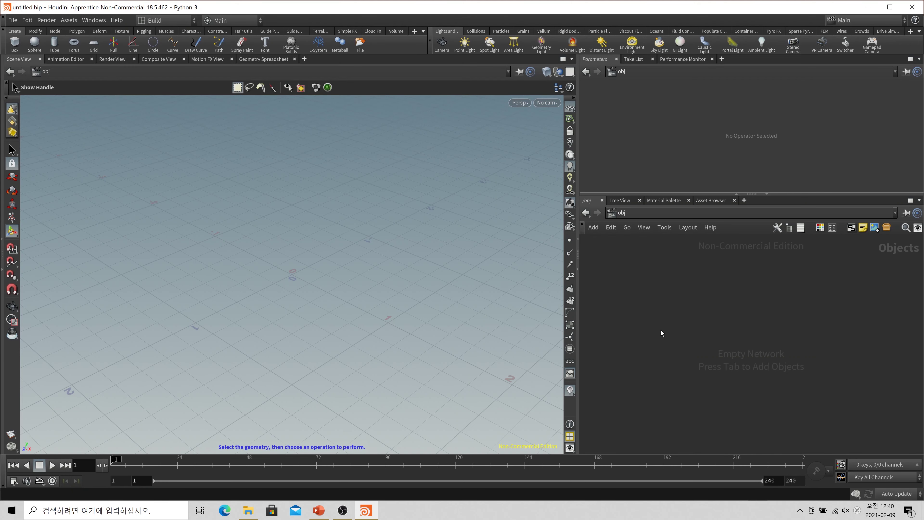
Step: Create a Geometry object in the obj network and go inside it
key(Tab)
text(geo)
key(Escape)
click(661, 331)
key(Return)
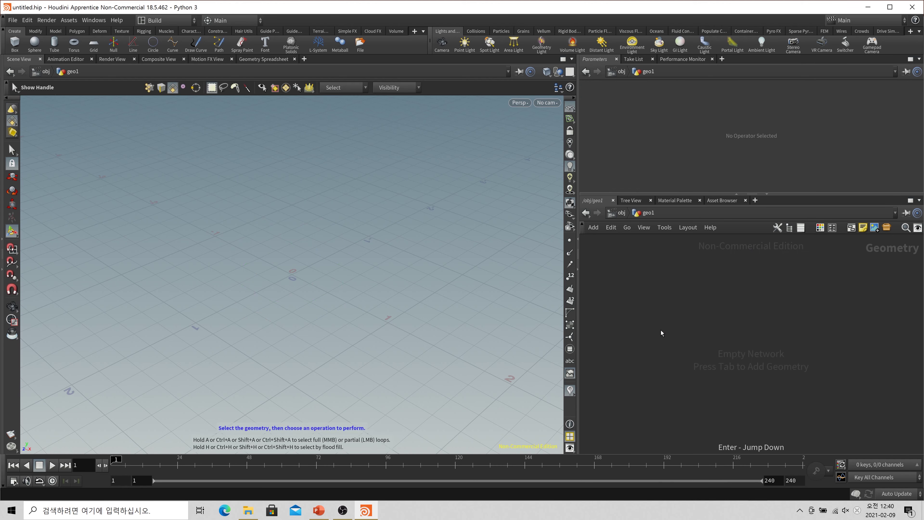
Step: Add a Test Geometry: Pig Head node and frame the pig head in the viewport
key(Tab)
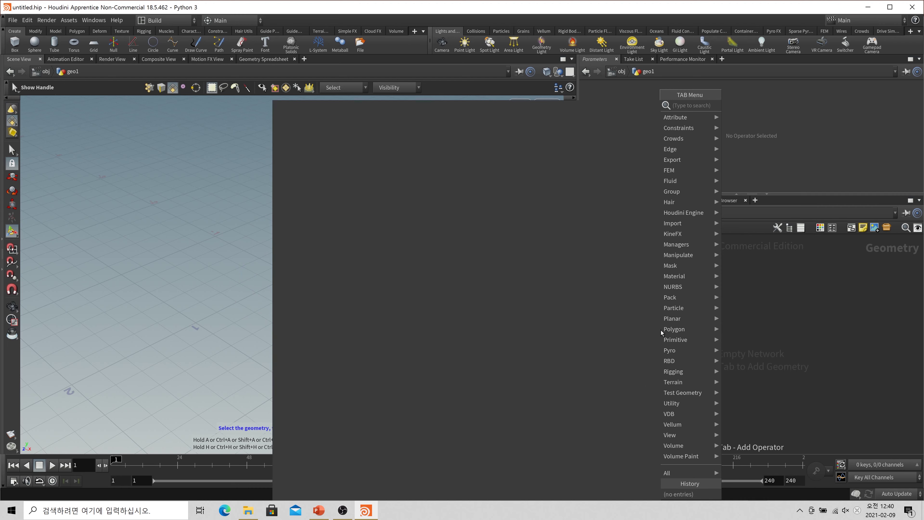
text(pi)
key(Down)
key(Down)
key(Down)
key(Down)
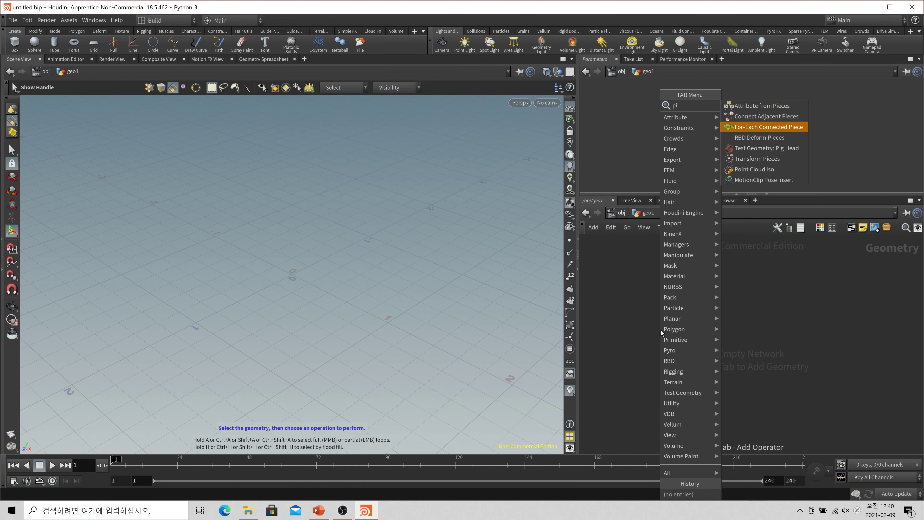
key(Return)
click(661, 331)
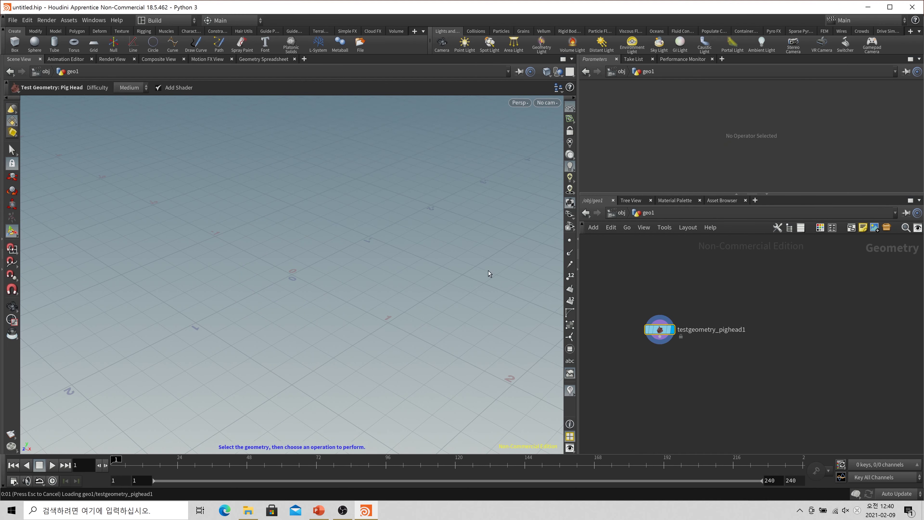
key(space+g)
drag(201, 337, 207, 307)
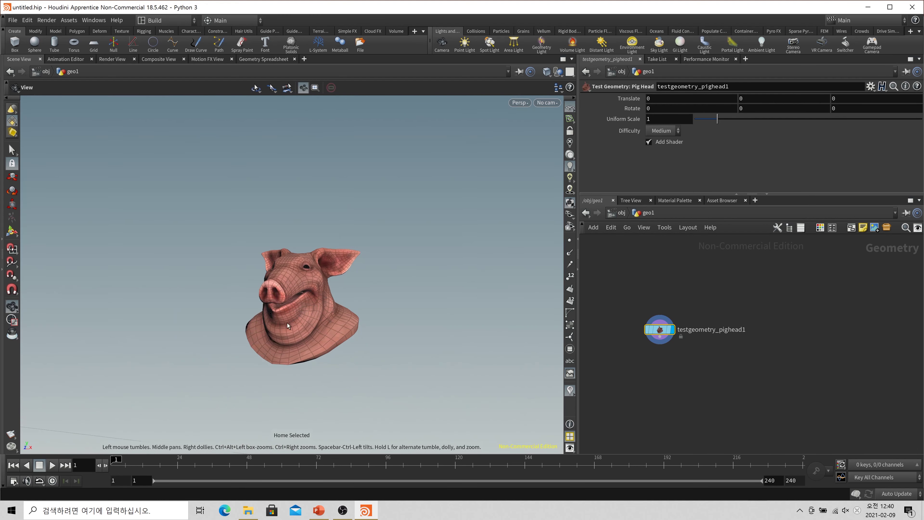
Step: Set the pig head's Y translation to 5 so that it sits above the ground grid
middle_drag(670, 383, 674, 349)
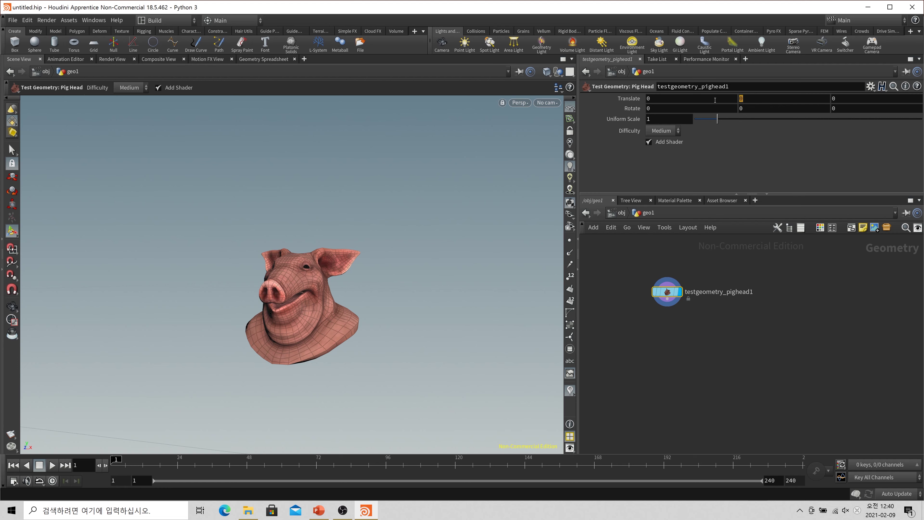
text(5)
key(Return)
key(space+g)
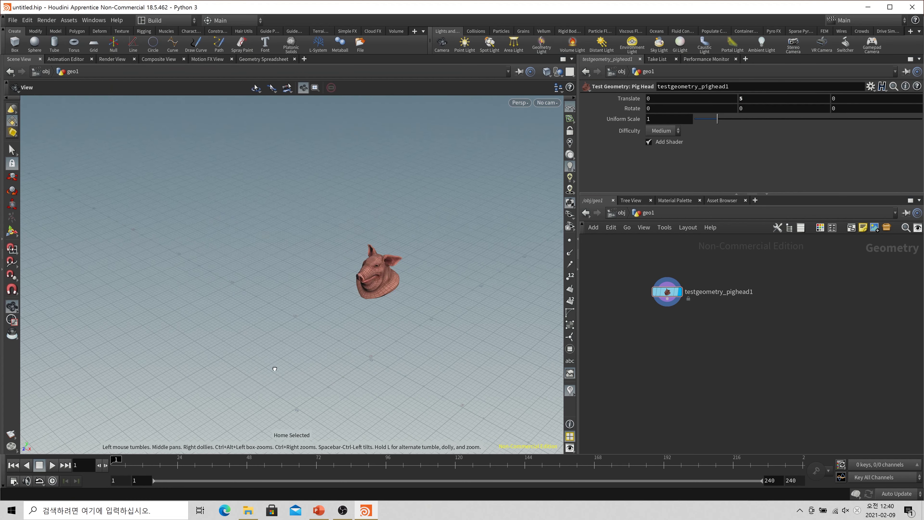
drag(275, 369, 398, 344)
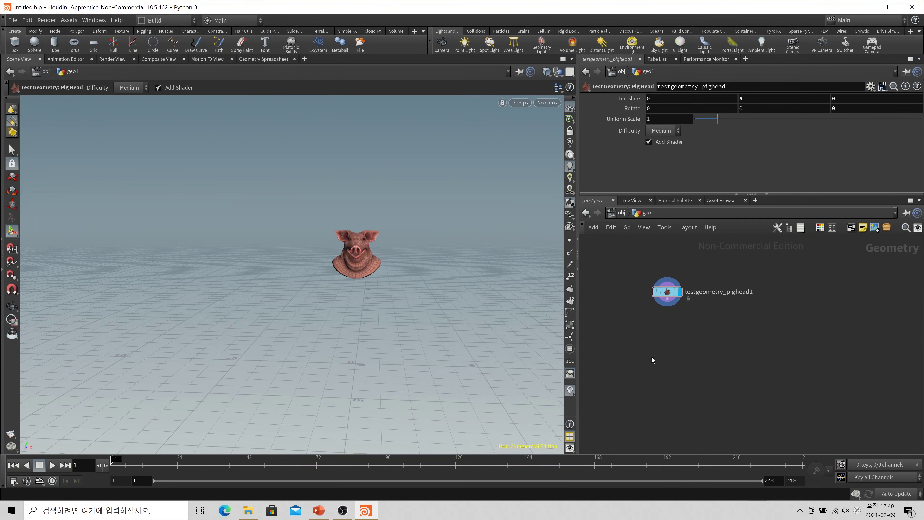
Step: Add a Null node below the pig head node and connect its input to the pig head's output
key(Tab)
text(null)
key(Return)
click(660, 362)
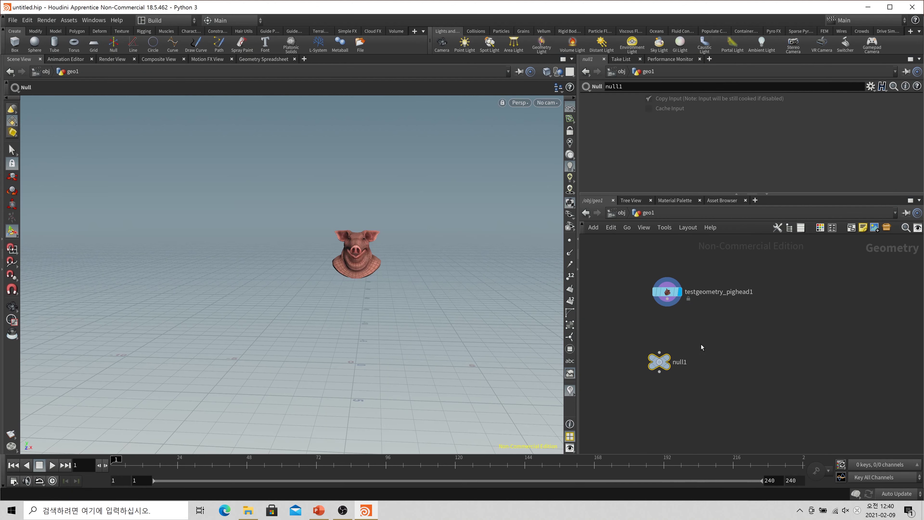
drag(659, 353, 667, 299)
click(660, 372)
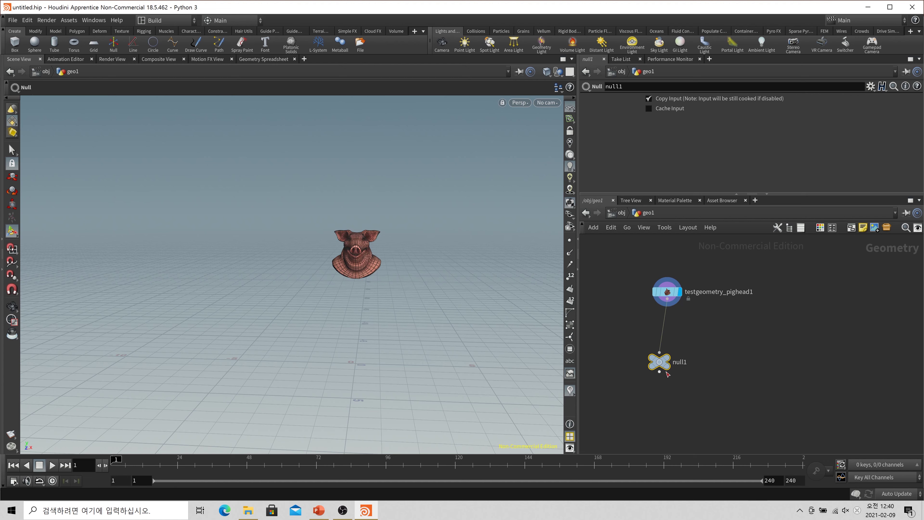
Step: Align the null directly under the pig head node as the displayed node and rename it DYN
drag(668, 362, 629, 361)
click(671, 345)
click(691, 345)
text(DYN)
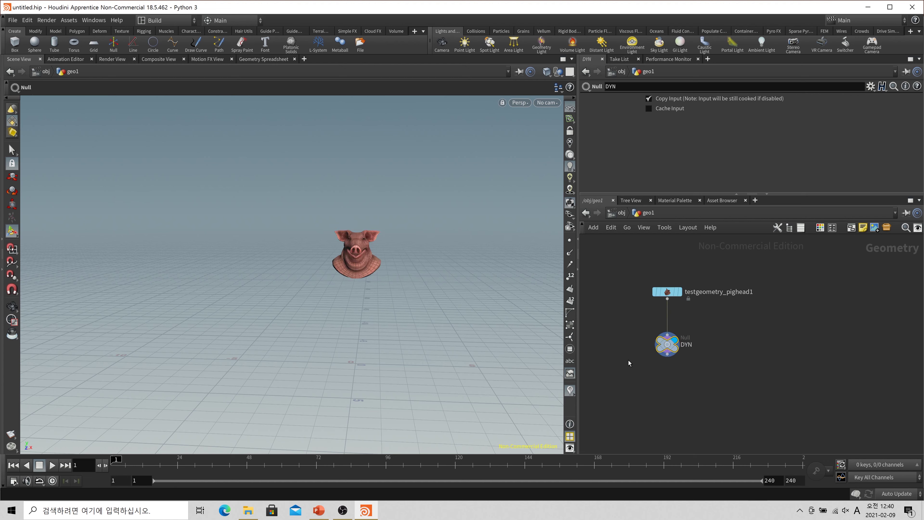
key(Return)
Step: Return to the obj level and rename the geometry object pighead
click(619, 213)
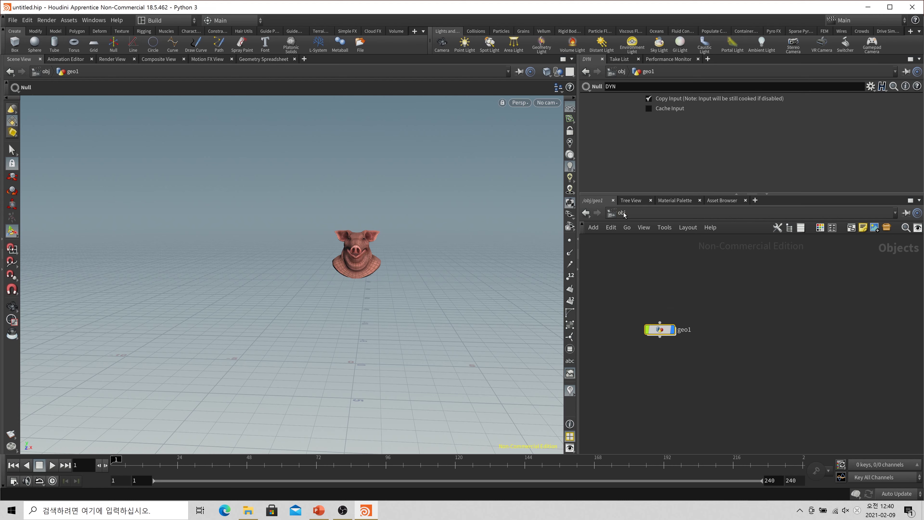
click(650, 314)
double_click(665, 330)
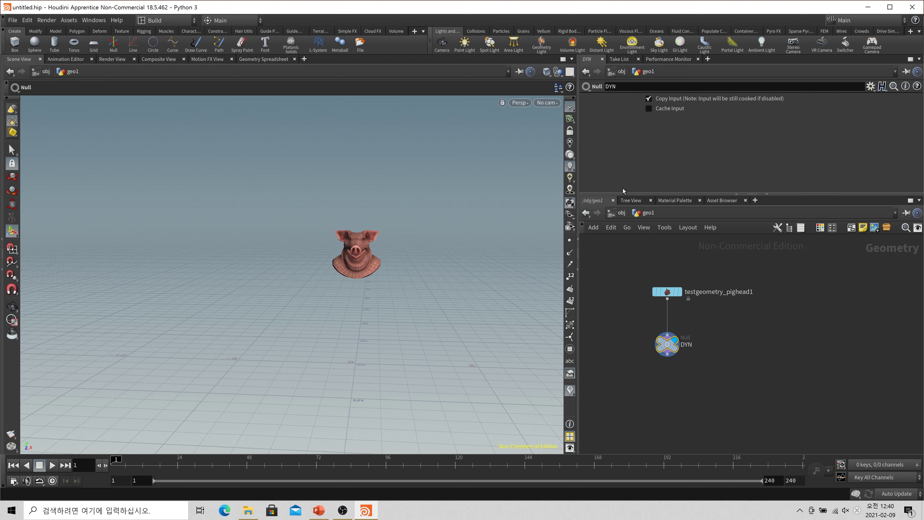
click(619, 215)
double_click(685, 330)
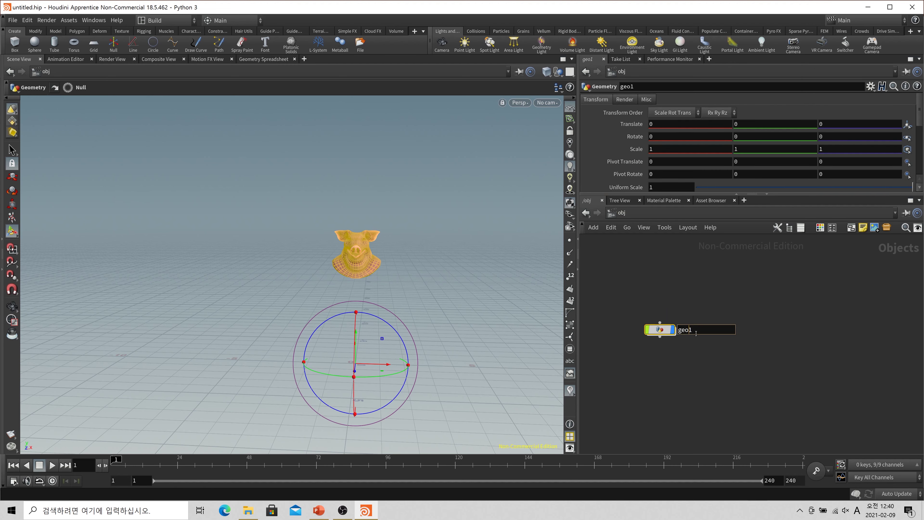
text(pighead)
key(Return)
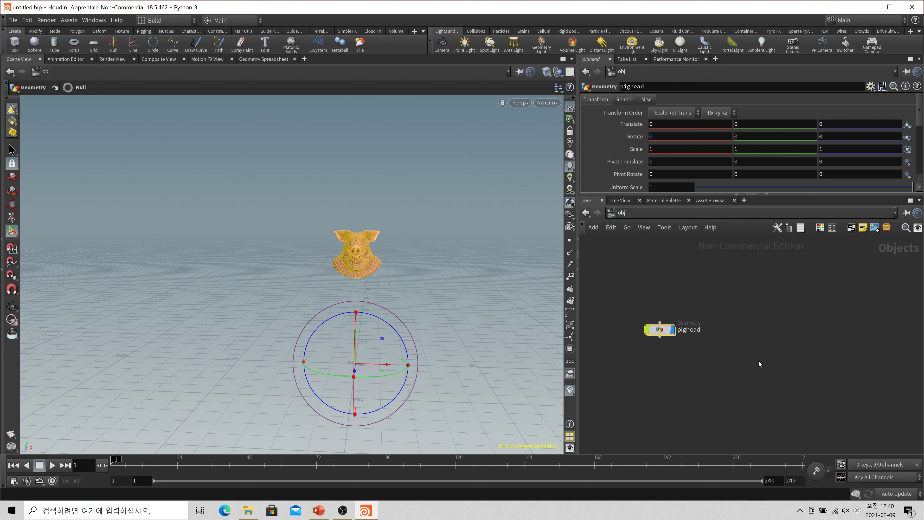
Step: Turn the pighead object into a rigid body with the RBD Objects tool and place AutoDopNetwork beside it
drag(764, 377, 615, 304)
click(570, 32)
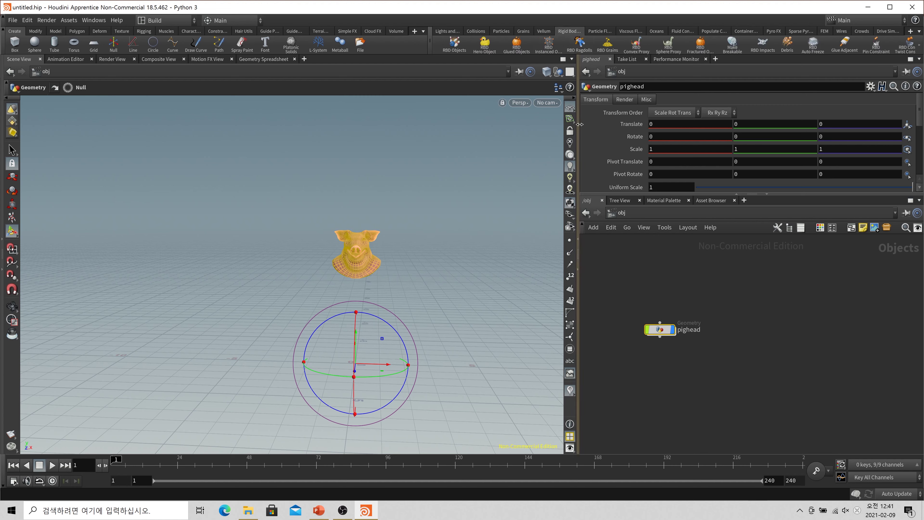
click(455, 45)
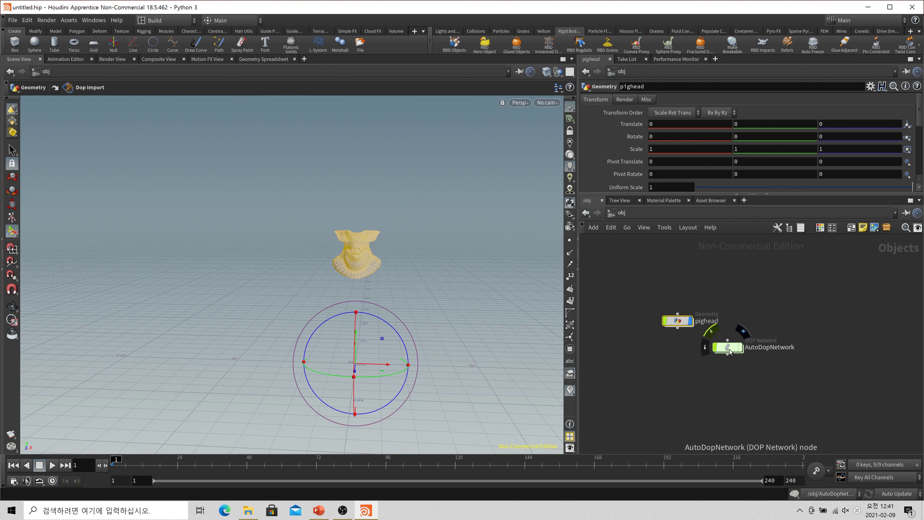
drag(729, 352, 758, 325)
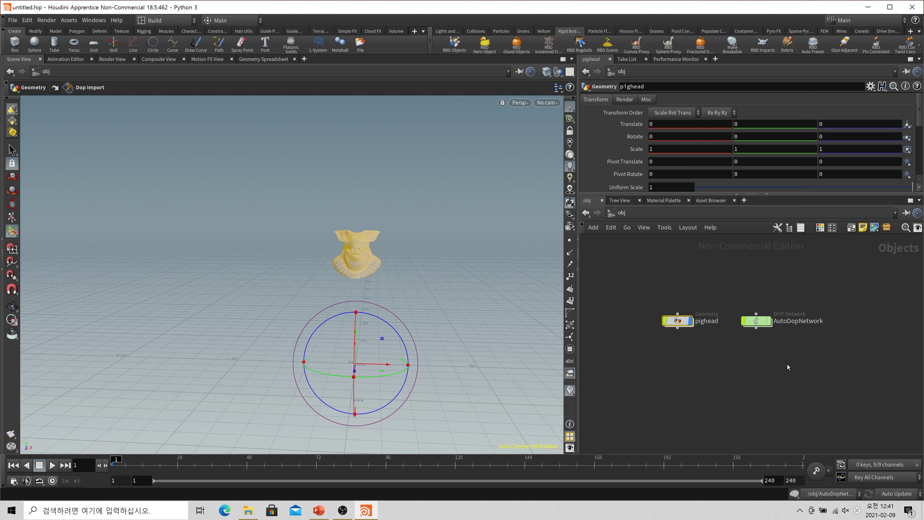
middle_drag(787, 364, 732, 336)
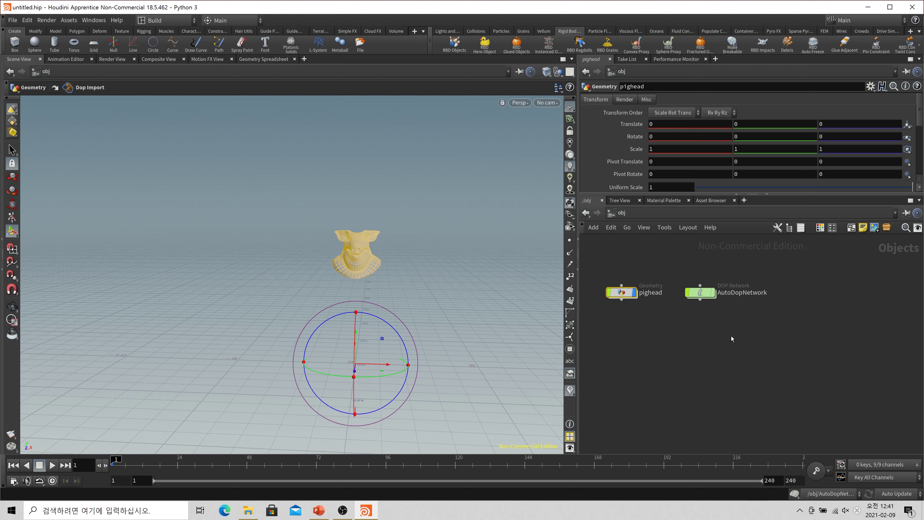
scroll(713, 309, up, 3)
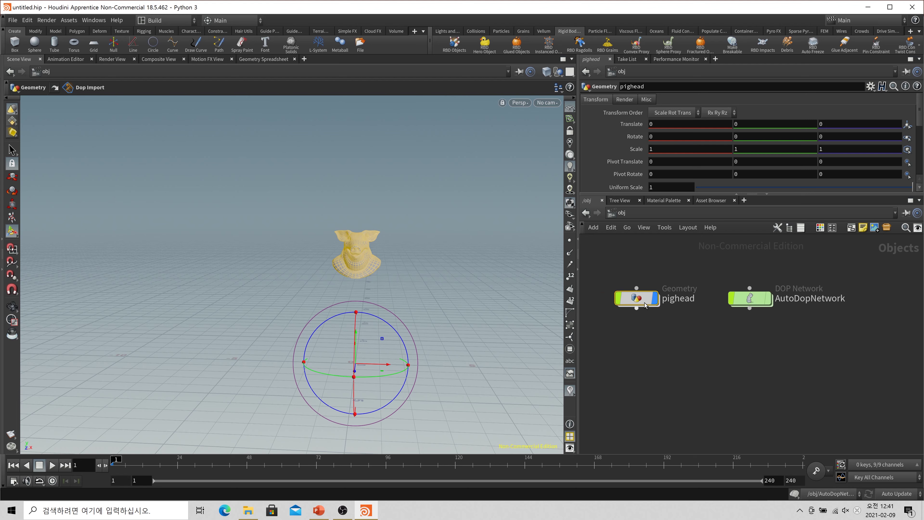
Step: Open the pighead object's network and move rest1, setup_packed_prims and dopimport1 further below the DYN null
double_click(636, 298)
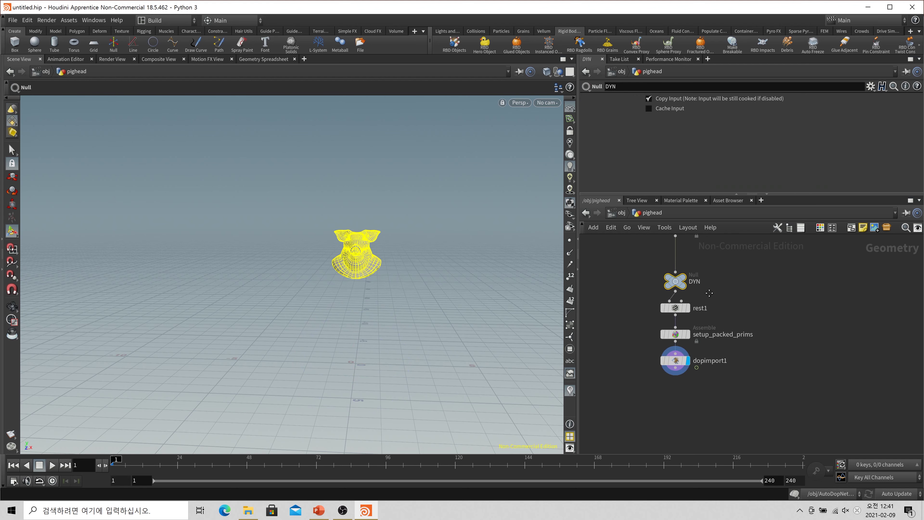
middle_drag(719, 381, 728, 440)
drag(672, 331, 671, 320)
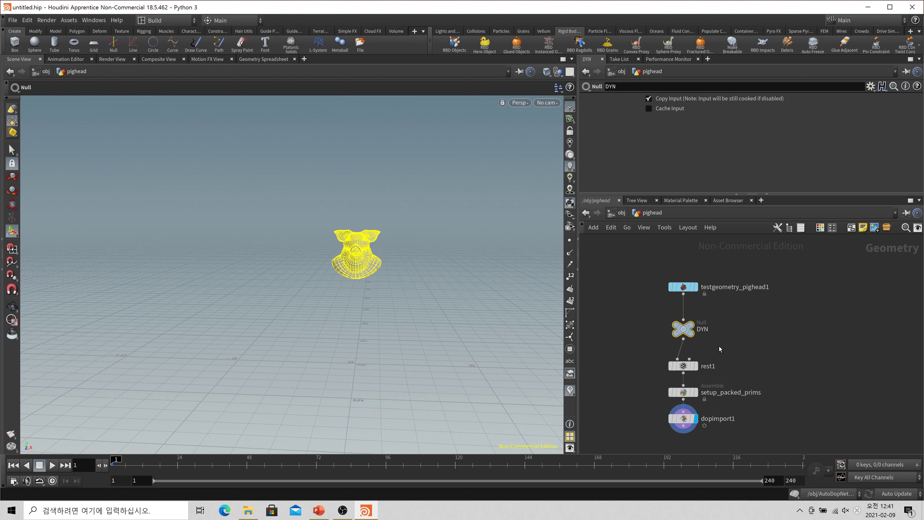
drag(714, 348, 647, 284)
middle_drag(757, 441, 740, 380)
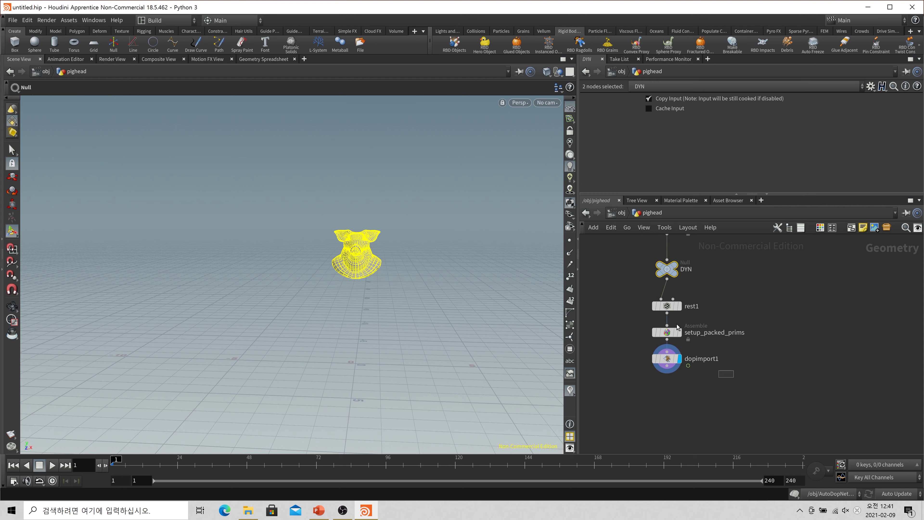
shift+drag(671, 308, 671, 328)
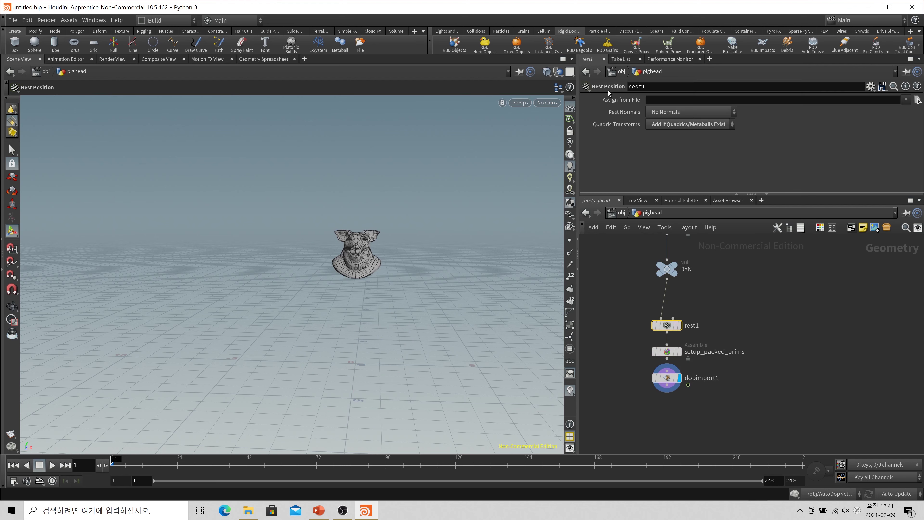
Step: Review the parameters of the setup_packed_prims and dopimport1 nodes in the pighead network
click(654, 349)
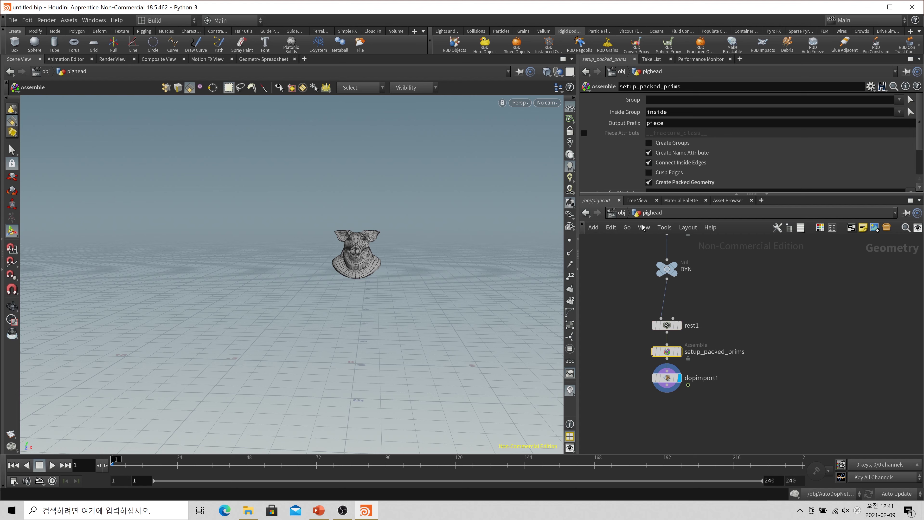
click(667, 378)
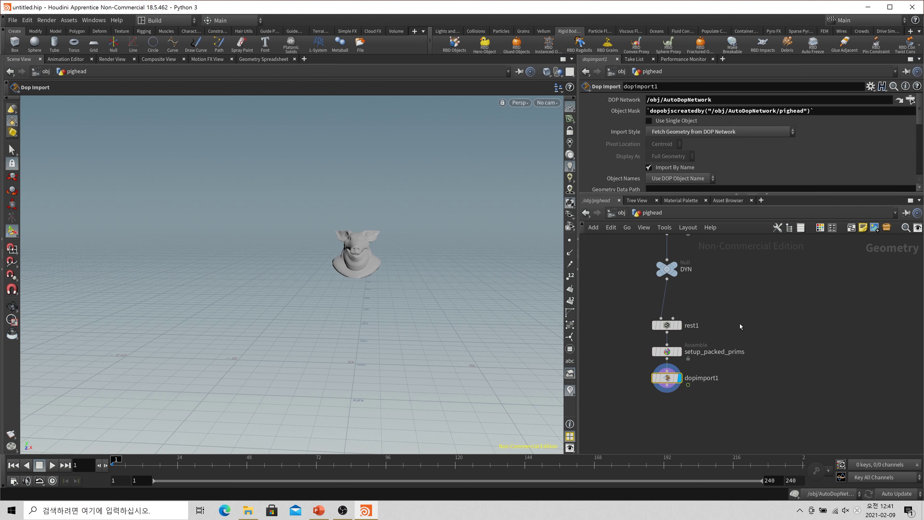
click(654, 252)
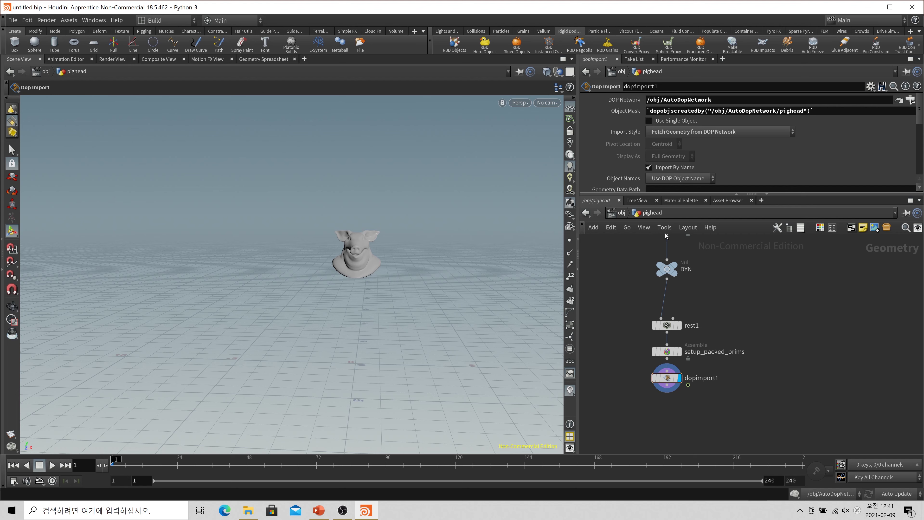
Step: Open AutoDopNetwork from the obj level and show the parameters of its pighead RBD Packed Object node
click(628, 214)
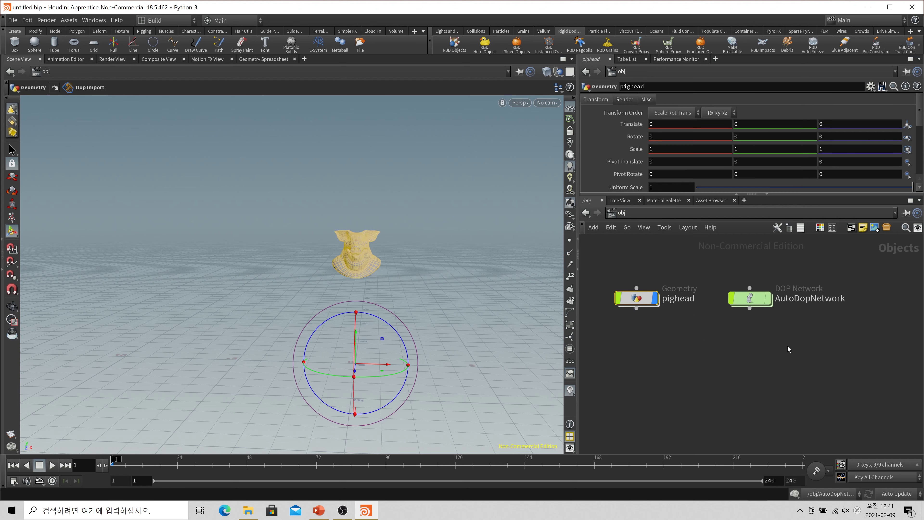
double_click(756, 295)
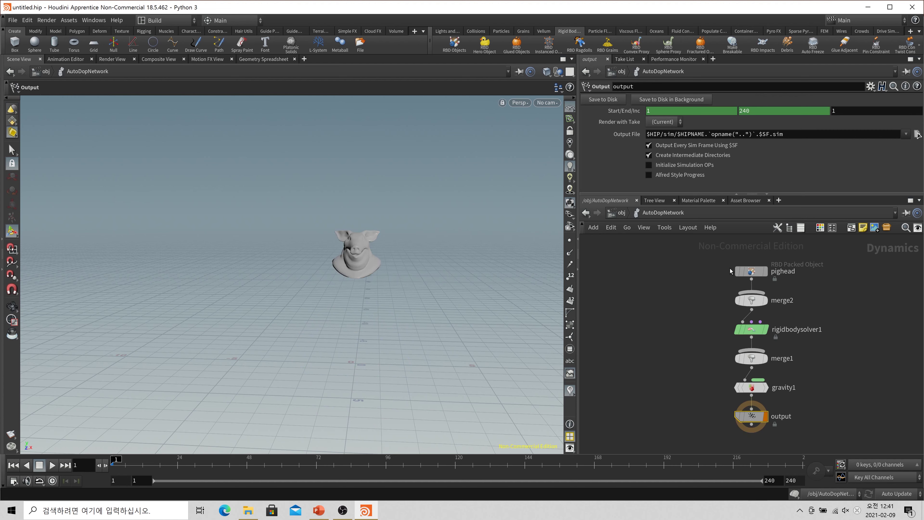
click(825, 379)
middle_drag(846, 320, 765, 329)
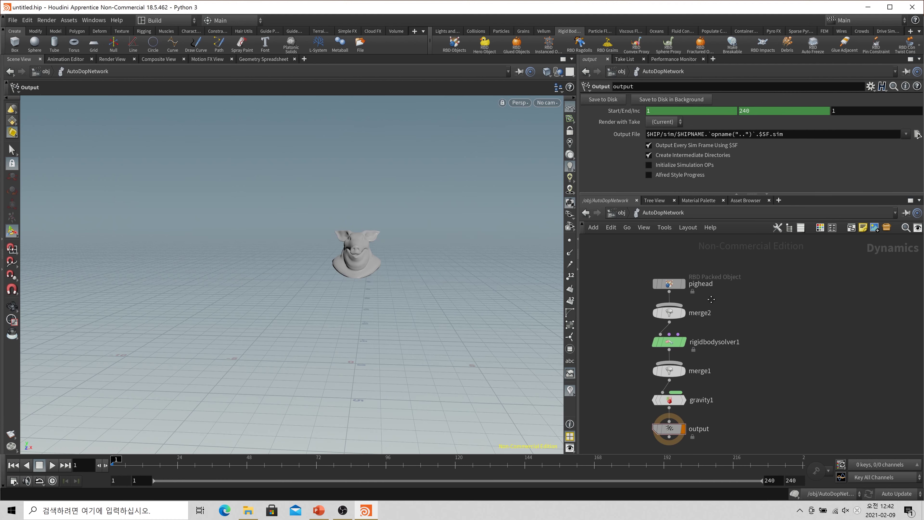
middle_drag(676, 282, 716, 285)
click(715, 285)
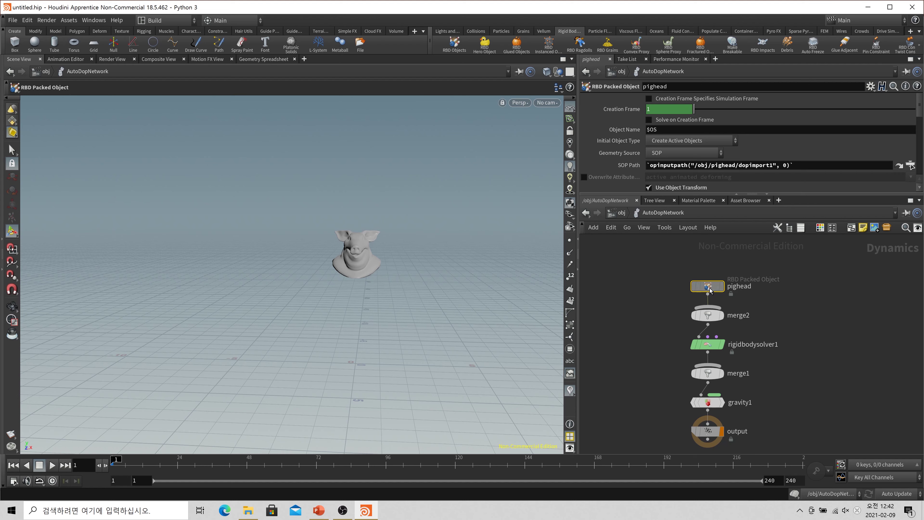
Step: Space out the pighead, merge2 and rigidbodysolver1 nodes vertically in AutoDopNetwork while reviewing the merge and solver parameters
drag(715, 285, 716, 264)
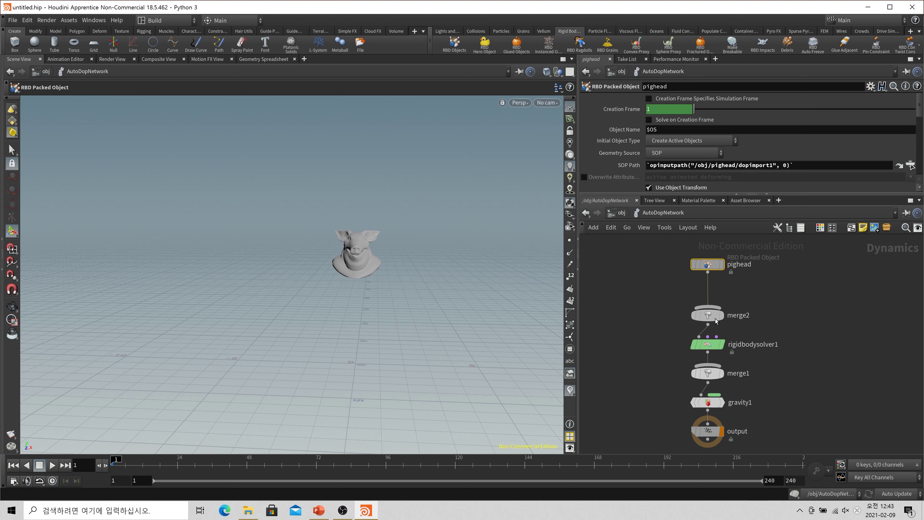
drag(724, 309, 723, 296)
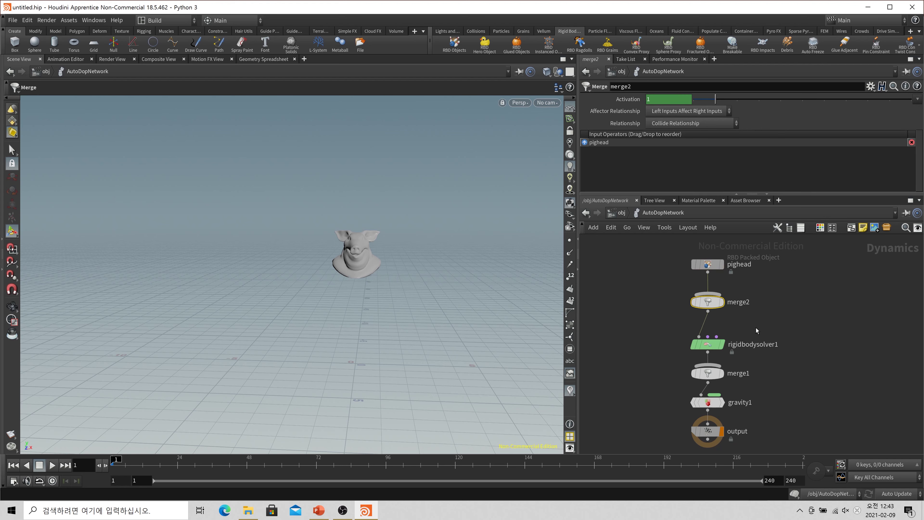
drag(721, 351, 721, 341)
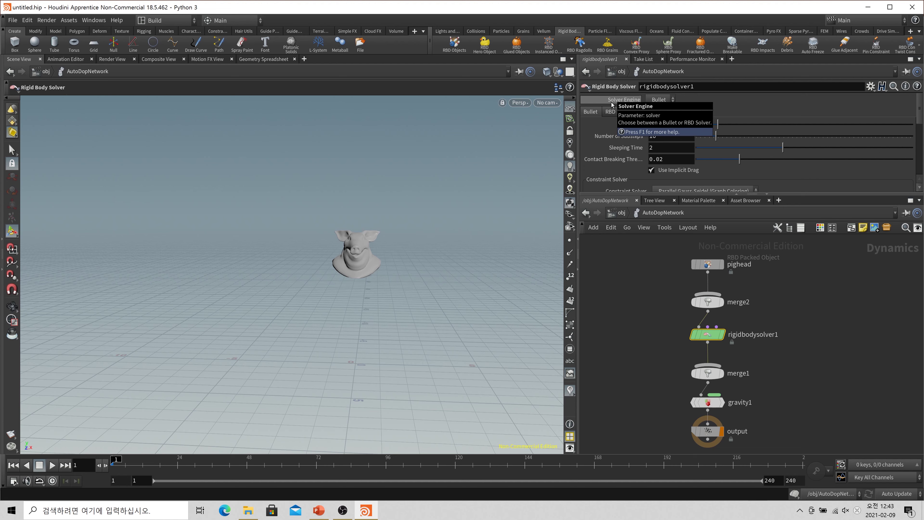
middle_drag(794, 252, 797, 239)
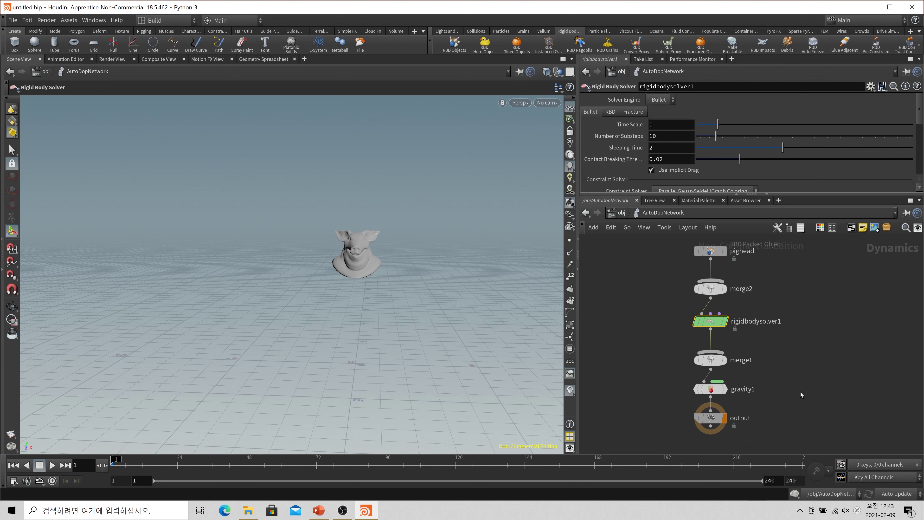
Step: Nudge merge1 upward in AutoDopNetwork and review the parameters of the gravity1 and output nodes
click(718, 359)
click(706, 390)
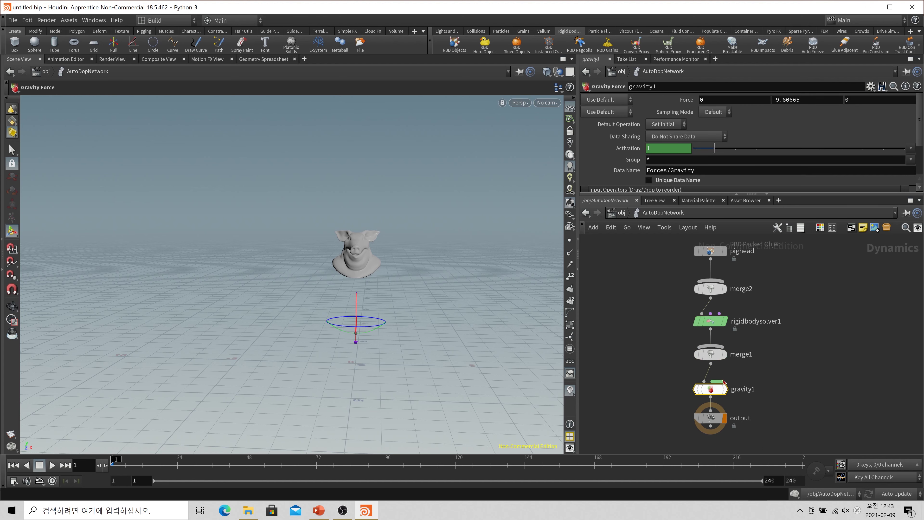
scroll(712, 378, up, 3)
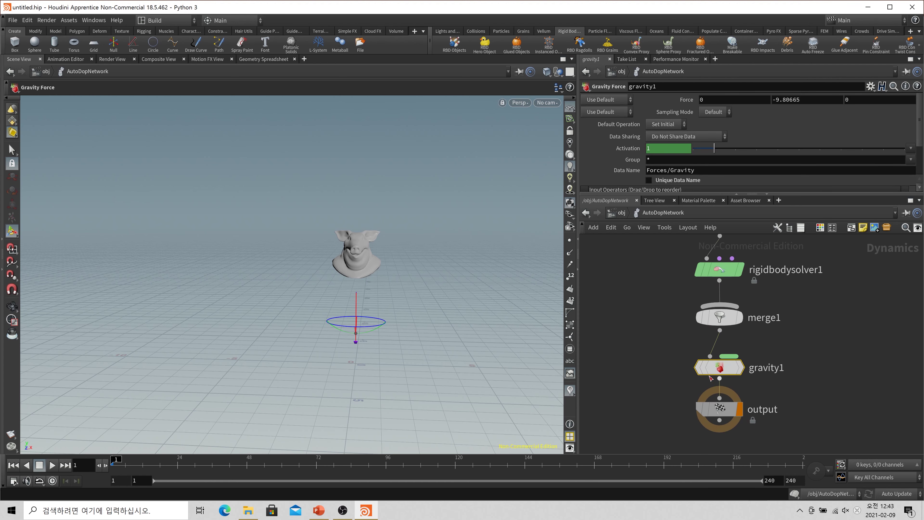
scroll(779, 377, down, 3)
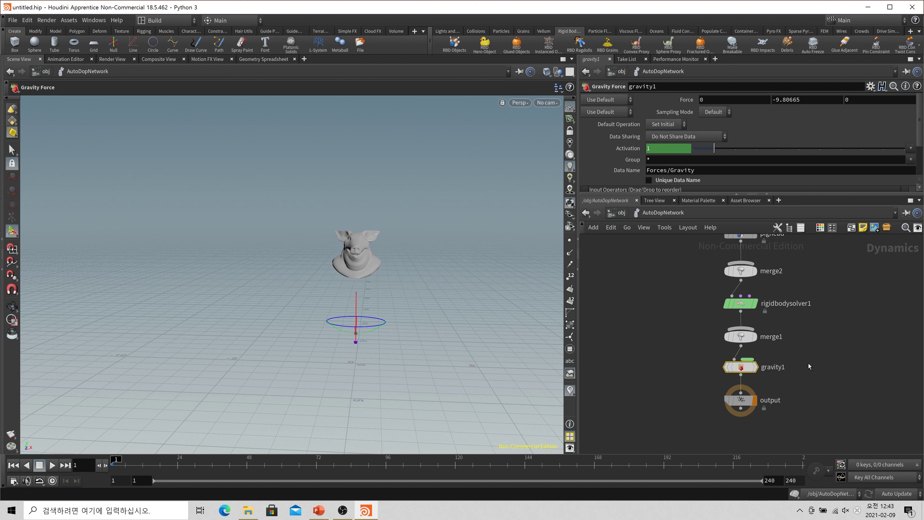
click(741, 400)
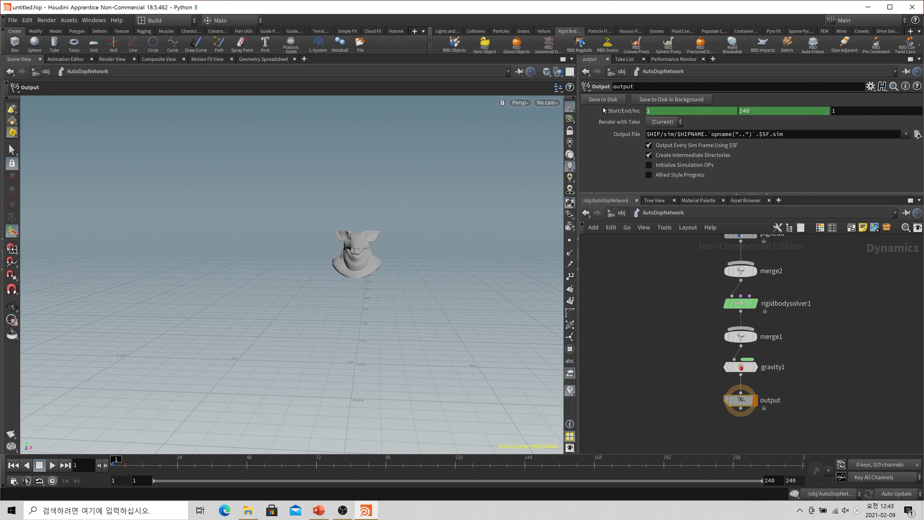
scroll(612, 392, down, 3)
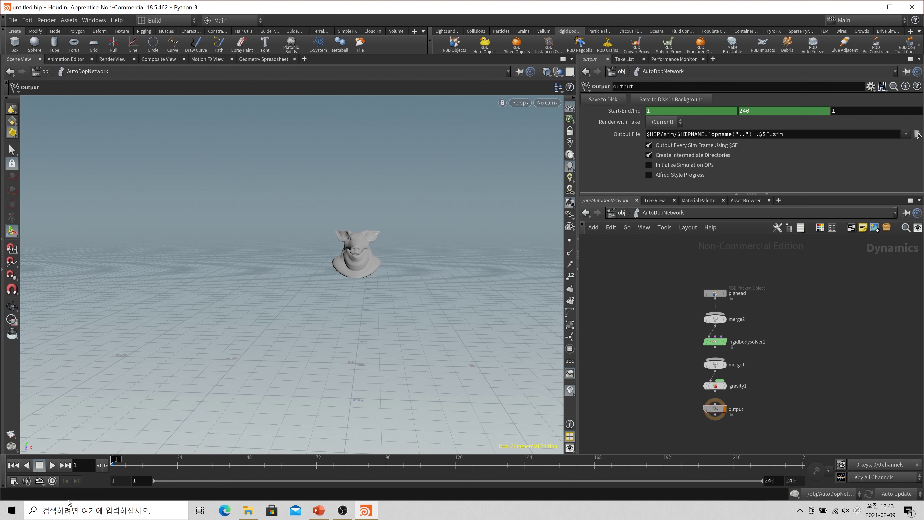
Step: Play the pig head simulation, return to the first frame and enlarge the network editor to fit the whole node chain
click(52, 465)
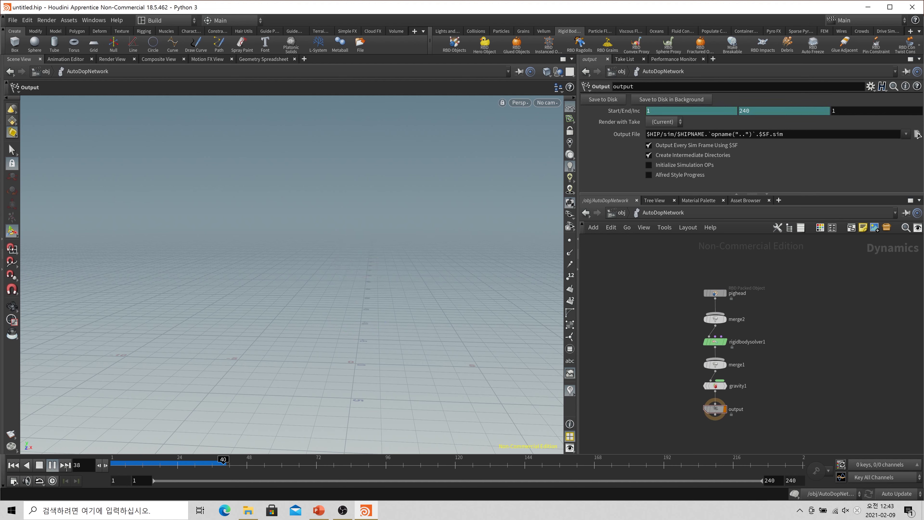
click(12, 466)
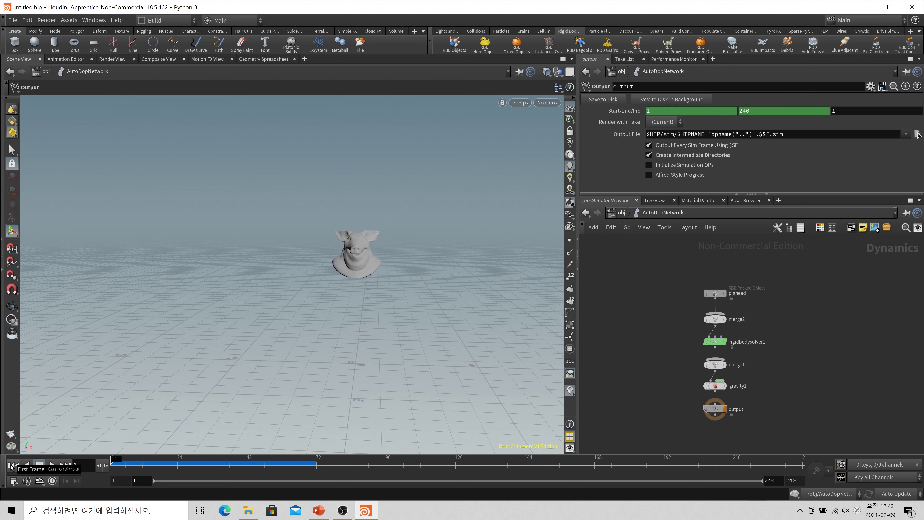
scroll(762, 345, up, 3)
middle_drag(763, 344, 783, 330)
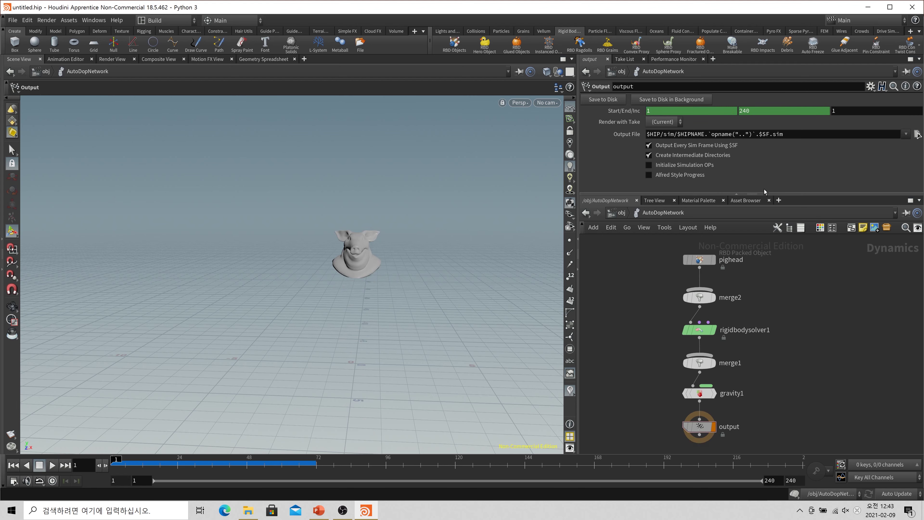
drag(761, 195, 761, 149)
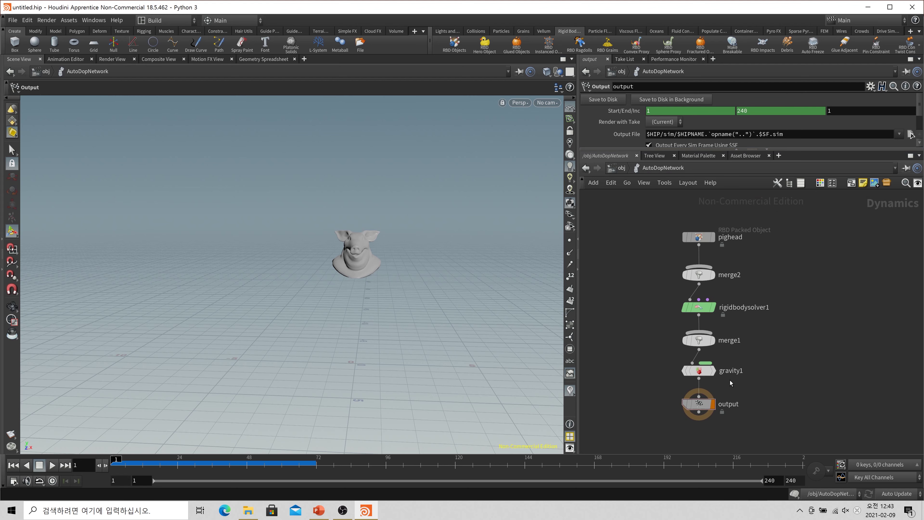
key(h)
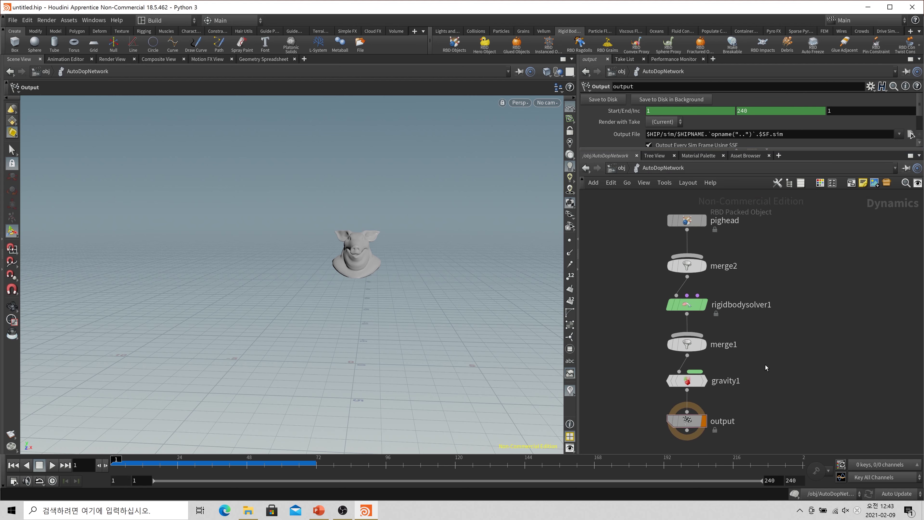
Step: Open the Geometry Spreadsheet, select the pighead node in AutoDopNetwork and display the pighead object's properties
click(264, 64)
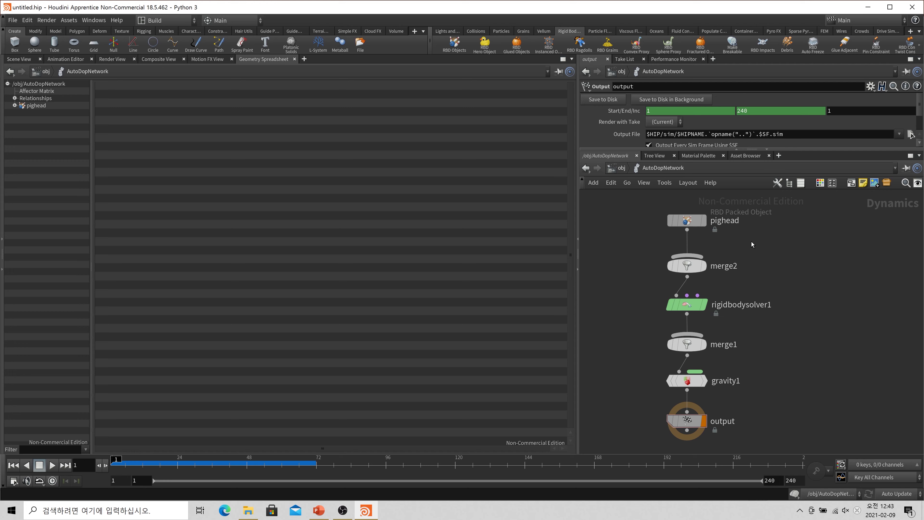
drag(751, 241, 655, 198)
drag(698, 150, 699, 209)
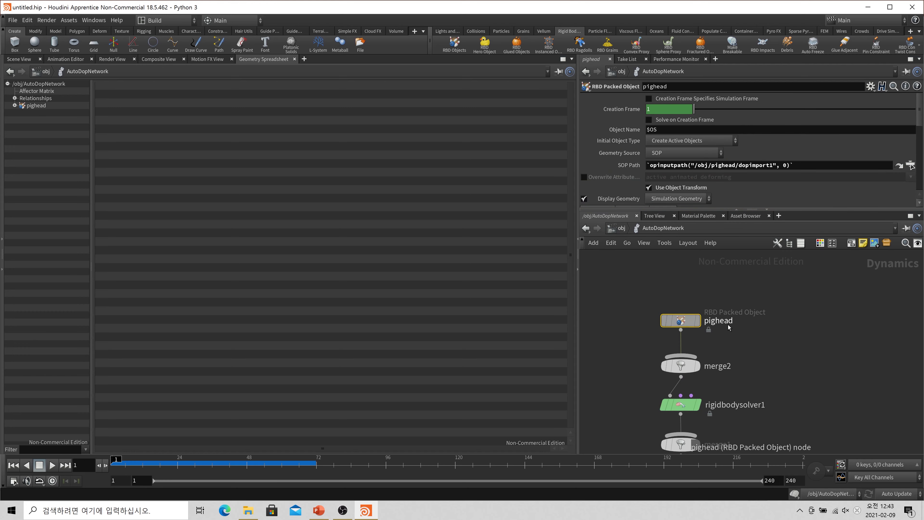
click(629, 129)
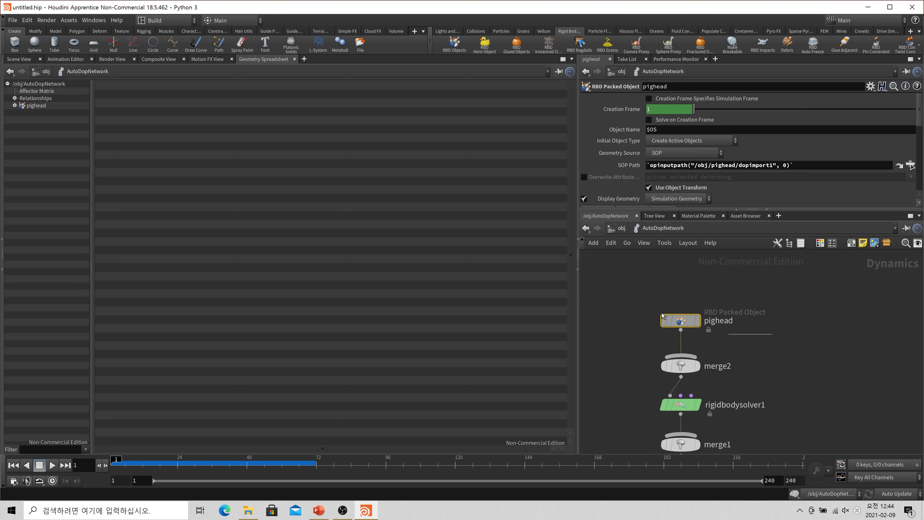
click(39, 106)
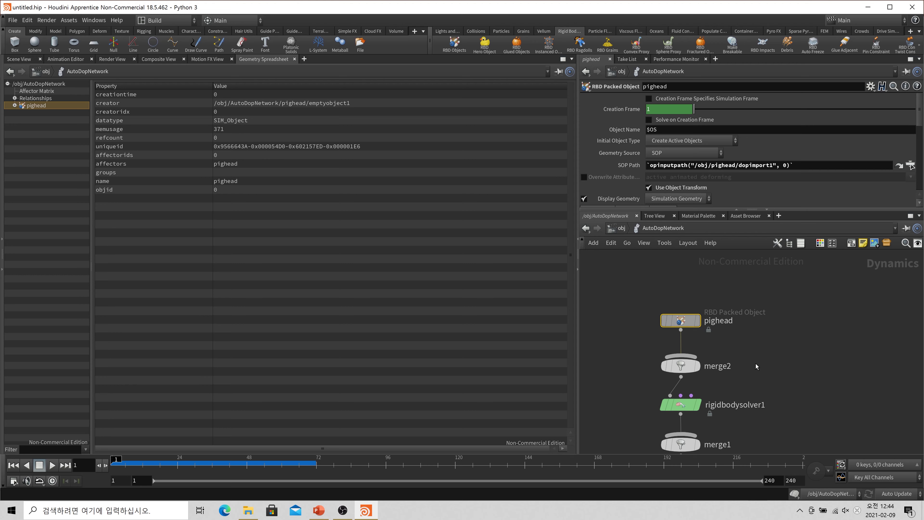
Step: Expand the pighead entry in the Geometry Spreadsheet tree and browse its subdata, from Basic through Forces and Solver to SourceObject
click(15, 106)
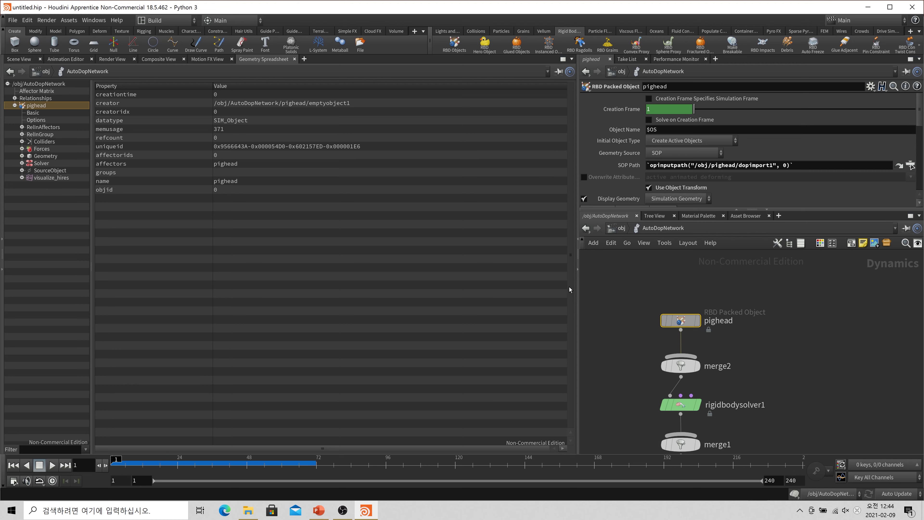
click(15, 105)
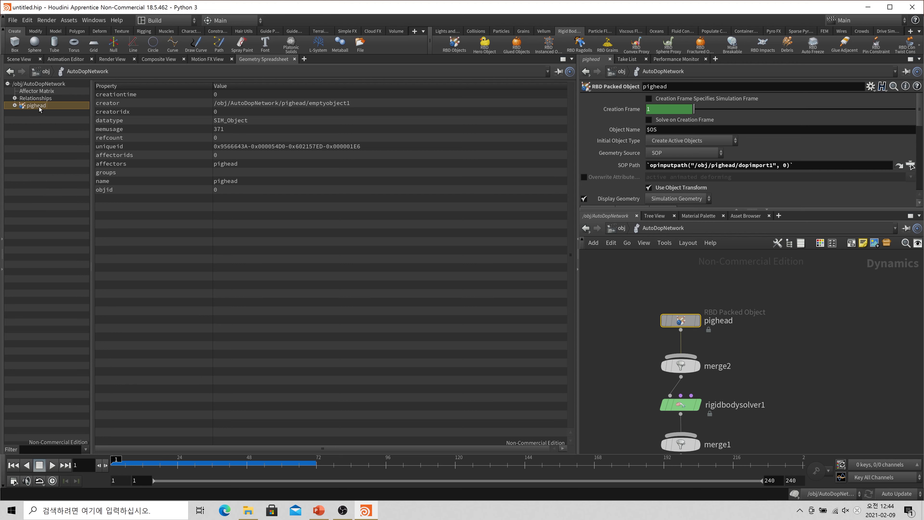
click(15, 105)
click(34, 113)
click(35, 120)
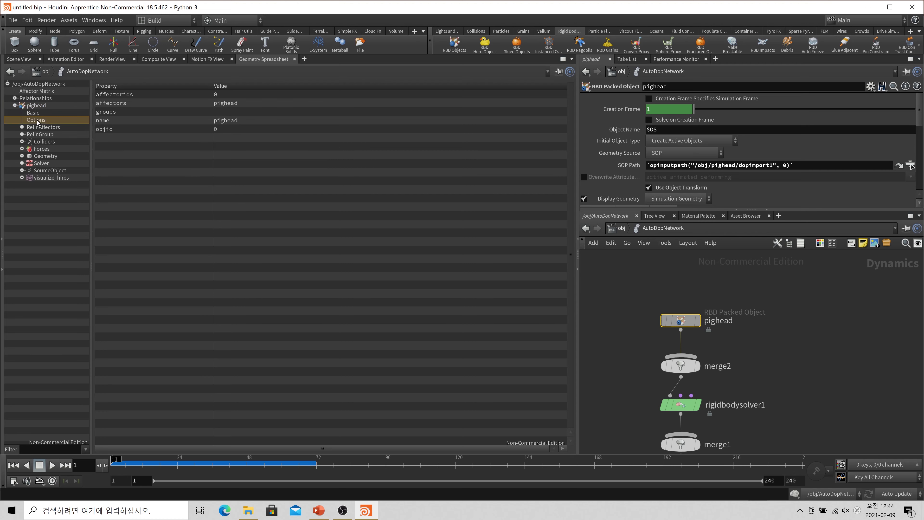
click(38, 127)
click(38, 135)
click(41, 149)
click(41, 164)
click(44, 170)
click(46, 185)
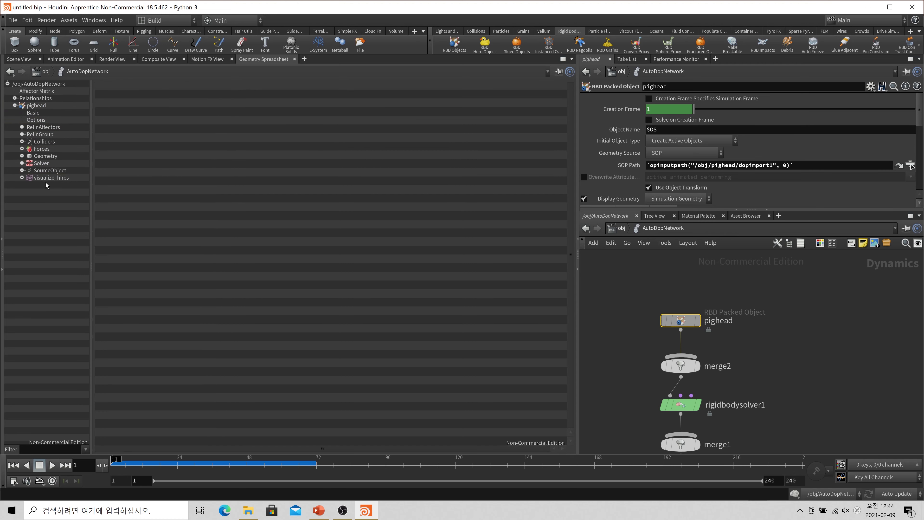
Step: Compare the Basic and Options records of the pighead object with its combined property list
click(32, 113)
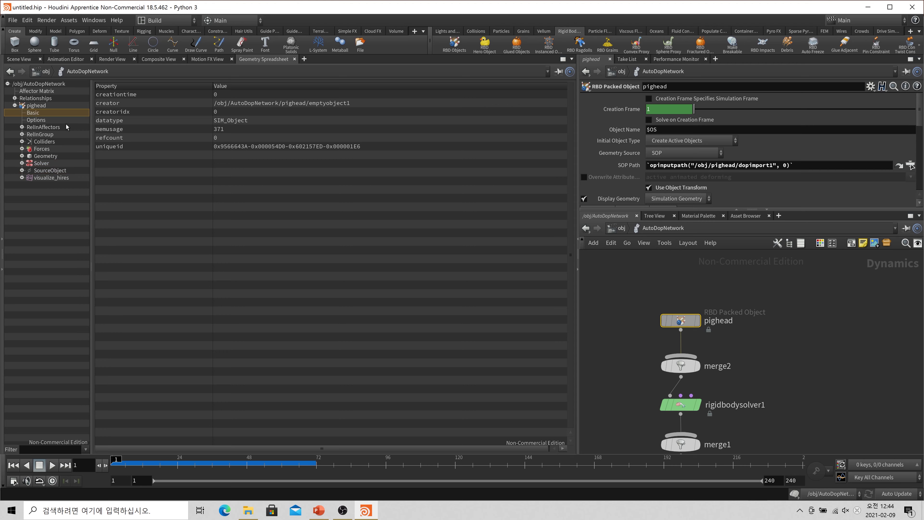
click(36, 120)
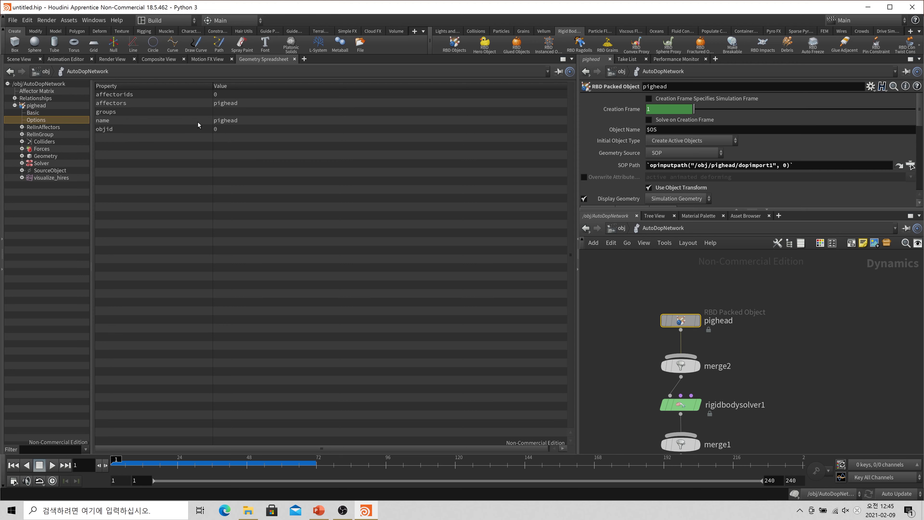
click(37, 106)
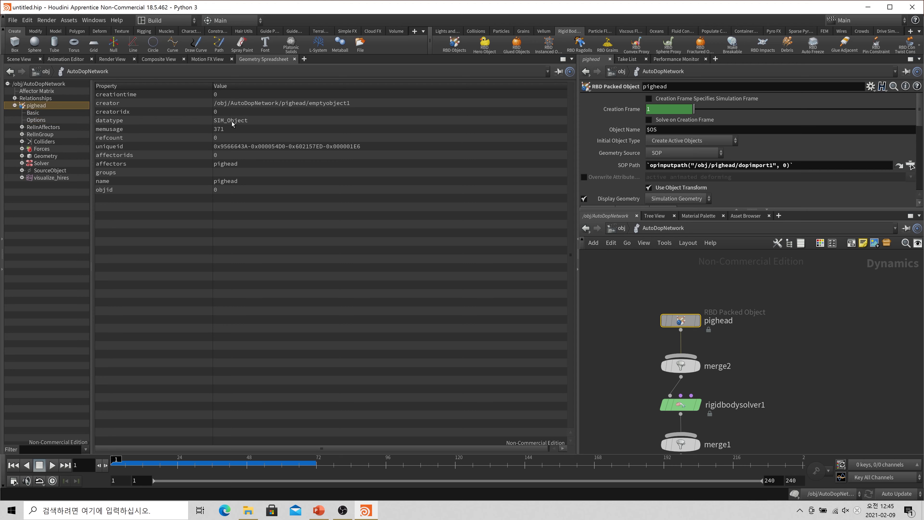
click(36, 120)
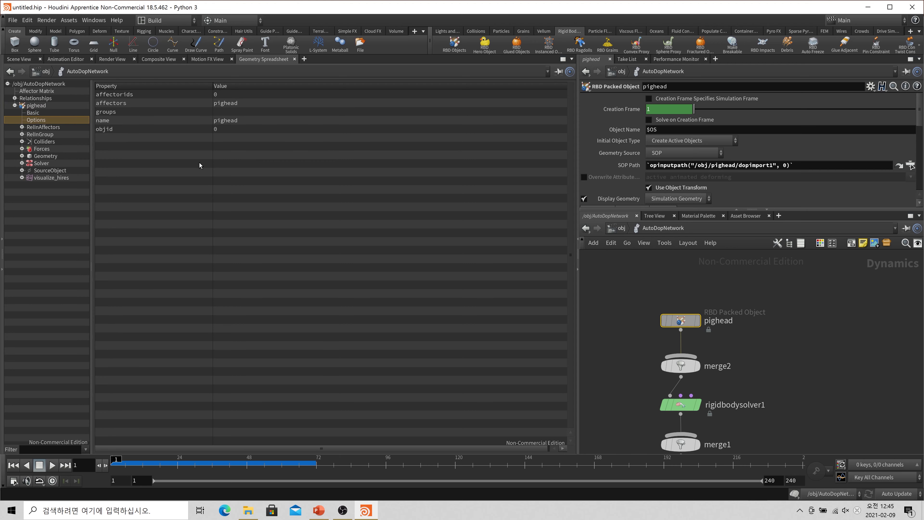
Step: Examine the pighead object's Colliders, RelInGroup, RelInAffectors, Solver and visualize_hires data in the Geometry Spreadsheet
click(46, 143)
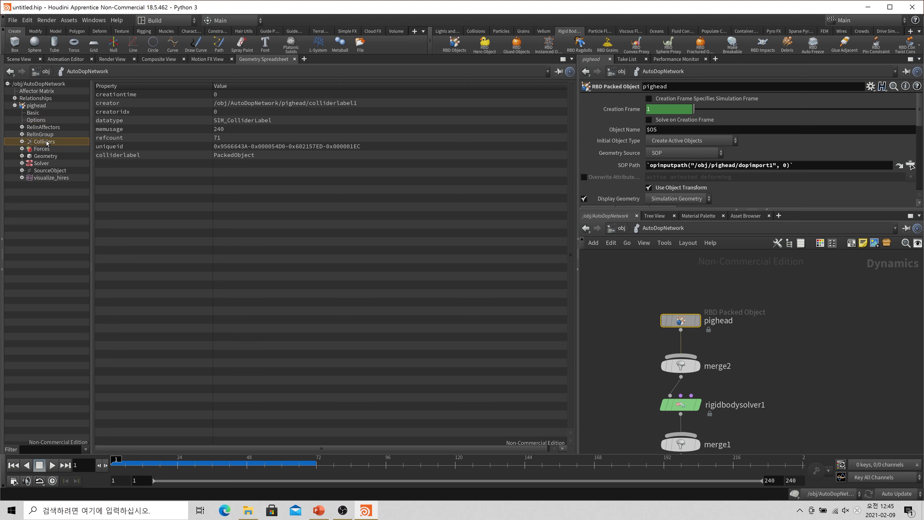
click(45, 135)
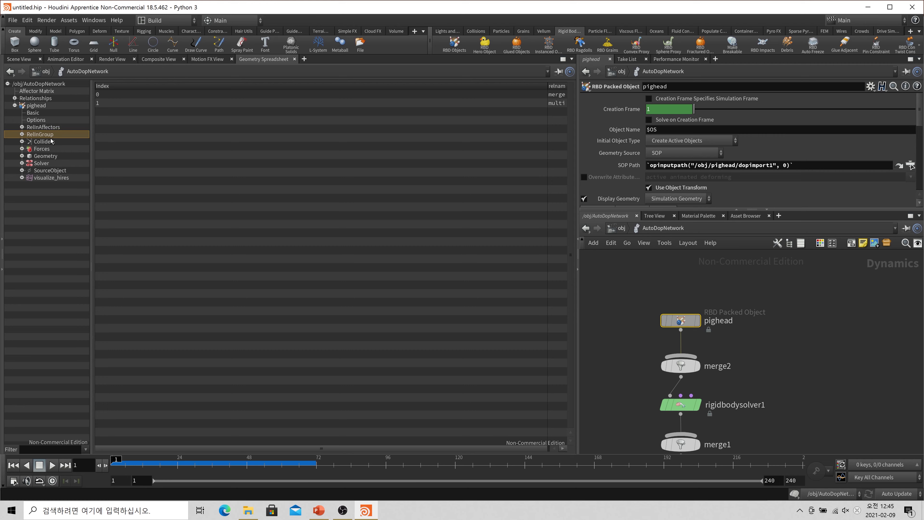
click(49, 142)
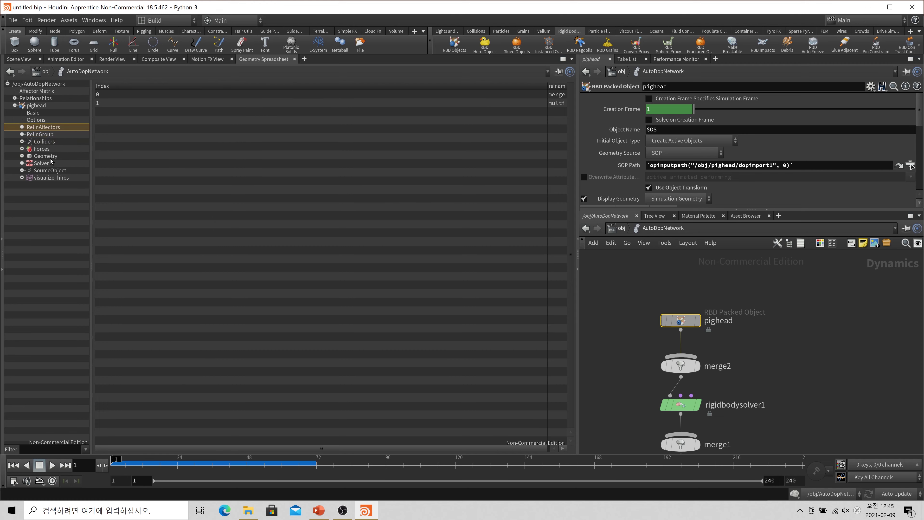
click(51, 159)
click(50, 164)
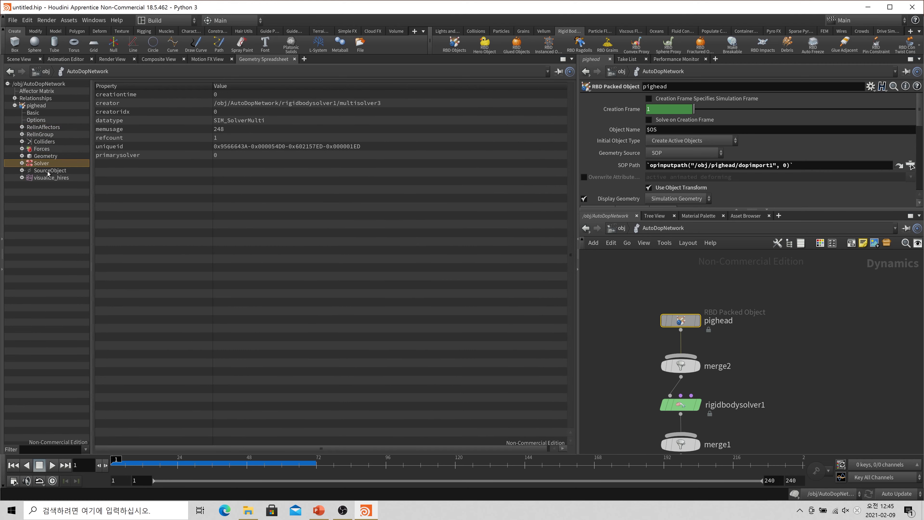
click(47, 172)
key(Down)
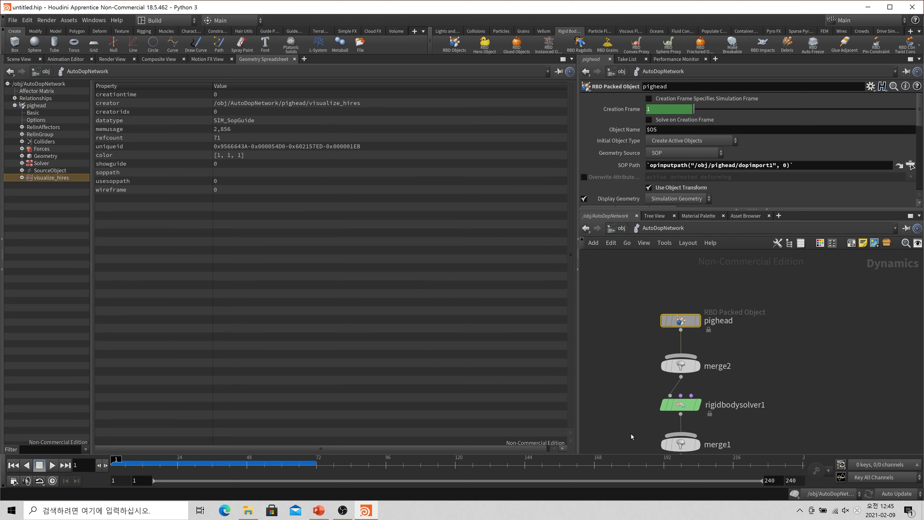
Step: Bypass the merge2, rigidbodysolver1, merge1 and gravity1 nodes together, leaving pighead and output active
key(h)
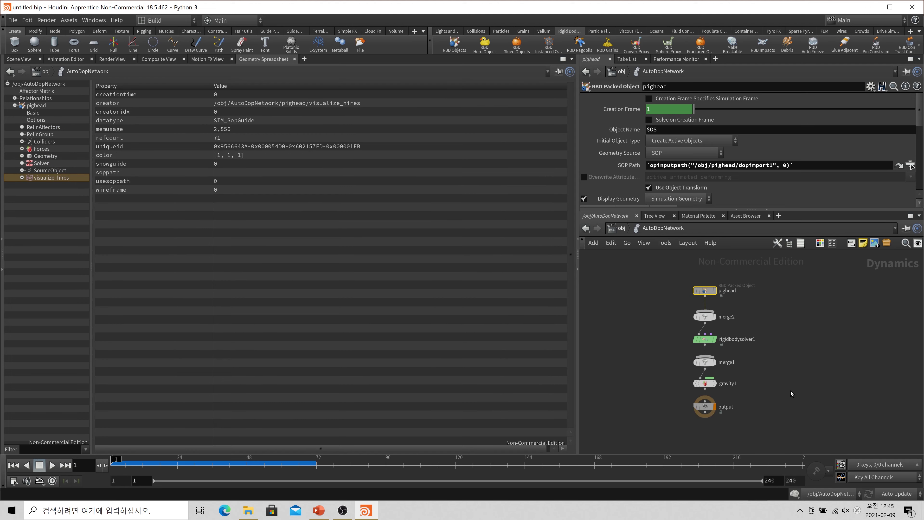
drag(764, 400, 685, 305)
mouse_move(699, 387)
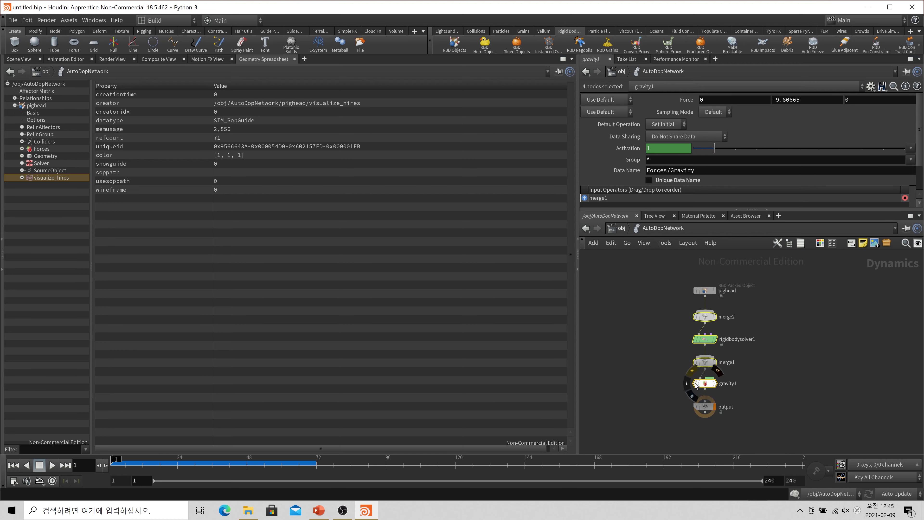
click(696, 387)
click(752, 370)
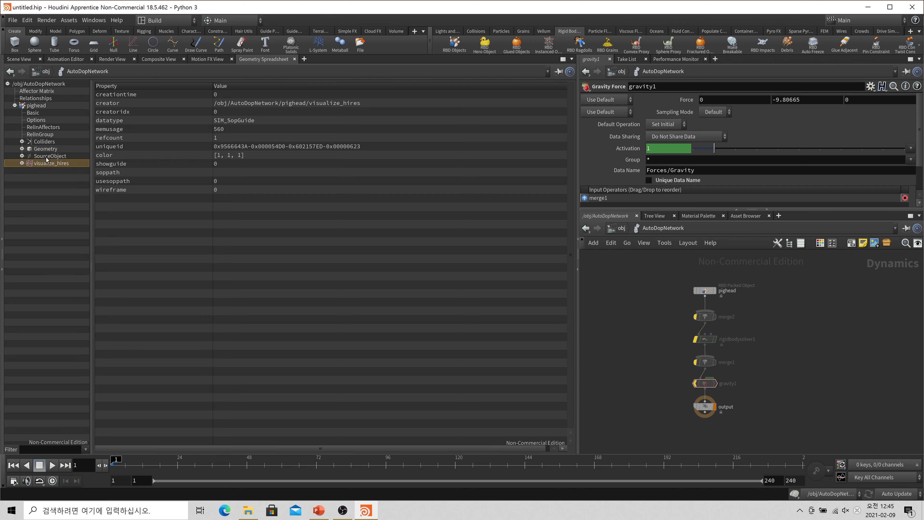
Step: Turn off the bypass on the merge2 node
scroll(715, 328, up, 3)
mouse_move(683, 311)
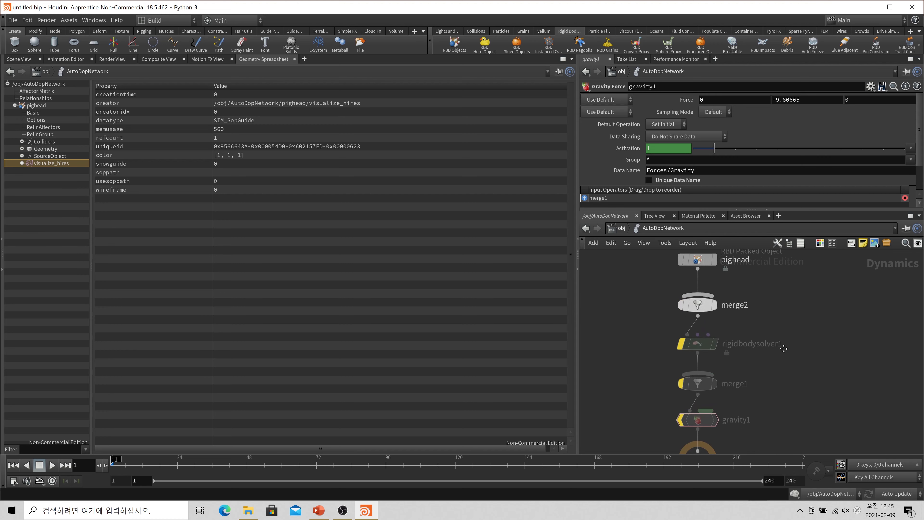
scroll(688, 332, down, 2)
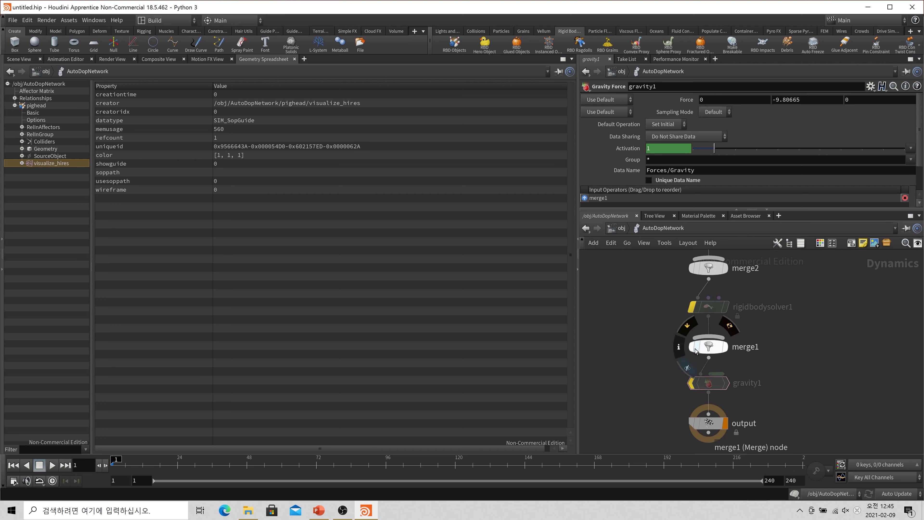
Step: Toggle the bypass on merge1 to compare the pighead subdata, leave it active, and re-enable rigidbodysolver1
click(693, 350)
click(693, 351)
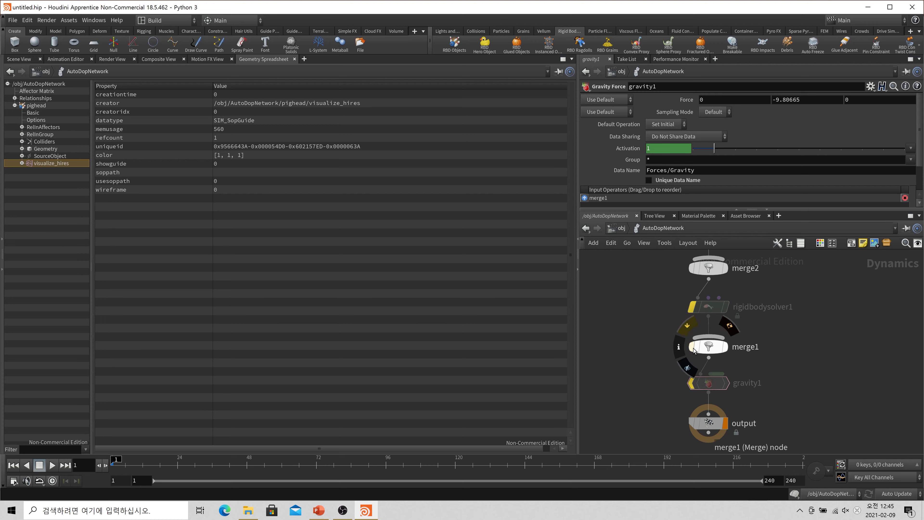
click(693, 351)
click(693, 351)
click(693, 351)
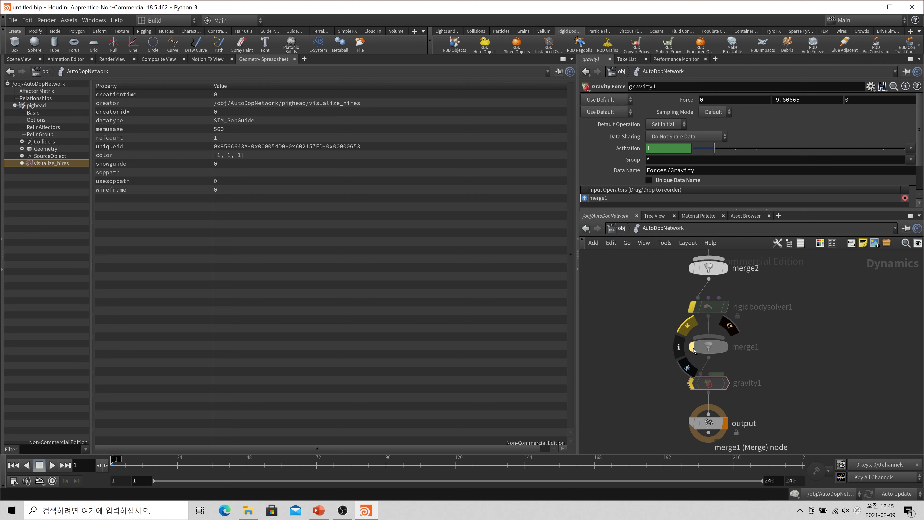
click(694, 350)
middle_drag(804, 332, 800, 348)
click(687, 326)
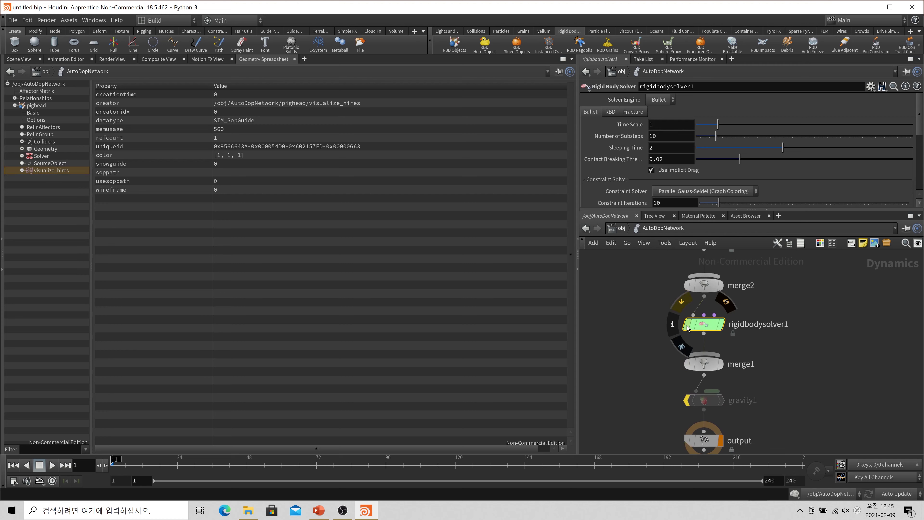
Step: Examine the pighead object's Solver data and its nested multisolver2 entries against the pighead and rigidbodysolver1 nodes
click(41, 156)
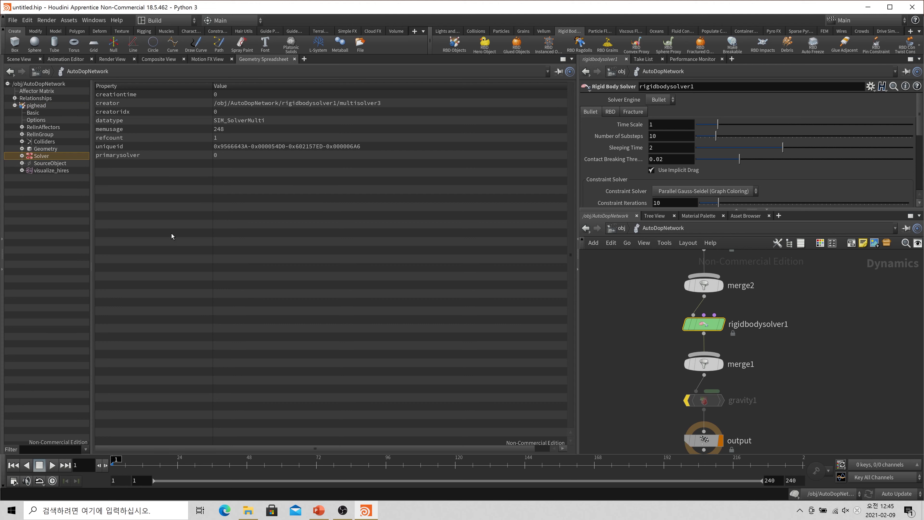
scroll(810, 324, down, 4)
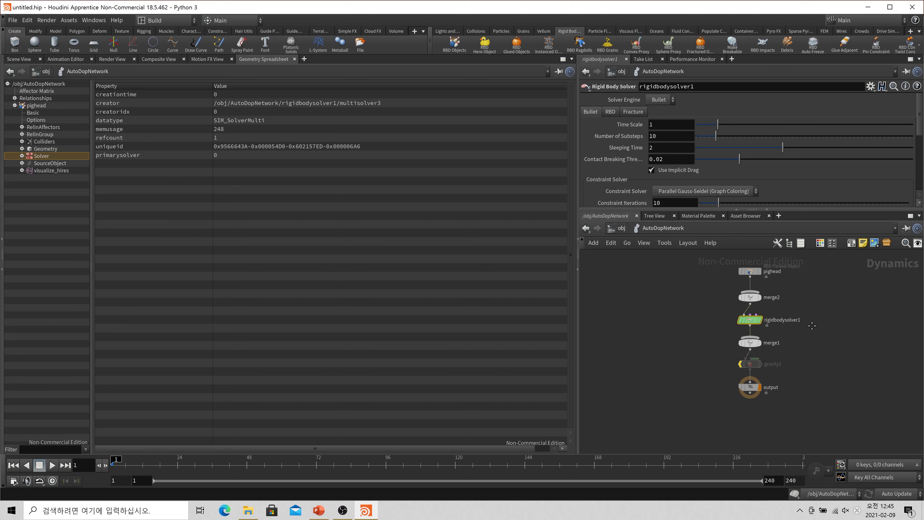
scroll(812, 326, up, 4)
click(733, 295)
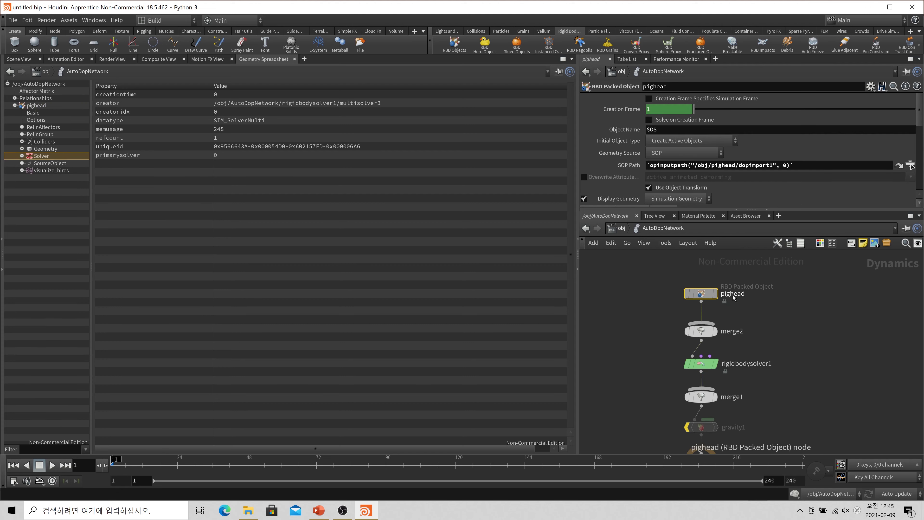
click(701, 363)
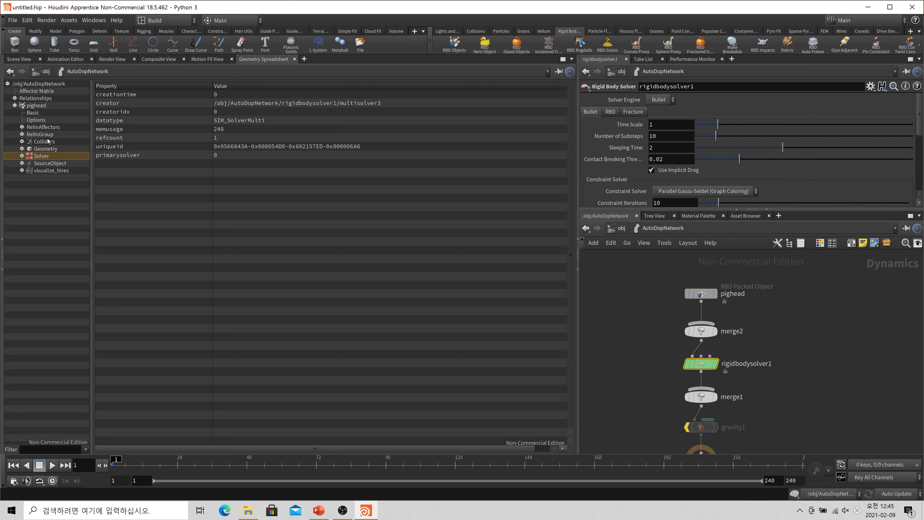
click(36, 105)
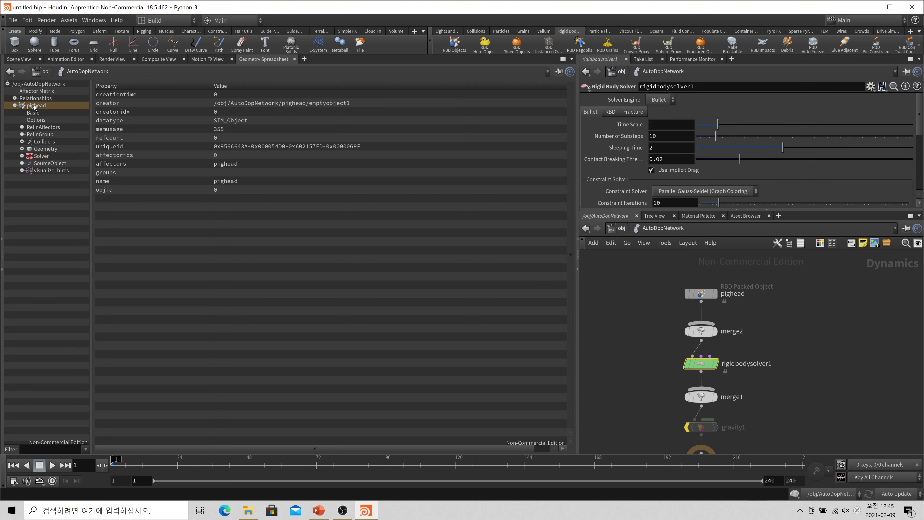
click(22, 156)
click(37, 158)
click(29, 177)
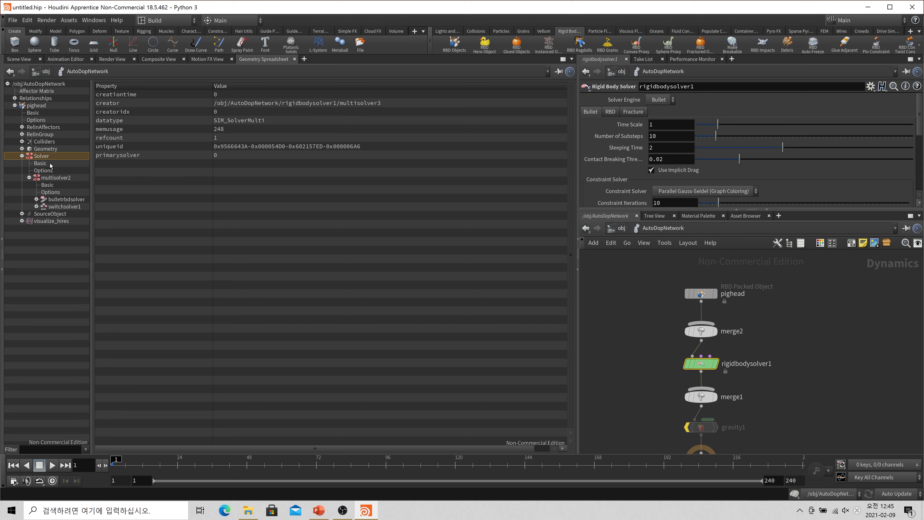
click(22, 155)
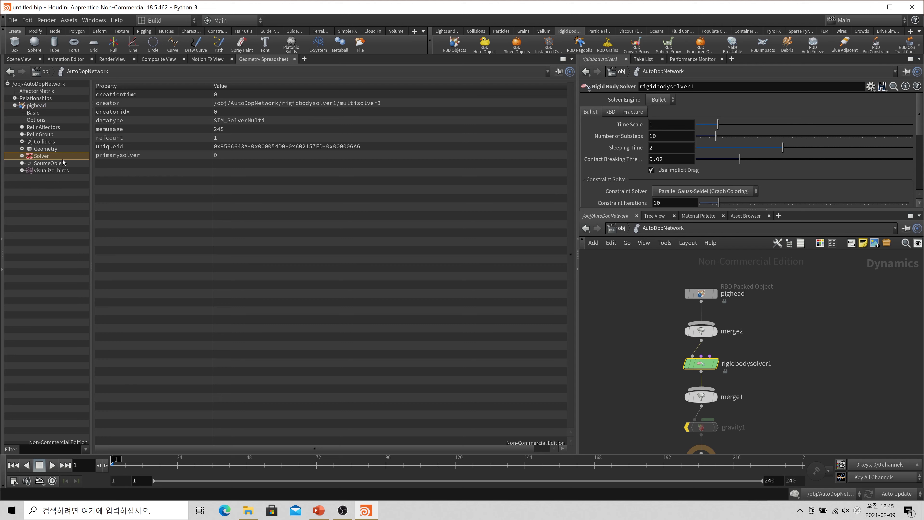
Step: Turn off the bypass on the gravity1 node
scroll(740, 353, down, 3)
click(673, 377)
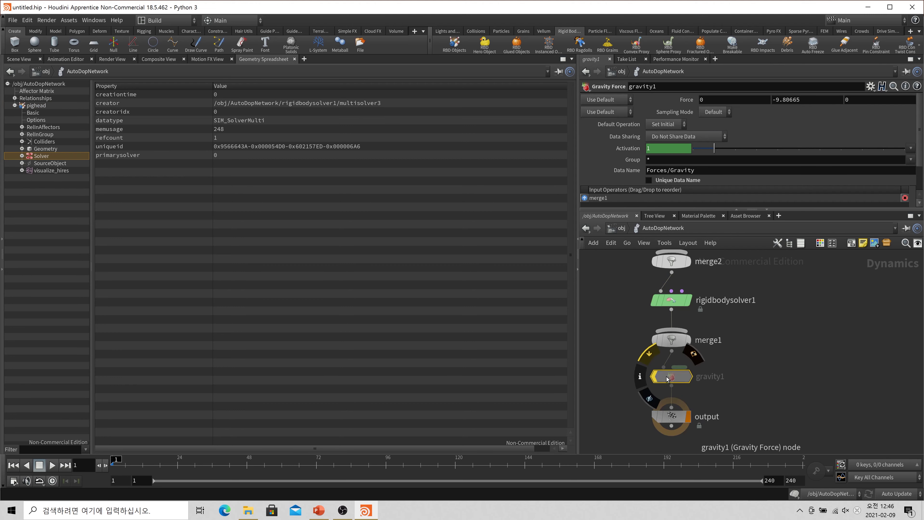
click(655, 378)
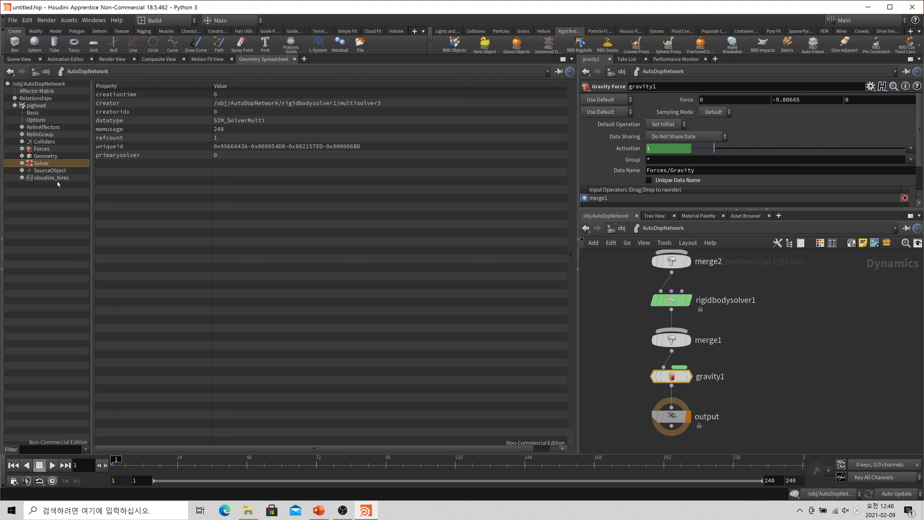
Step: Examine the pighead object's Forces and Gravity data and compare them with gravity1's Data Name
click(47, 150)
click(22, 149)
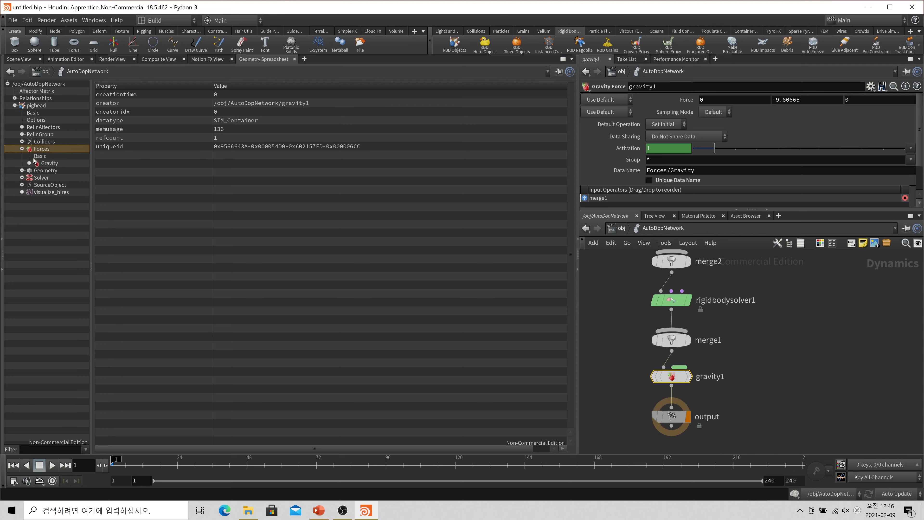
key(Down)
key(Down)
click(23, 149)
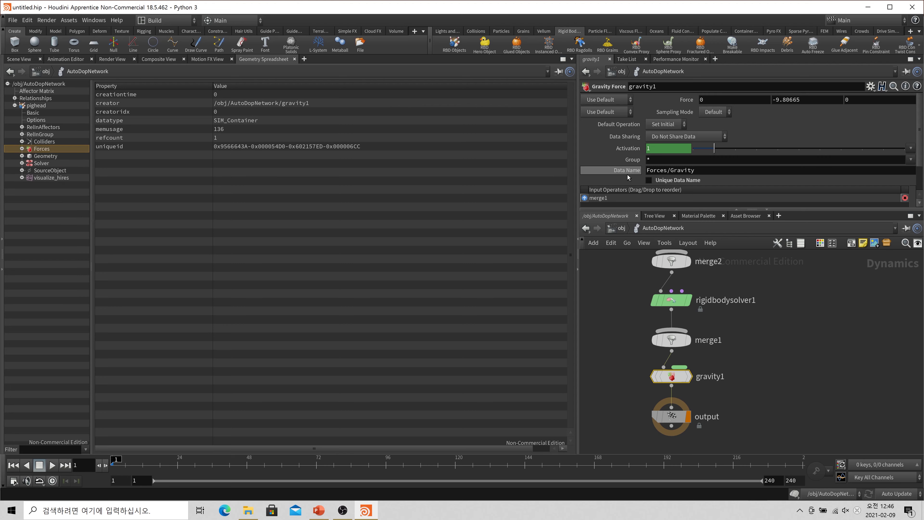
click(684, 172)
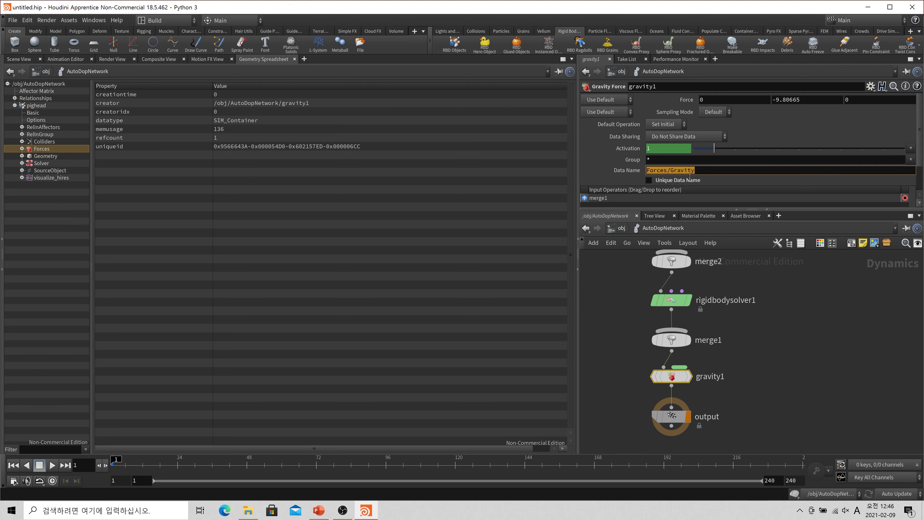
click(22, 149)
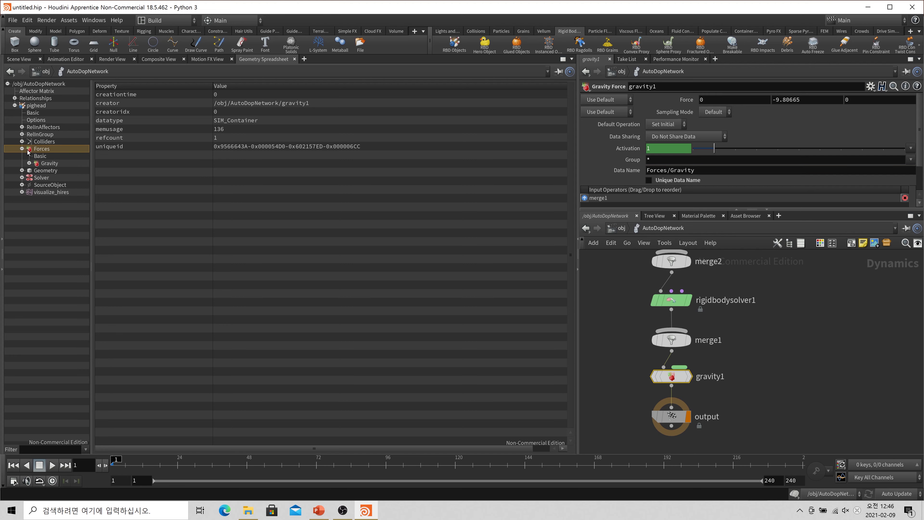
click(46, 164)
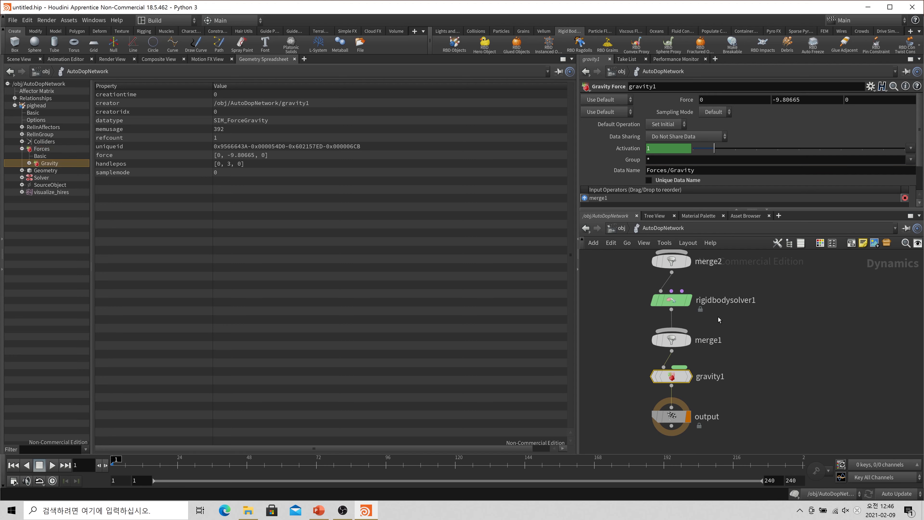
Step: Review all of rigidbodysolver1's parameters, including its Data Name, against the Solver data of the pighead object
click(666, 300)
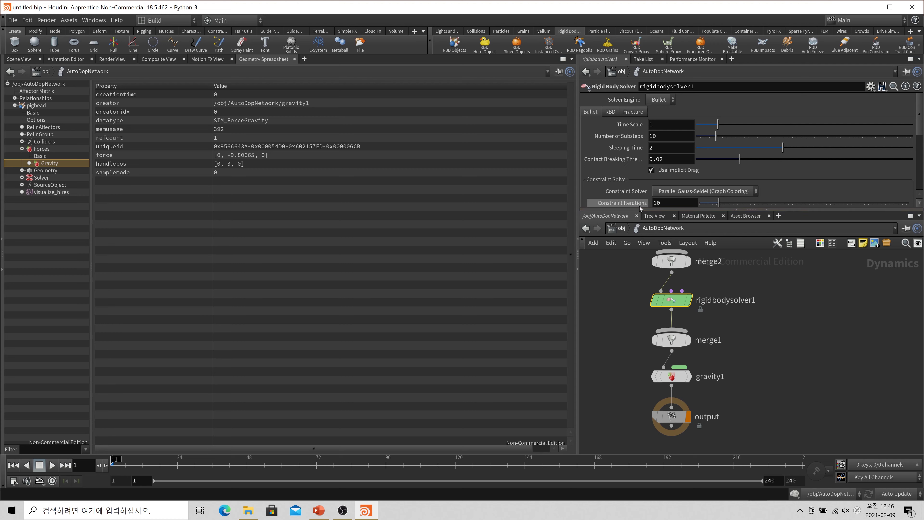
drag(629, 209, 670, 343)
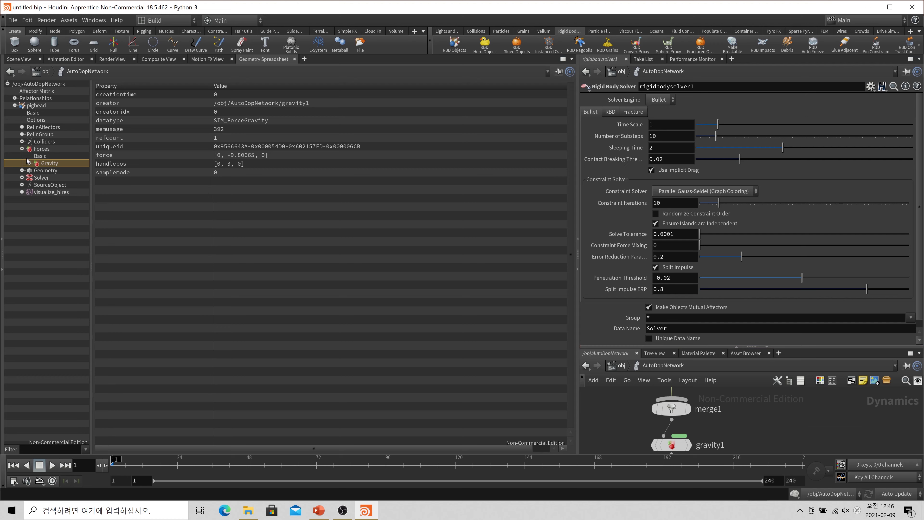
click(24, 179)
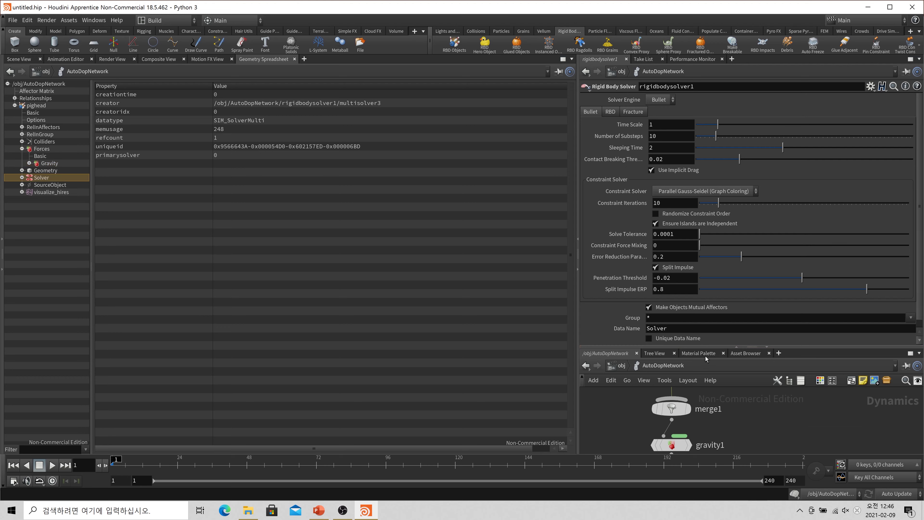
drag(712, 347, 714, 189)
key(h)
scroll(767, 330, up, 2)
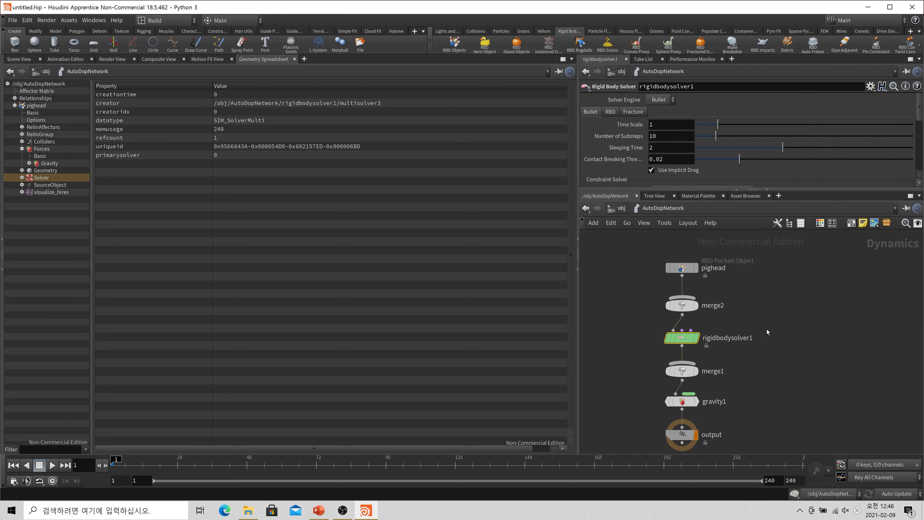
Step: Examine the input and output connectors along the node chain from pighead through rigidbodysolver1 to gravity1
click(685, 271)
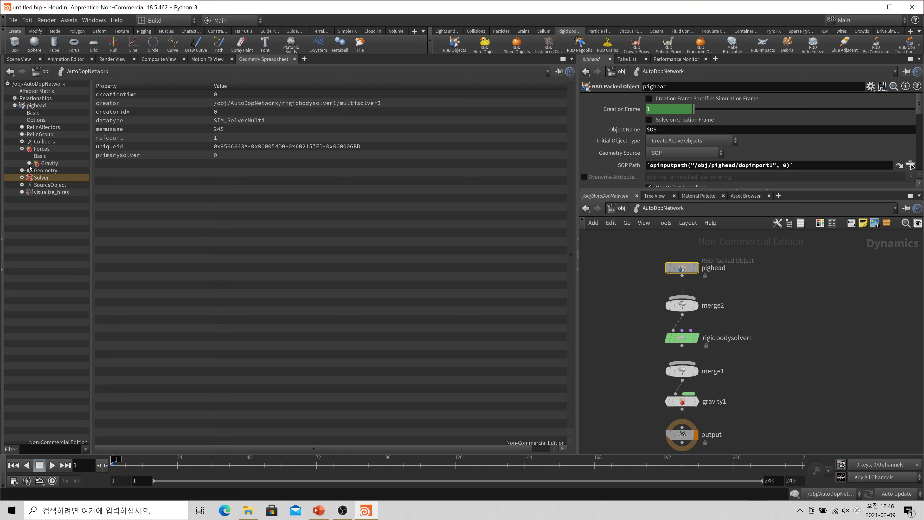
click(22, 149)
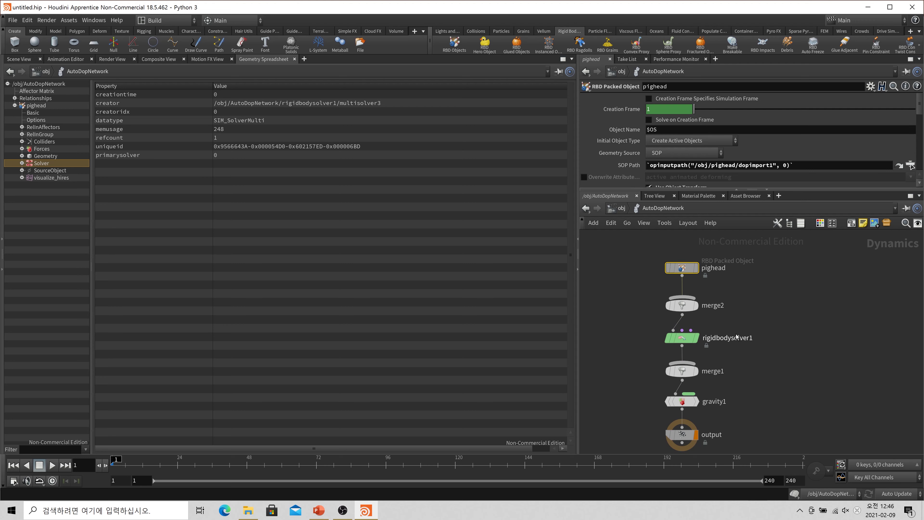
scroll(762, 308, up, 3)
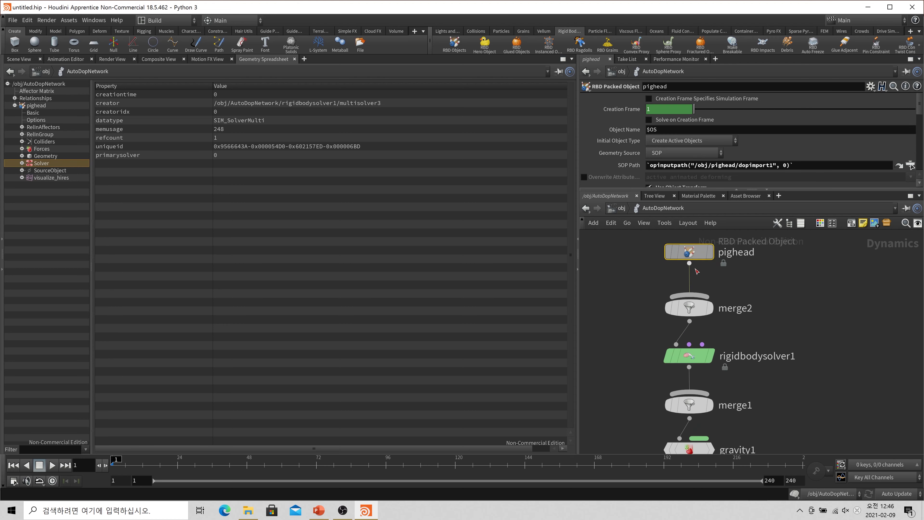
middle_drag(719, 364, 753, 348)
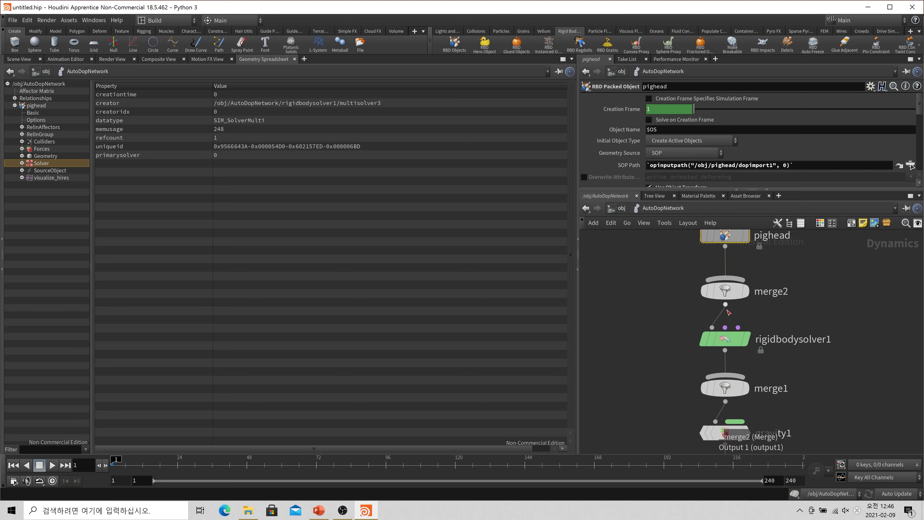
middle_drag(729, 312, 714, 343)
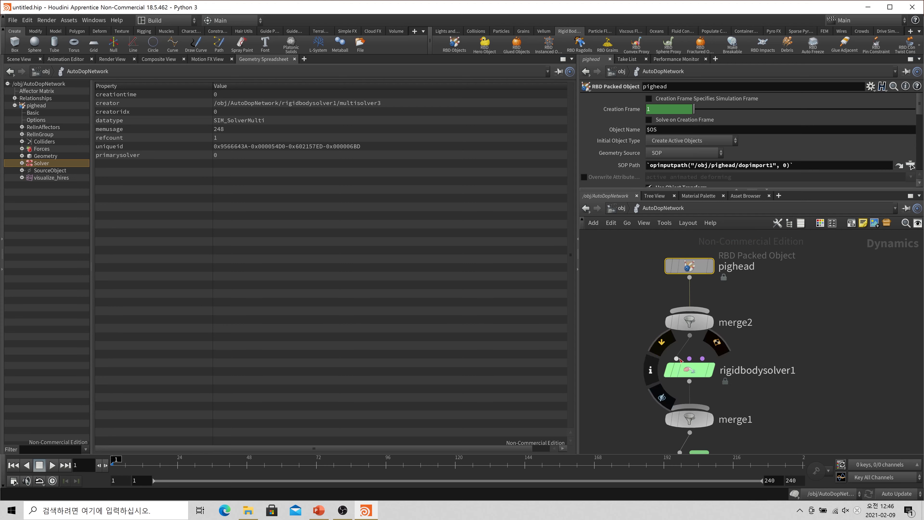
middle_drag(735, 401, 750, 342)
middle_drag(690, 389, 757, 398)
scroll(757, 398, down, 2)
scroll(757, 398, up, 2)
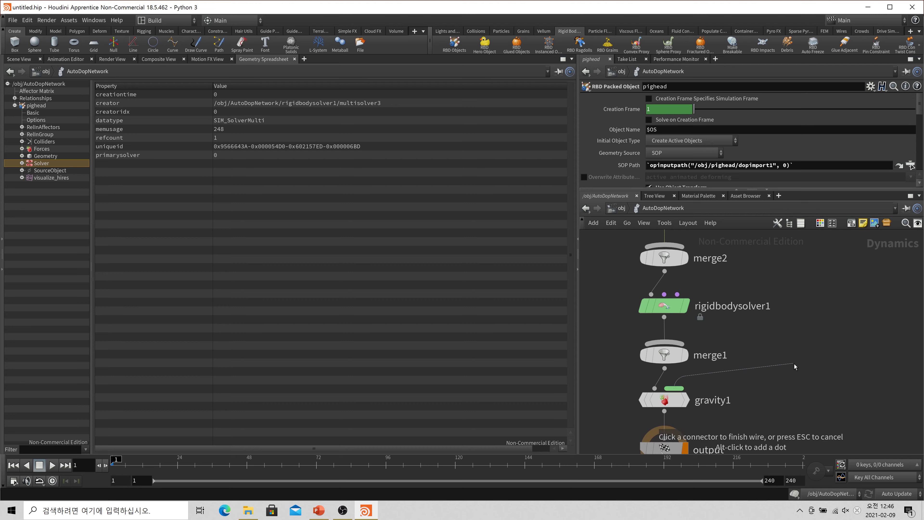
scroll(712, 321, down, 3)
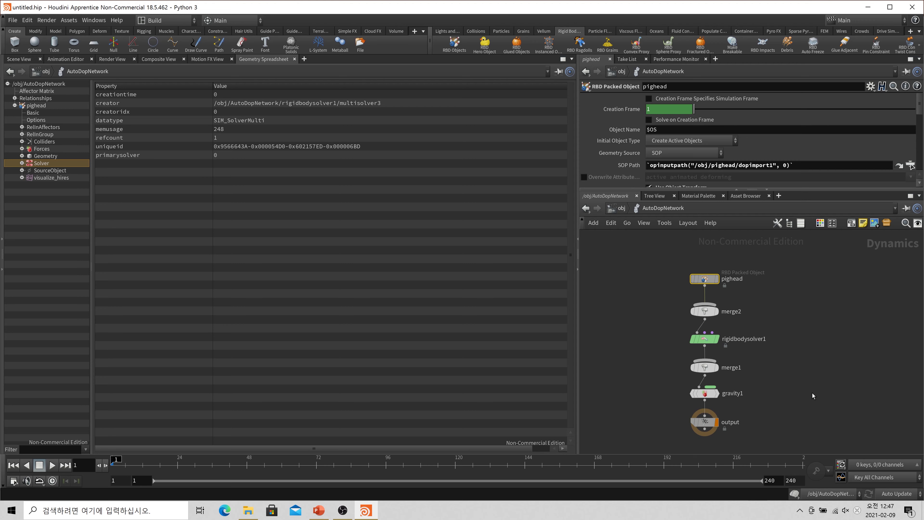
scroll(696, 345, up, 3)
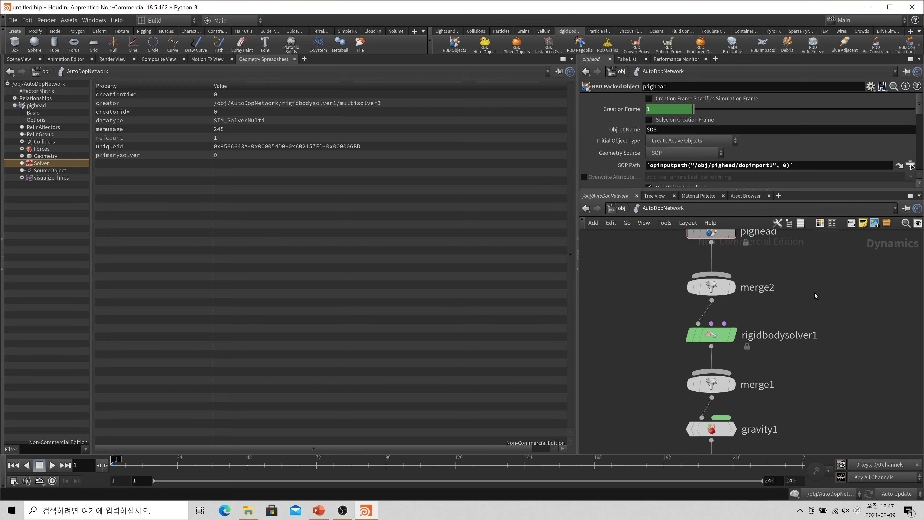
Step: Add a POP Force node beside merge2 and wire its output into the third input of rigidbodysolver1
key(Tab)
text(pop force)
key(Return)
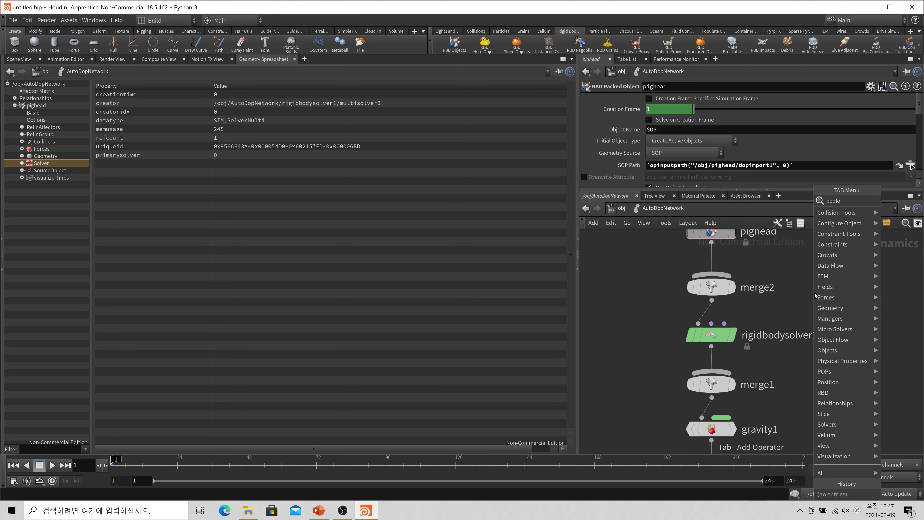
click(815, 293)
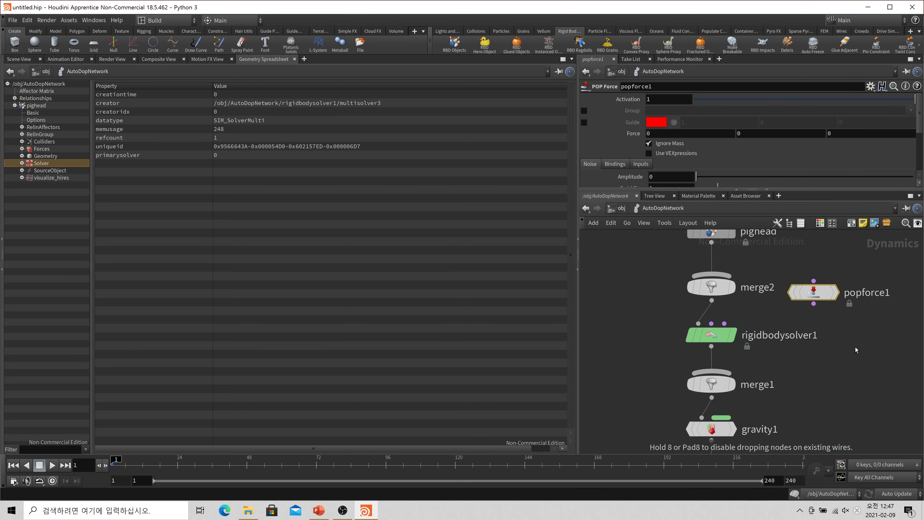
click(814, 303)
click(724, 323)
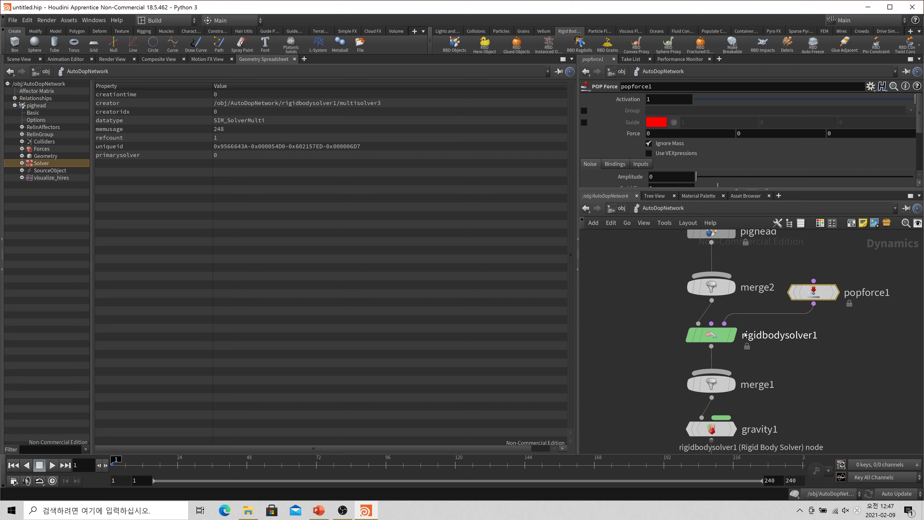
Step: Delete the popforce1 node from the network
click(773, 341)
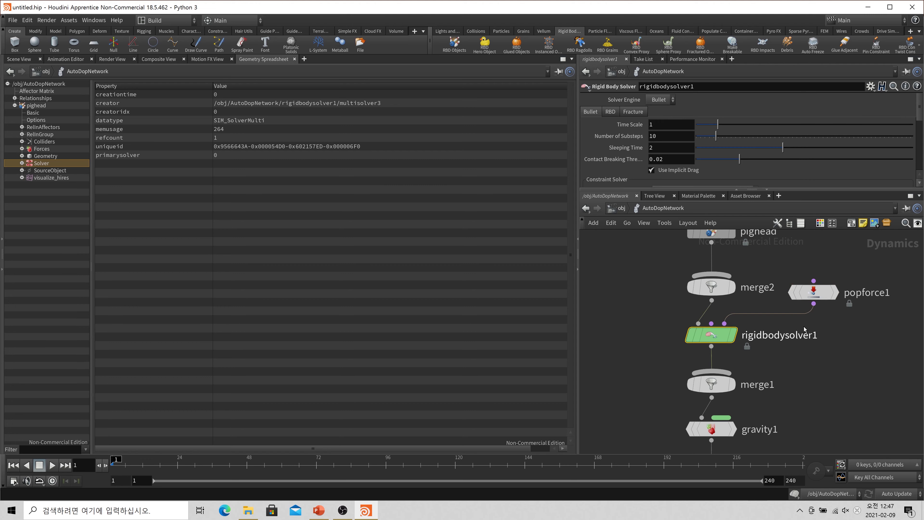
click(834, 295)
key(Delete)
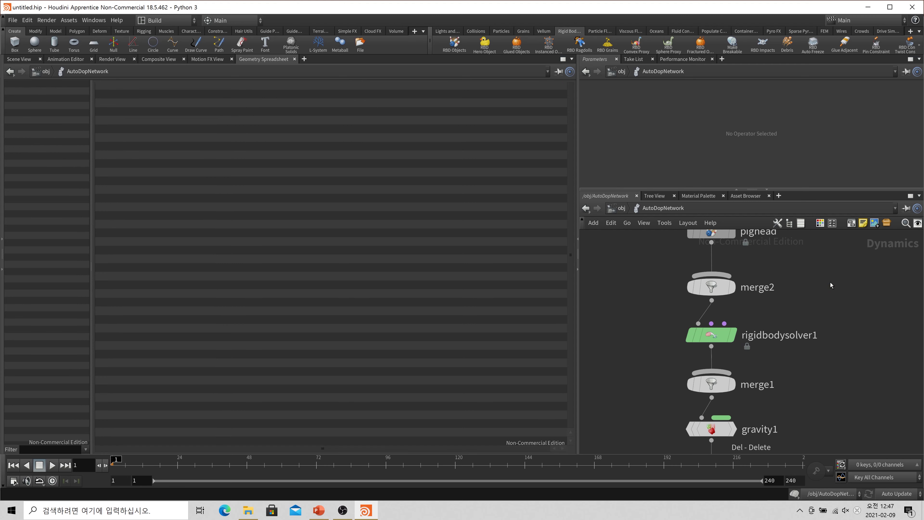
Step: Inspect the gravity1 node's parameters and its green second input connector without wiring anything to it
scroll(819, 317, down, 2)
click(707, 391)
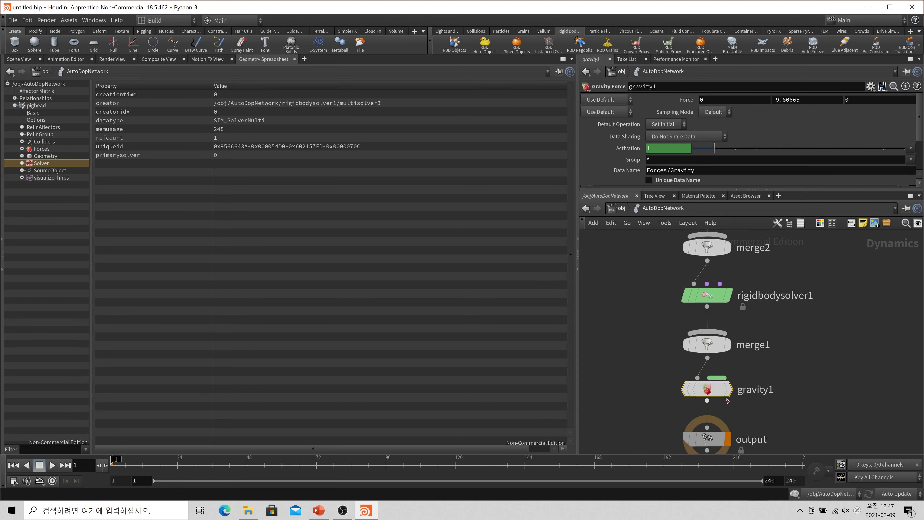
click(717, 378)
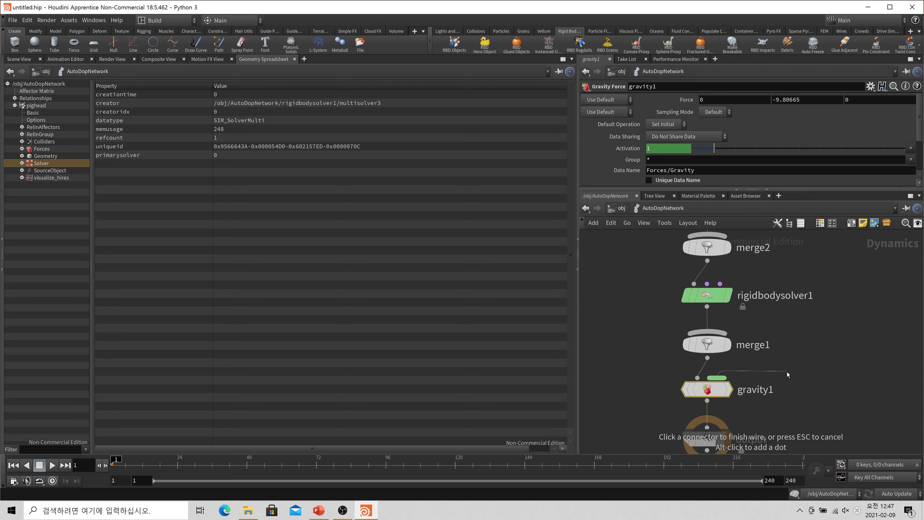
key(Escape)
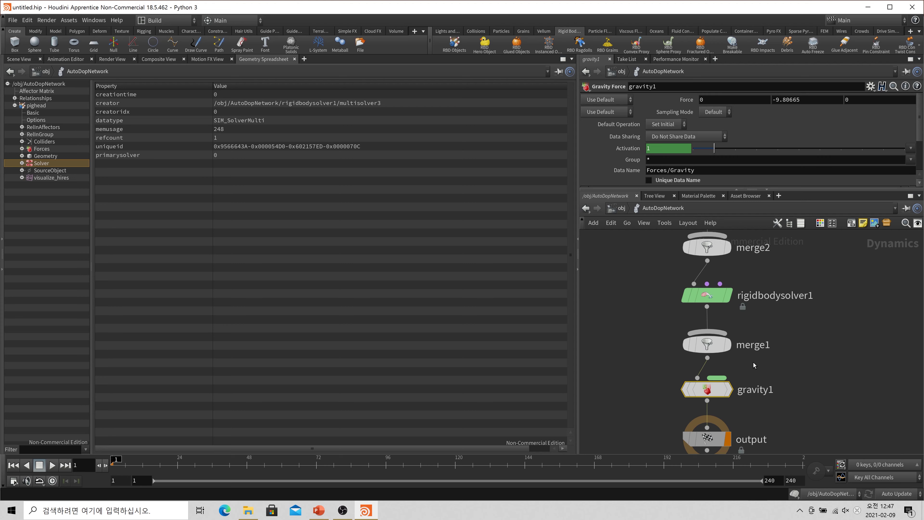
scroll(770, 354, down, 3)
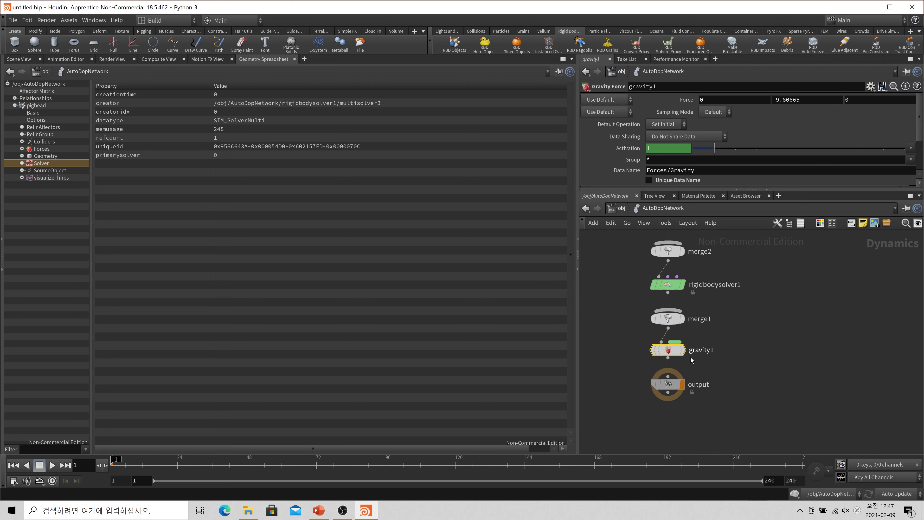
Step: Pull gravity1 out of the chain between merge1 and output and remove its input wire
drag(668, 349, 772, 342)
drag(675, 364, 672, 341)
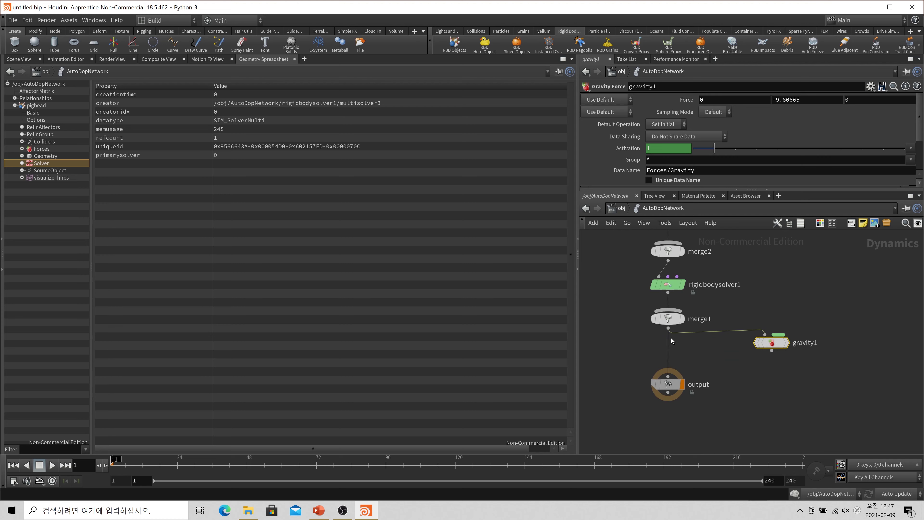
click(766, 334)
click(785, 306)
scroll(792, 330, up, 3)
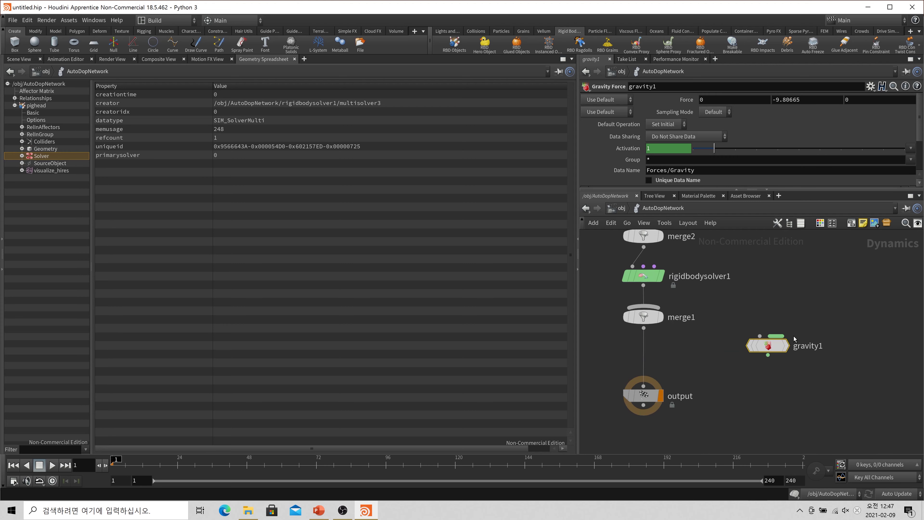
Step: Try wiring the output of the detached gravity1 node directly into the output node, and undo that connection
drag(761, 344, 741, 312)
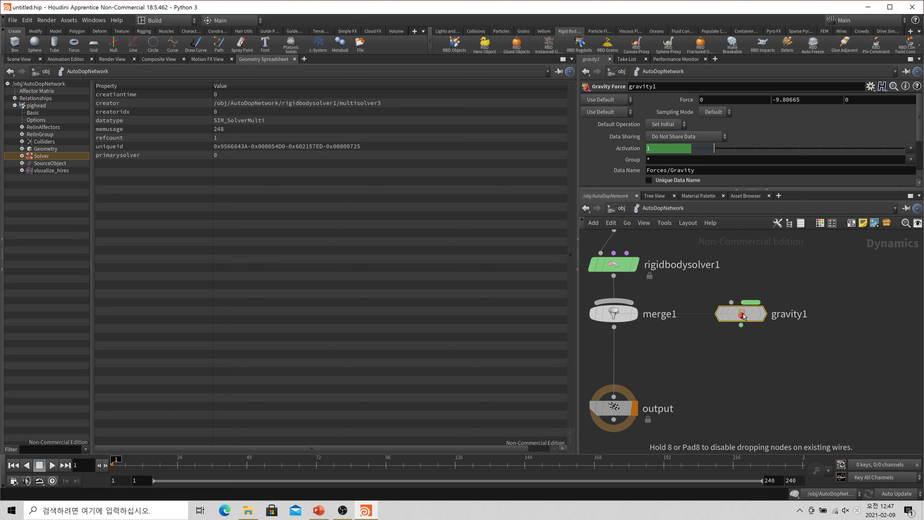
click(741, 325)
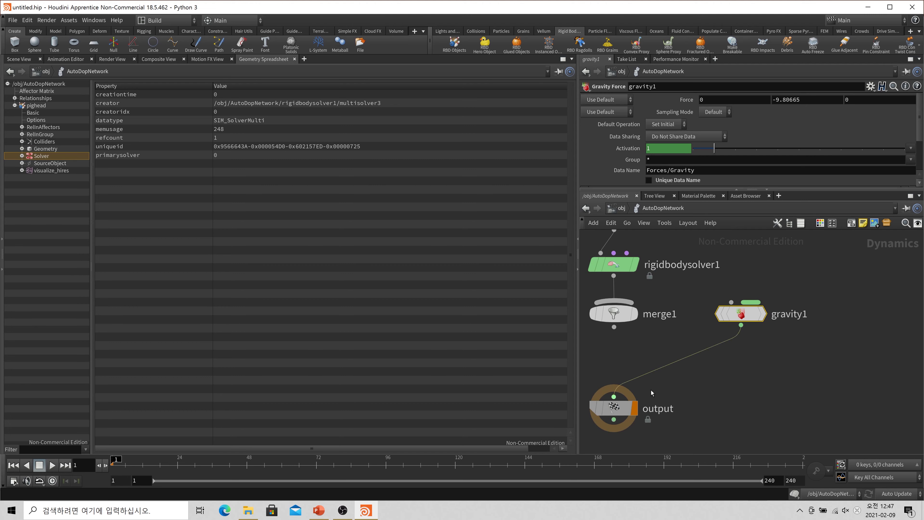
click(619, 406)
key(ctrl+z)
click(746, 341)
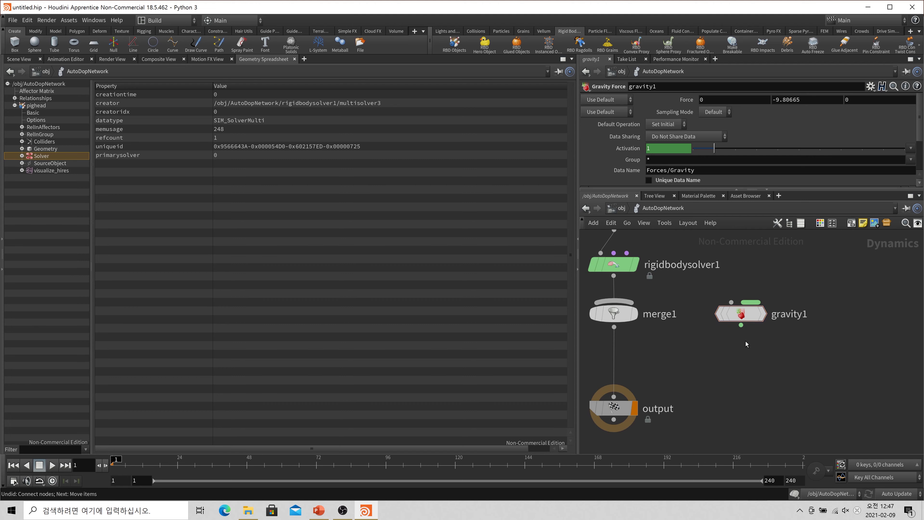
key(Tab)
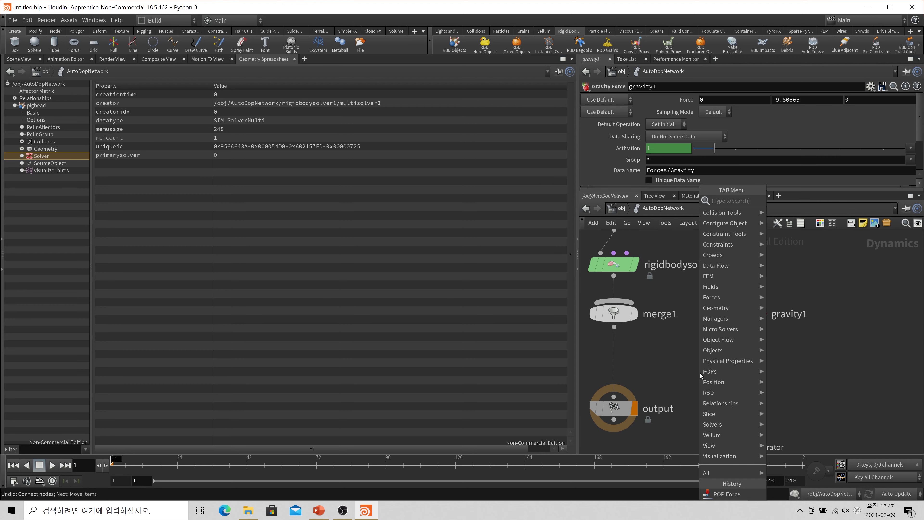
text(att)
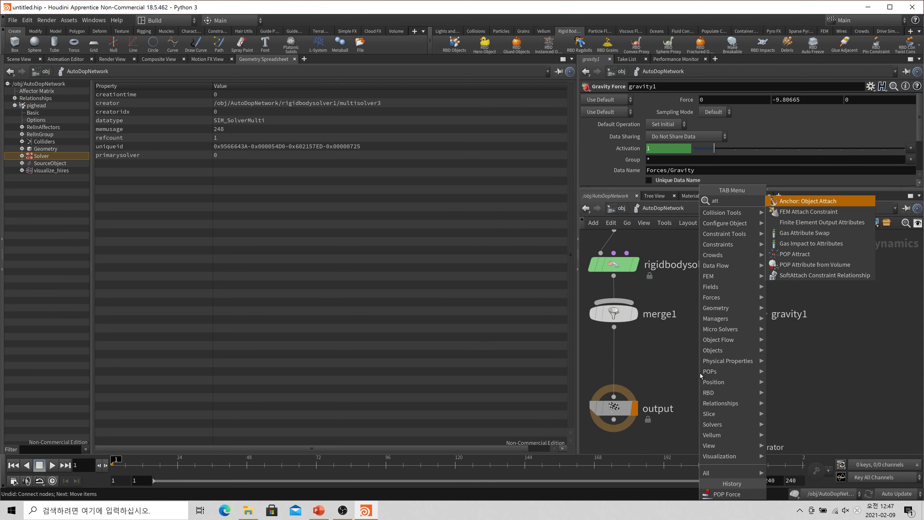
text(a)
key(Escape)
Step: Insert an Apply Data node between merge1 and output and wire gravity1's output into its green second input
key(Tab)
text(app)
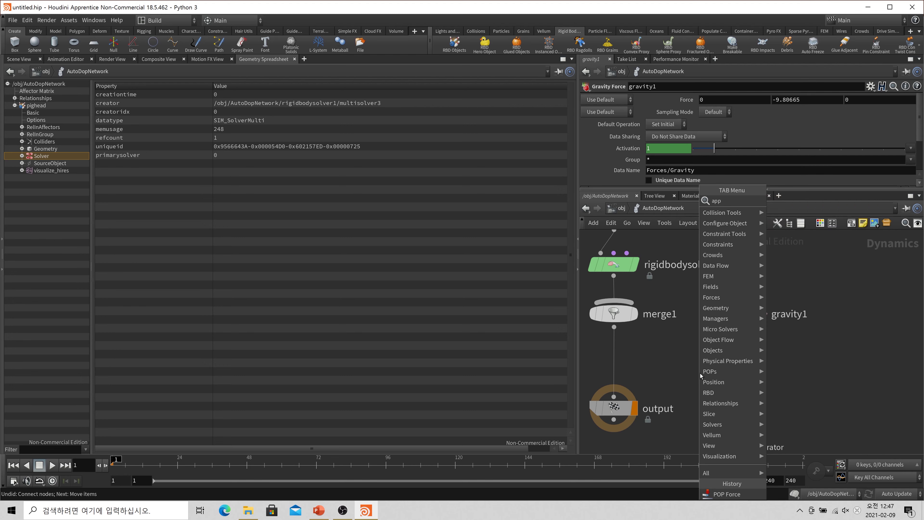
key(Return)
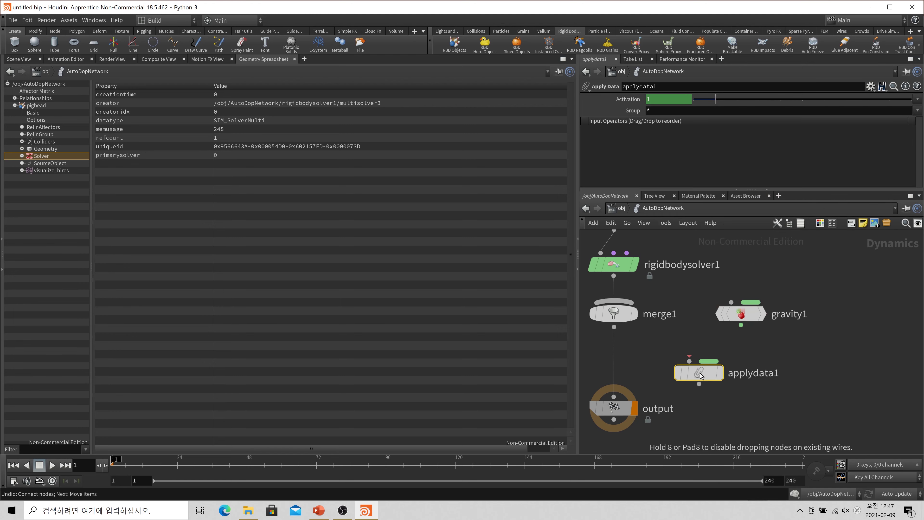
drag(700, 375, 618, 368)
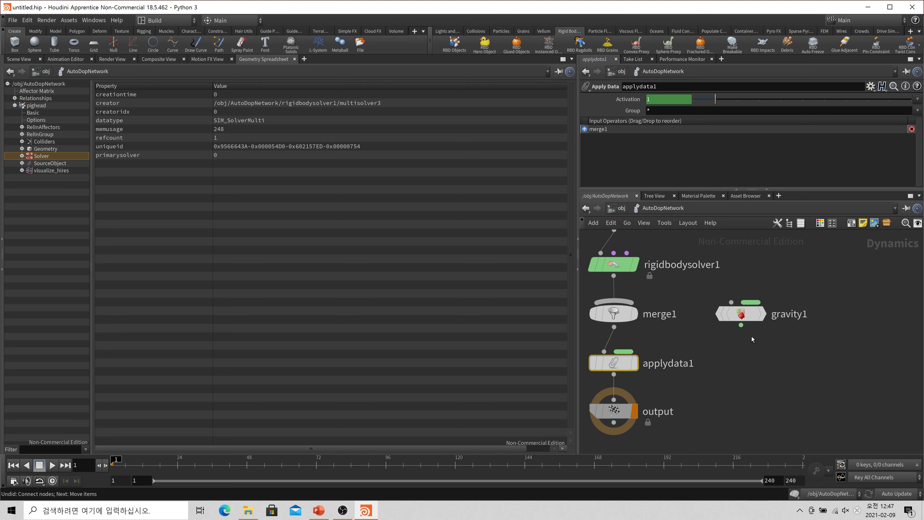
click(742, 326)
click(624, 352)
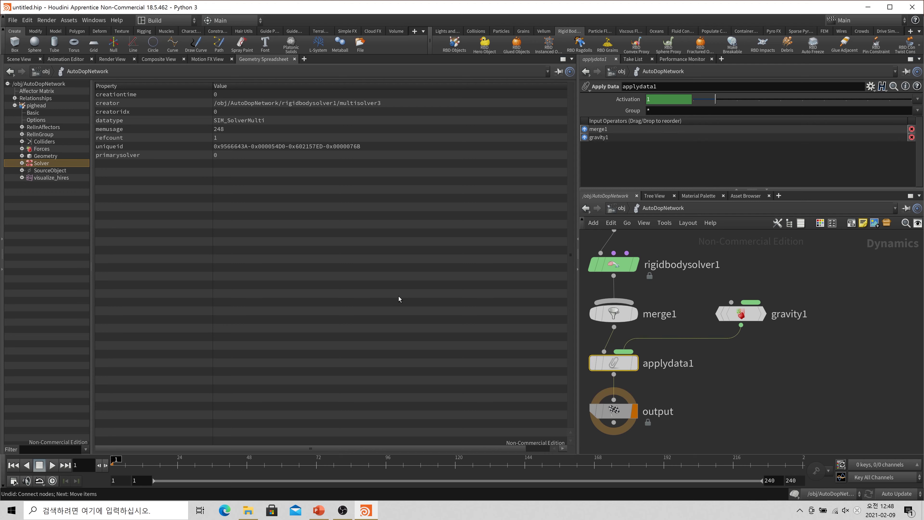
Step: Inspect the pighead object's Forces data and its Gravity sub-entry in the geometry spreadsheet
click(40, 149)
click(22, 149)
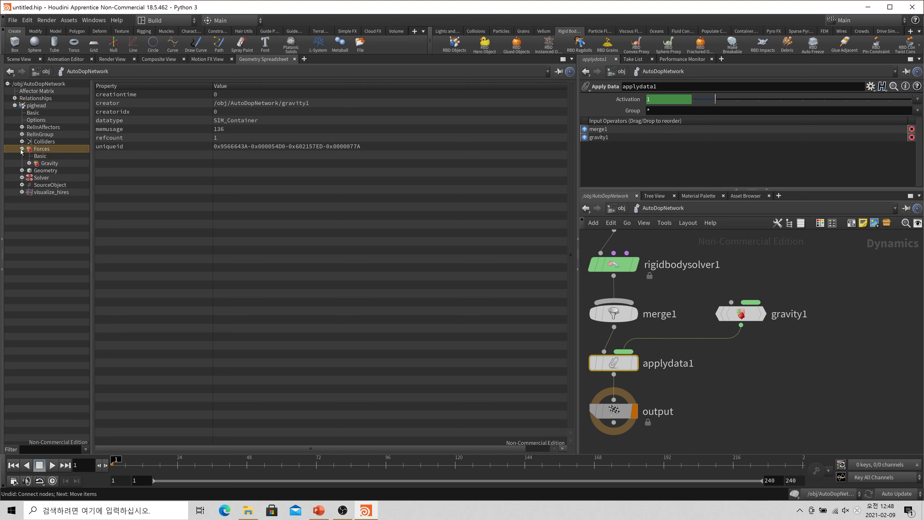
click(21, 149)
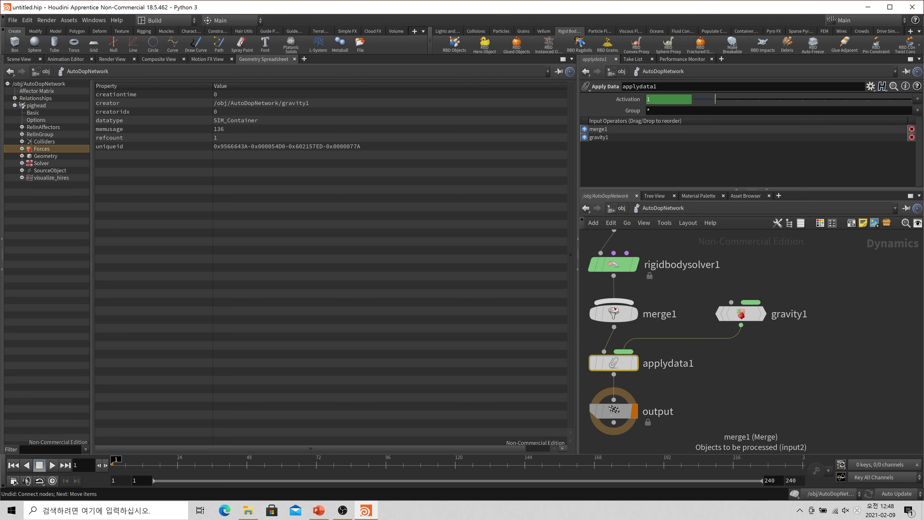
Step: Examine how applydata1 combines the merge1 object stream with gravity1's data, following the chain from pighead to output
mouse_move(638, 360)
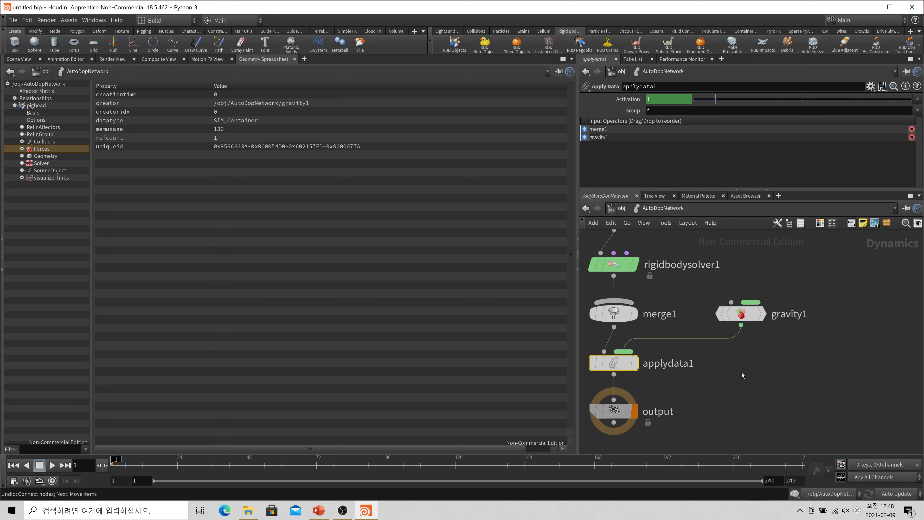
scroll(742, 373, down, 2)
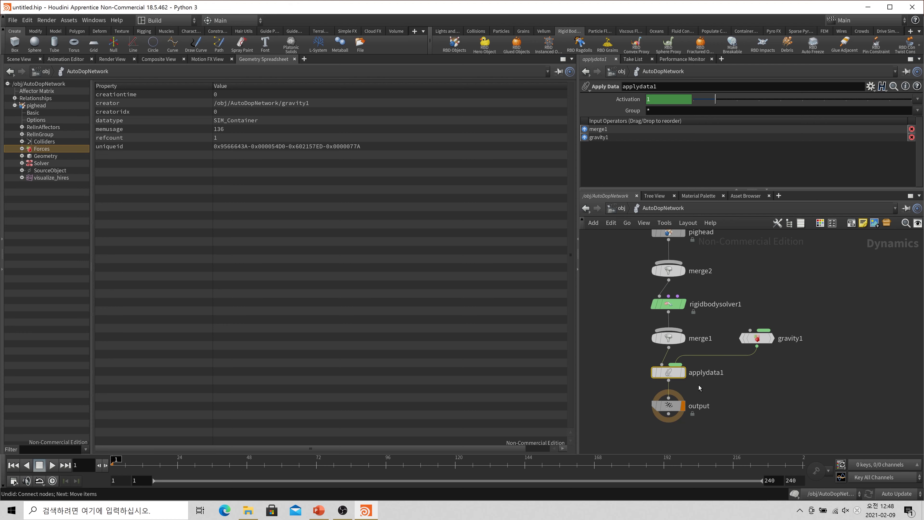
scroll(695, 377, up, 2)
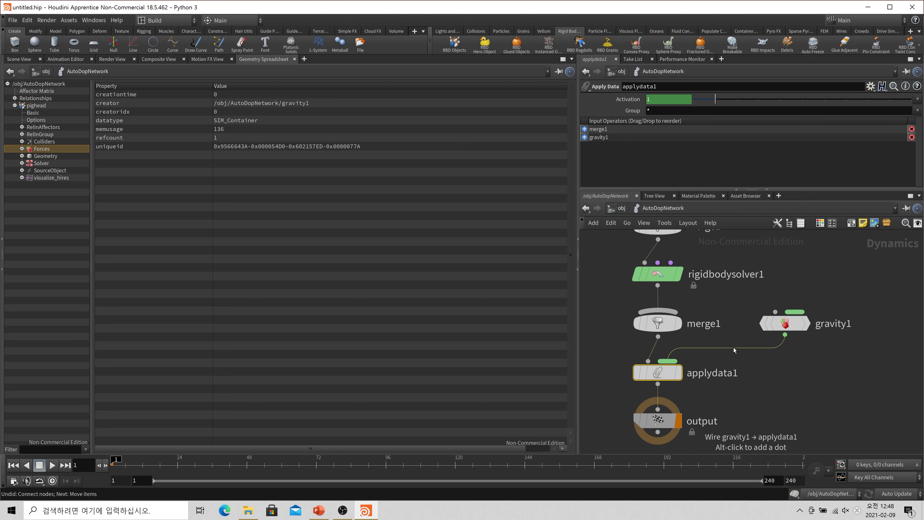
middle_drag(666, 265, 687, 270)
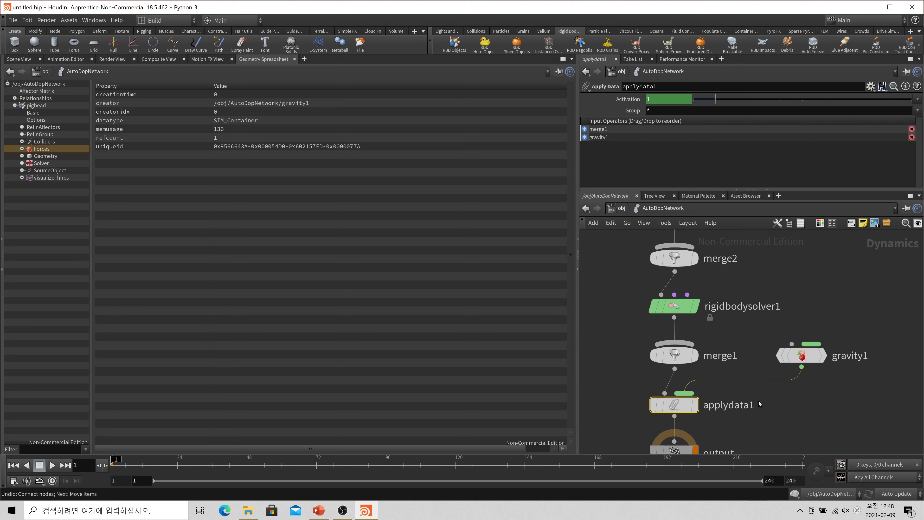
mouse_move(704, 306)
scroll(772, 427, down, 2)
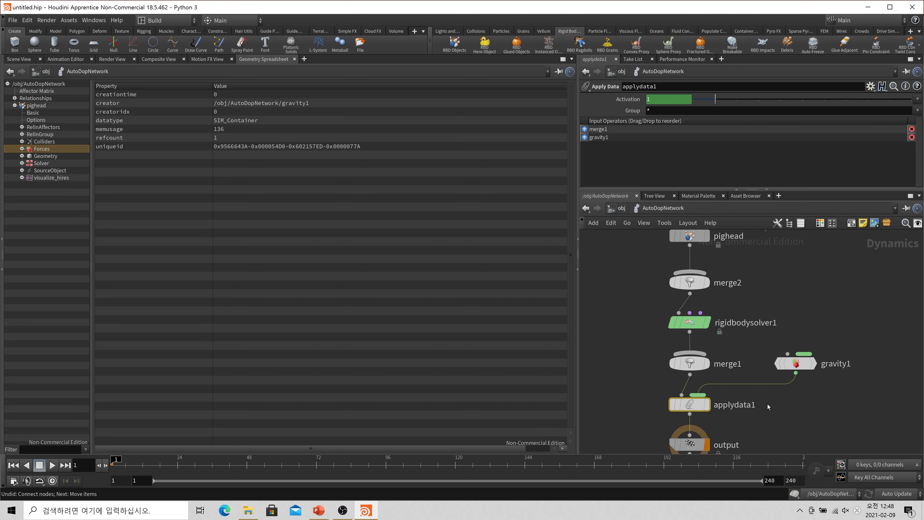
Step: Delete the applydata1 node and reinsert gravity1 into the chain between merge1 and output
mouse_move(686, 404)
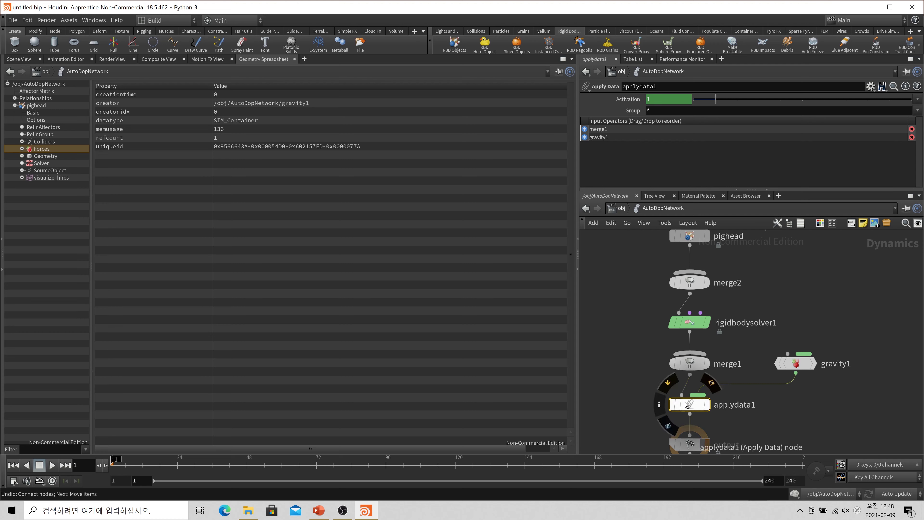
key(Delete)
drag(796, 363, 696, 406)
key(l)
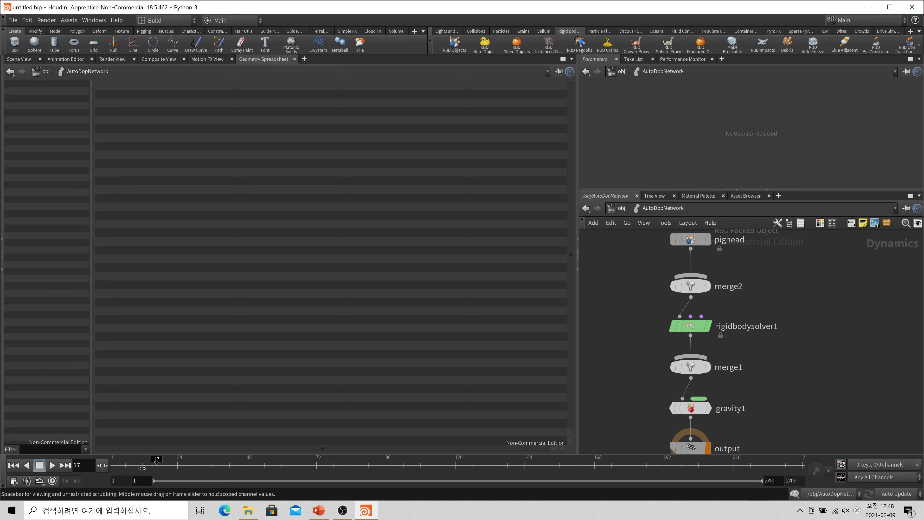
drag(680, 409, 707, 406)
key(l)
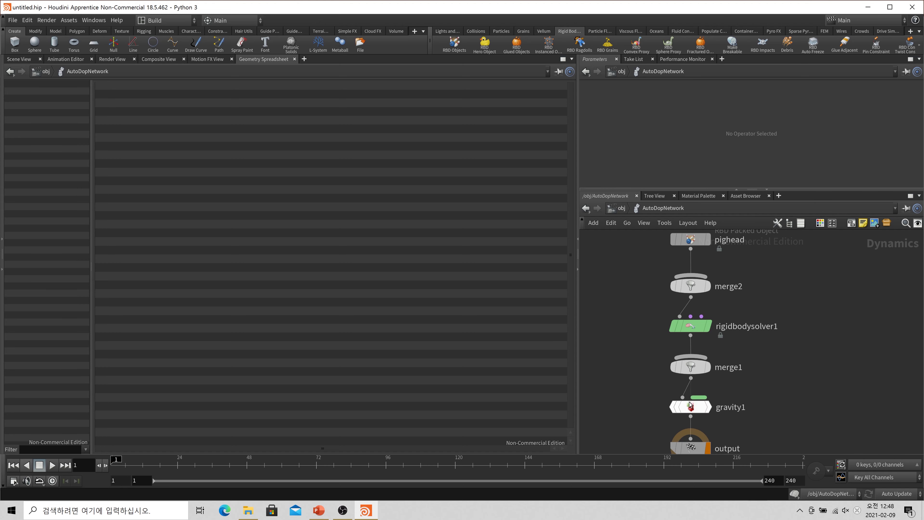
Step: Reset the simulation of the AutoDopNetwork node at object level and go back inside the network
click(622, 208)
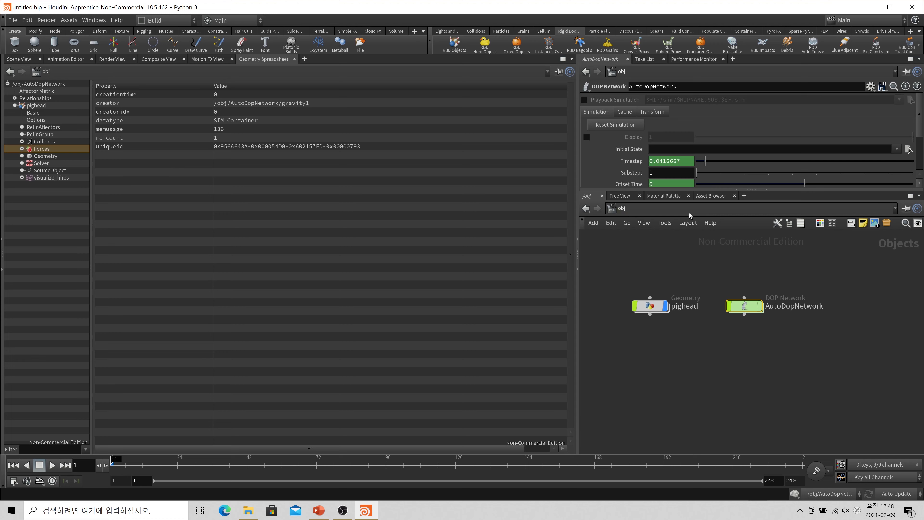
click(606, 123)
double_click(746, 306)
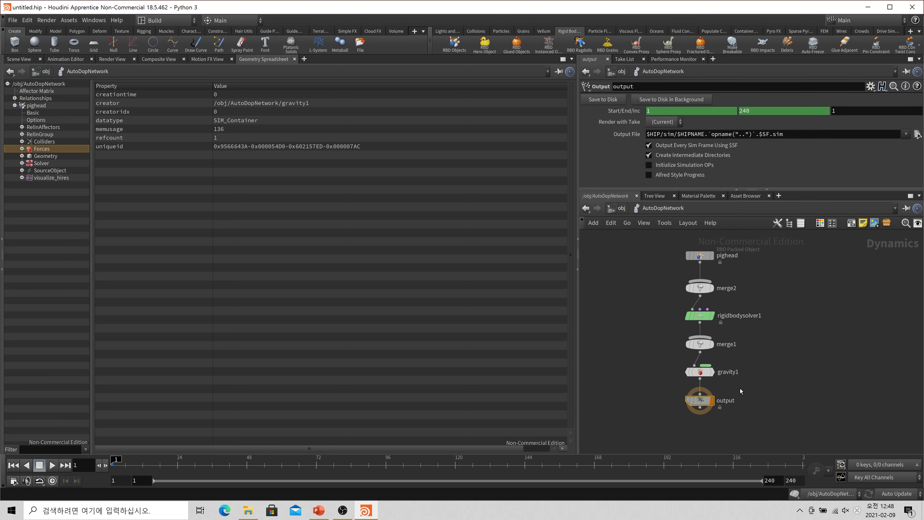
Step: Space out the output, gravity1, rigidbodysolver1 and merge1 nodes vertically along the chain
drag(706, 401, 706, 425)
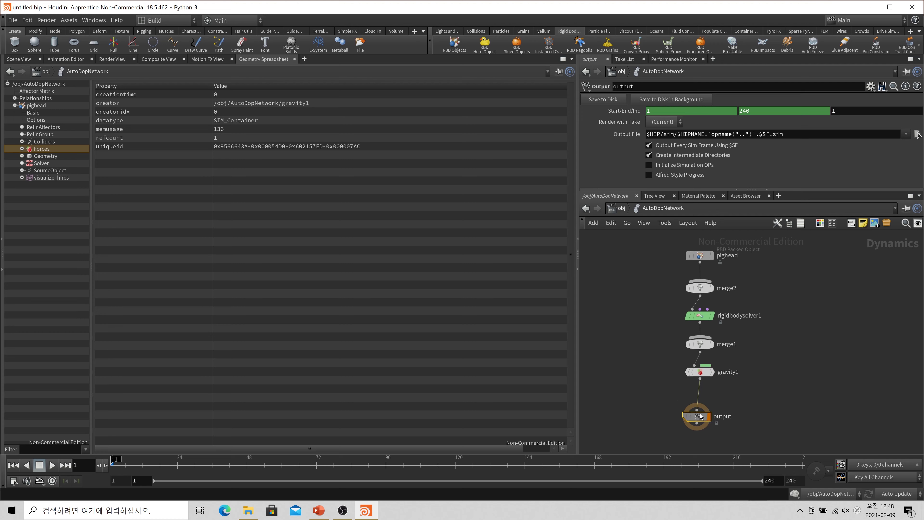
drag(700, 371, 700, 380)
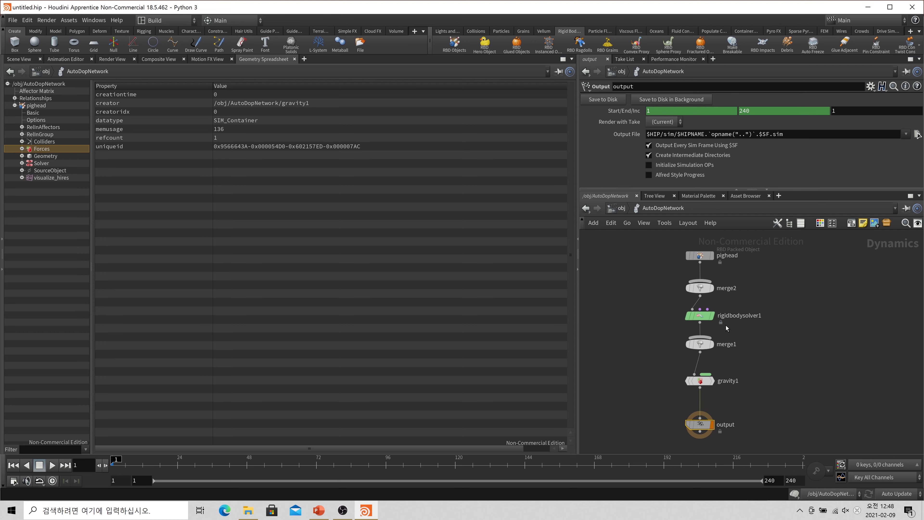
click(699, 317)
drag(700, 319, 700, 351)
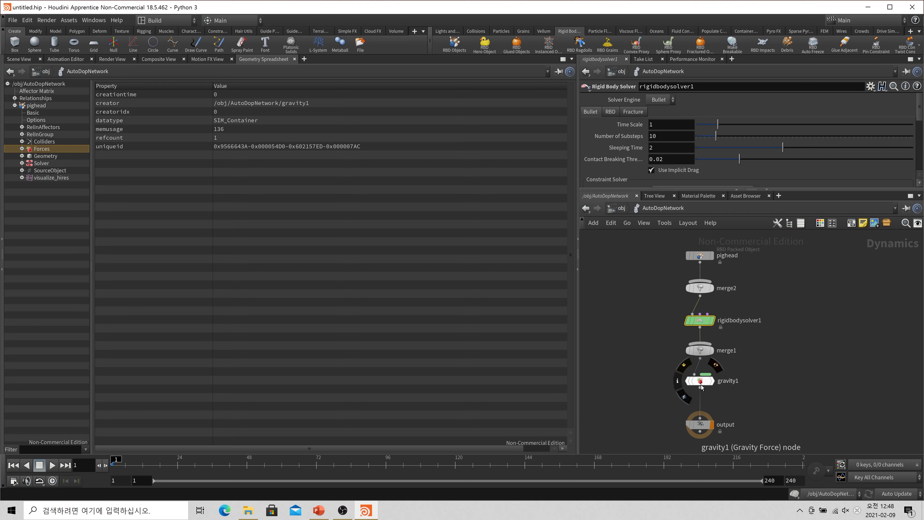
Step: Detach gravity1, shift rigidbodysolver1 and merge1 down, and reinsert gravity1 between merge2 and rigidbodysolver1
drag(700, 383, 761, 379)
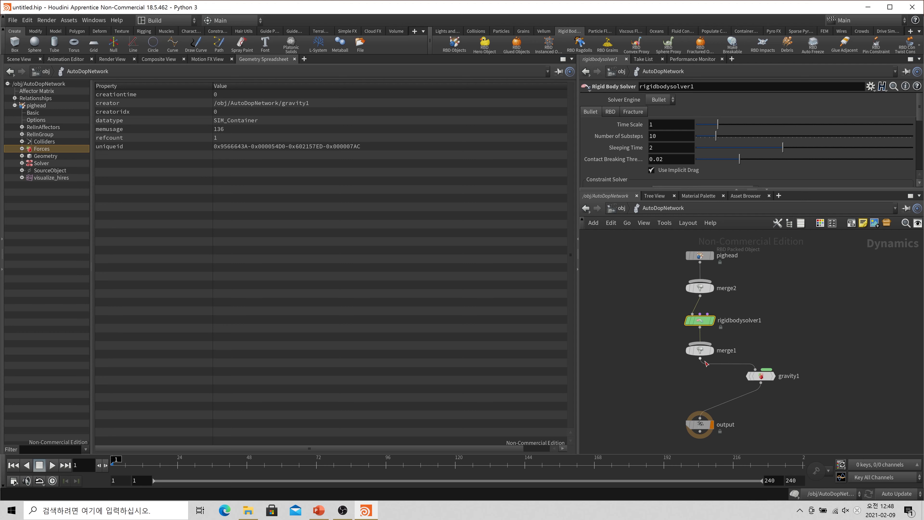
click(700, 359)
click(756, 370)
drag(732, 309, 680, 365)
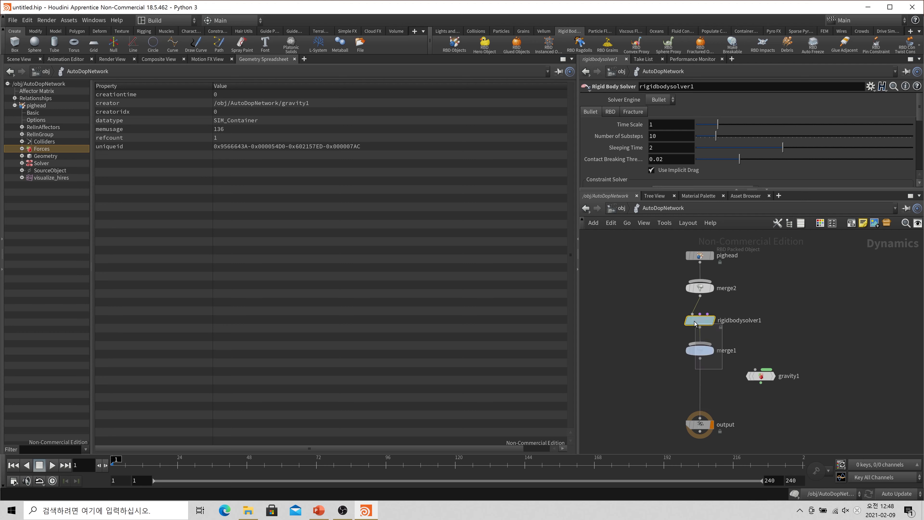
key(l)
drag(770, 380, 709, 325)
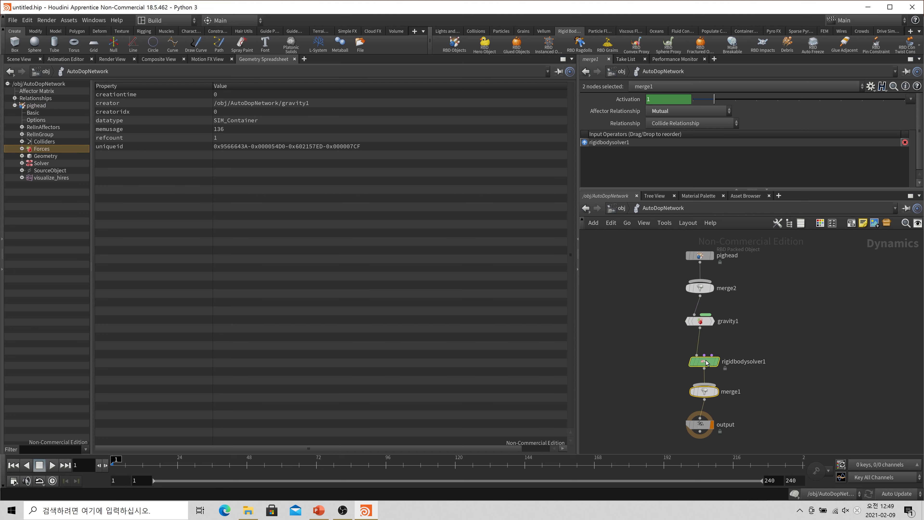
drag(704, 392, 700, 383)
mouse_move(698, 325)
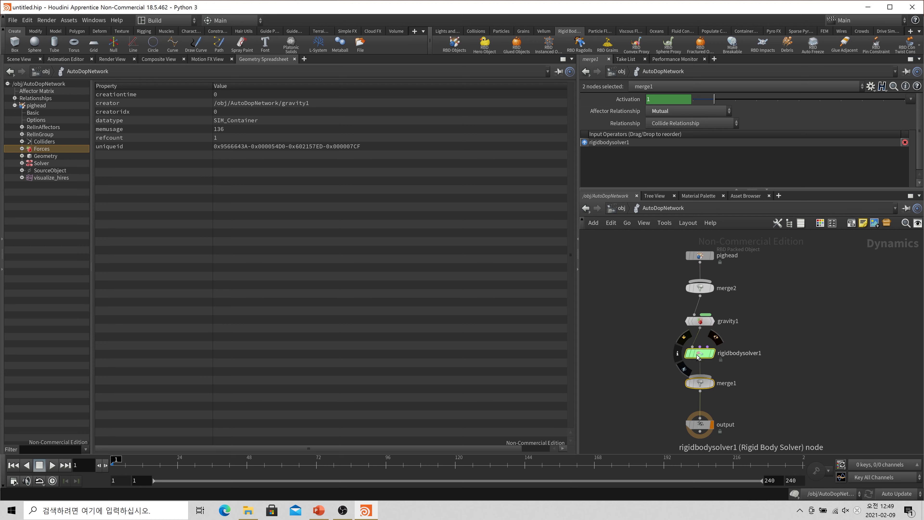
mouse_move(714, 425)
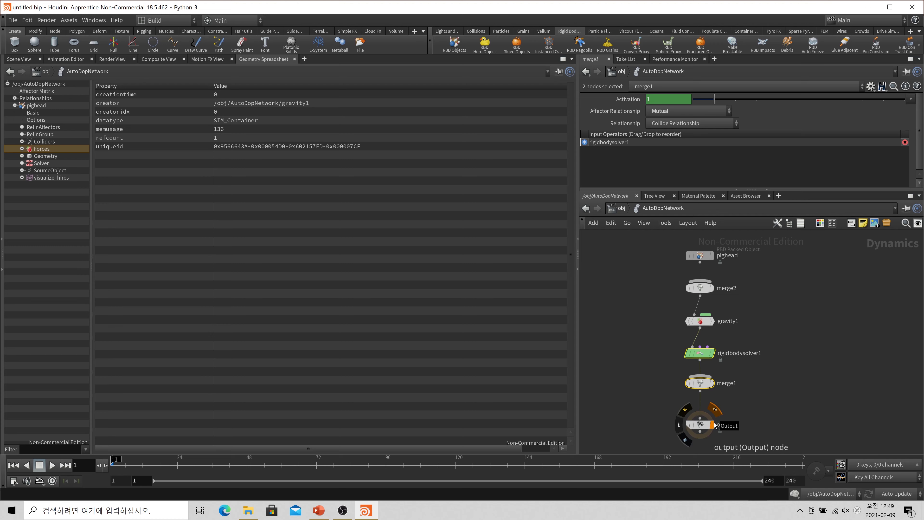
click(731, 329)
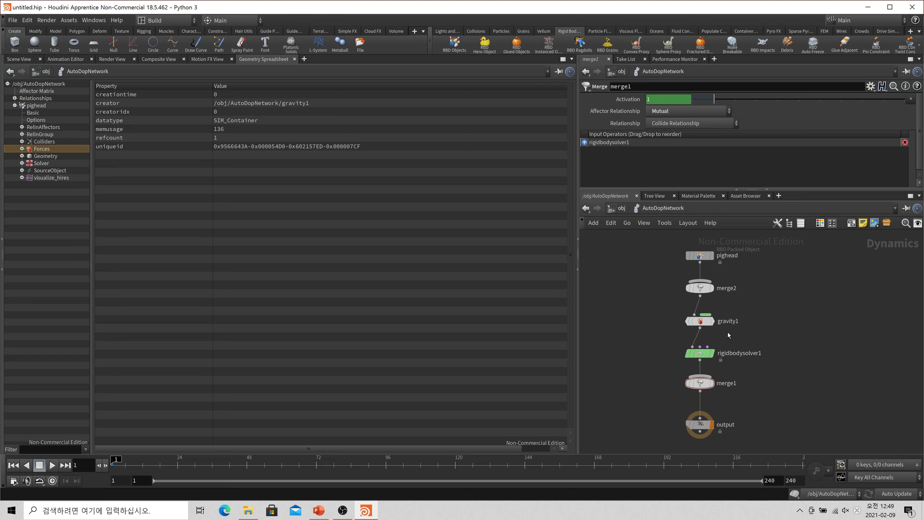
Step: Play the simulation in the scene view with gravity1 above the solver and rewind to the first frame
click(18, 61)
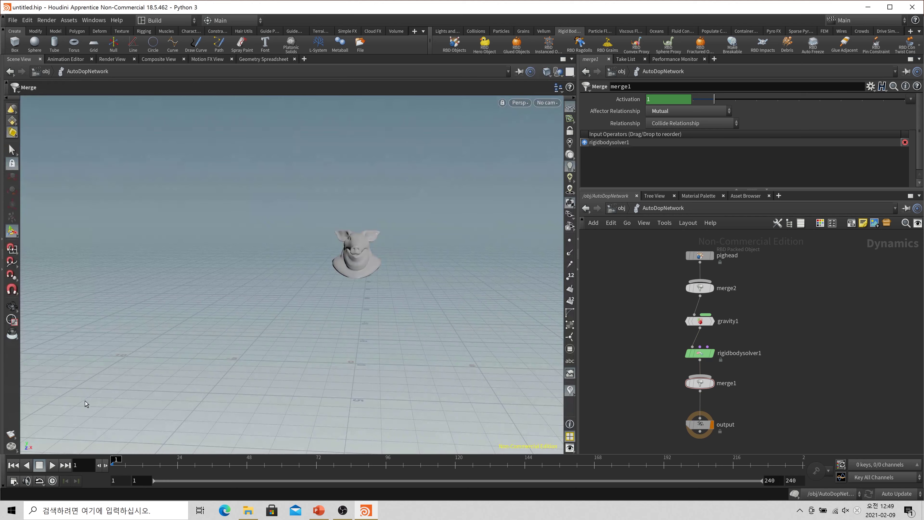
click(52, 465)
click(13, 465)
Step: Move gravity1 to between merge1 and output and play the simulation again
drag(699, 322, 705, 419)
click(52, 465)
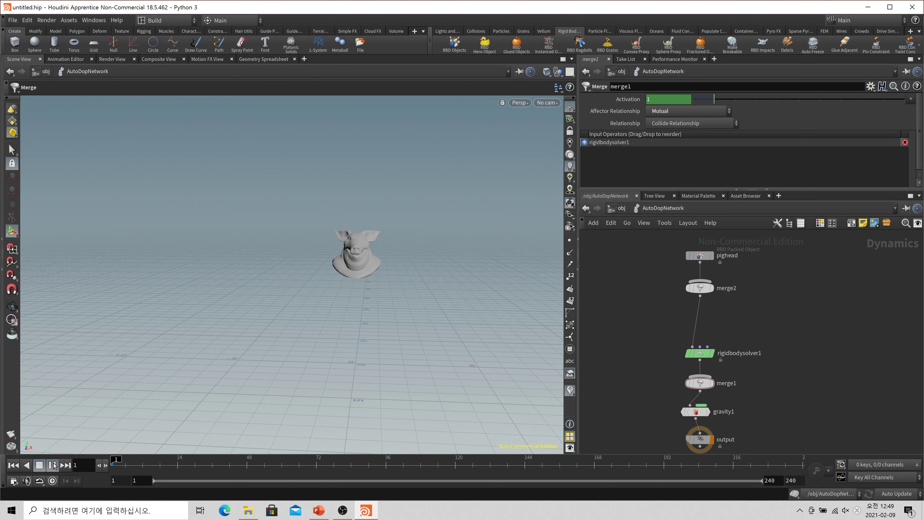
Step: Insert gravity1 between rigidbodysolver1 and merge1, play the simulation and rewind to the first frame
drag(721, 408, 733, 393)
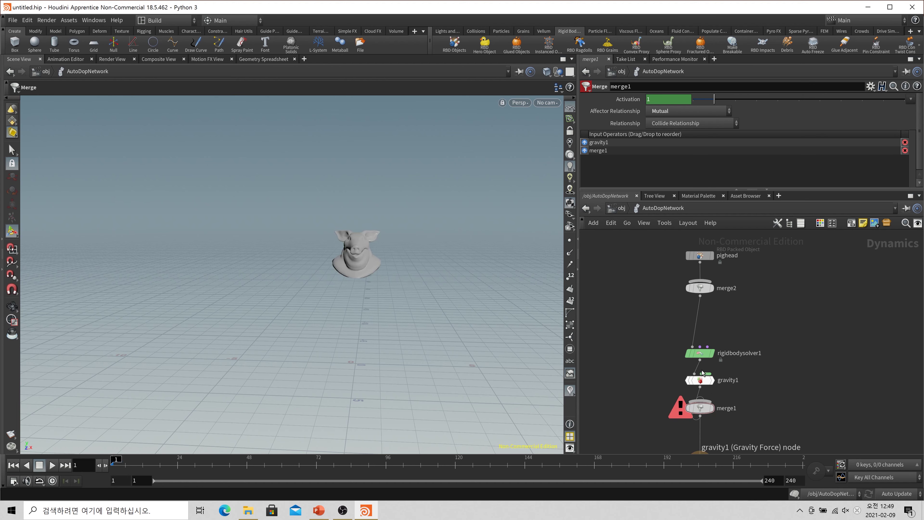
middle_drag(748, 442, 744, 369)
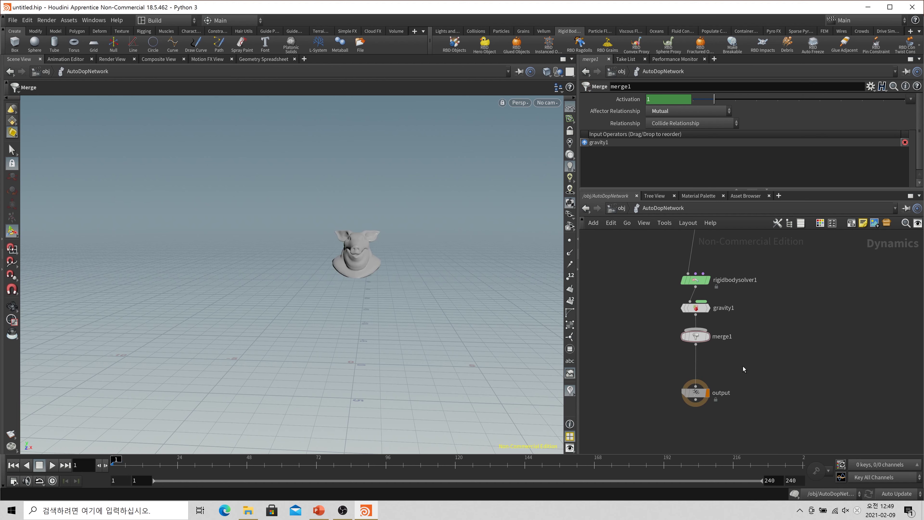
click(52, 467)
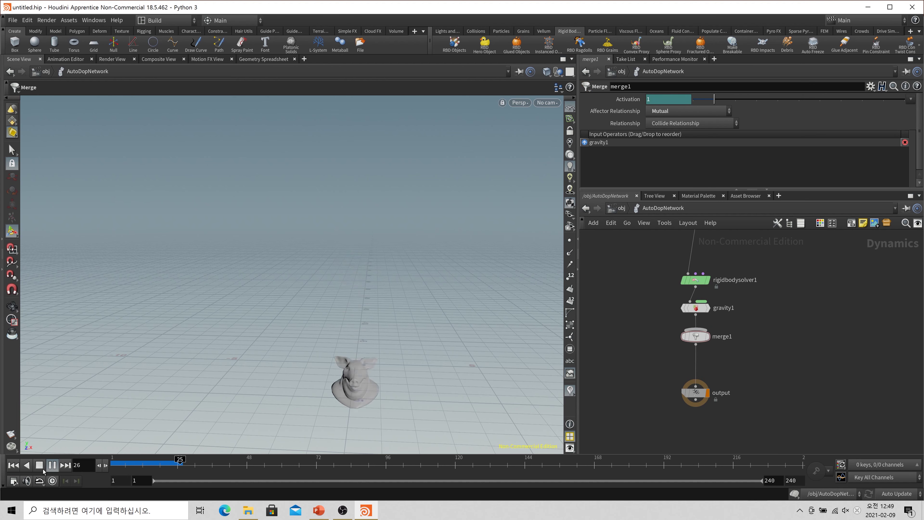
click(52, 467)
key(ctrl+Up)
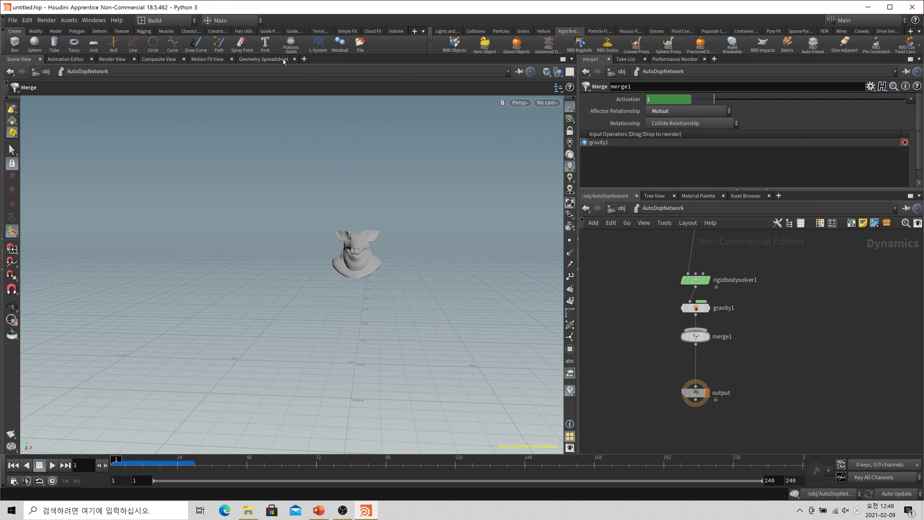
Step: Examine the pighead's Forces, Geometry and Solver data in the geometry spreadsheet
click(264, 59)
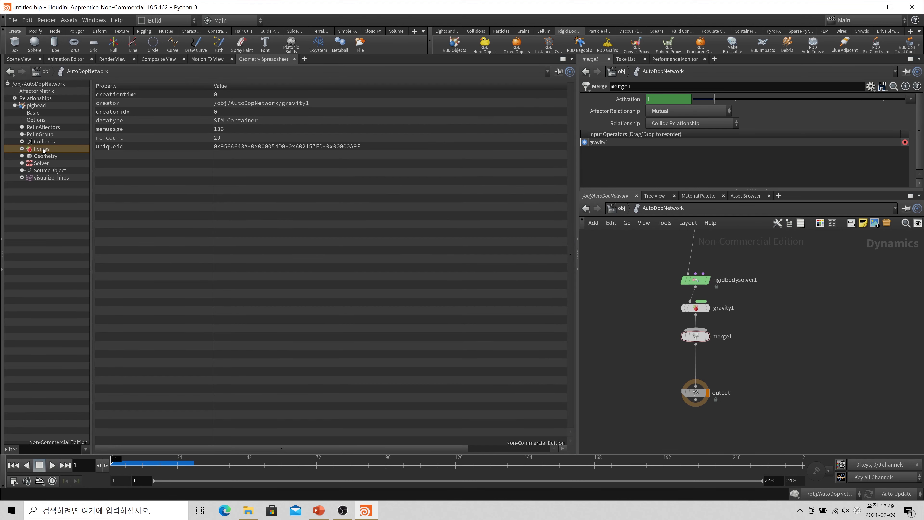
click(44, 155)
click(43, 163)
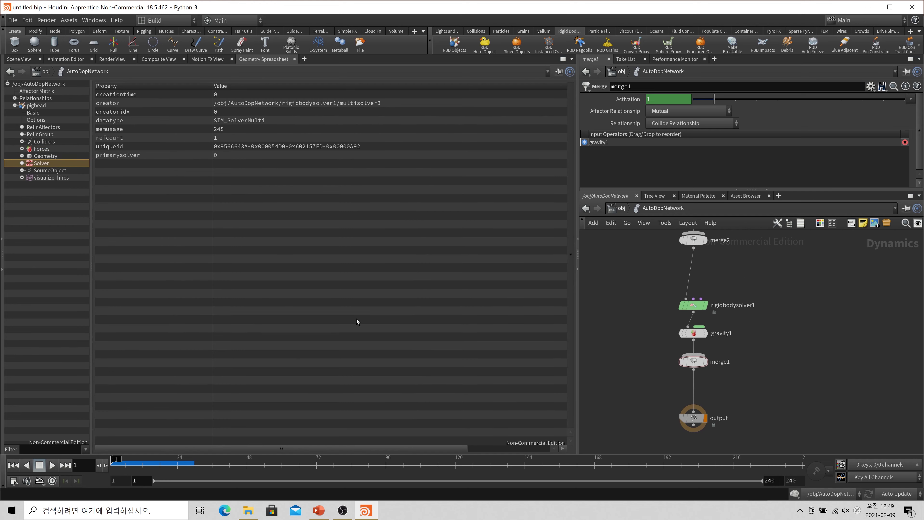
click(51, 157)
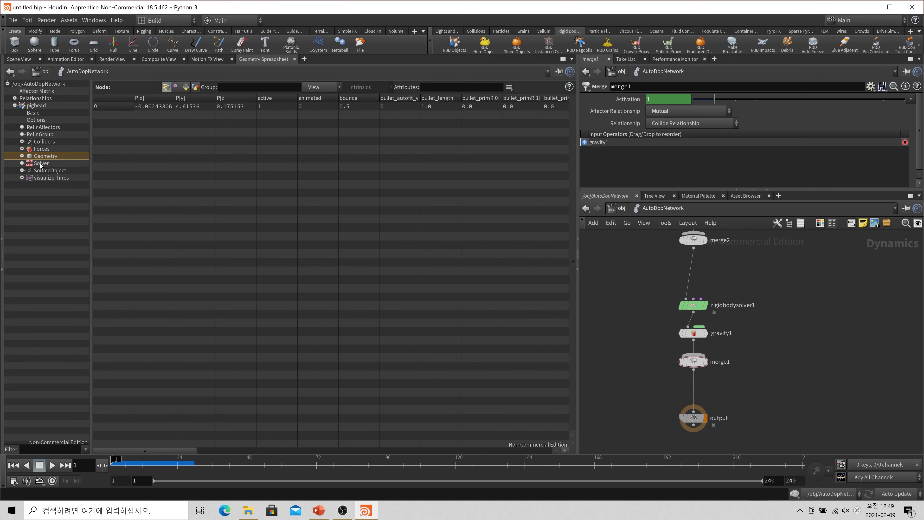
click(40, 164)
Step: Reinsert gravity1 between merge1 and output, and shift these three nodes up closer to rigidbodysolver1
drag(694, 333, 700, 399)
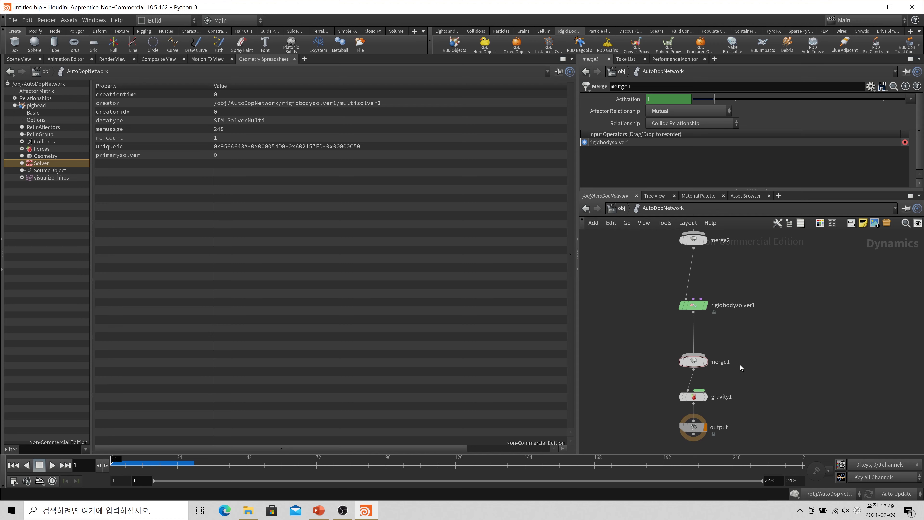
drag(738, 427, 672, 348)
drag(709, 436, 709, 410)
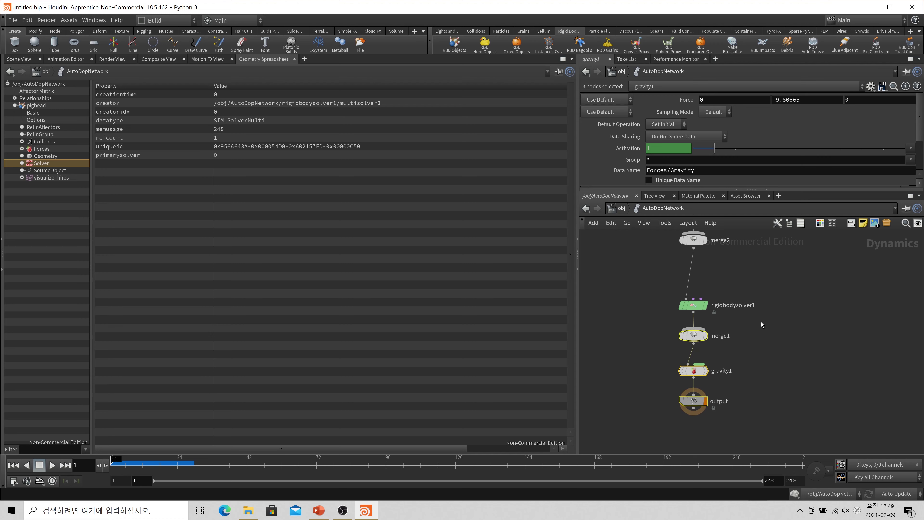
Step: Move the pighead and merge2 nodes down closer to rigidbodysolver1 in the chain
click(691, 239)
scroll(756, 317, down, 3)
drag(732, 274, 728, 285)
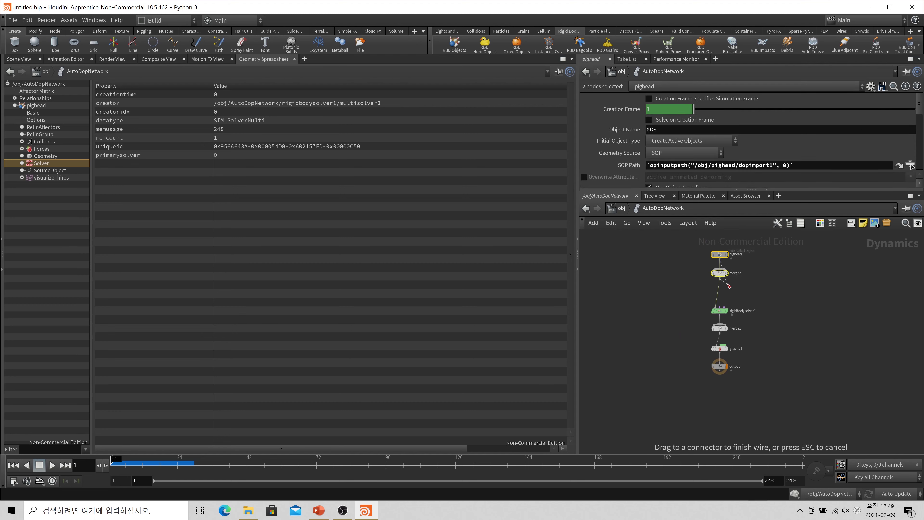
key(Escape)
drag(724, 275, 725, 290)
click(655, 268)
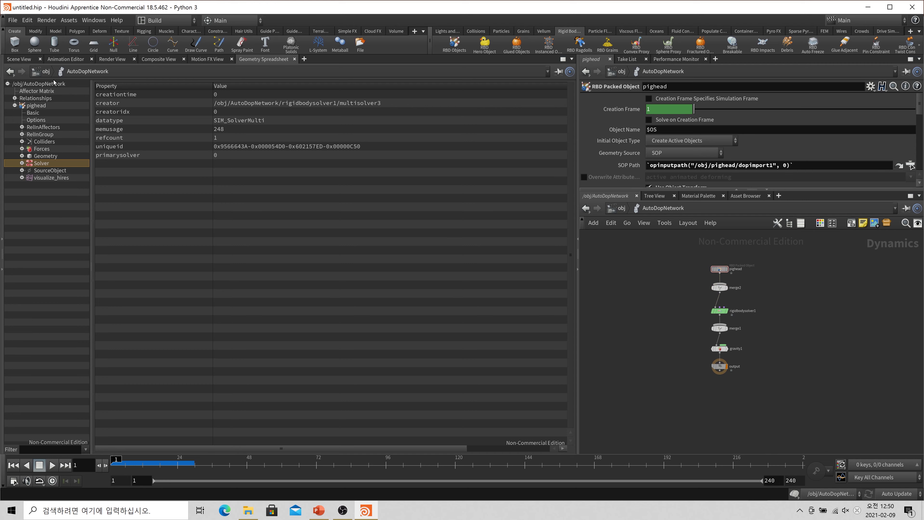
Step: Return to the scene view and object level, add a ground plane collision object, and place its node below pighead
click(20, 60)
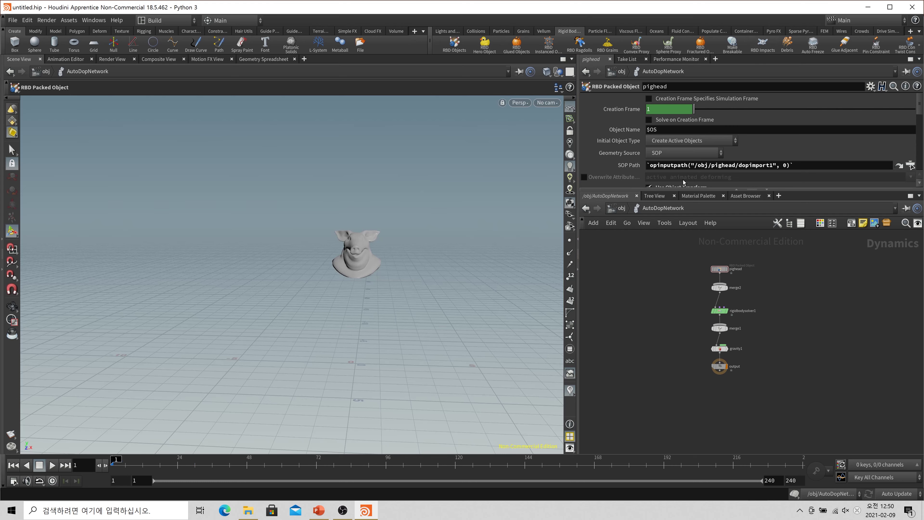
click(476, 31)
click(620, 208)
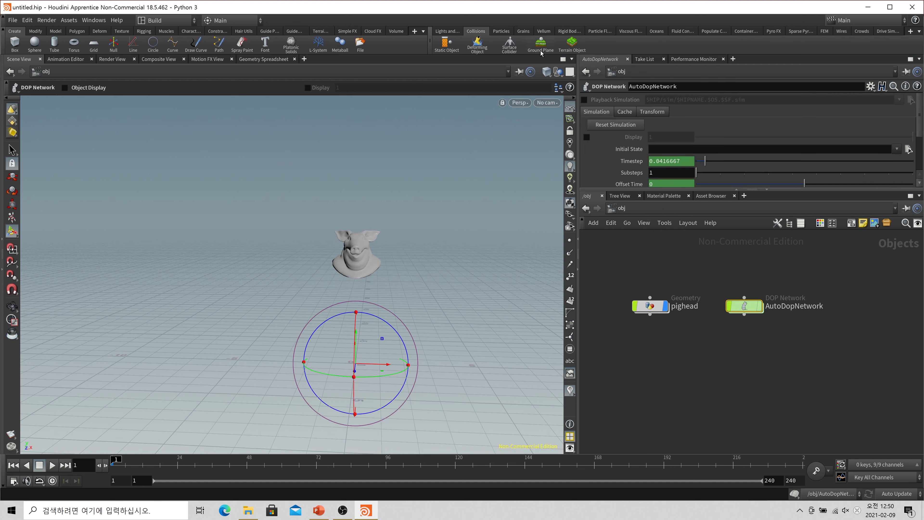
click(658, 239)
click(539, 43)
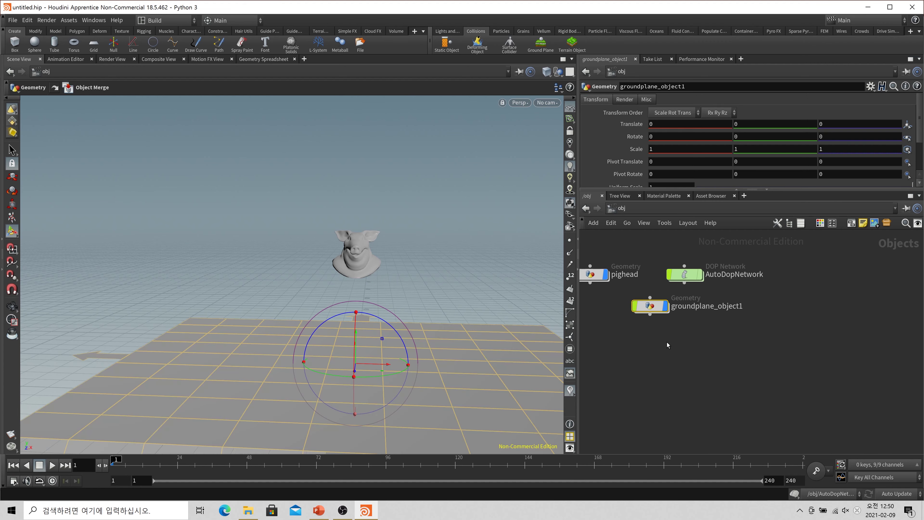
drag(748, 341, 698, 339)
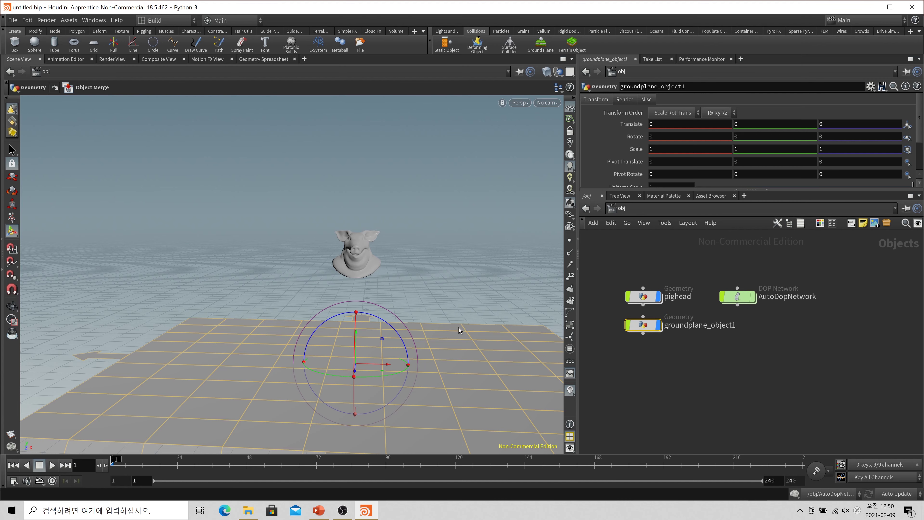
key(Escape)
key(h)
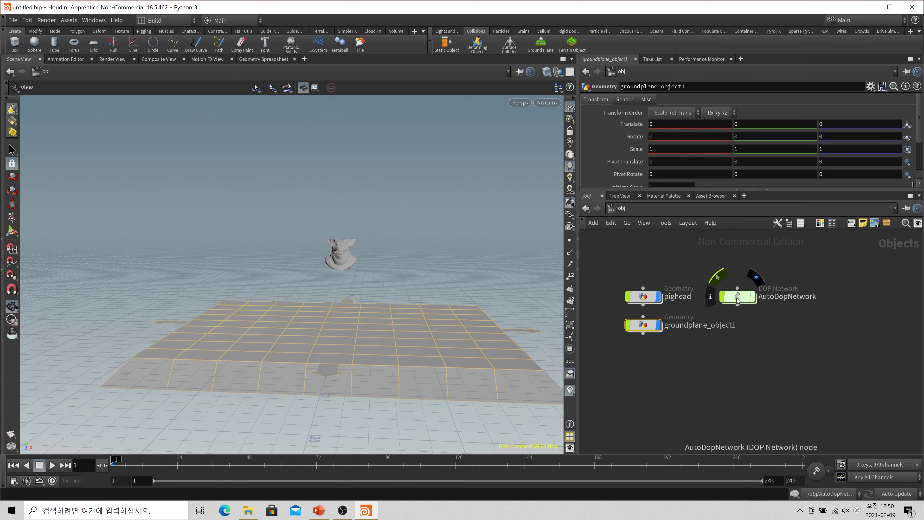
Step: Inside AutoDopNetwork, move groundplane1, merge3 and staticsolver1 to the left of the pighead chain and show groundplane1's parameters
double_click(737, 299)
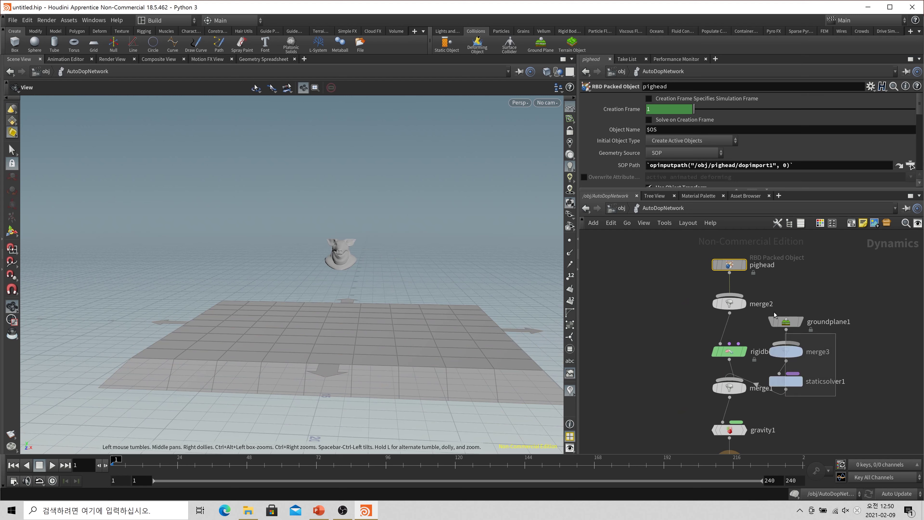
drag(775, 315, 838, 396)
drag(764, 320, 652, 270)
scroll(711, 296, up, 3)
click(640, 281)
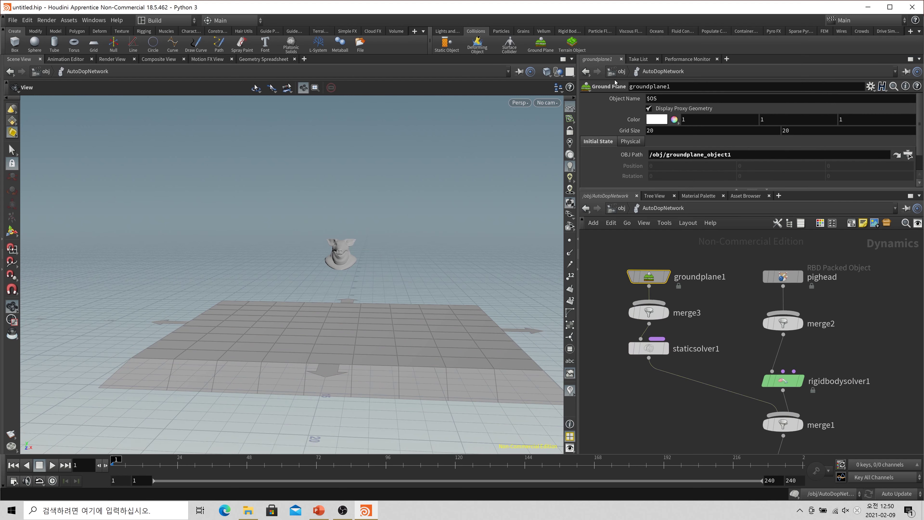
Step: Move the groundplane1, merge3 and staticsolver1 branch closer to the chain, with staticsolver1 level with rigidbodysolver1
scroll(663, 296, down, 3)
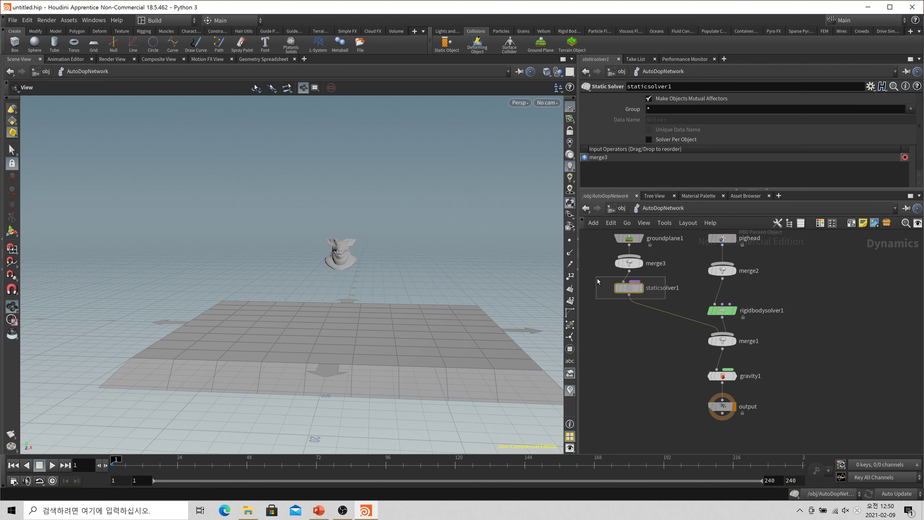
click(662, 292)
drag(646, 302, 638, 265)
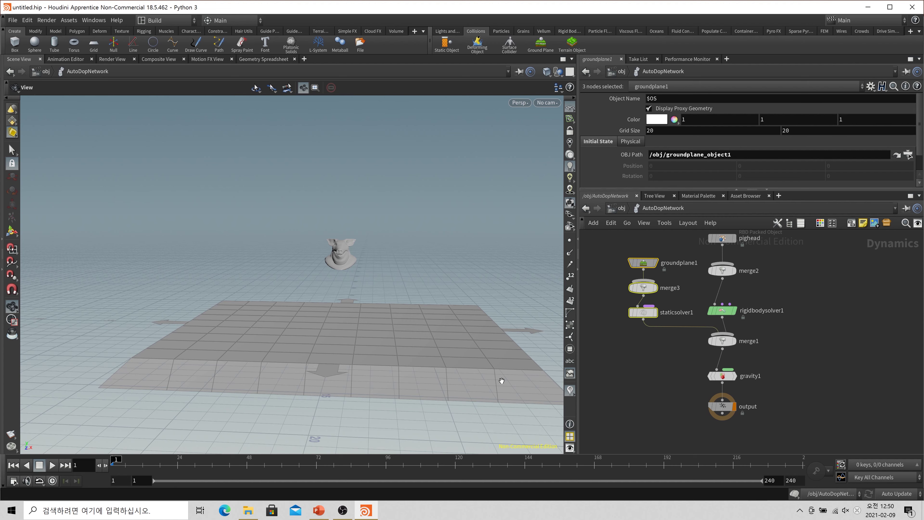
Step: Play the pig head's fall onto the ground plane, rewind to the first frame and clear the node selection
key(Up)
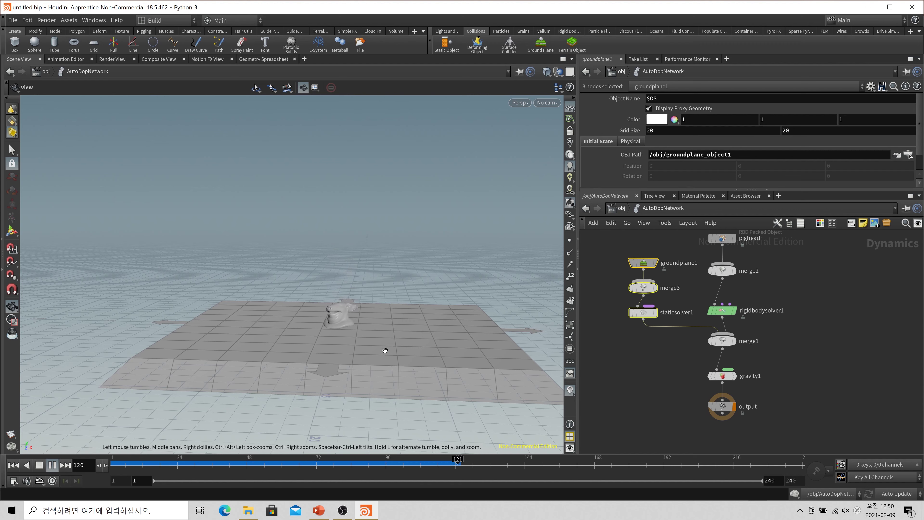
key(ctrl+Up)
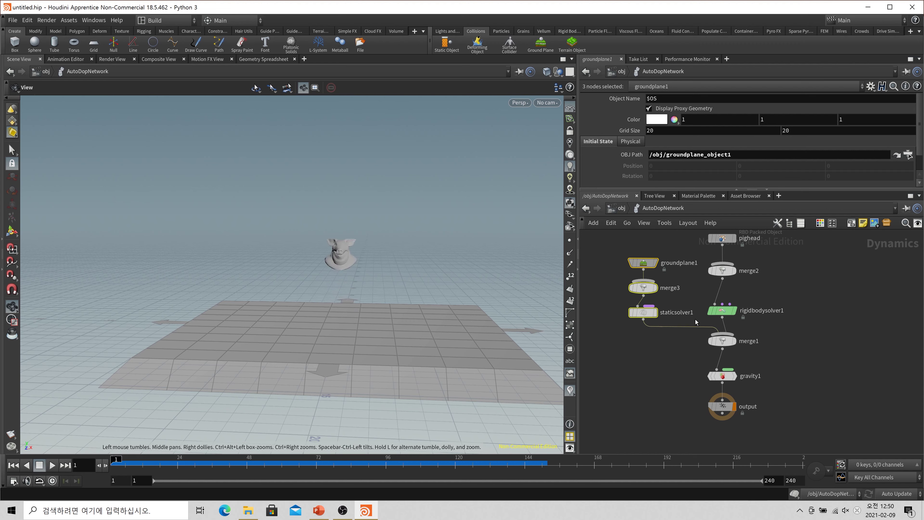
click(840, 301)
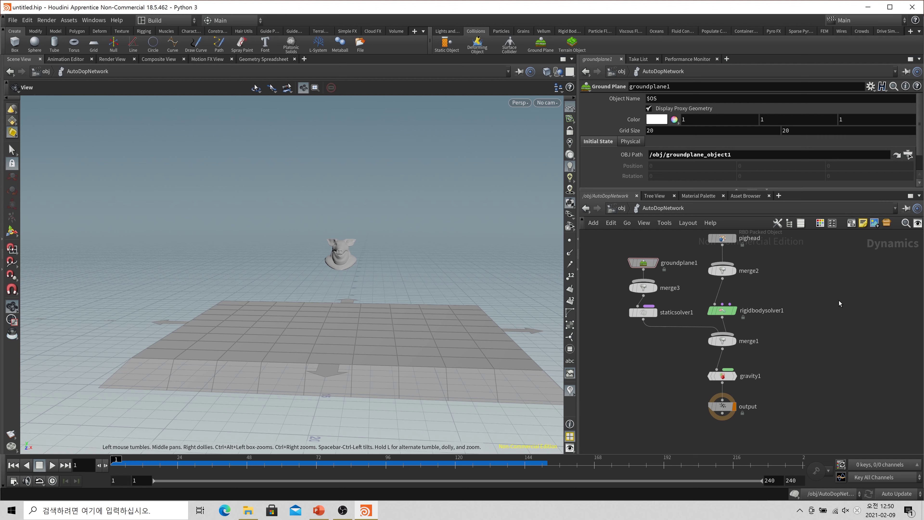
Step: Select pighead, enlarge the parameter area and review the Initial Object Type options without changing the setting
middle_drag(839, 300, 790, 339)
drag(724, 270, 723, 277)
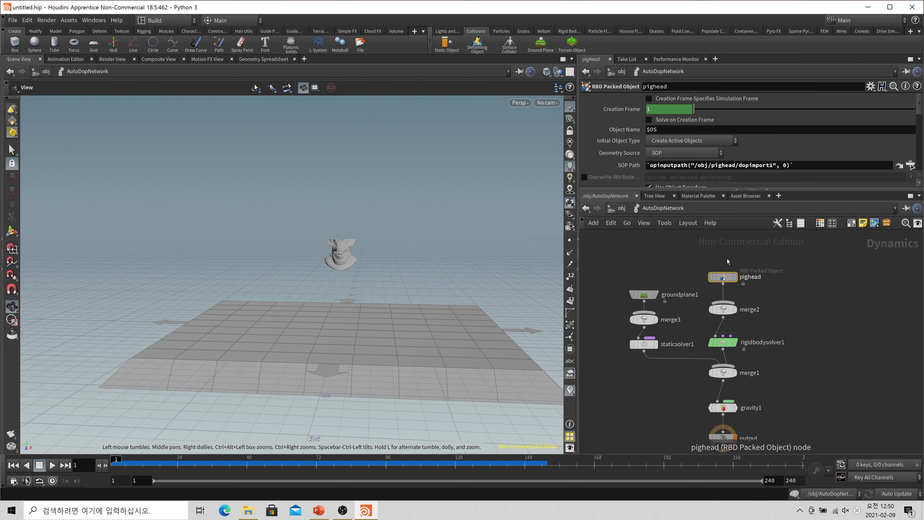
drag(712, 189, 718, 225)
scroll(767, 314, down, 1)
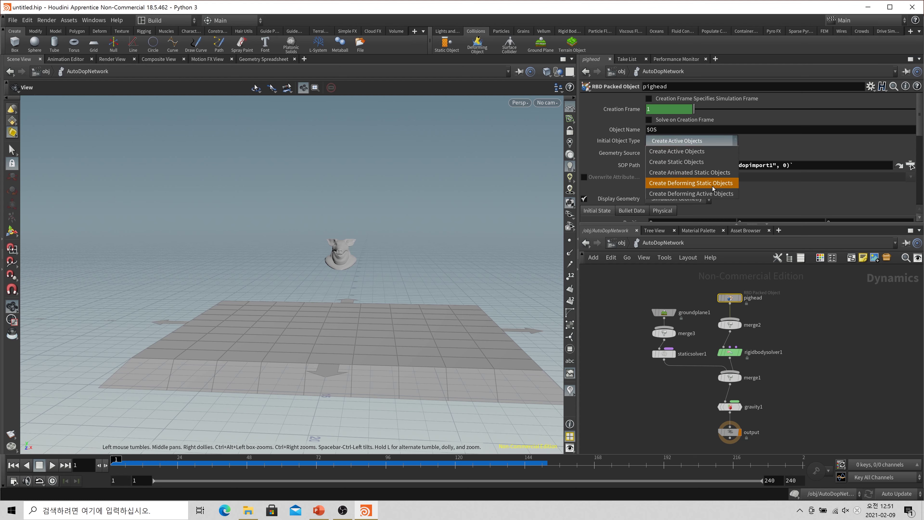
click(860, 358)
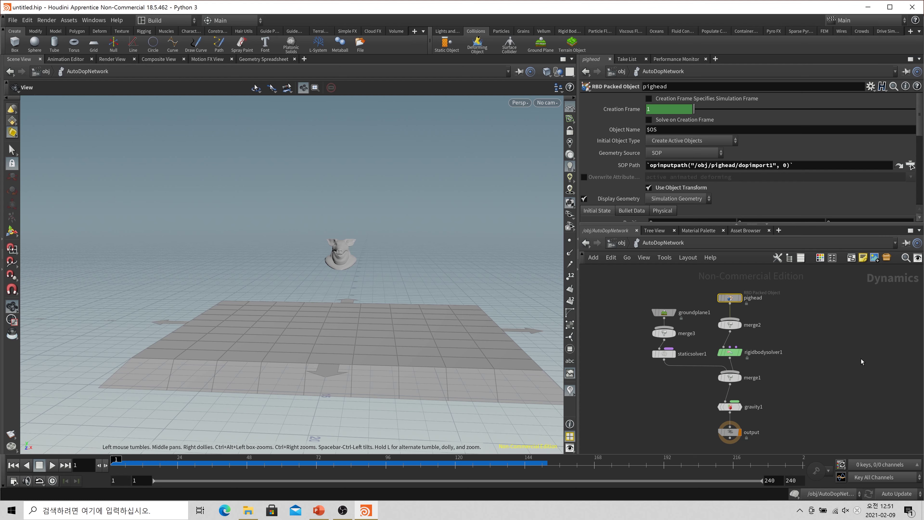
Step: Play the collision simulation again with pighead's active object setting and return to the first frame
click(52, 465)
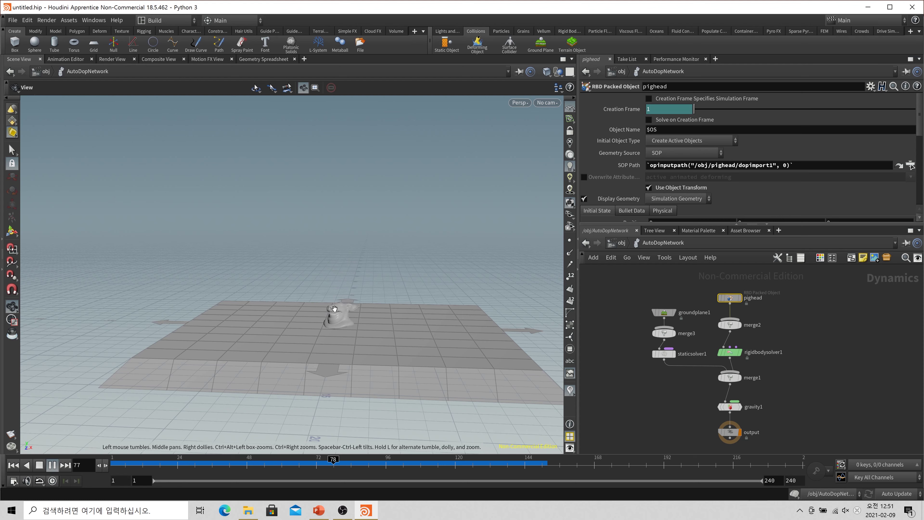
click(36, 462)
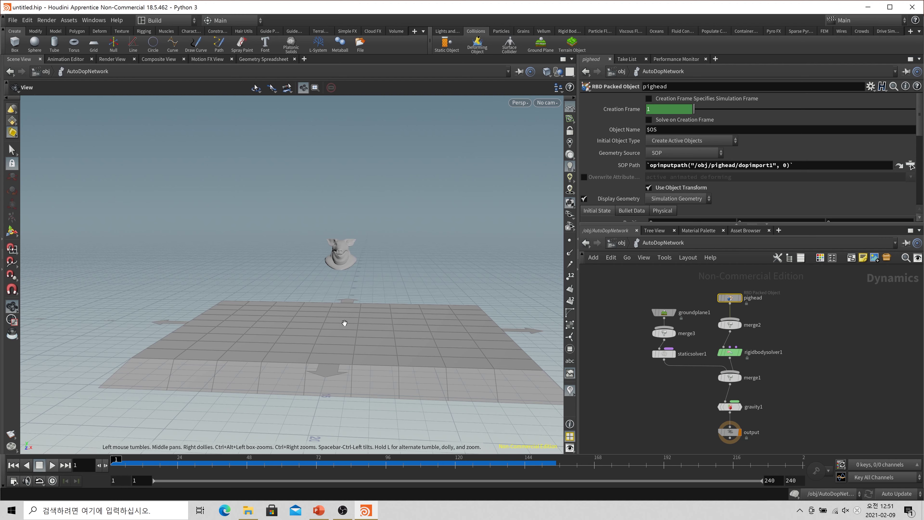
drag(344, 323, 399, 315)
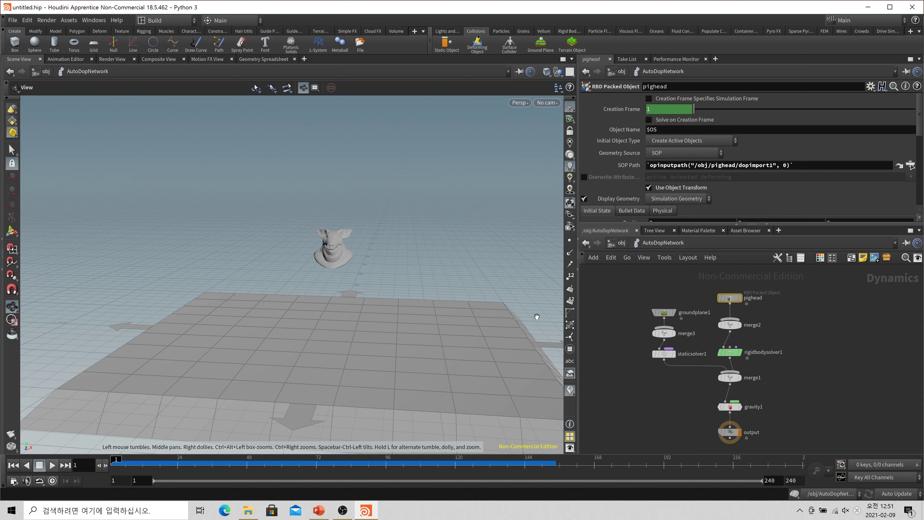
Step: Show groundplane1's parameters and examine the ground plane in the scene from a low angle
click(663, 313)
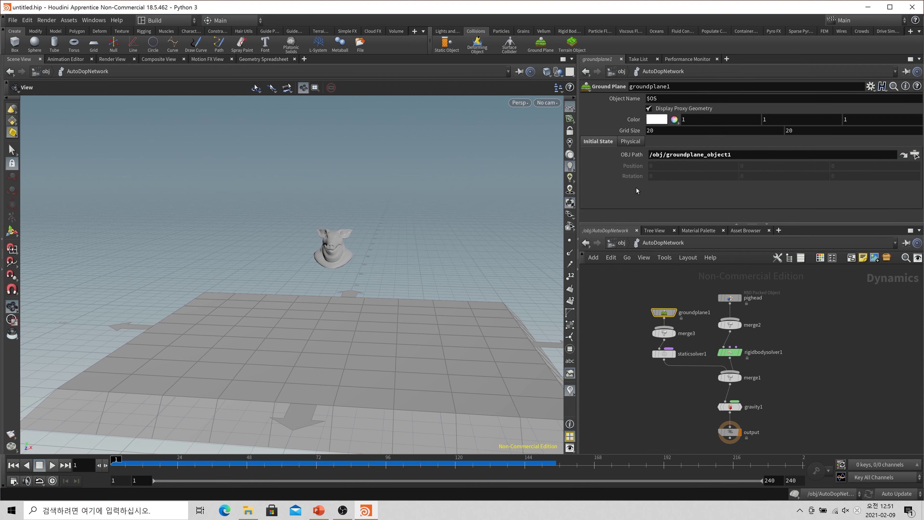
drag(210, 341, 434, 292)
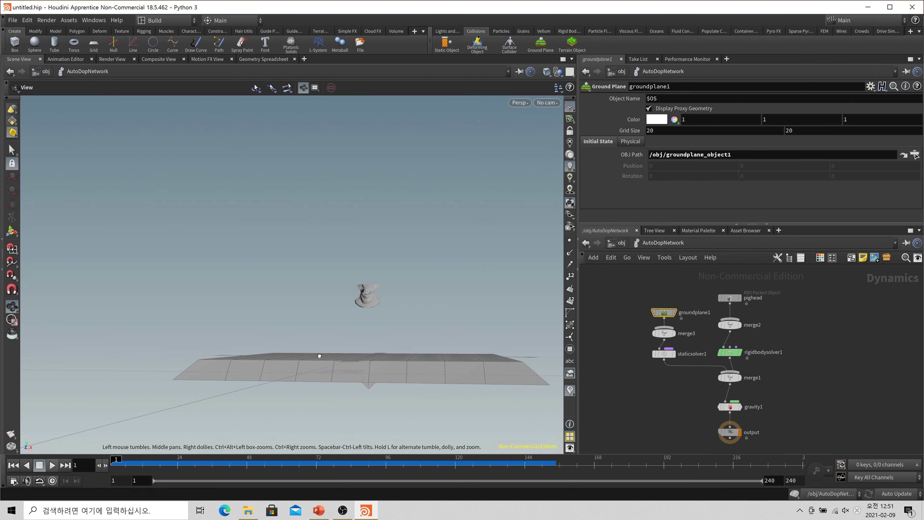
drag(320, 355, 388, 352)
Step: Review the parameters of staticsolver1 and rigidbodysolver1 and how both branches feed merge1 and gravity1
scroll(693, 335, up, 3)
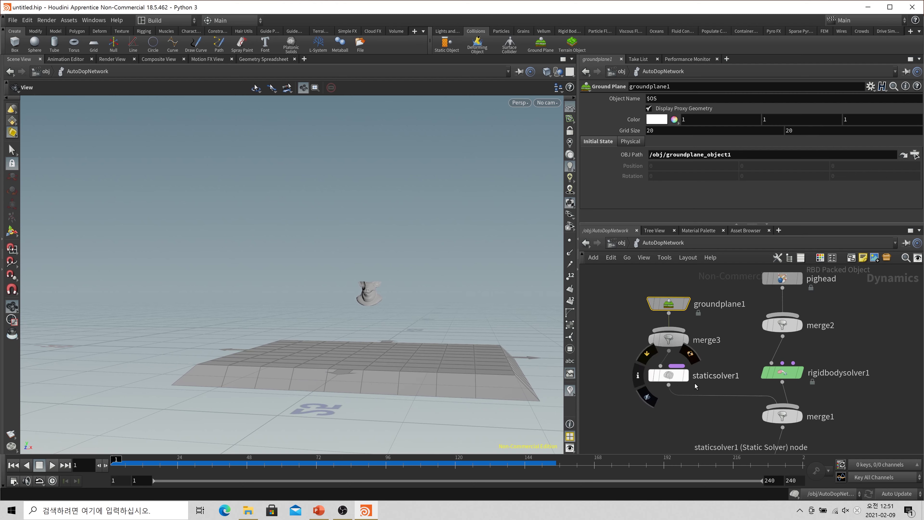
mouse_move(687, 381)
scroll(687, 381, up, 2)
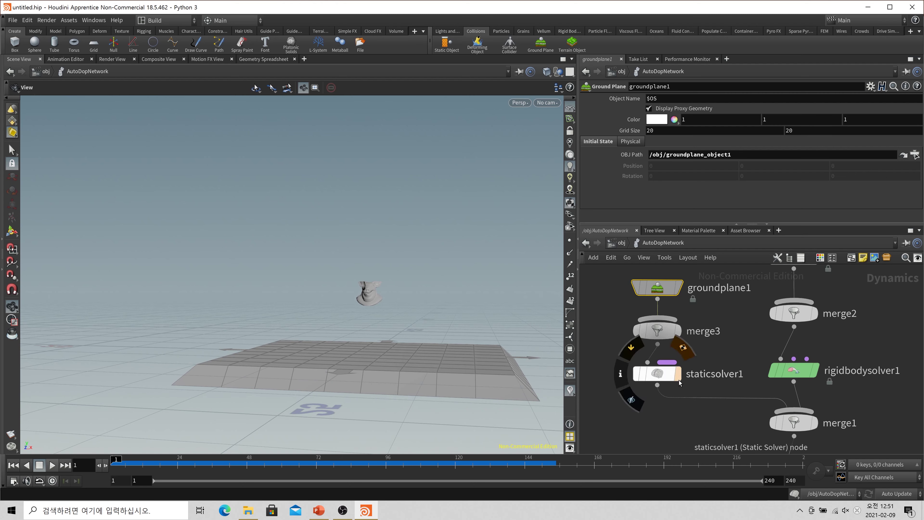
click(670, 377)
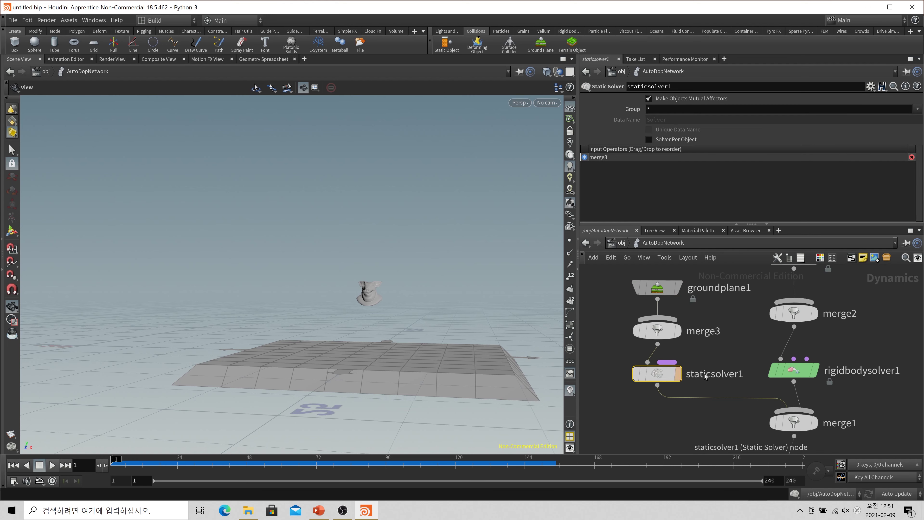
scroll(717, 372, down, 2)
click(768, 375)
middle_drag(822, 415, 820, 359)
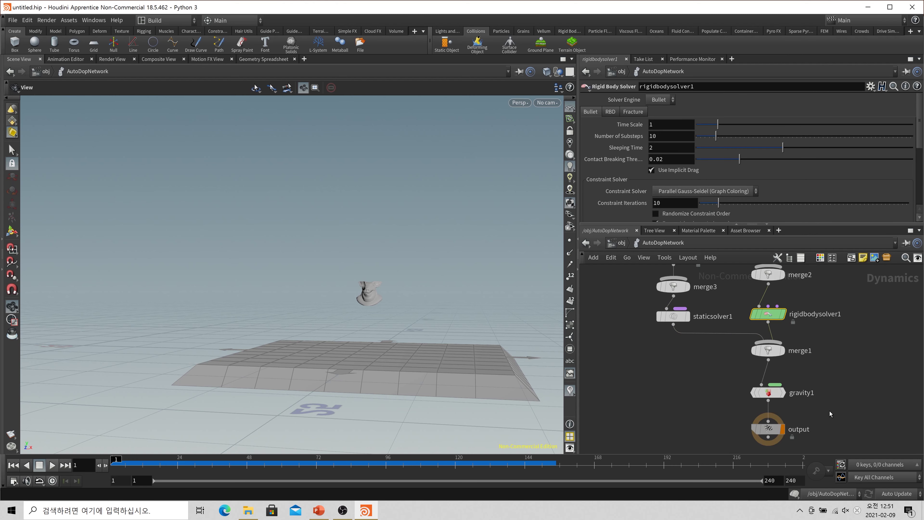
Step: Tidy the AutoDopNetwork layout so merge1, gravity1 and output sit between the two branches and pighead lines up above merge2
drag(769, 352, 771, 357)
drag(830, 430, 743, 362)
key(l)
middle_drag(724, 336, 693, 368)
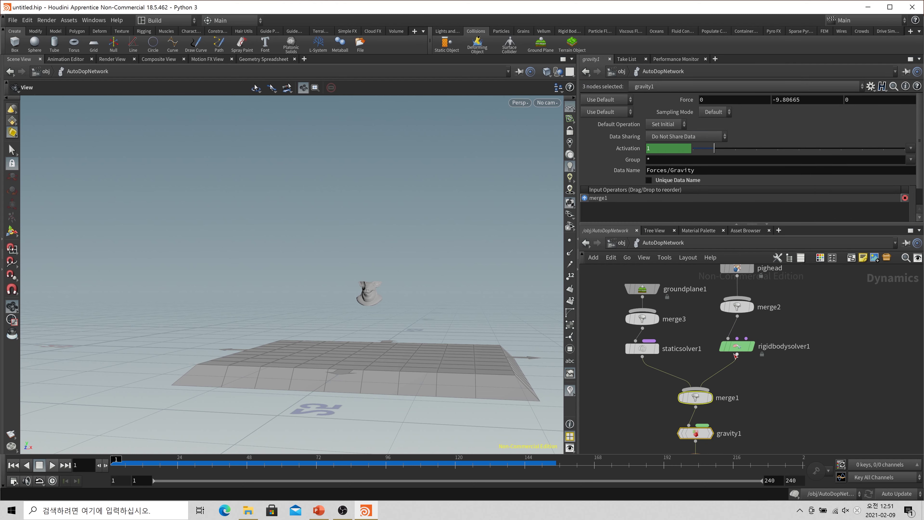
middle_drag(735, 346, 679, 397)
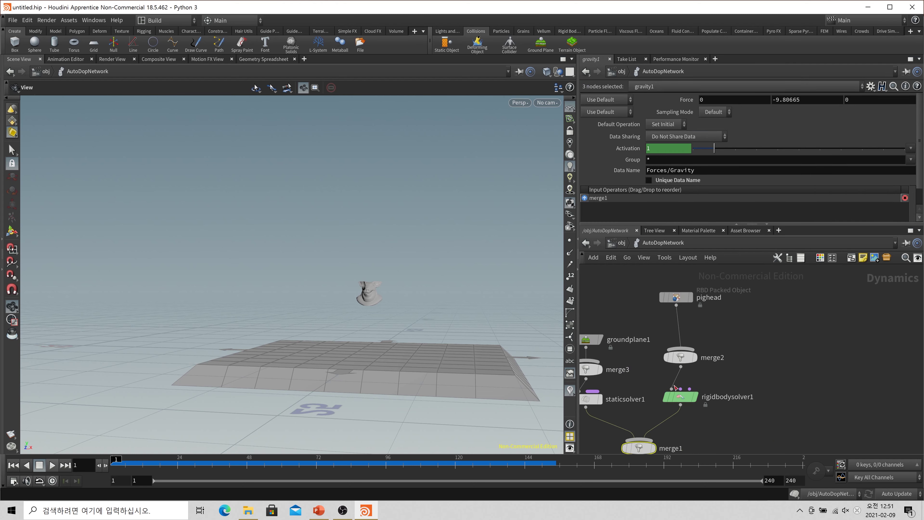
drag(680, 299, 686, 307)
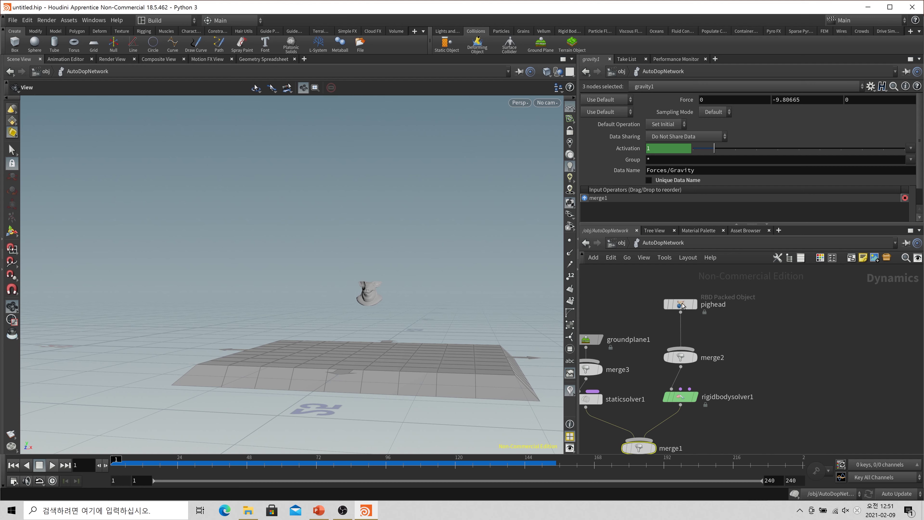
key(l)
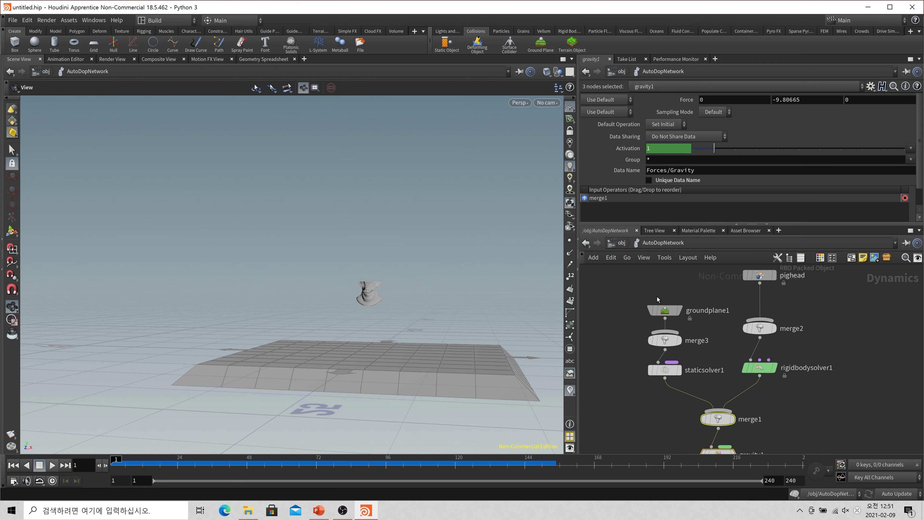
Step: Return to the object level and add a new Geometry object beneath groundplane_object1
mouse_move(677, 381)
click(620, 243)
click(694, 375)
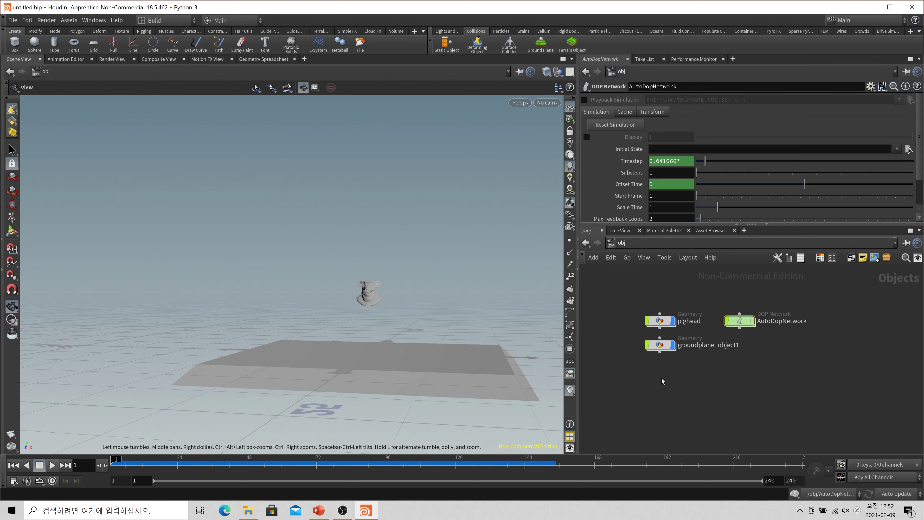
key(Tab)
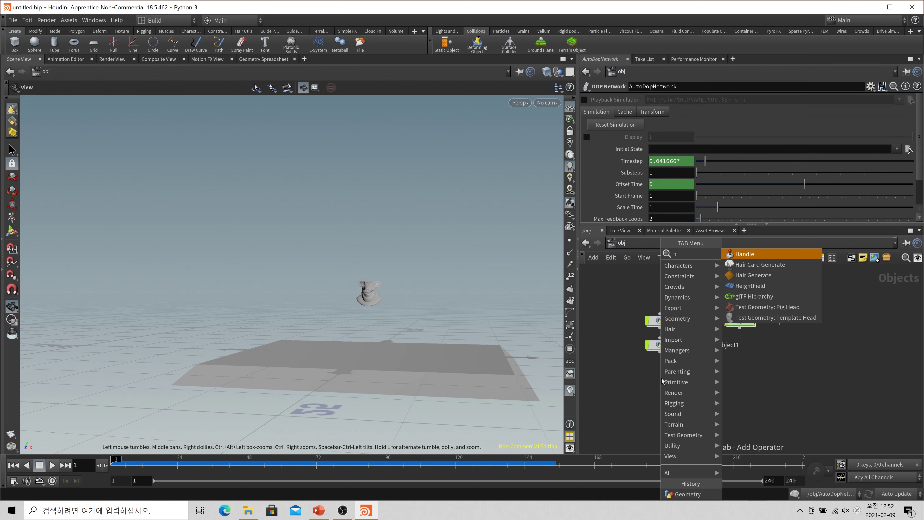
key(Escape)
key(Tab)
text(geo)
key(Return)
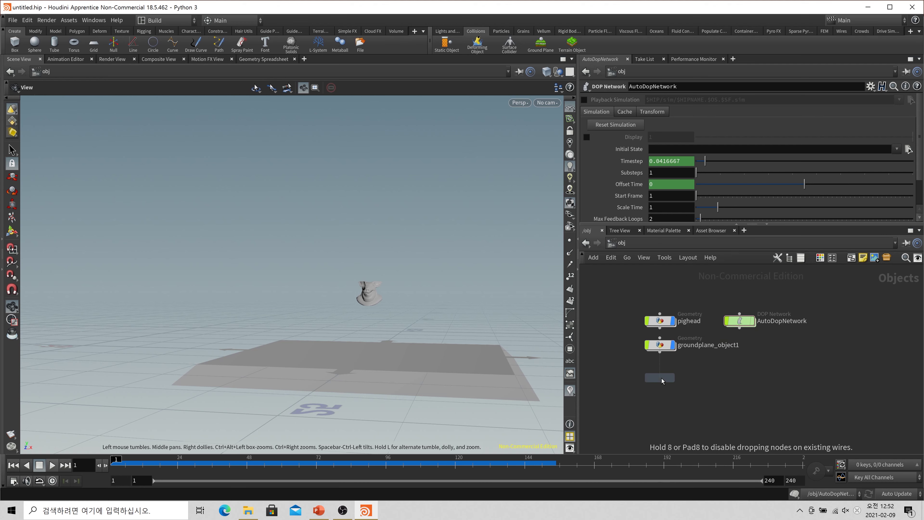
click(662, 378)
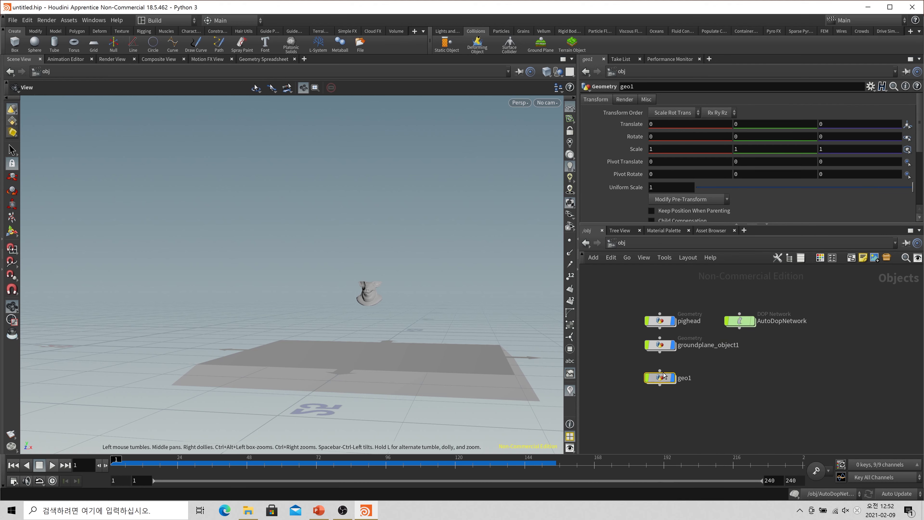
drag(655, 375, 655, 366)
Step: Open the new geometry object and place a Sphere node inside it
double_click(654, 367)
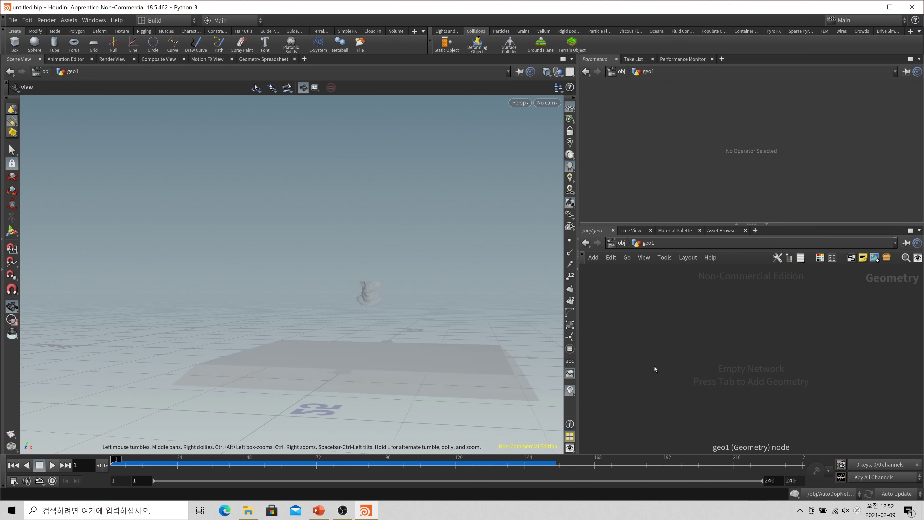
key(Tab)
text(box)
key(Return)
click(670, 336)
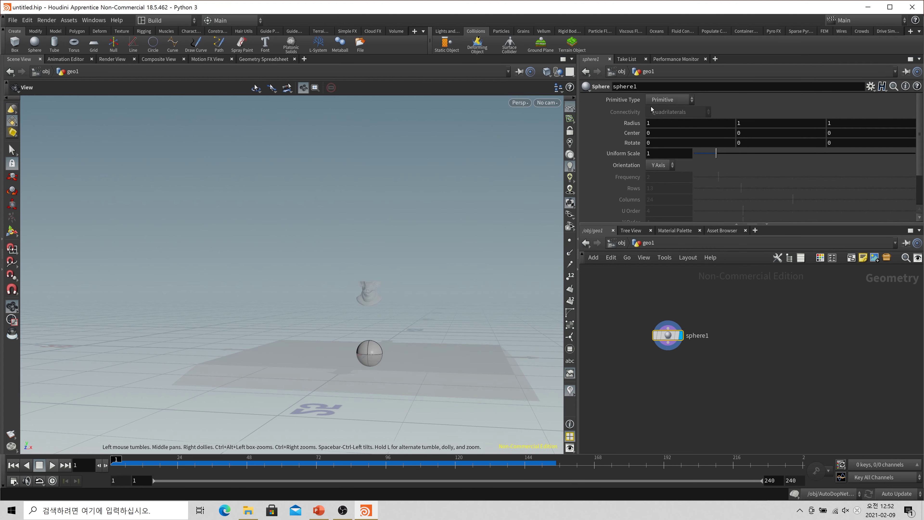
Step: Set the sphere's primitive type to Polygon, its frequency to 4 and its center Y to 5
click(670, 99)
click(663, 108)
click(662, 177)
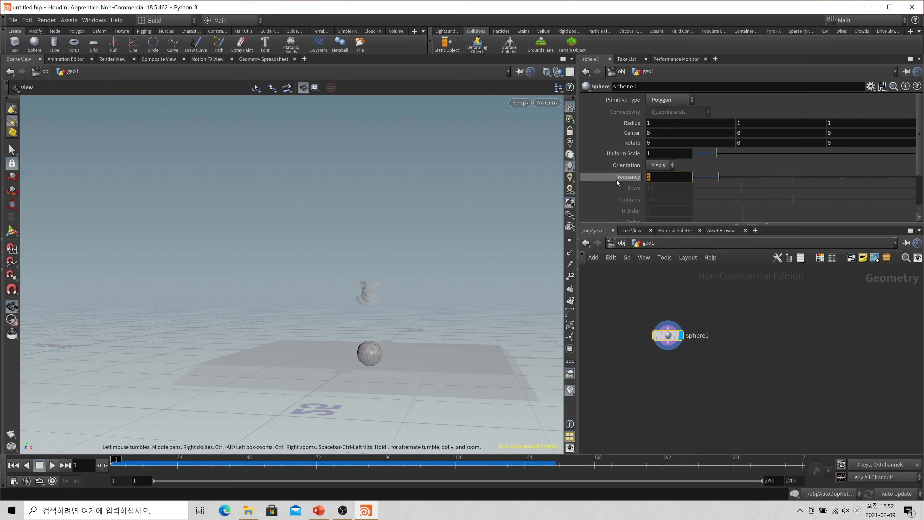
text(4)
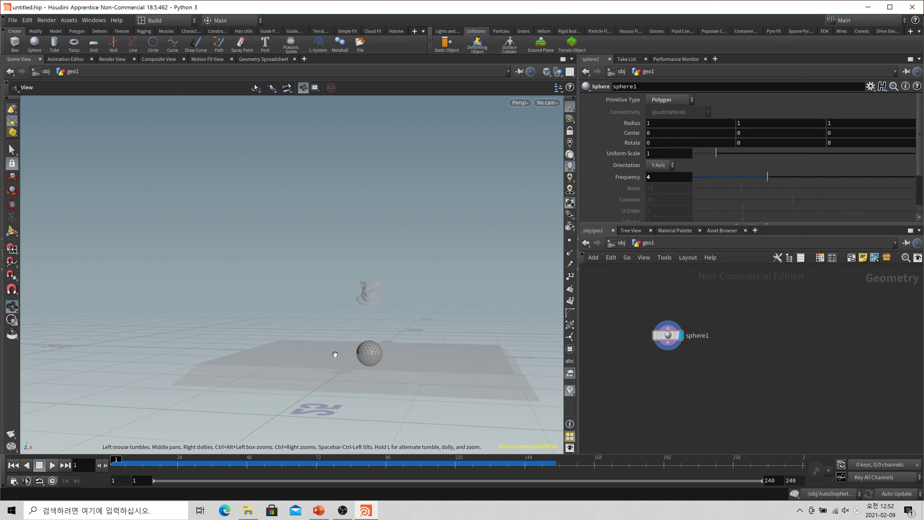
drag(336, 353, 386, 355)
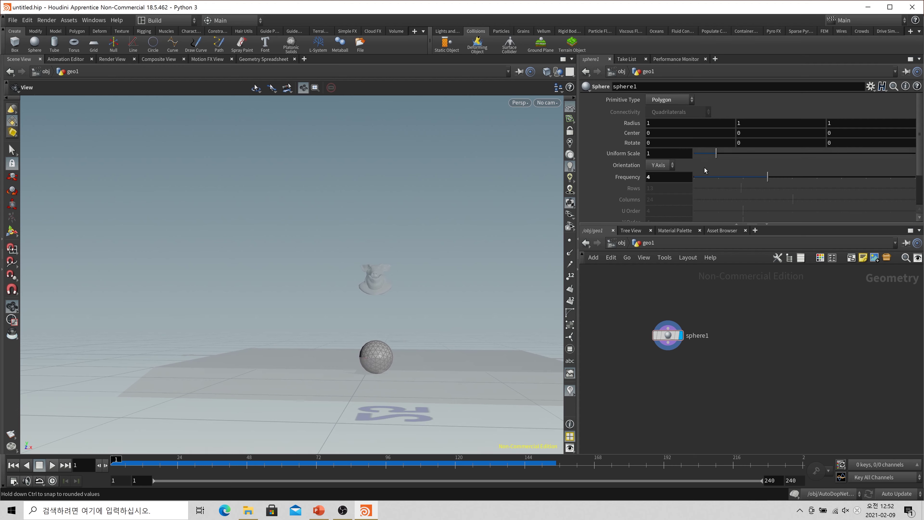
text(5)
key(Return)
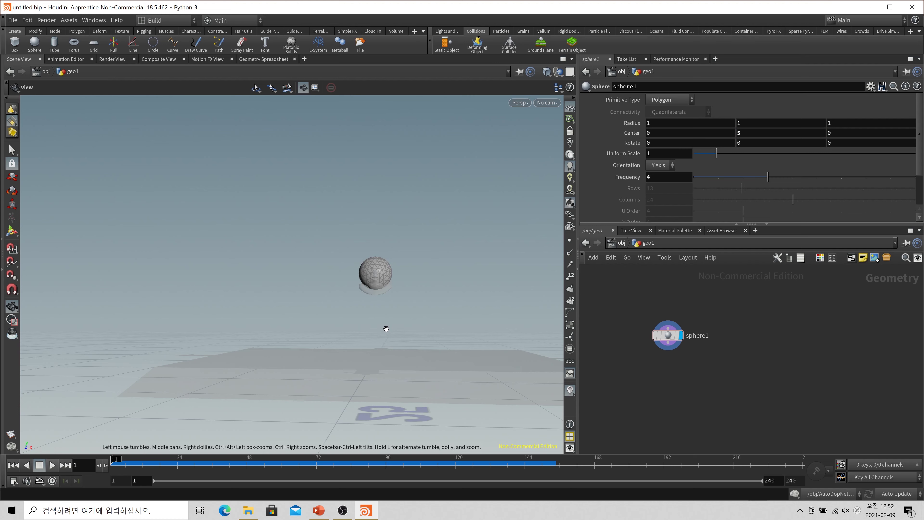
Step: Open the pighead object and set testgeometry_pighead1's Y translation to 10
click(622, 243)
double_click(665, 323)
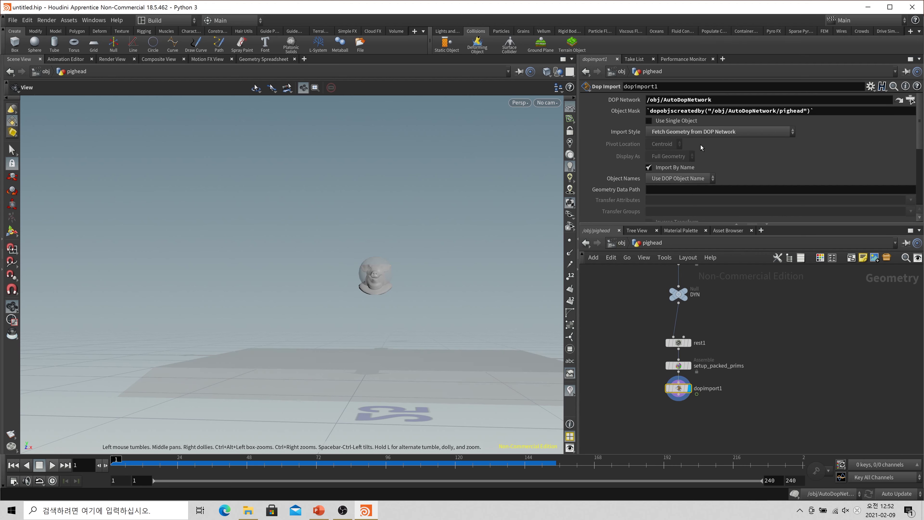
middle_drag(722, 326, 713, 418)
click(669, 350)
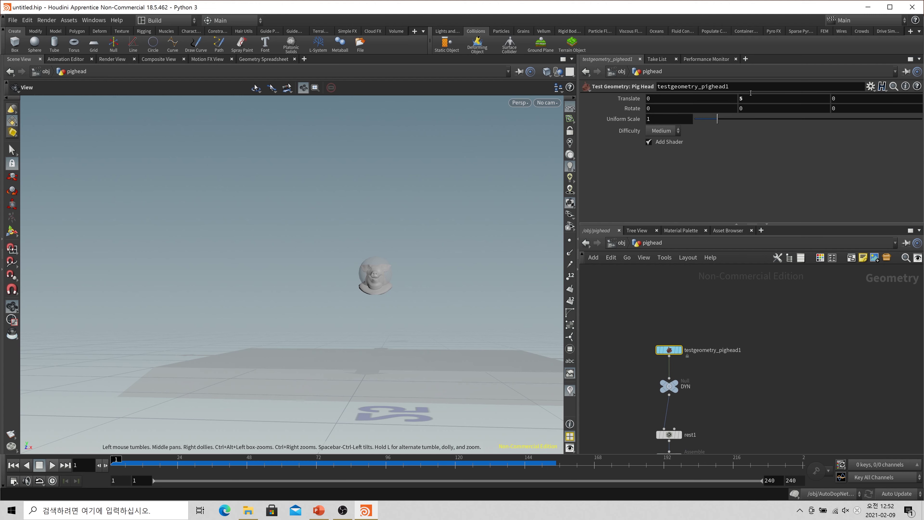
click(765, 98)
text(510)
key(Return)
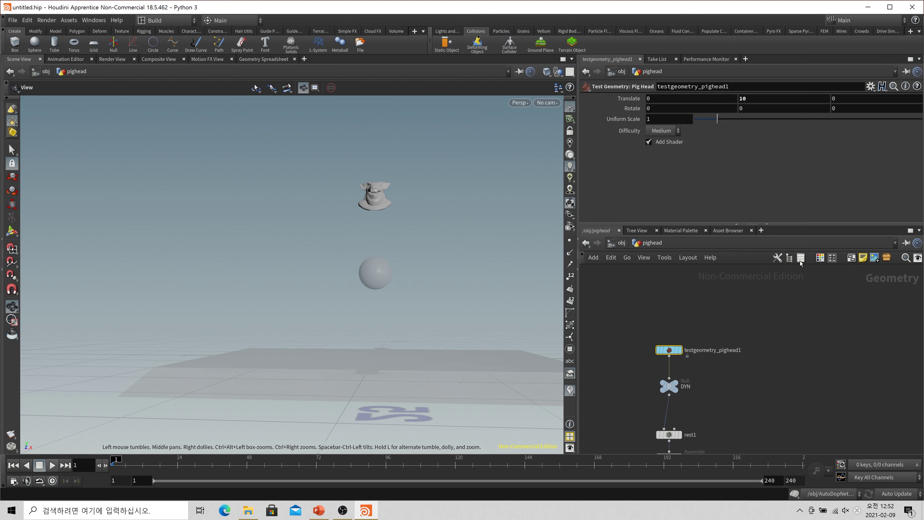
click(669, 279)
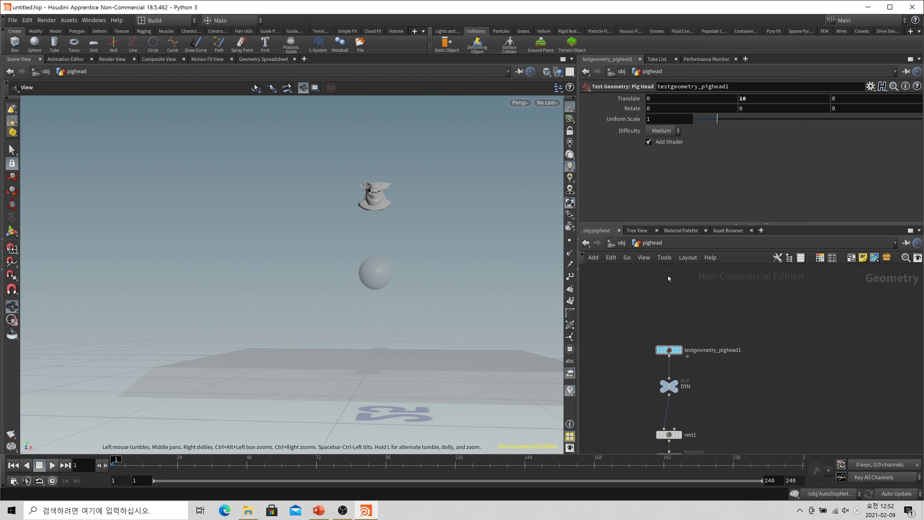
Step: Rename geo1 to sphere at the object level and make it a rigid body with the RBD Objects tool
click(618, 246)
click(655, 373)
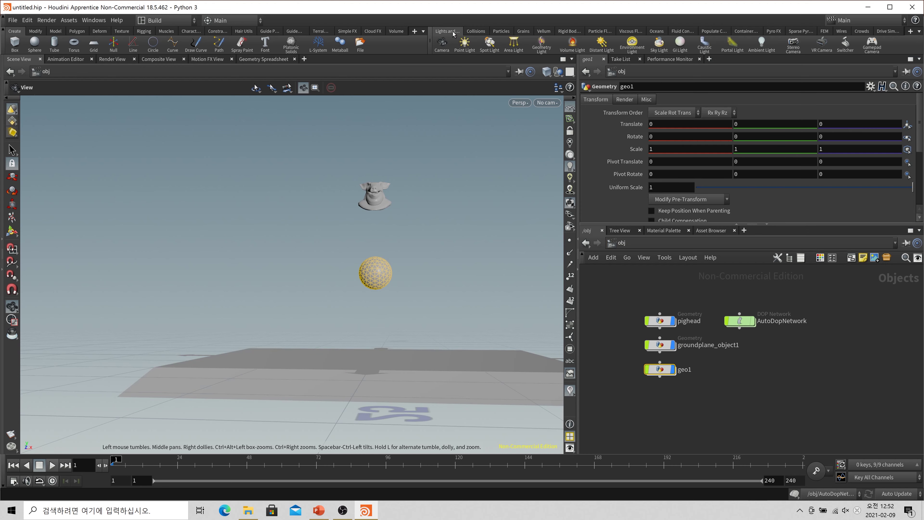
click(570, 31)
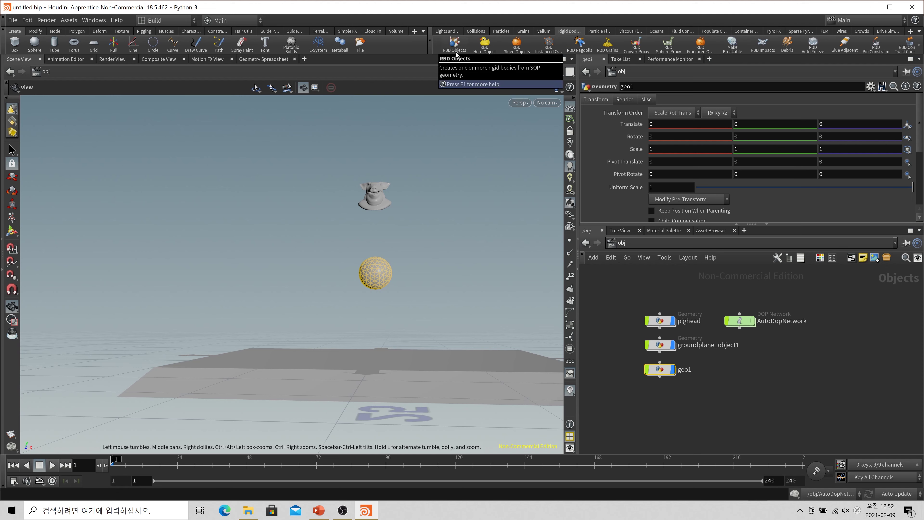
double_click(684, 369)
text(s)
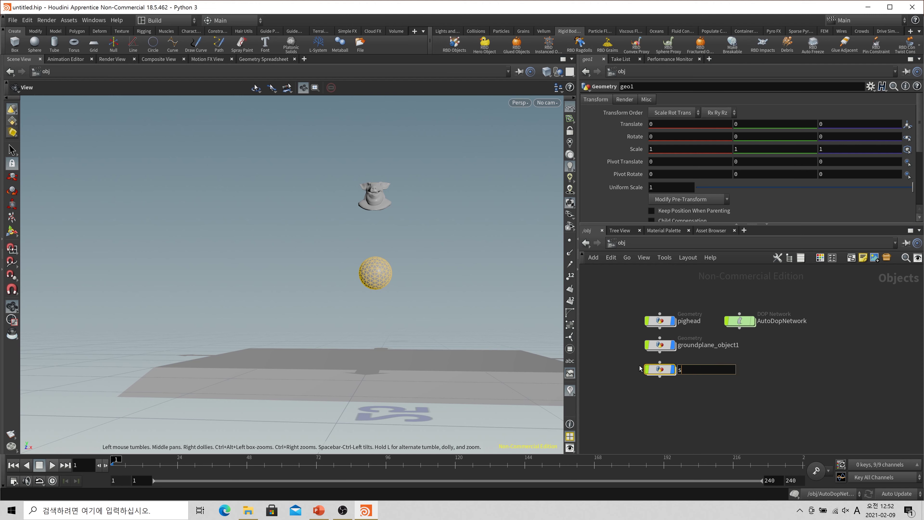
text(phere)
key(Return)
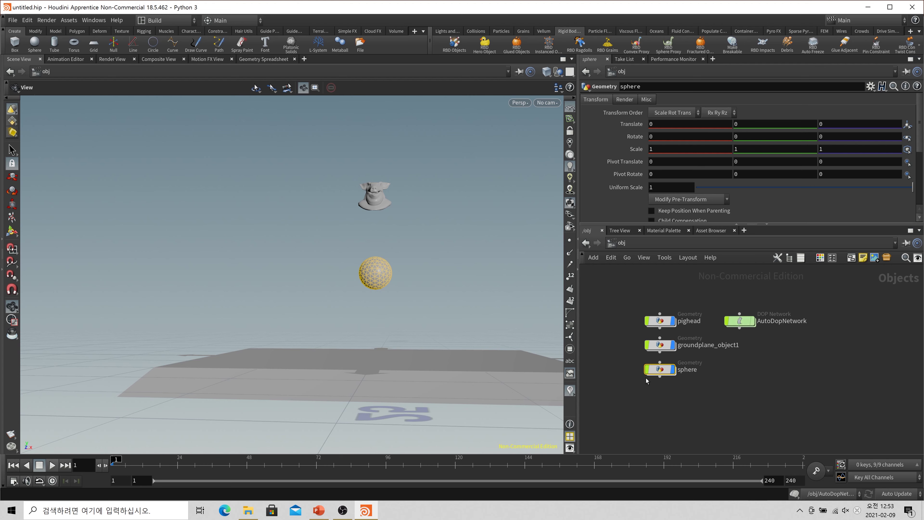
click(455, 49)
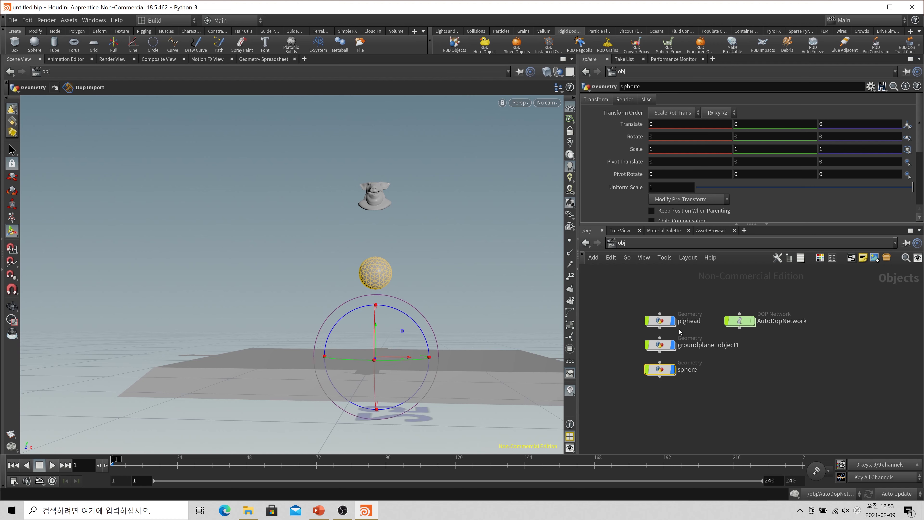
Step: Open AutoDopNetwork and arrange sphere beside pighead, with merge2 and rigidbodysolver1 lined up beneath them
click(689, 321)
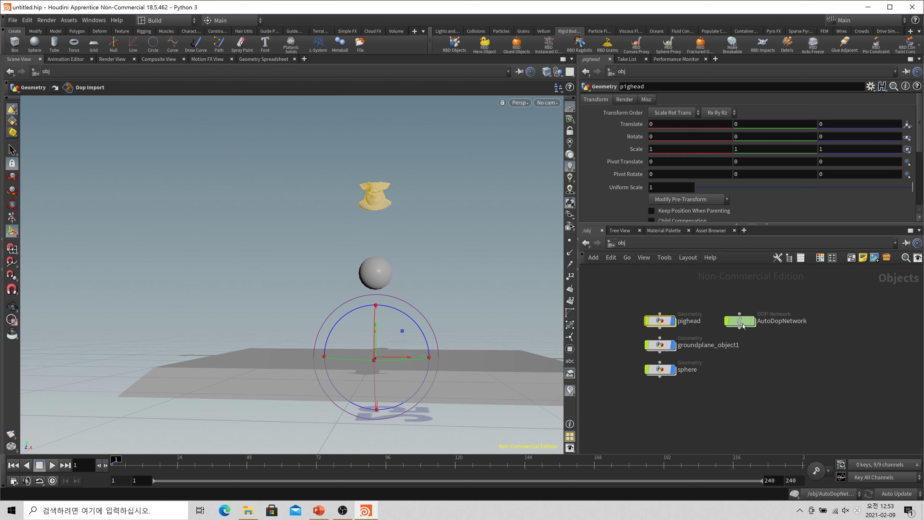
double_click(742, 322)
scroll(782, 331, down, 2)
drag(768, 308, 833, 297)
drag(768, 329, 787, 326)
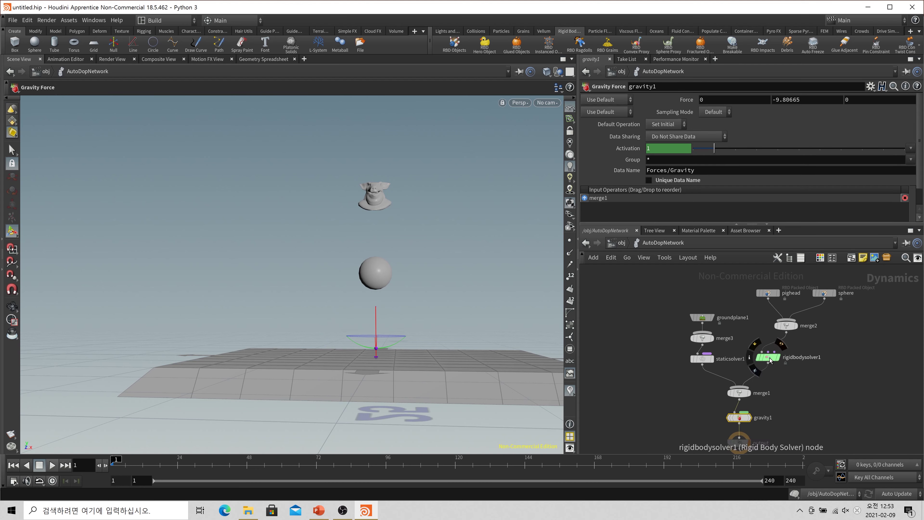
drag(770, 361, 788, 353)
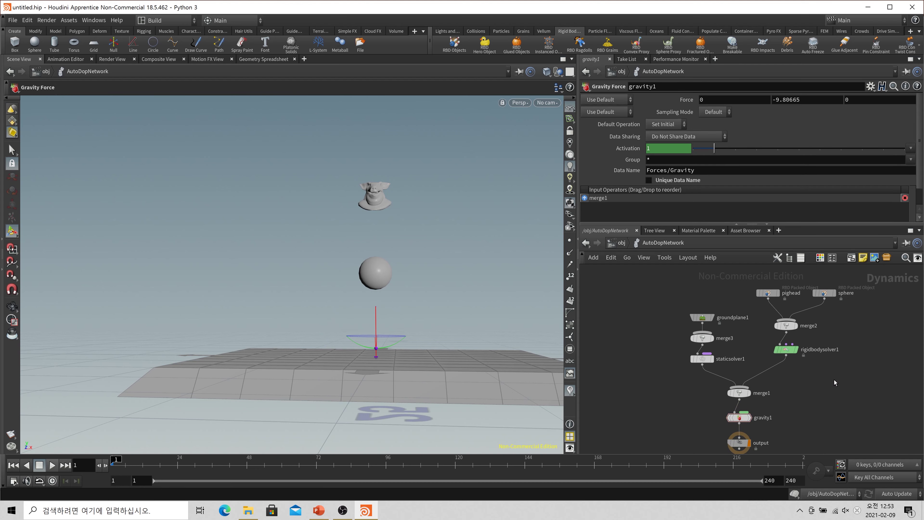
middle_drag(834, 380, 811, 375)
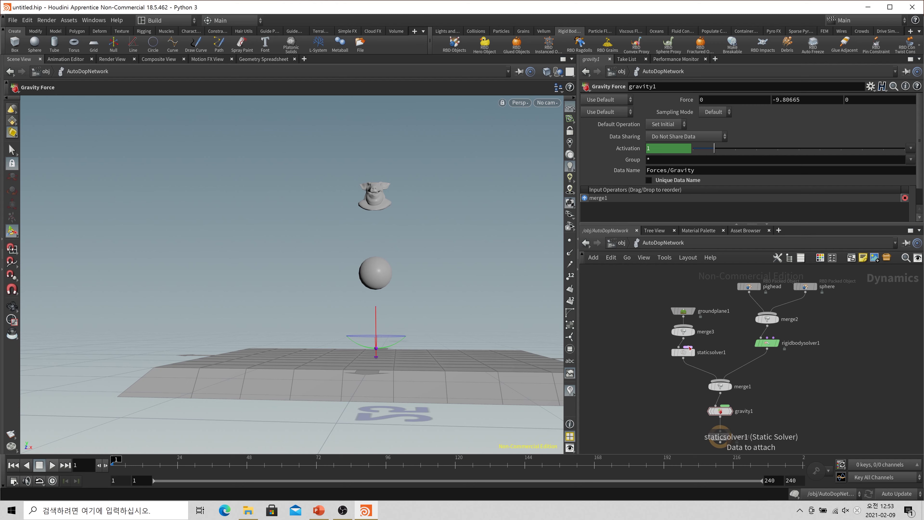
Step: Return to the object level and view the pig head, sphere and ground plane from a higher angle
click(619, 243)
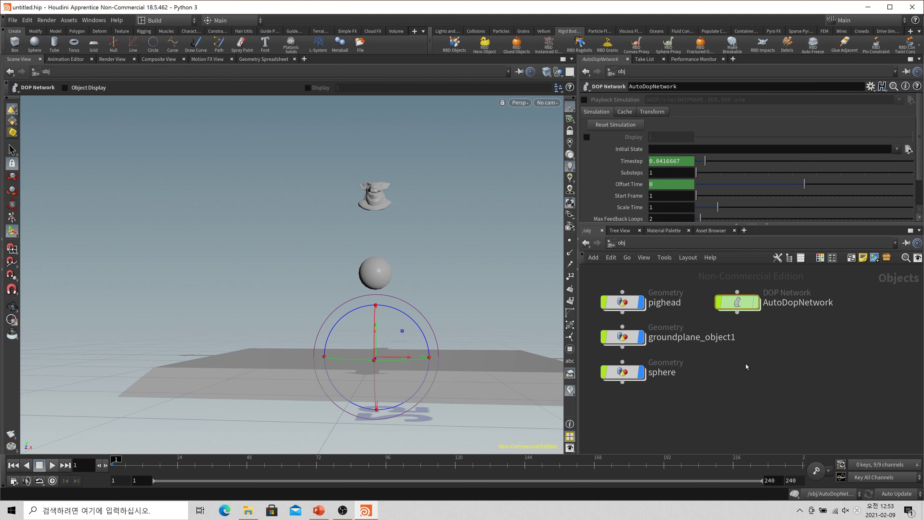
scroll(790, 374, down, 2)
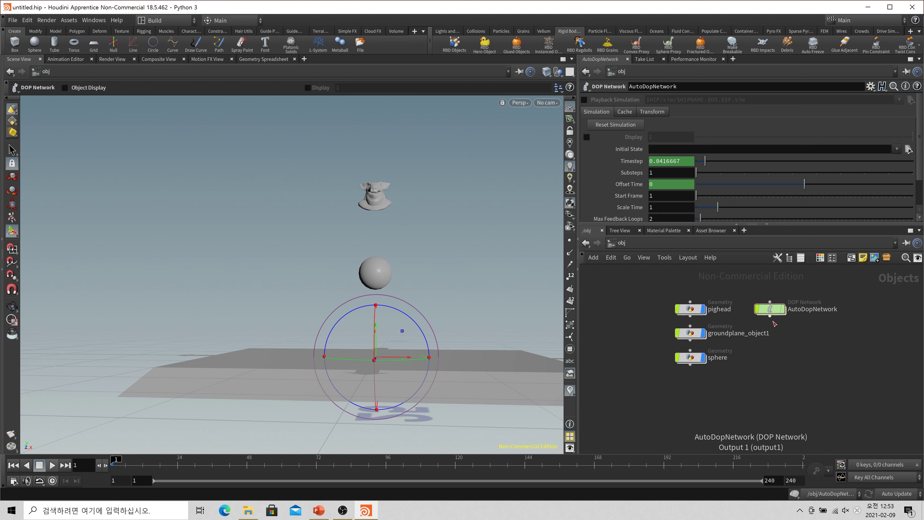
key(Escape)
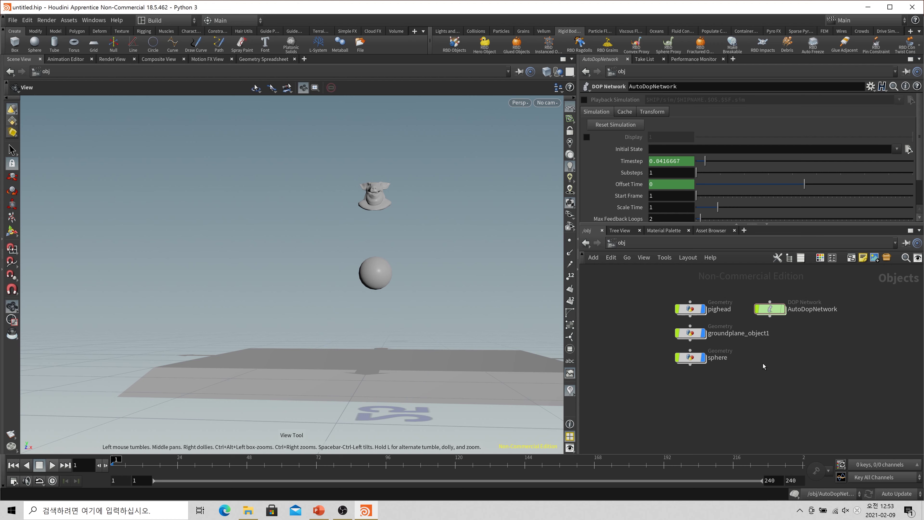
middle_drag(780, 400, 778, 378)
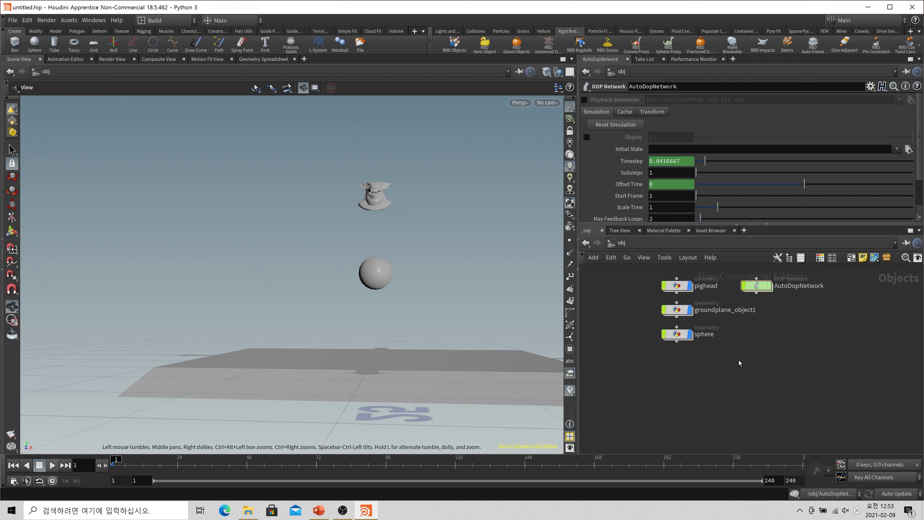
drag(497, 323, 390, 320)
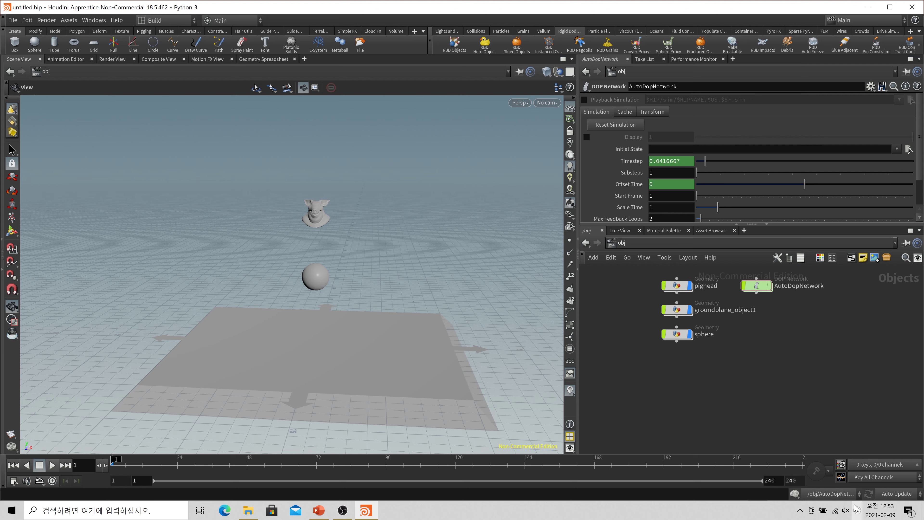
Step: Choose /obj/AutoDopNetwork as the current simulation and disable the dynamics simulation
click(845, 496)
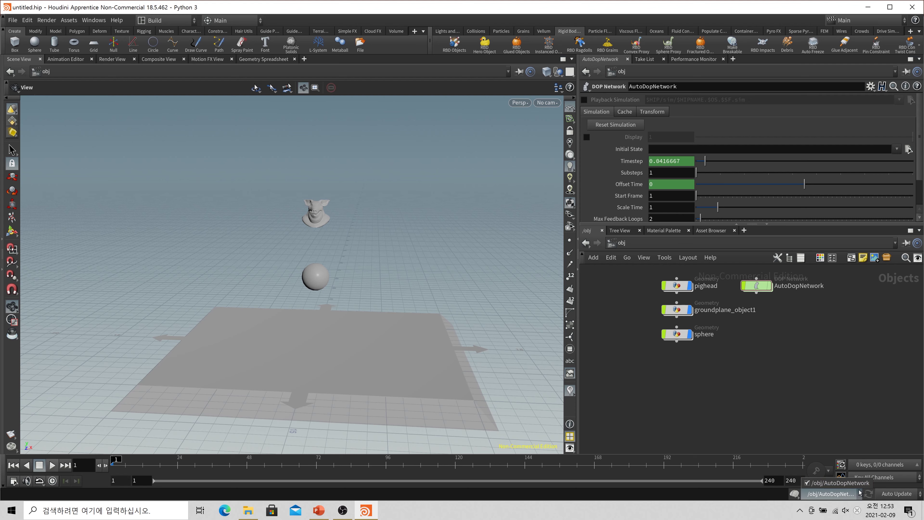
click(830, 486)
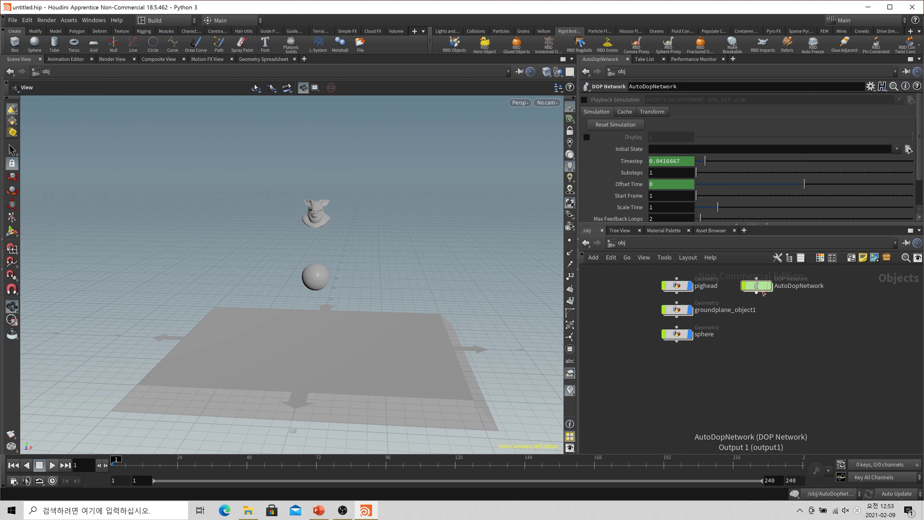
click(794, 496)
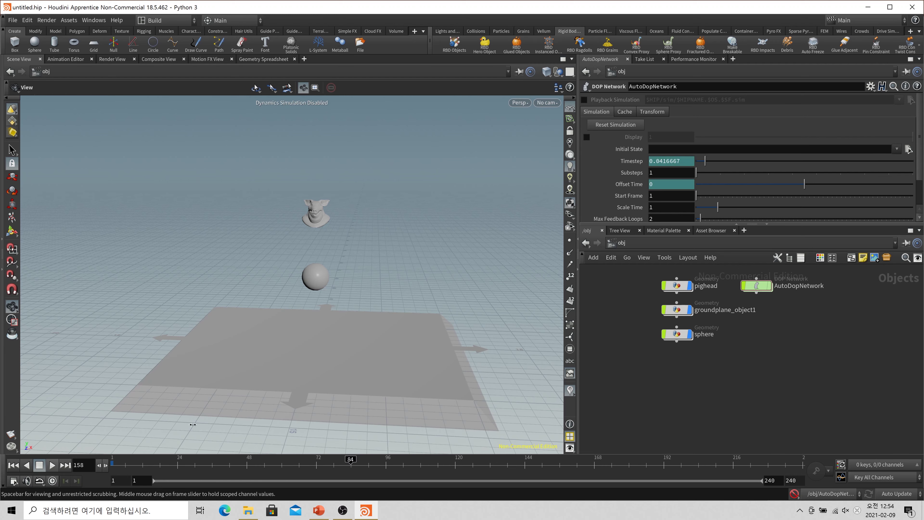
Step: Switch the update mode to Manual and return it to Auto Update
drag(233, 350, 247, 301)
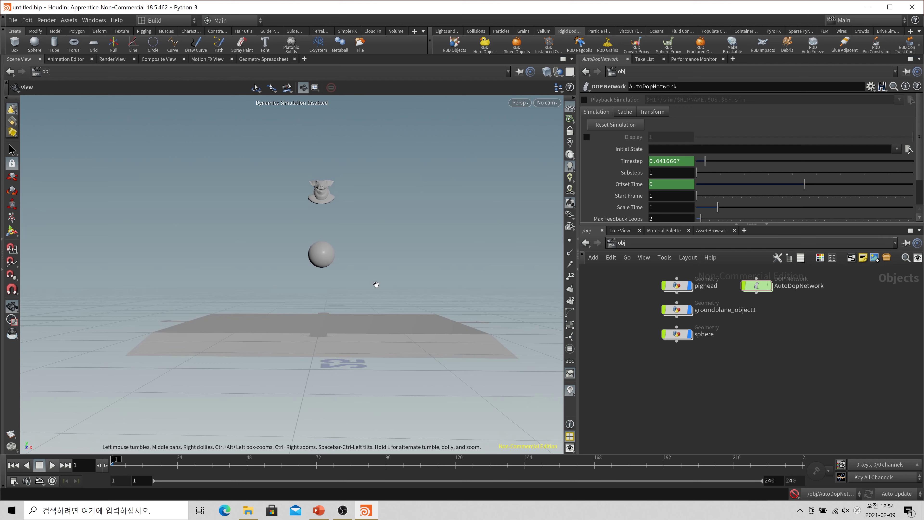
key(h)
key(h)
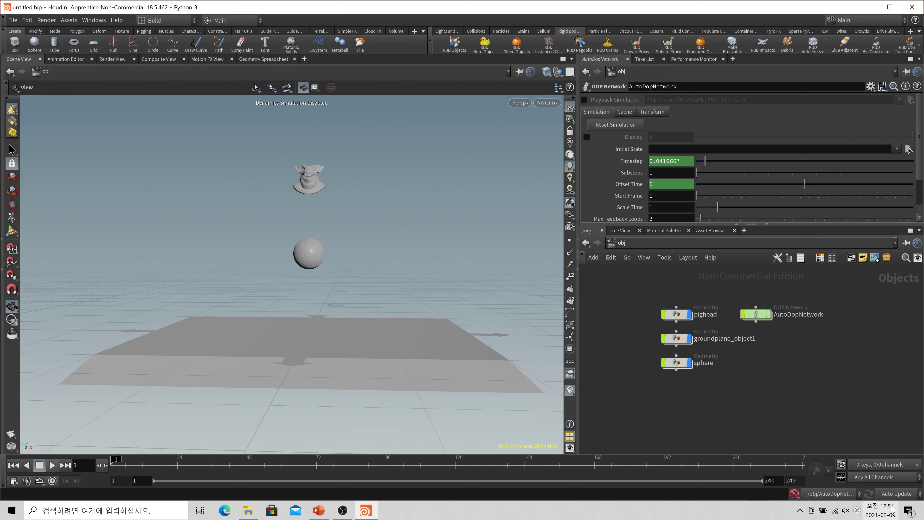
click(897, 493)
click(897, 487)
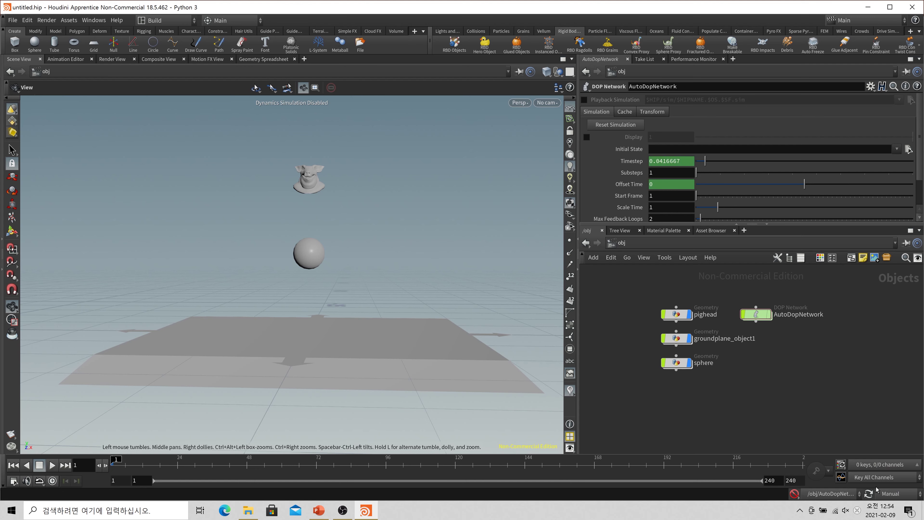
click(888, 493)
click(894, 465)
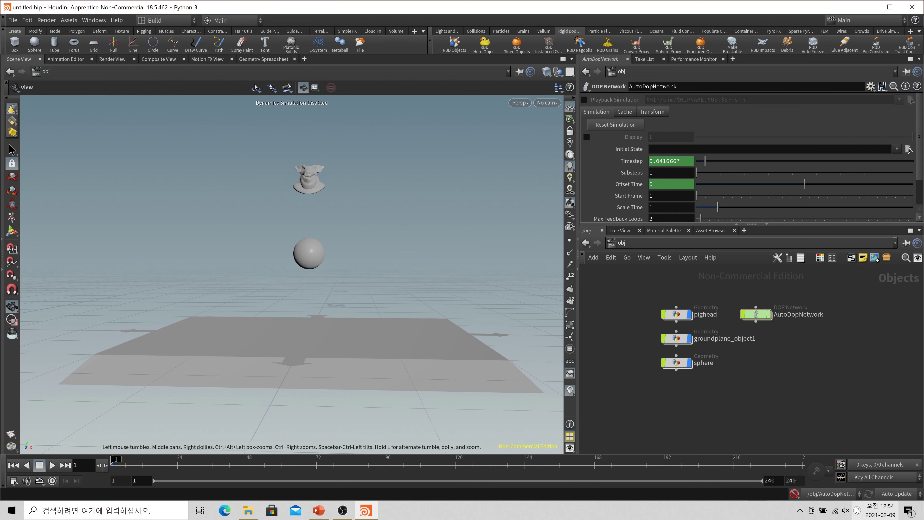
Step: Enable the dynamics simulation and create a new simulation network, placing it below AutoDopNetwork
click(797, 494)
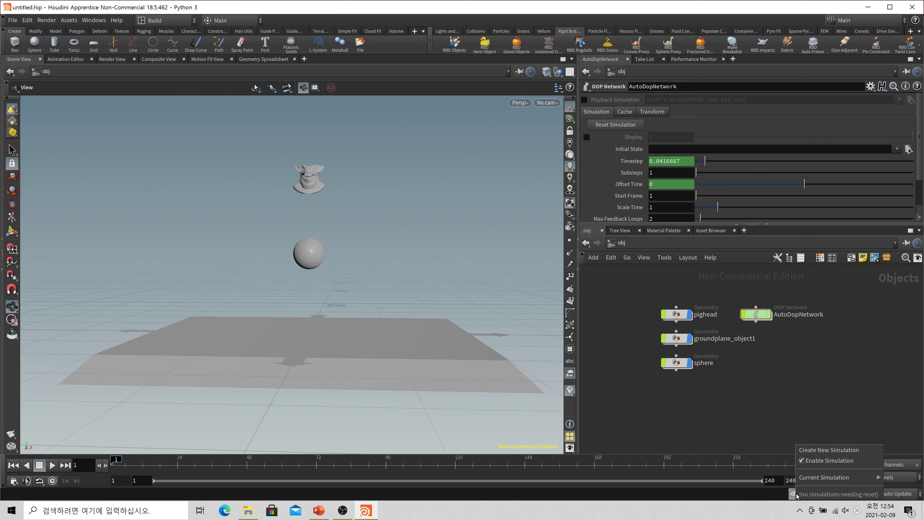
click(833, 451)
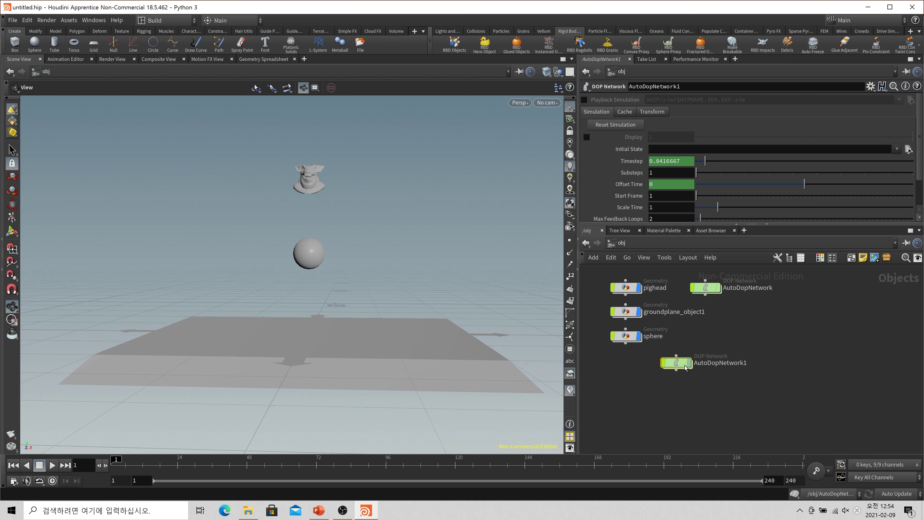
drag(686, 367, 715, 380)
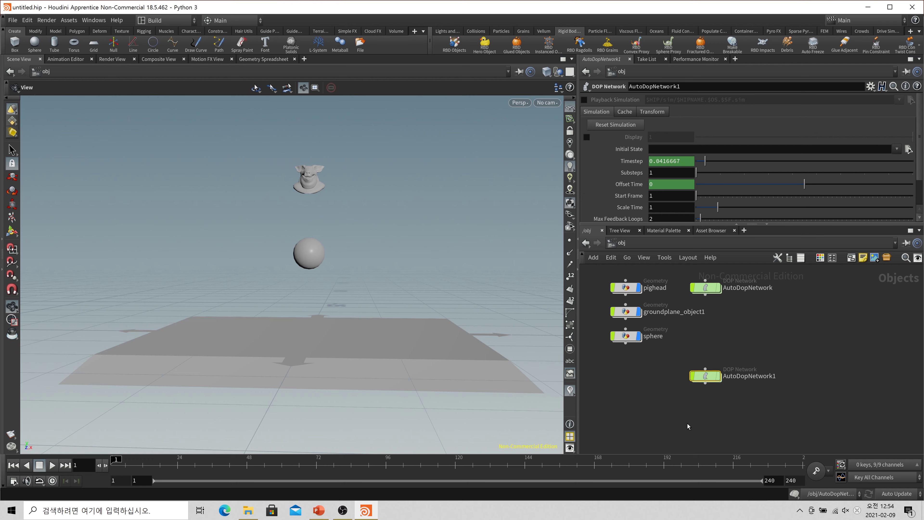
Step: Select the sphere object and choose /obj/AutoDopNetwork as the current simulation
click(862, 496)
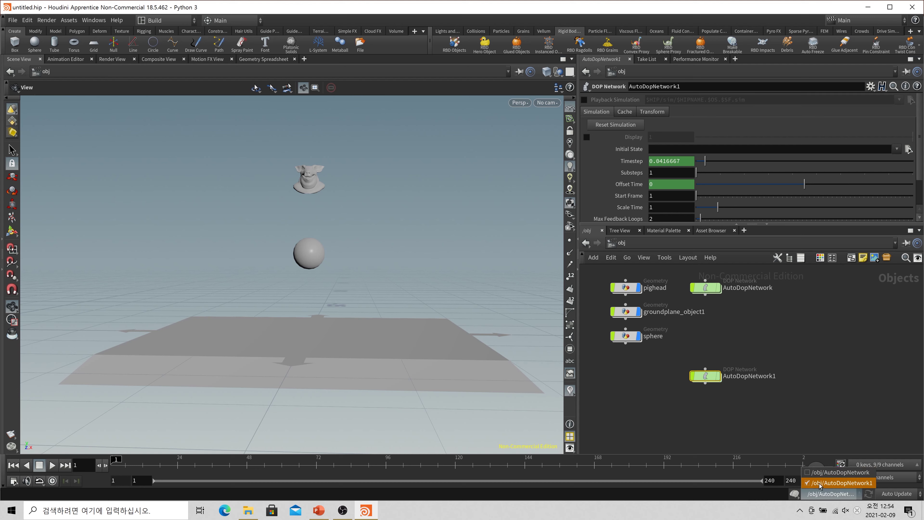
click(803, 362)
click(612, 335)
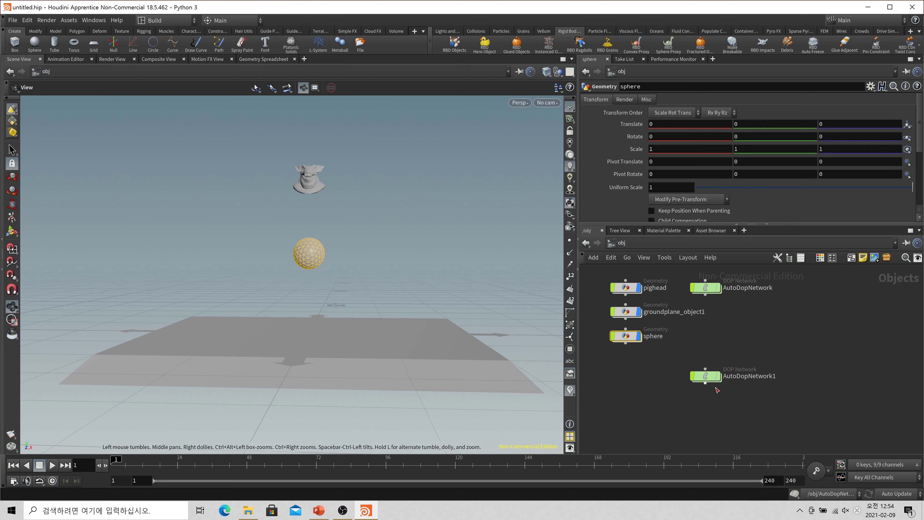
click(861, 495)
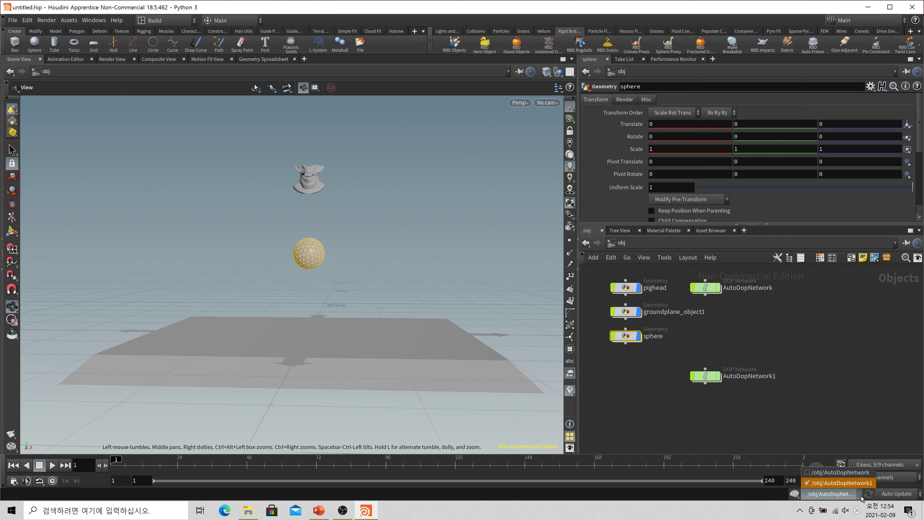
click(861, 475)
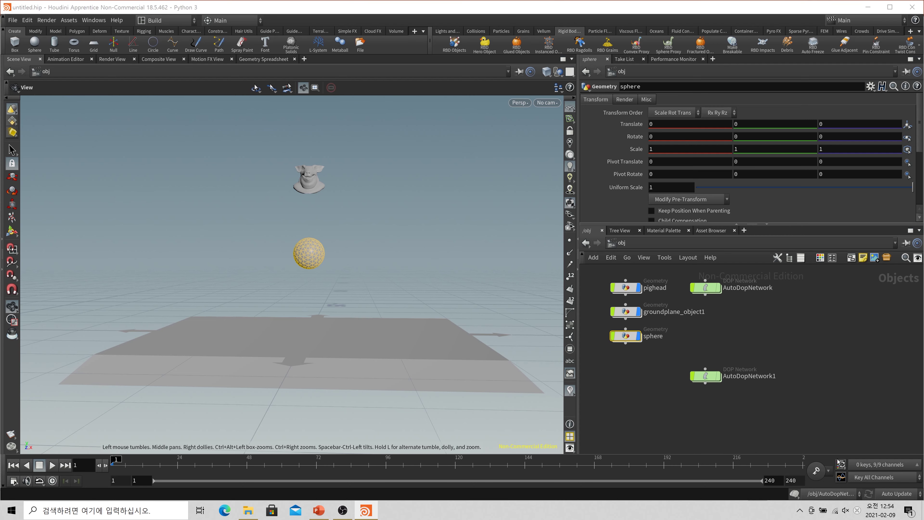
click(706, 277)
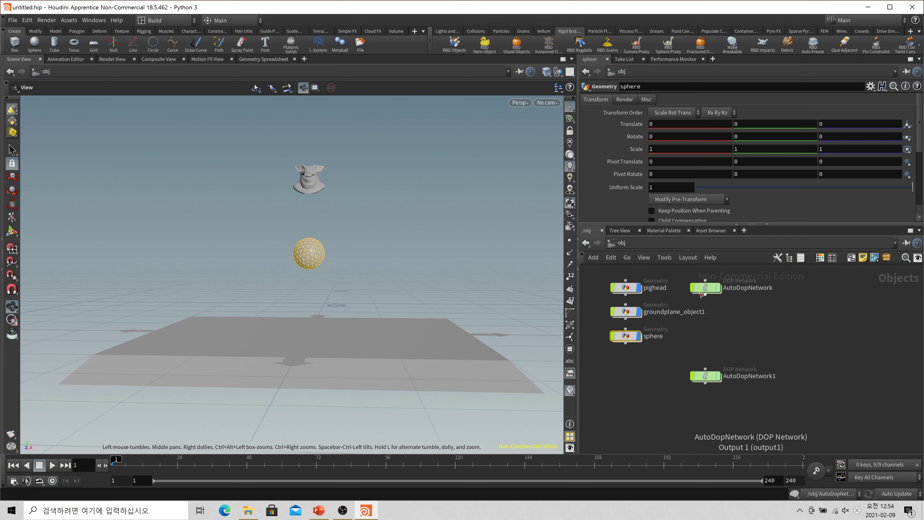
Step: Add a new Sphere object at the object level, placed beside AutoDopNetwork1
click(627, 381)
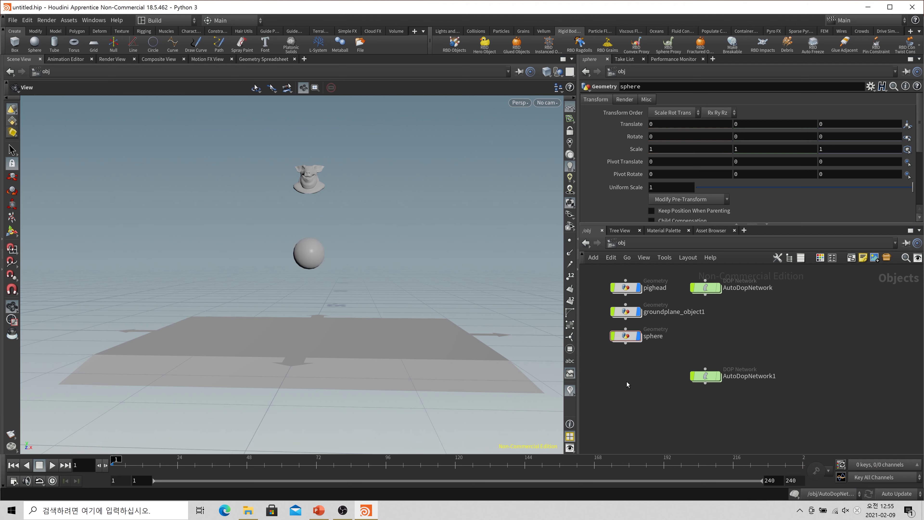
key(Tab)
text(sp)
key(Return)
click(627, 382)
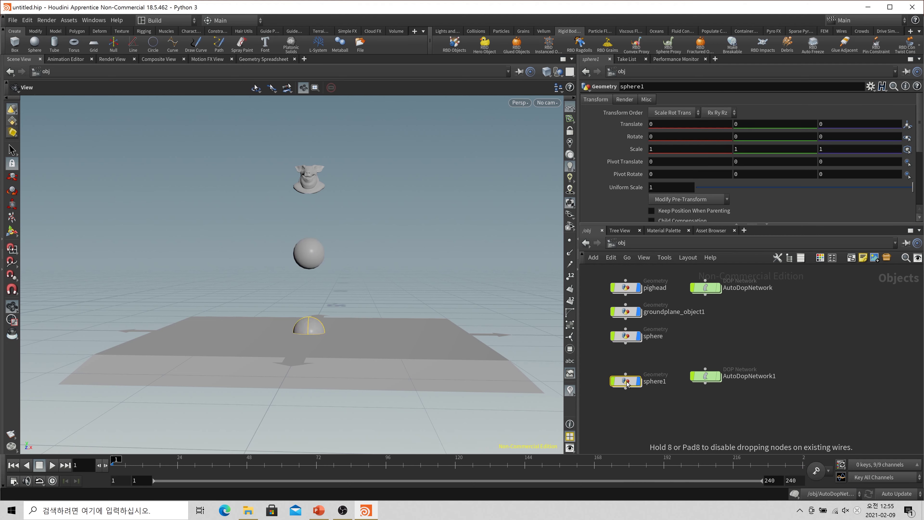
Step: Choose /obj/AutoDopNetwork1 as the current simulation and make sphere1 a rigid body with the RBD Objects tool
click(829, 494)
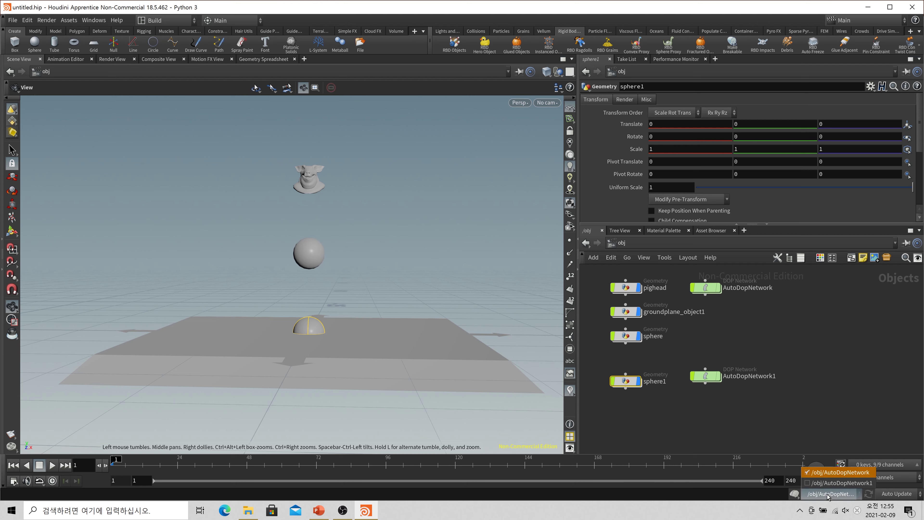
click(843, 484)
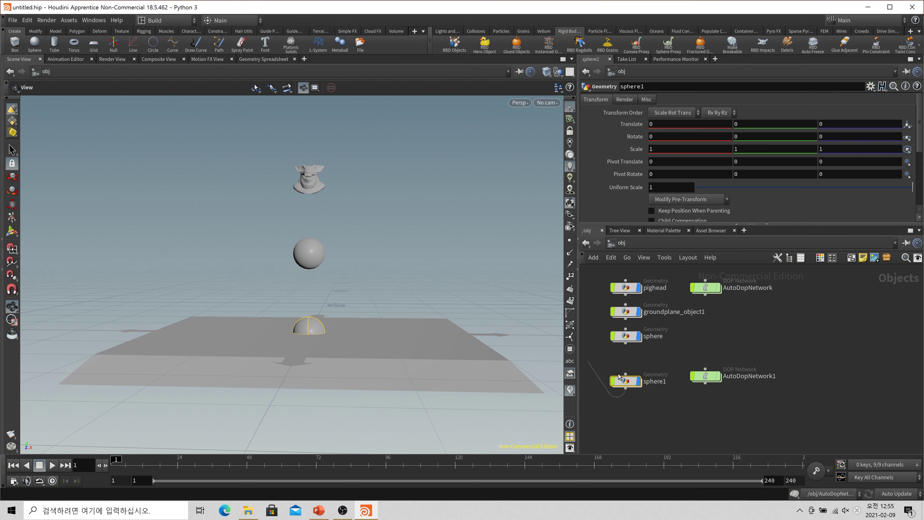
click(460, 51)
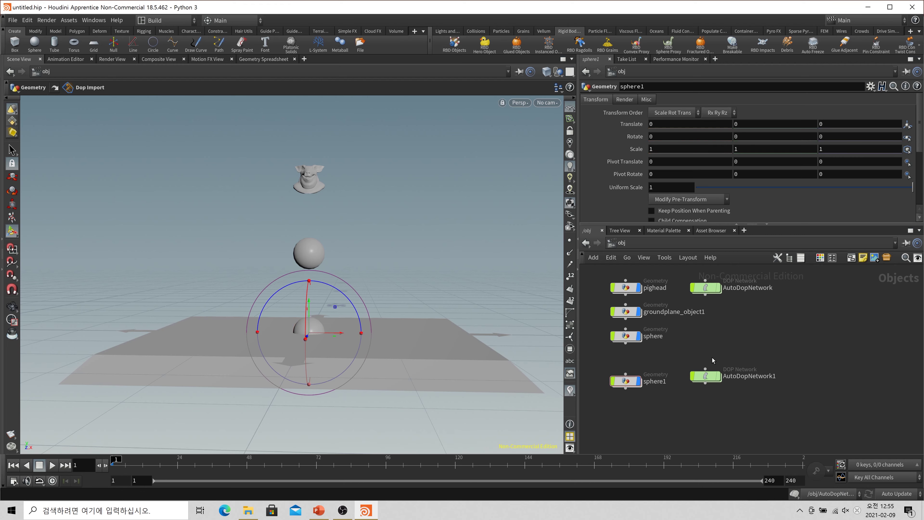
Step: Inspect the sphere1 packed object inside AutoDopNetwork1, and line the network up with sphere1 back at the object level
double_click(706, 288)
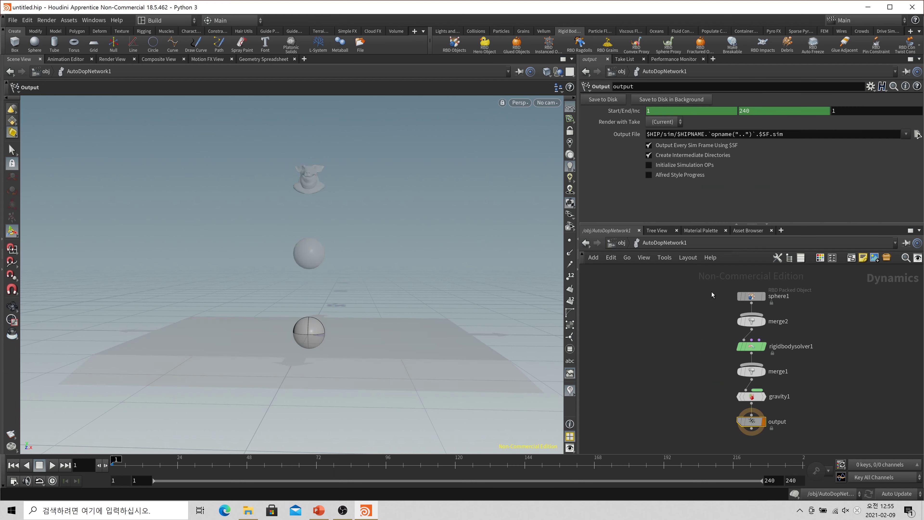
click(751, 295)
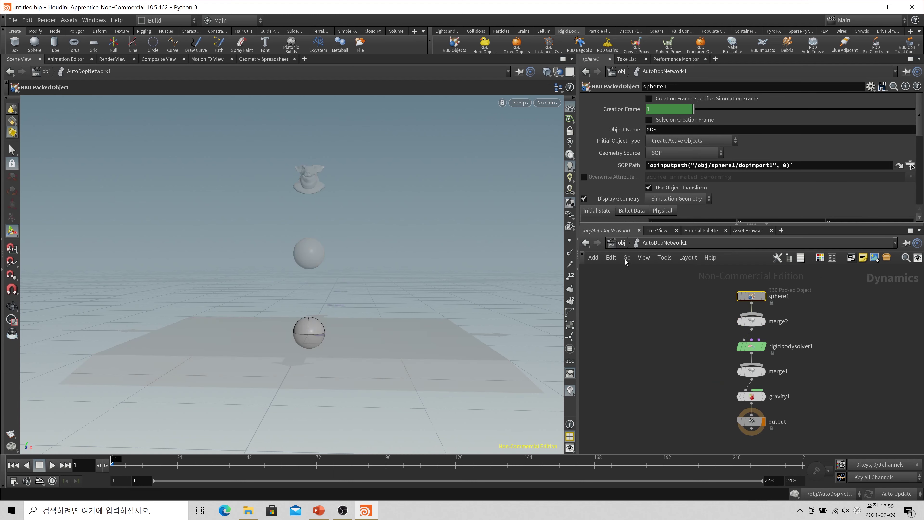
click(615, 243)
drag(705, 376, 705, 381)
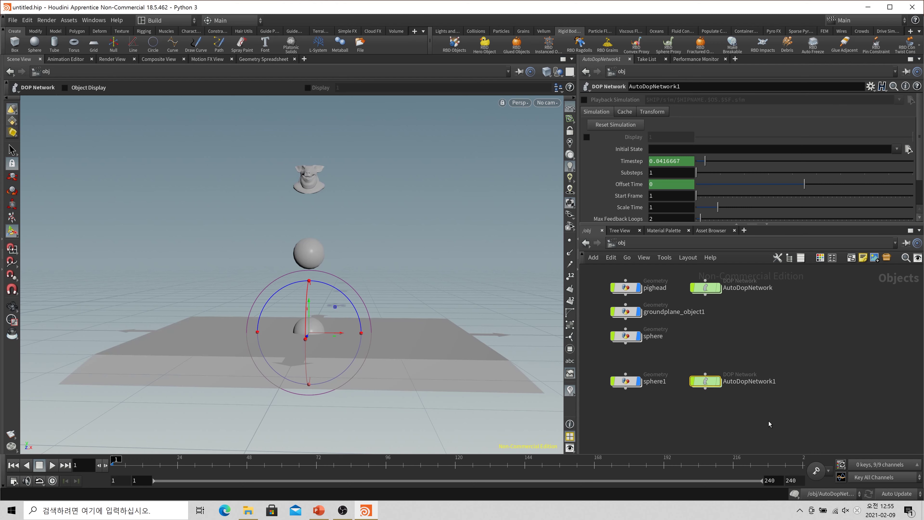
Step: Choose /obj/AutoDopNetwork as the current simulation and play it up to frame 33
click(825, 495)
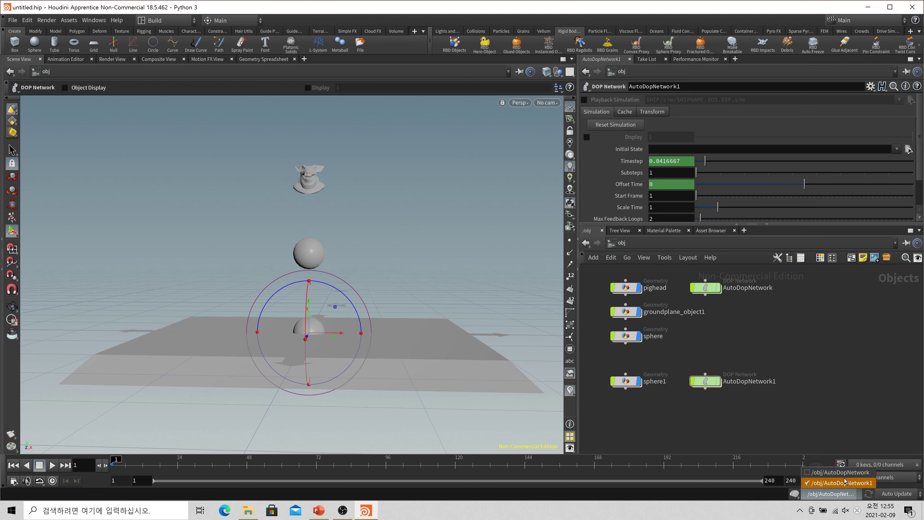
click(819, 474)
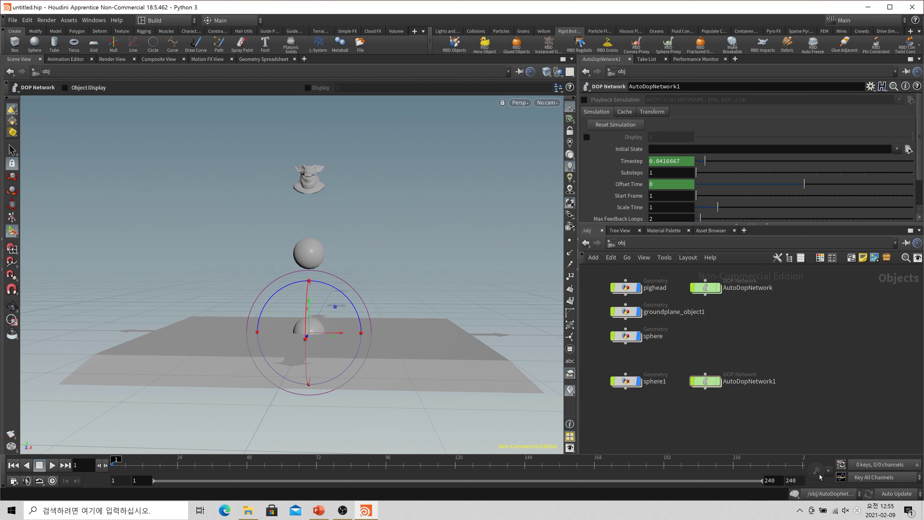
click(52, 465)
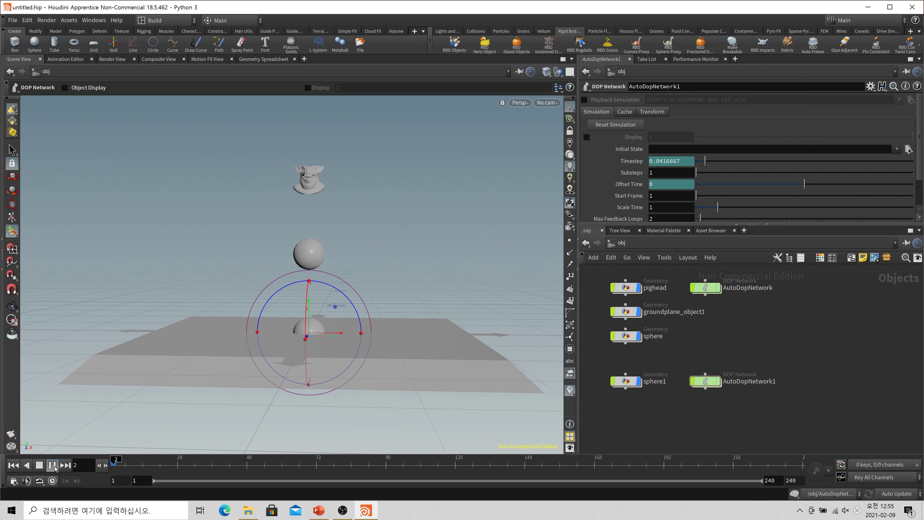
click(40, 466)
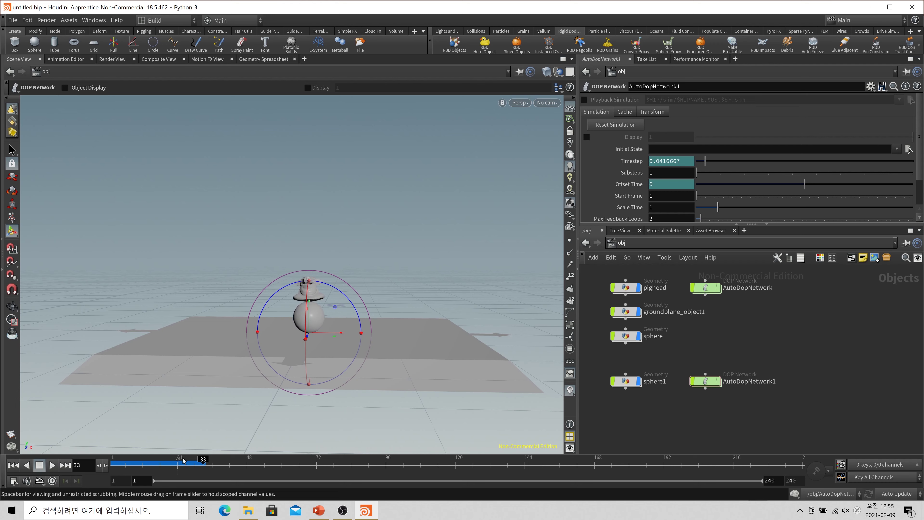
Step: Switch the current simulation between the two networks, ending on /obj/AutoDopNetwork, and review that network's simulation parameters
click(706, 288)
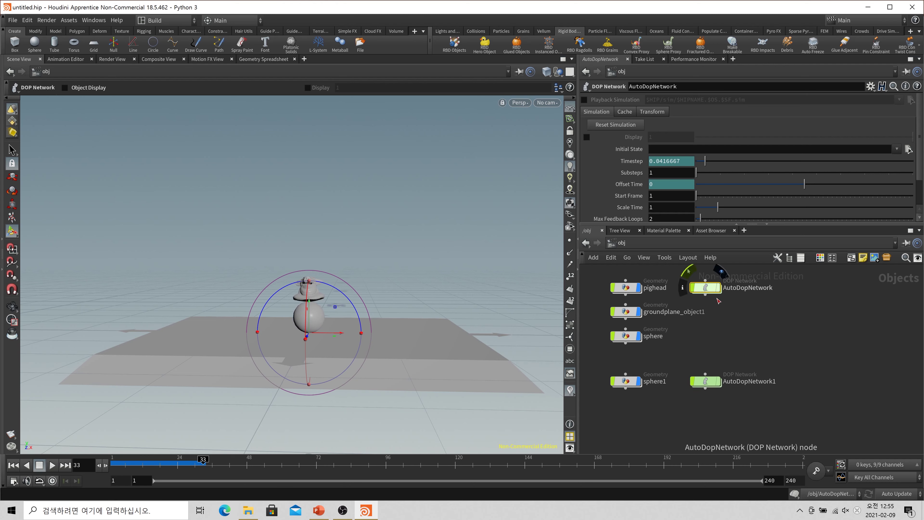
click(838, 495)
click(715, 419)
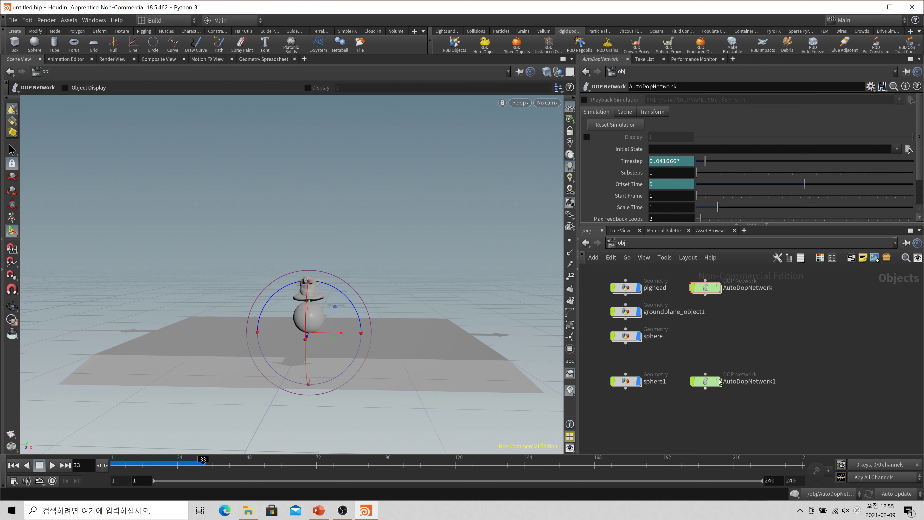
click(836, 496)
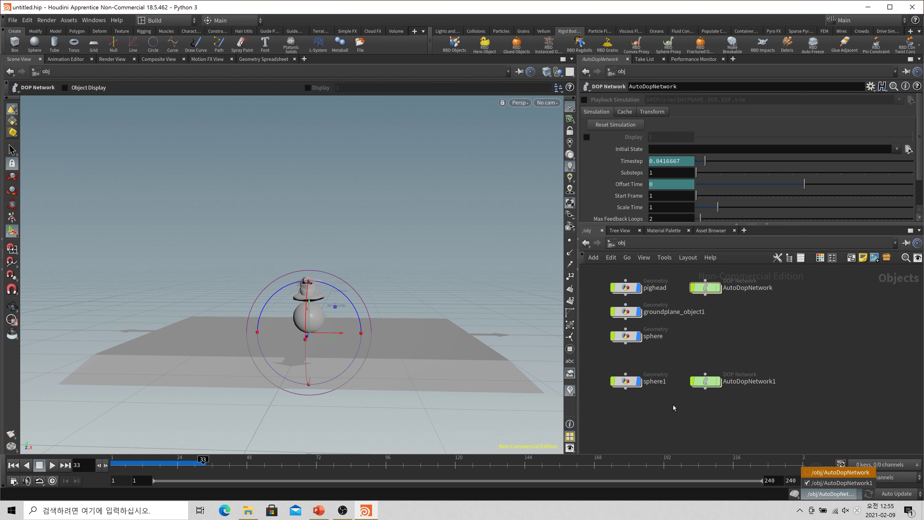
click(710, 412)
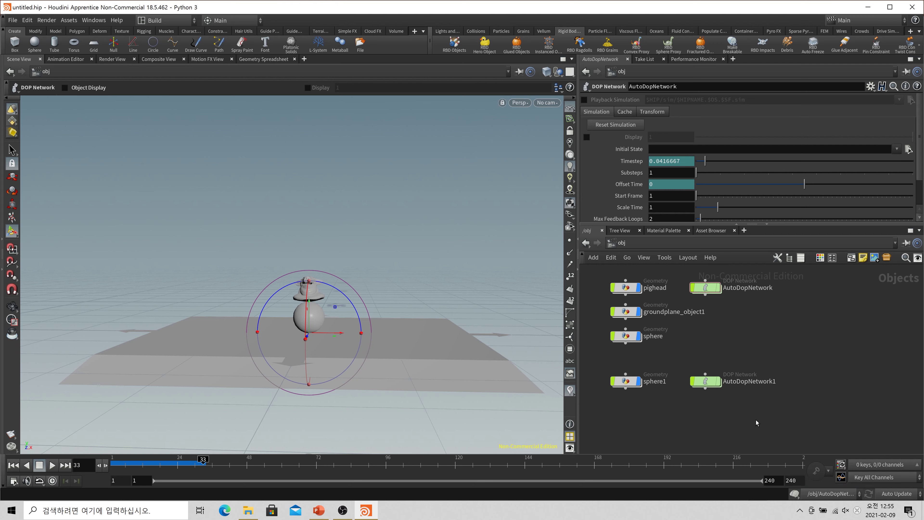
scroll(673, 209, down, 3)
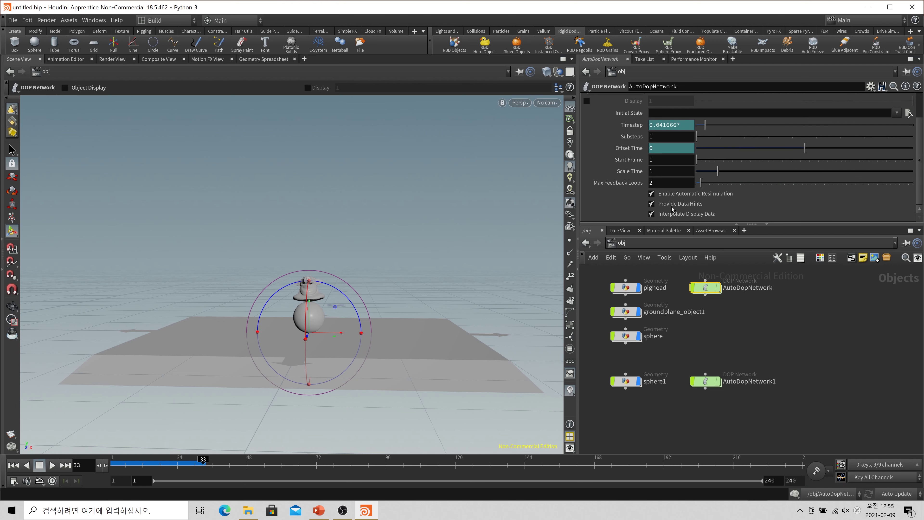
Step: Open AutoDopNetwork to inspect the pighead packed object and its connections, and return to the object level
double_click(708, 289)
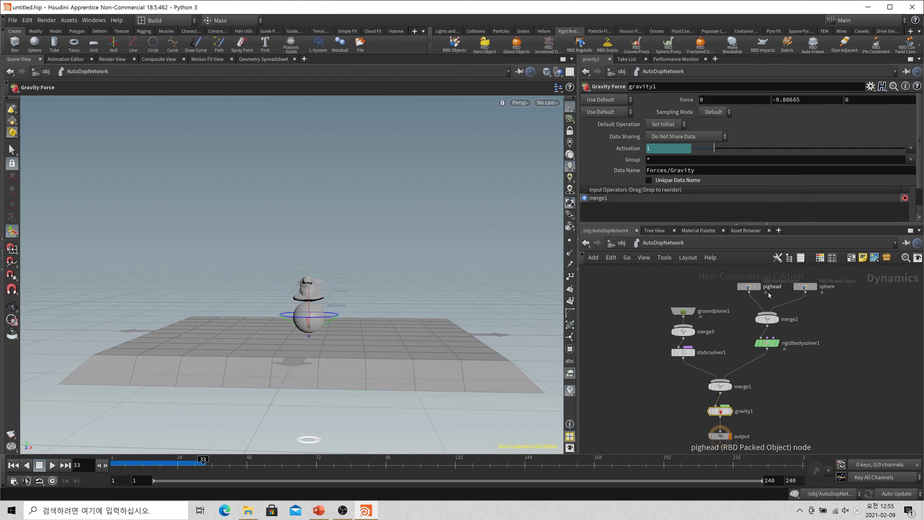
click(709, 289)
drag(773, 313, 835, 323)
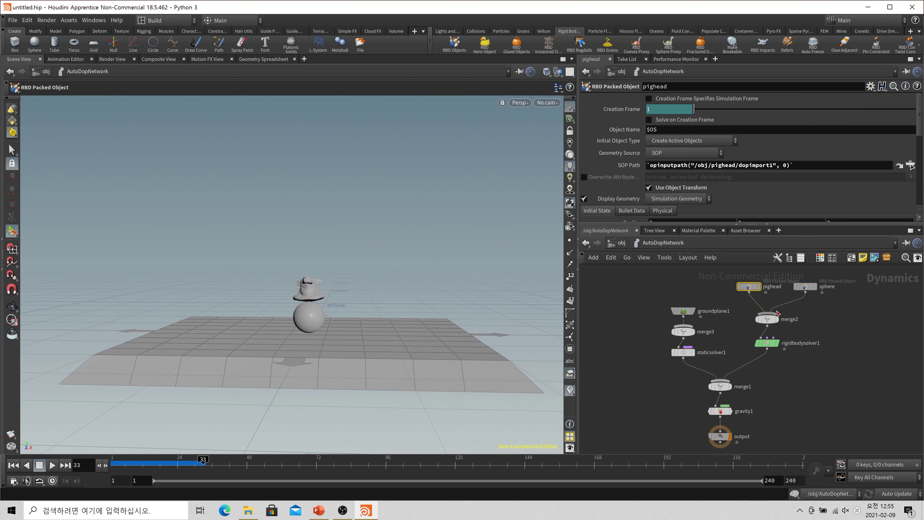
click(619, 242)
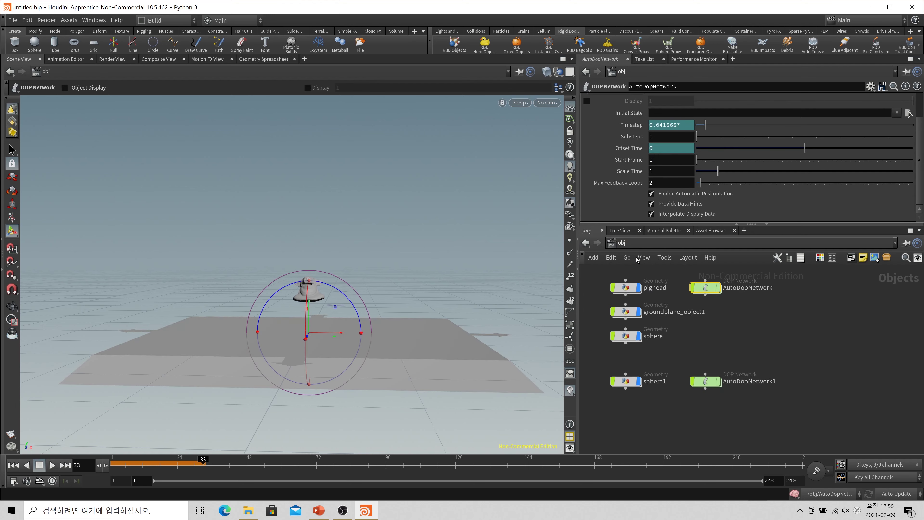
Step: Choose /obj/AutoDopNetwork1 as the current simulation and scrub the timeline back to about frame 25
click(710, 382)
click(831, 494)
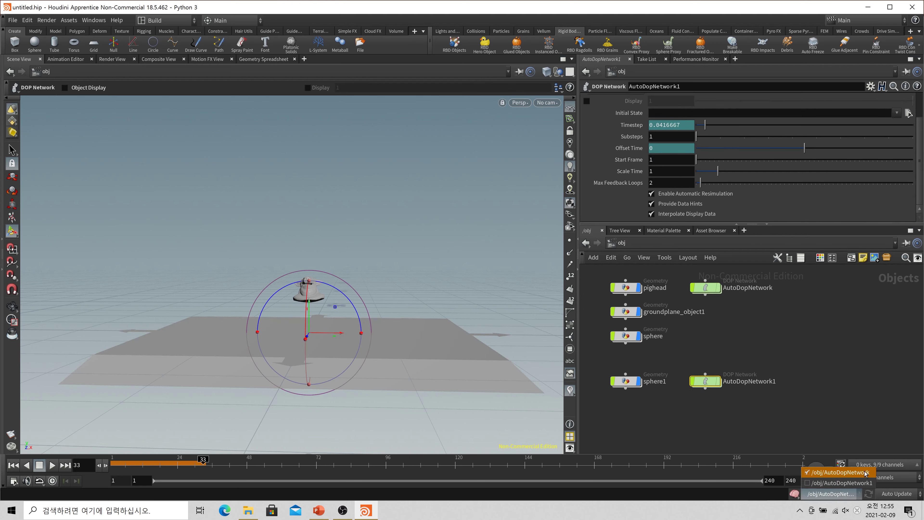
click(866, 483)
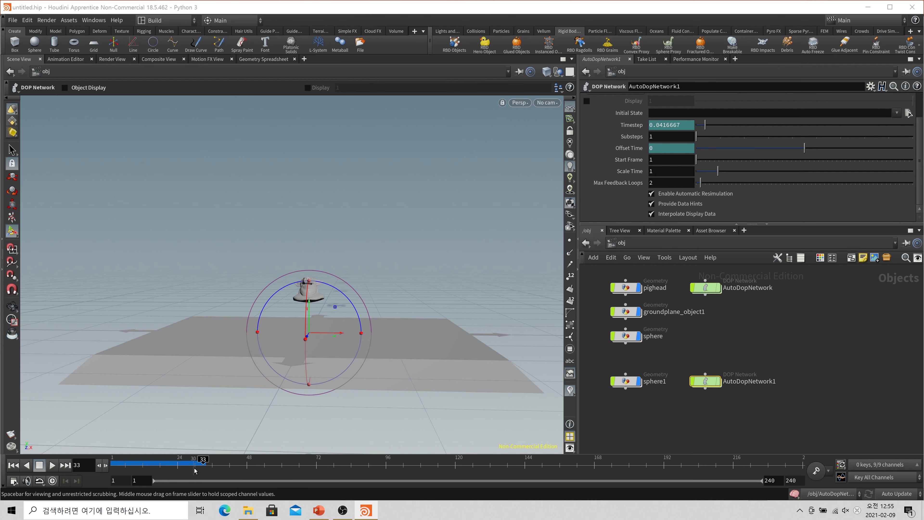
mouse_move(143, 465)
mouse_down()
mouse_move(180, 465)
mouse_move(148, 465)
mouse_up()
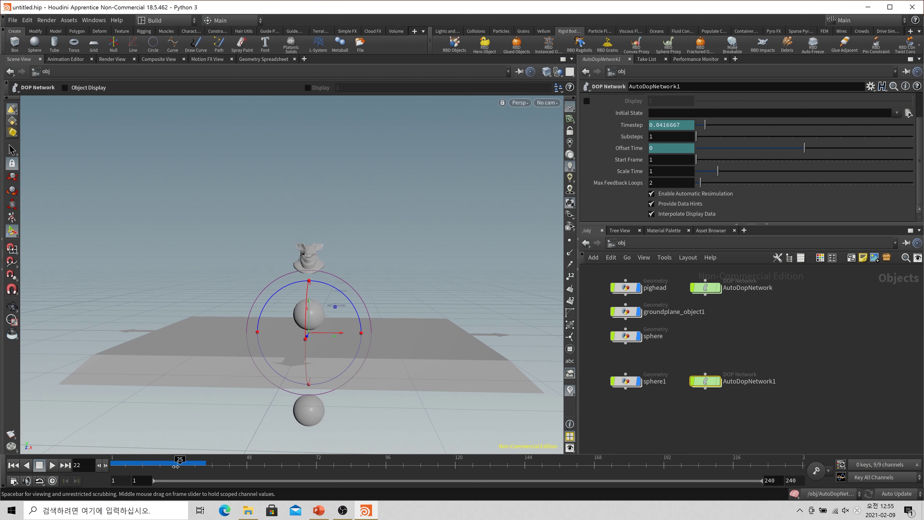
Step: Switch the current simulation to /obj/AutoDopNetwork and back to /obj/AutoDopNetwork1, and move the timeline to frame 19
click(704, 375)
click(714, 405)
click(833, 493)
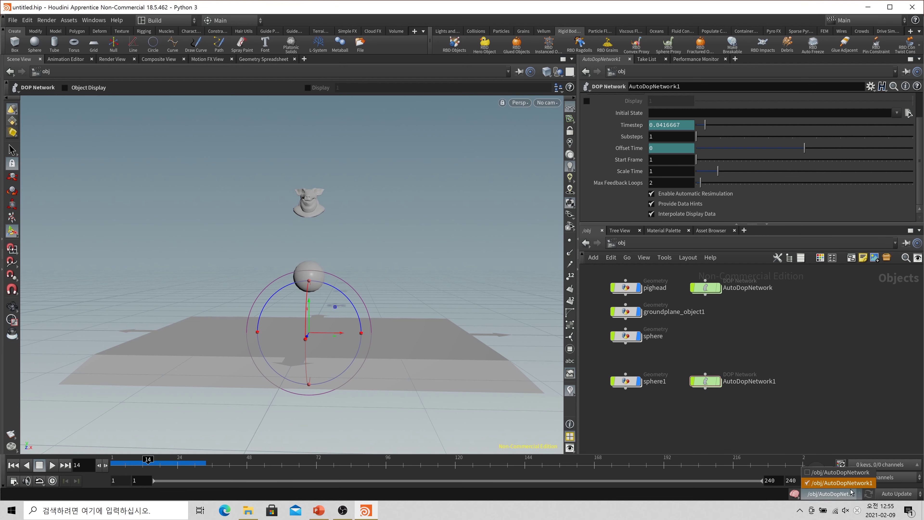
click(862, 473)
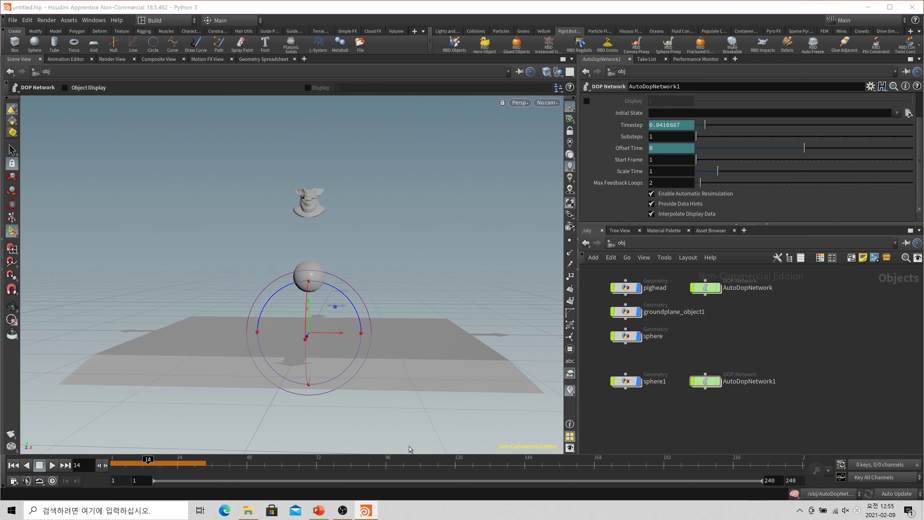
click(834, 493)
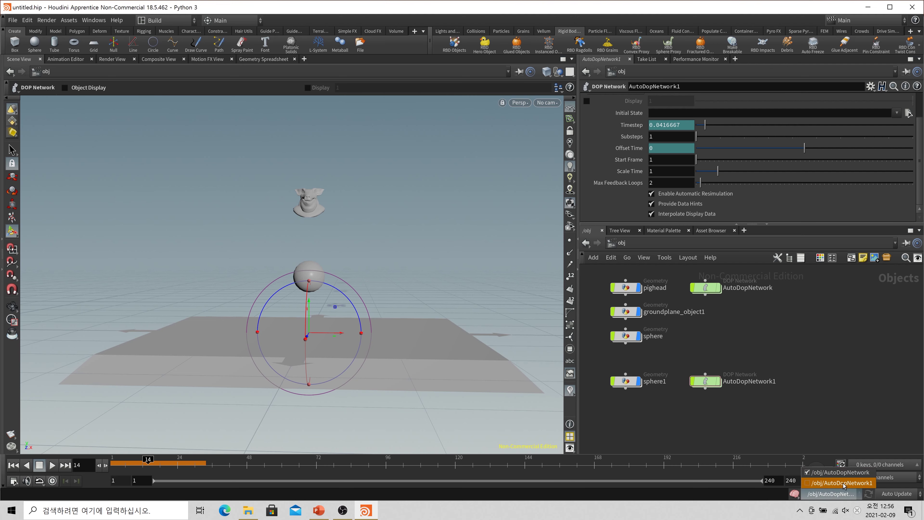
click(823, 486)
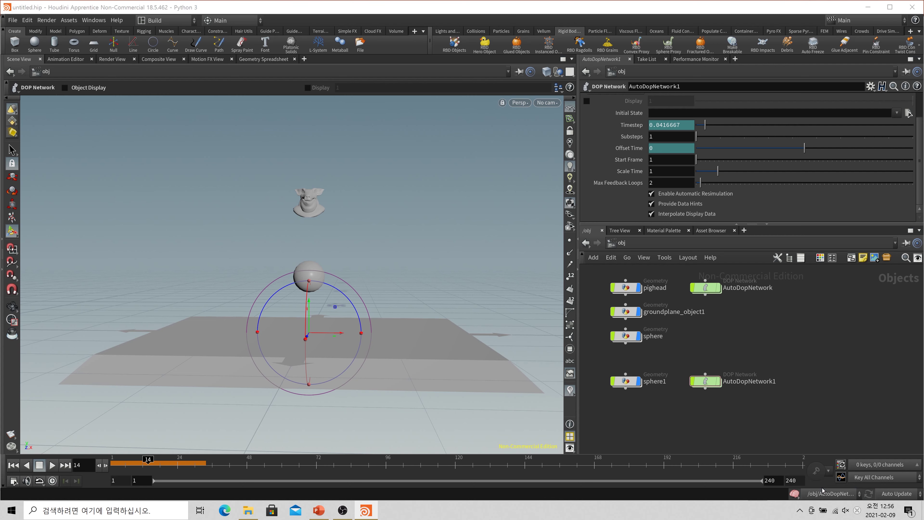
click(164, 467)
Step: Delete the sphere1 object and AutoDopNetwork1, select the remaining AutoDopNetwork and return to frame 1
drag(775, 406, 580, 367)
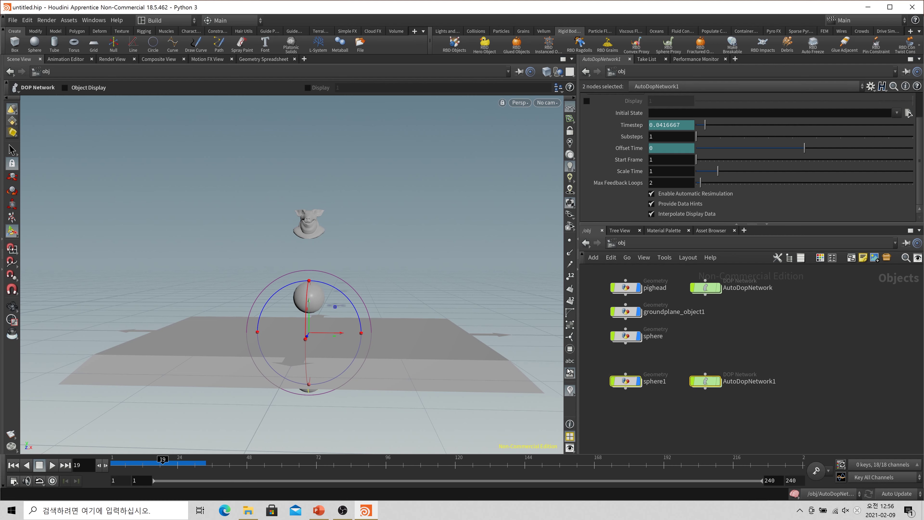
key(Delete)
click(706, 288)
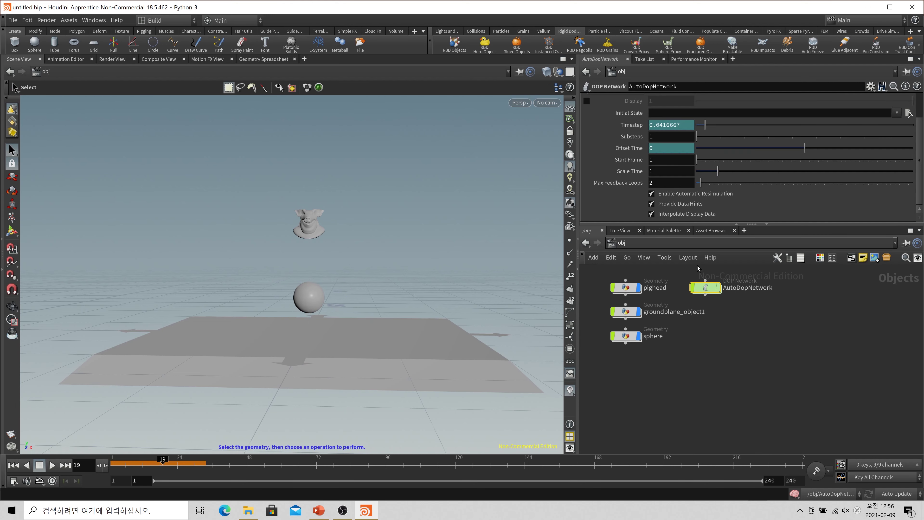
click(13, 465)
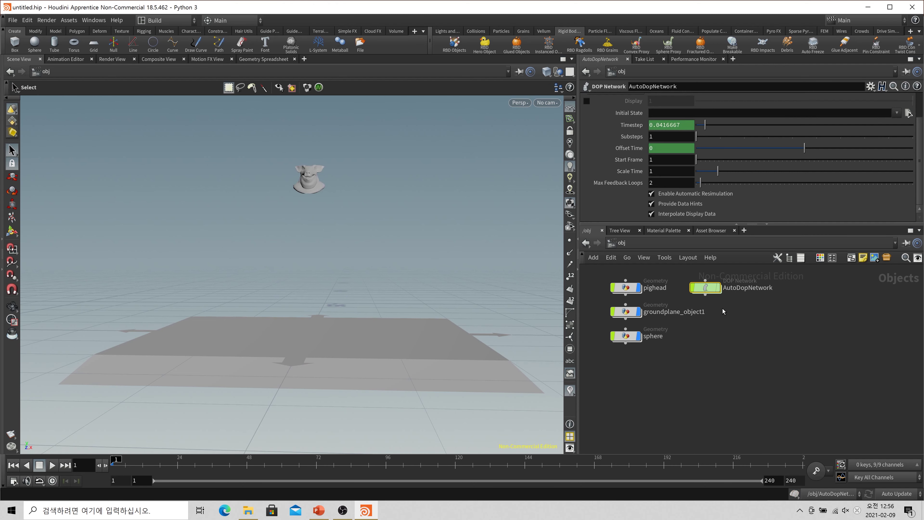
Step: Open AutoDopNetwork and connect the sphere packed object to merge2 alongside pighead
double_click(706, 288)
click(620, 247)
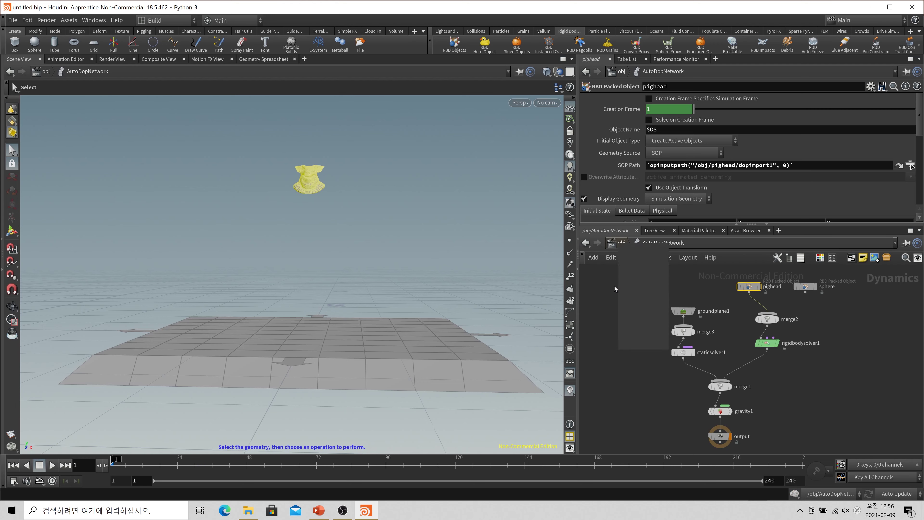
click(857, 301)
drag(808, 297, 767, 314)
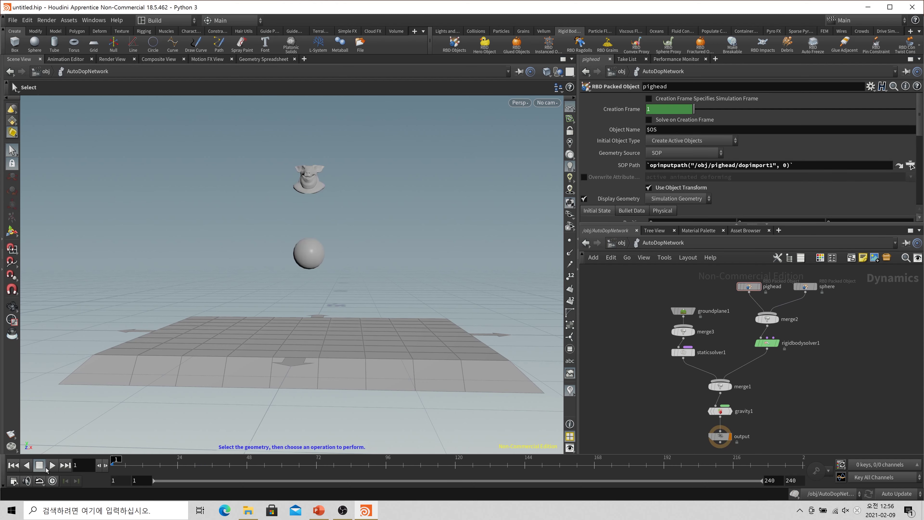
Step: Play the simulation, view the collision from a corner of the ground plane and scrub back to frame 16
click(51, 465)
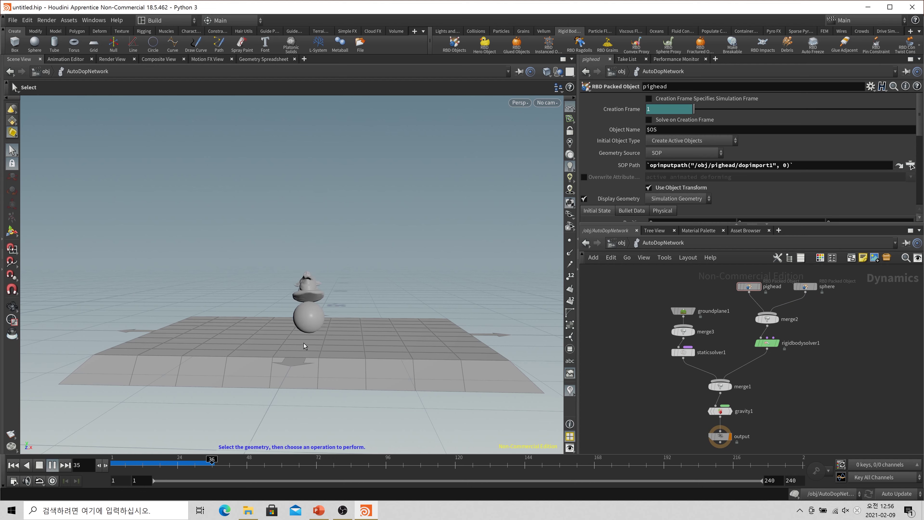
click(338, 347)
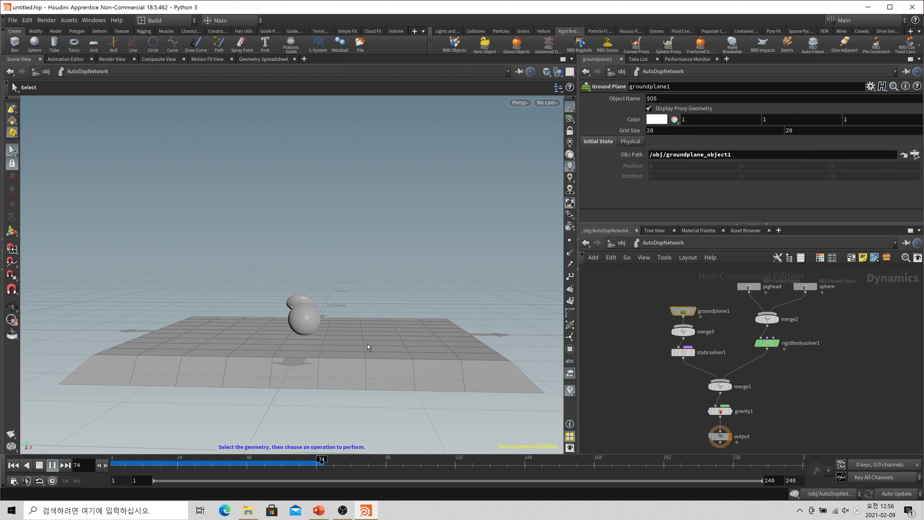
key(ctrl+z)
key(Escape)
drag(391, 336, 361, 347)
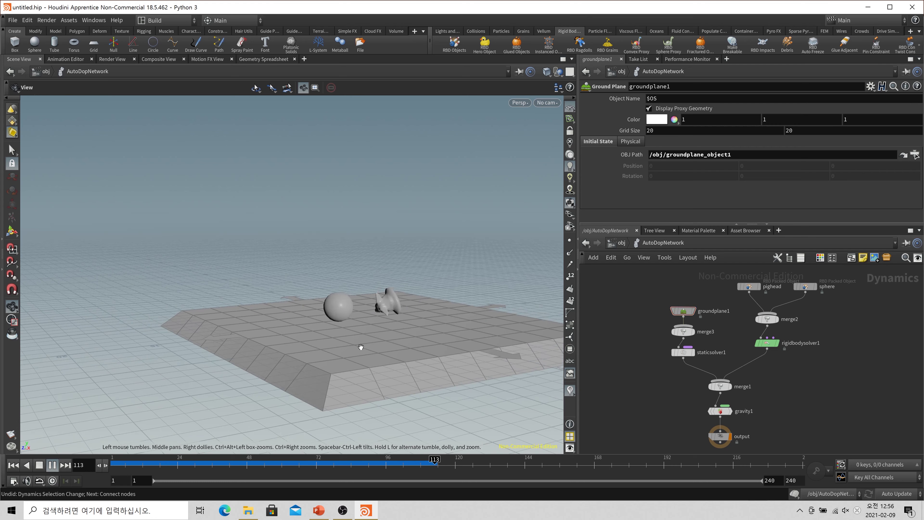
drag(167, 463, 329, 454)
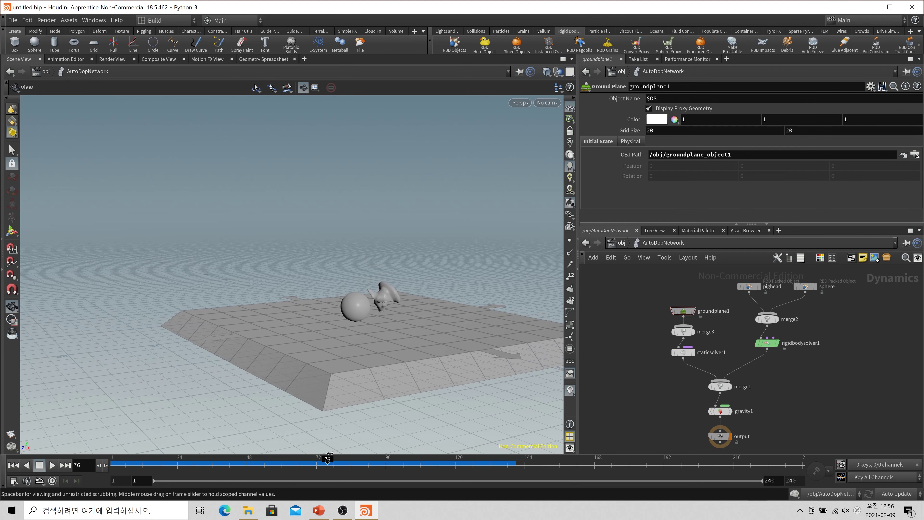
drag(329, 453, 153, 456)
Step: Show the gravity1 parameters, enlarge the network editor, shift gravity1 slightly and return to frame 1
click(717, 413)
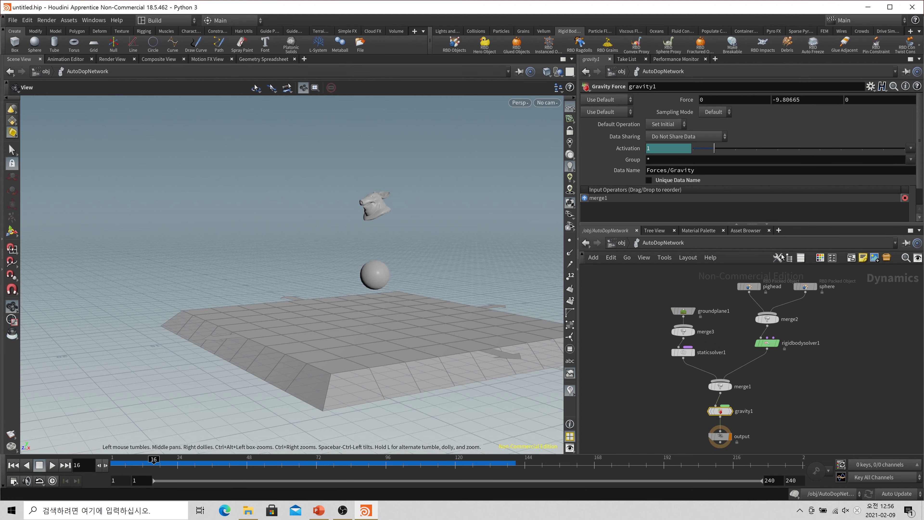
drag(778, 224, 779, 168)
scroll(797, 368, up, 3)
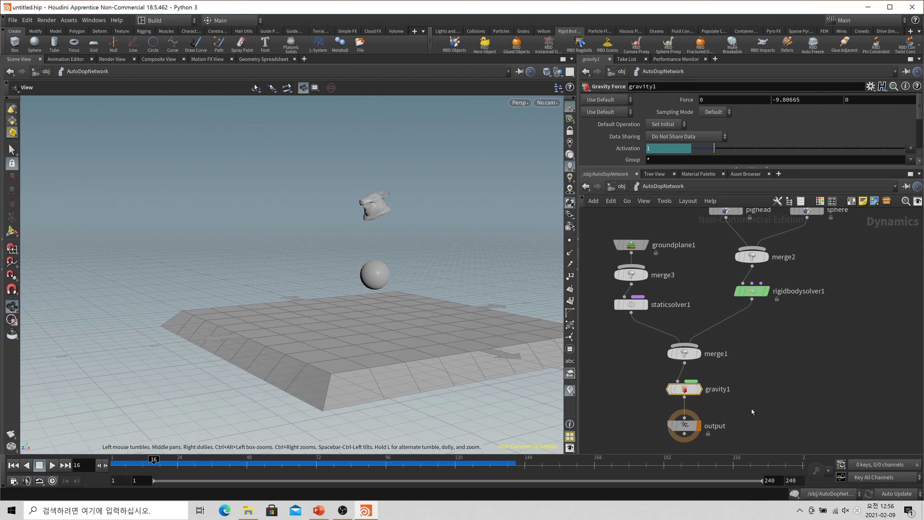
drag(686, 394, 685, 397)
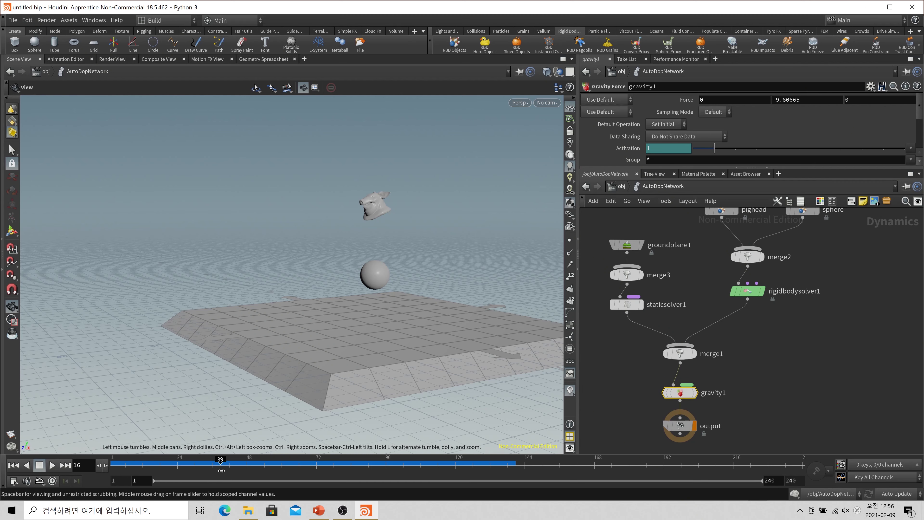
drag(154, 460, 113, 462)
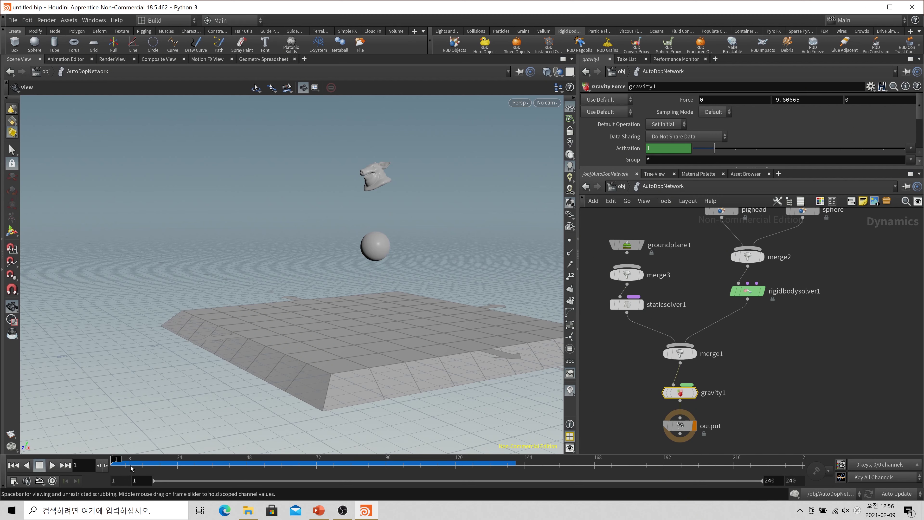
Step: Move merge2 and rigidbodysolver1 aside, pull gravity1 out of line and wire merge1 directly to output
drag(725, 248, 773, 317)
drag(749, 258, 761, 271)
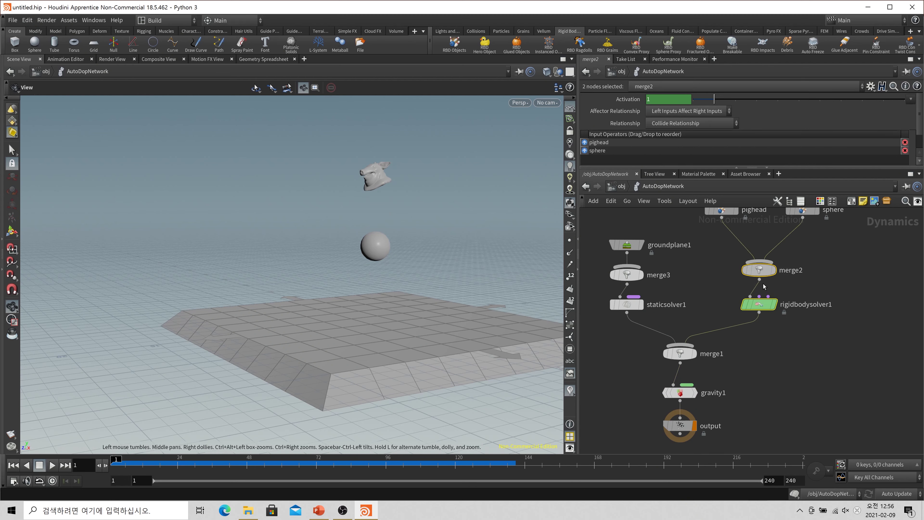
scroll(801, 364, down, 2)
drag(729, 393, 808, 389)
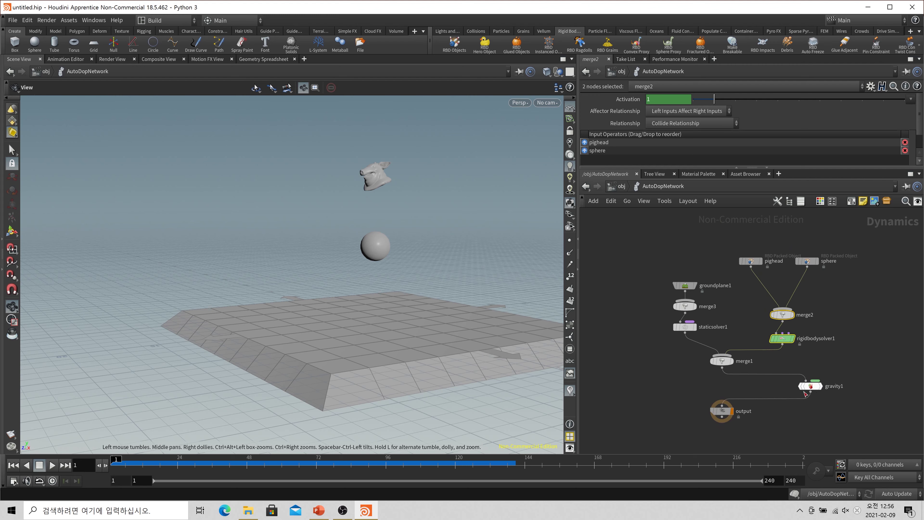
click(722, 368)
click(805, 380)
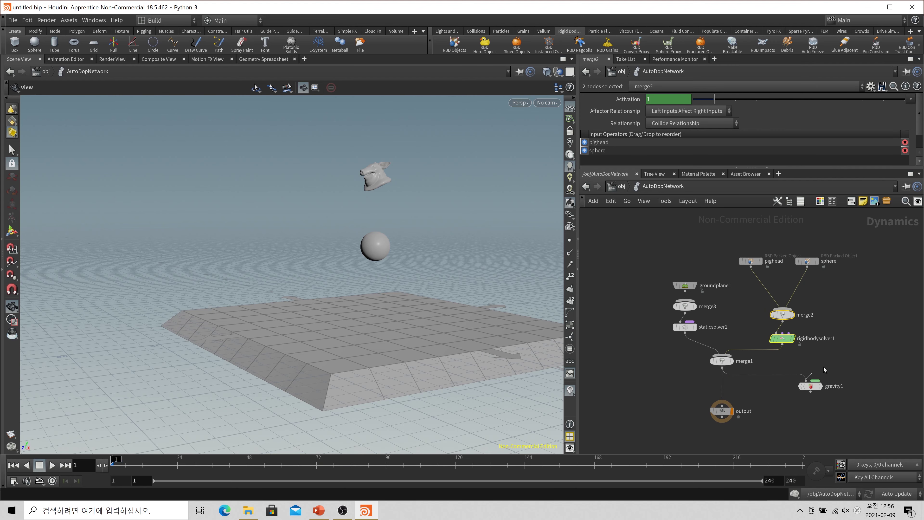
Step: Insert gravity1 between pighead and merge2, play the simulation and return to frame 1
drag(816, 392, 756, 289)
click(834, 305)
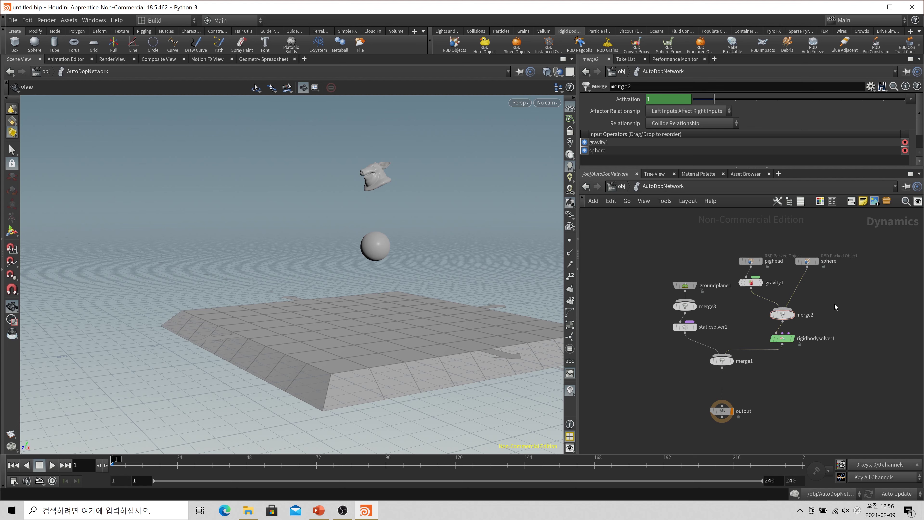
key(Up)
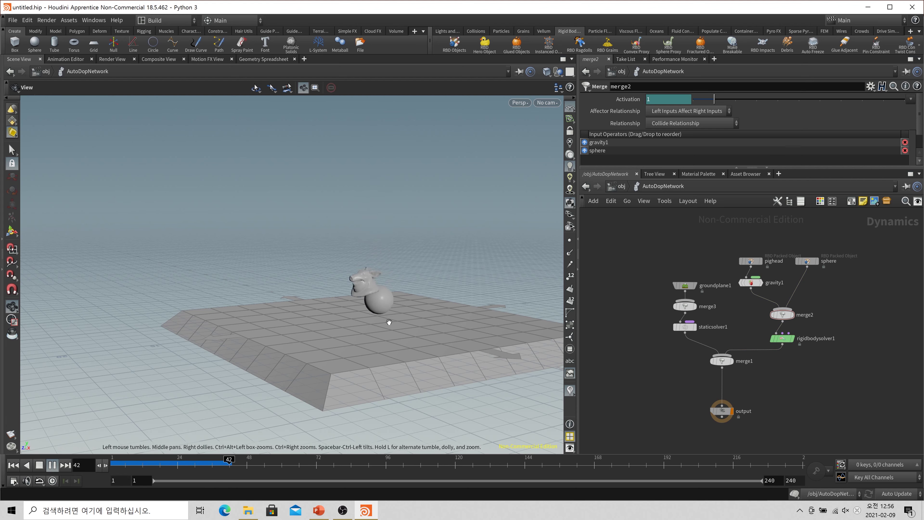
mouse_move(116, 462)
mouse_down()
mouse_move(182, 468)
mouse_move(116, 463)
mouse_up()
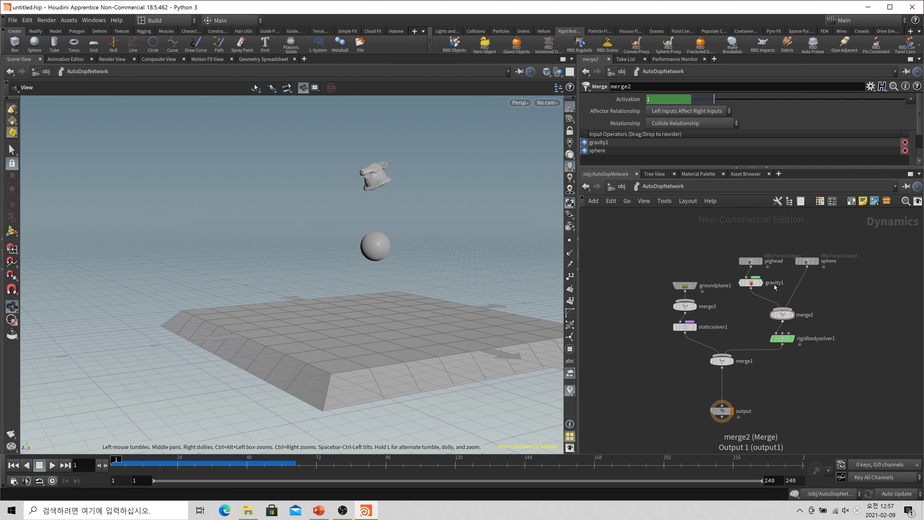
Step: Examine the Forces data of pighead and the data entries of sphere in the Geometry Spreadsheet
click(266, 60)
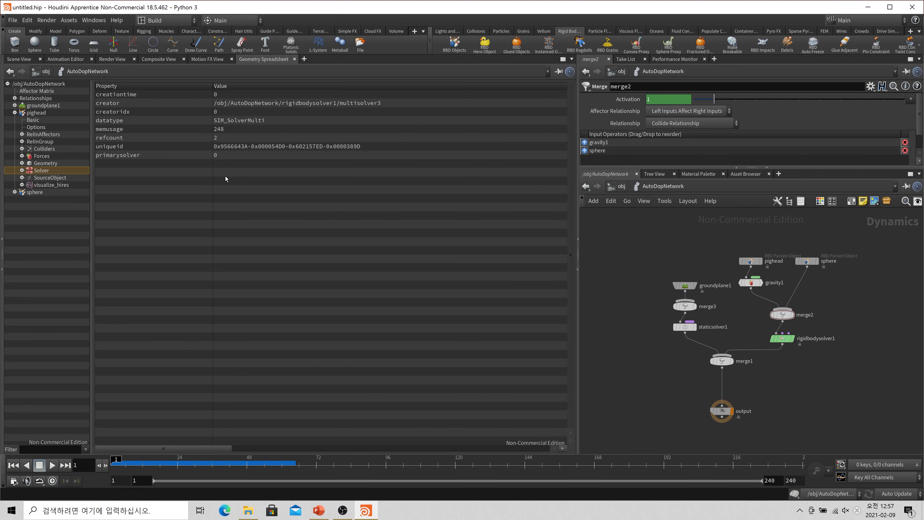
double_click(24, 113)
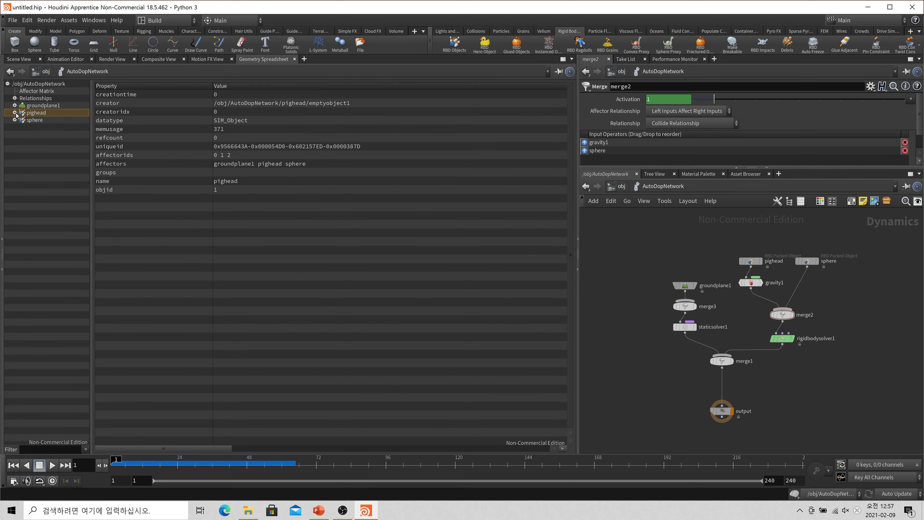
double_click(41, 114)
click(44, 156)
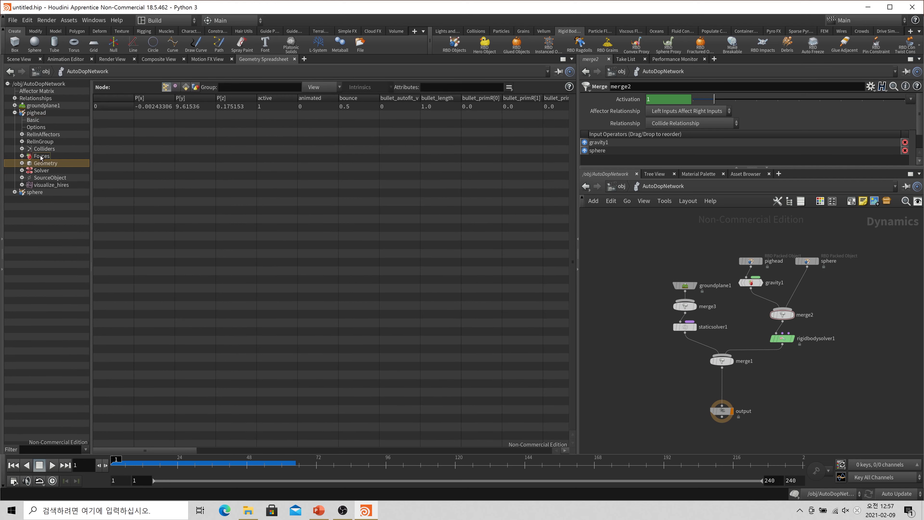
click(23, 156)
click(15, 207)
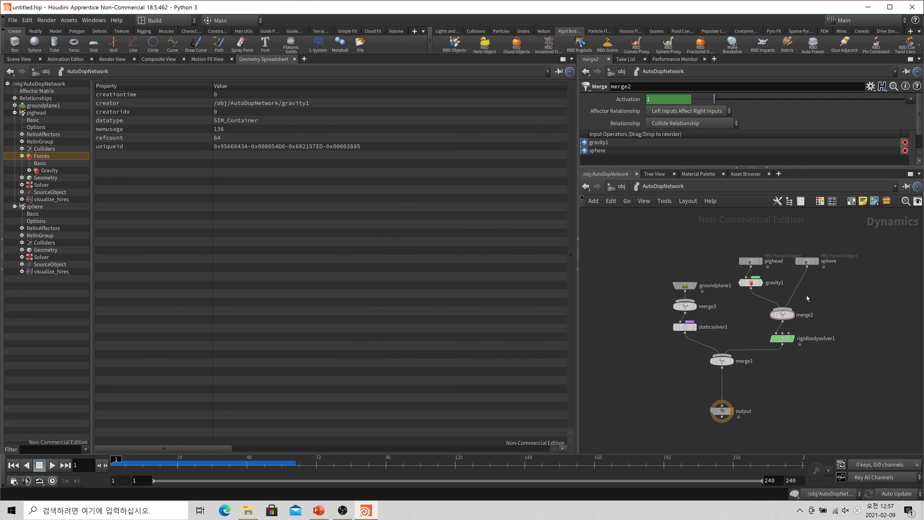
Step: Detach gravity1 from the pighead branch so that pighead feeds merge2 directly
drag(751, 282, 868, 290)
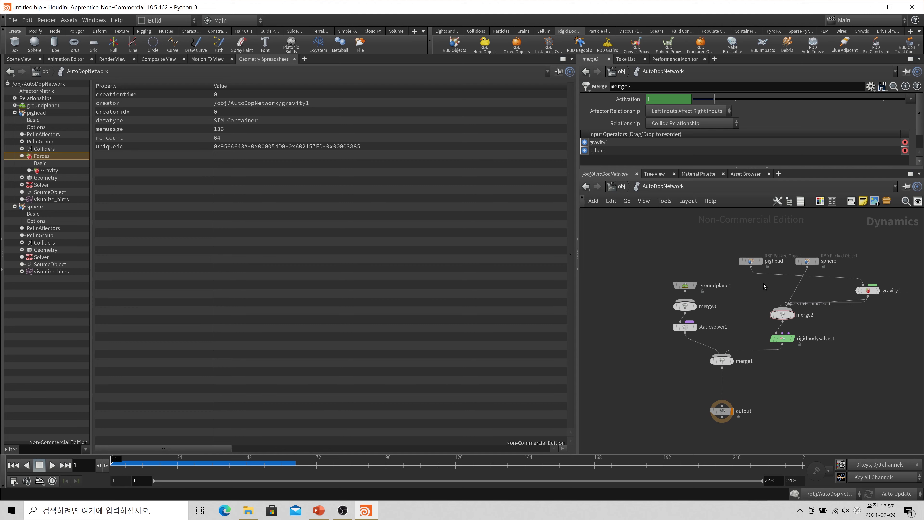
drag(763, 283, 751, 267)
drag(864, 282, 854, 325)
Step: Space out merge1, merge2 and rigidbodysolver1, and insert gravity1 between rigidbodysolver1 and merge1
drag(731, 365, 729, 380)
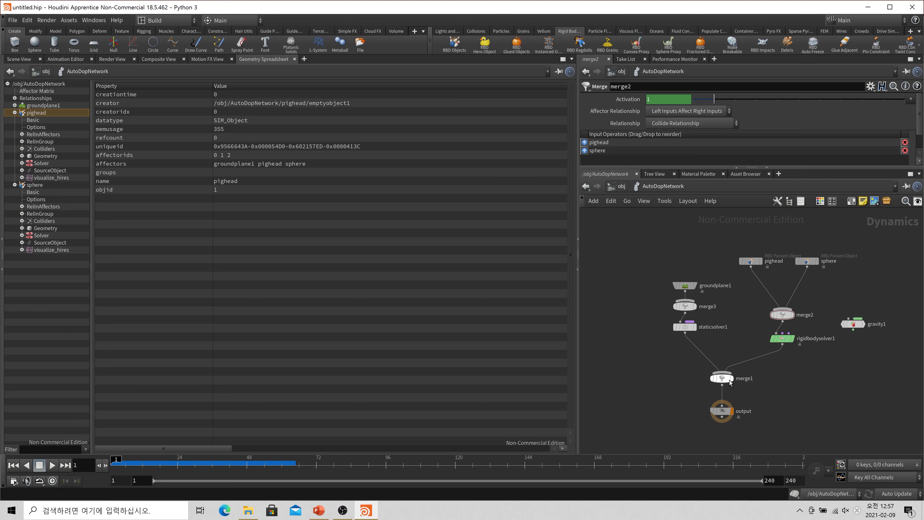
drag(817, 380, 781, 312)
drag(783, 315, 779, 301)
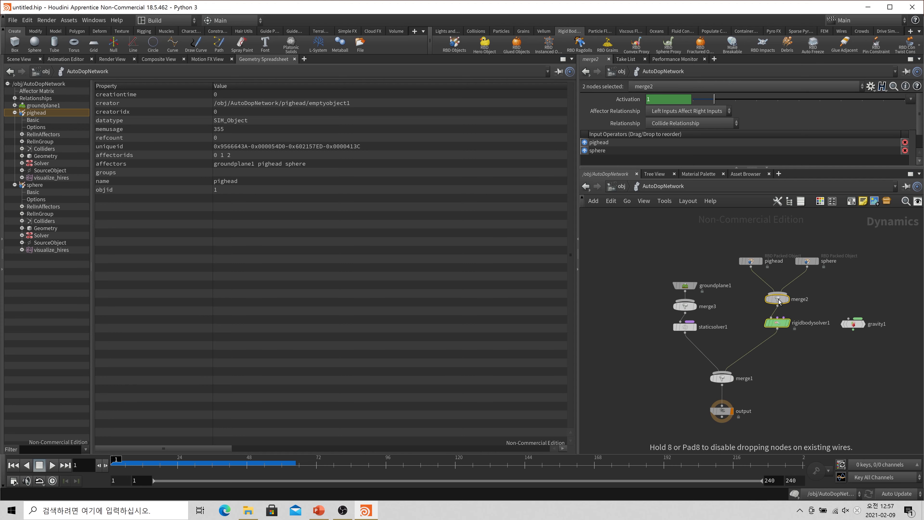
mouse_move(855, 324)
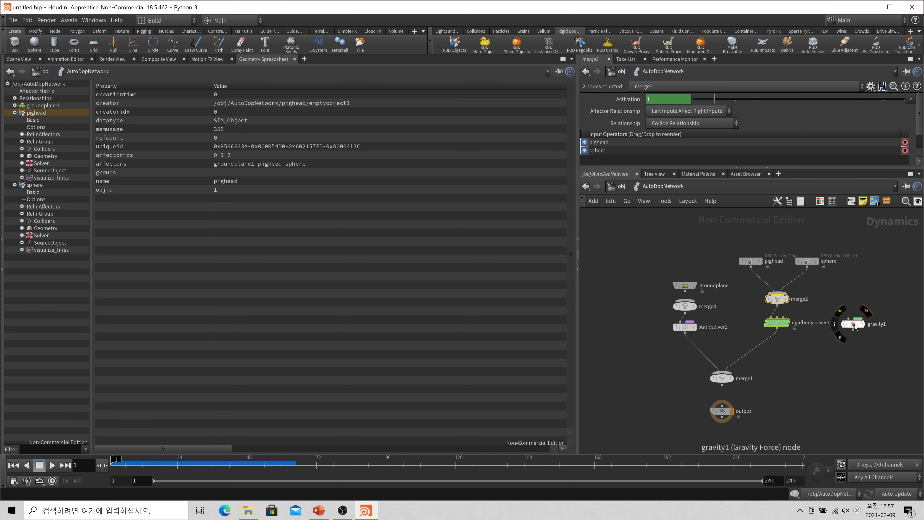
drag(855, 325, 778, 352)
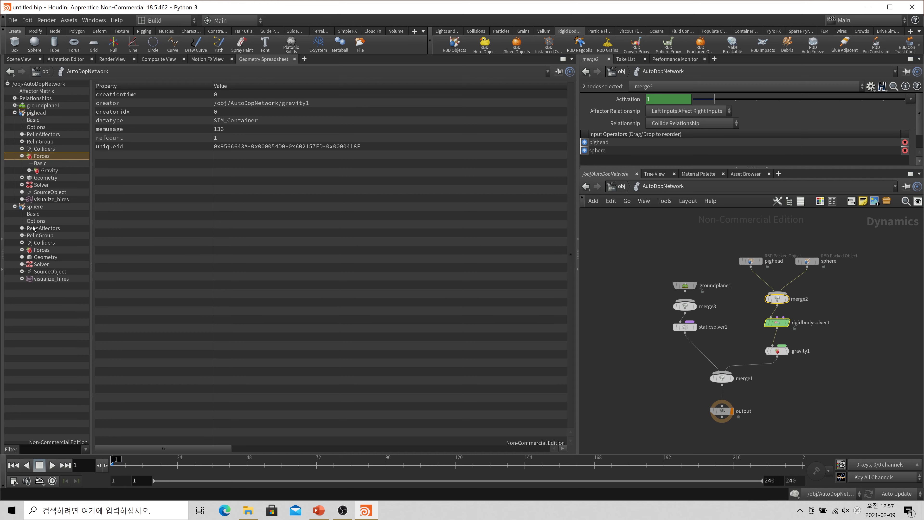
Step: Inspect the sphere's Forces data, play the simulation in the Scene View and return to frame 1
click(22, 250)
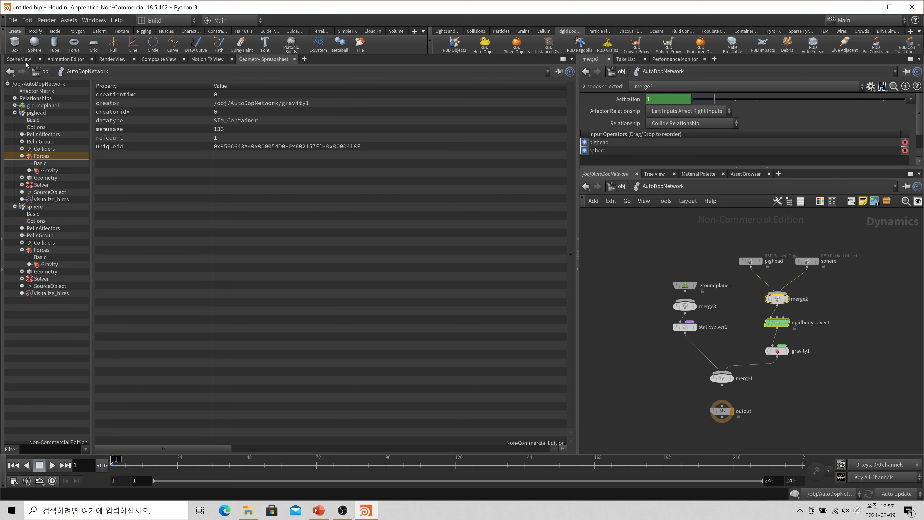
click(25, 60)
click(54, 468)
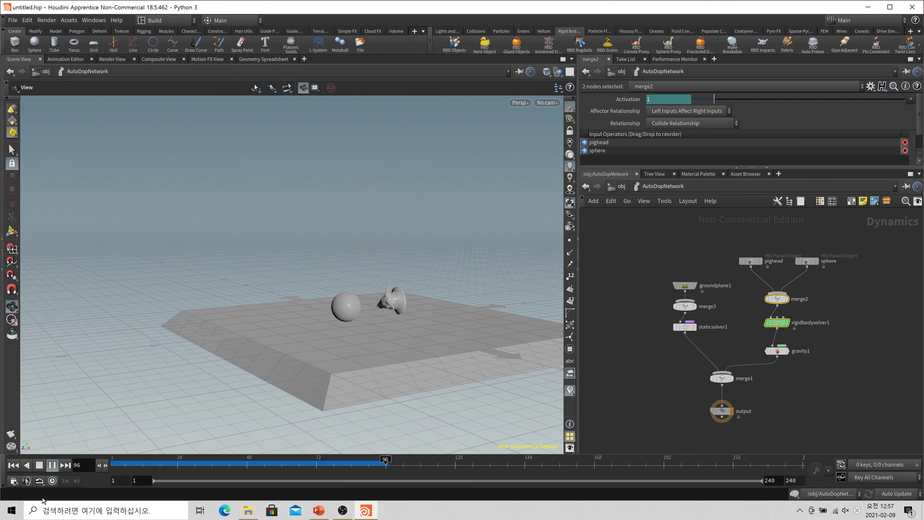
click(13, 466)
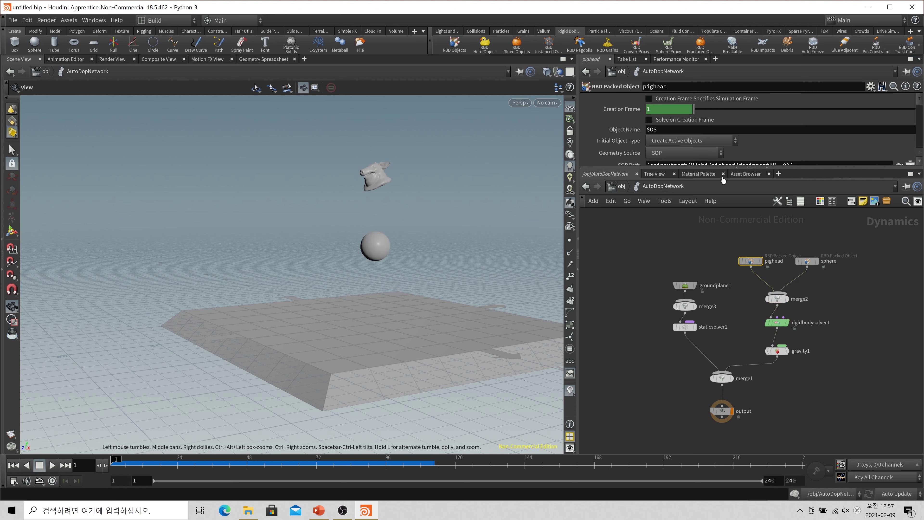
Step: Enlarge the parameter area, inspect merge2's inputs, resolve pighead's SOP Path to its node path and go to that node
drag(722, 170, 722, 250)
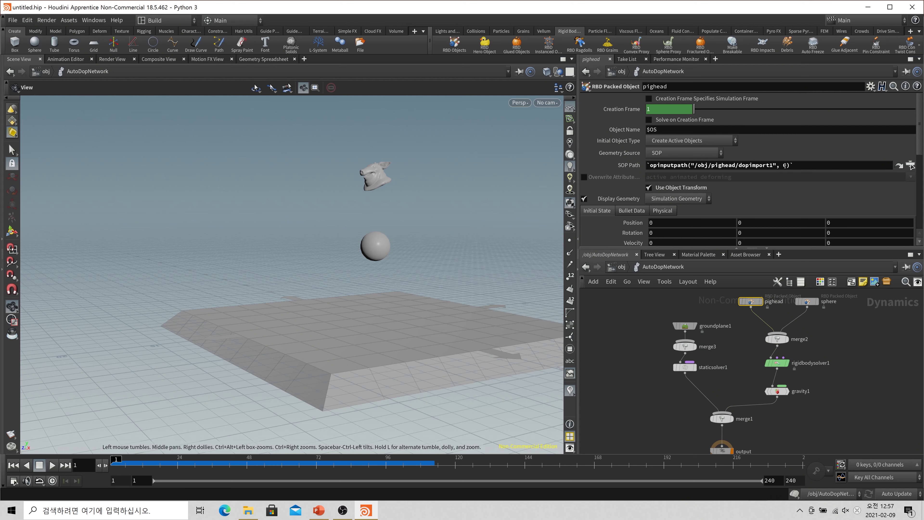
click(779, 340)
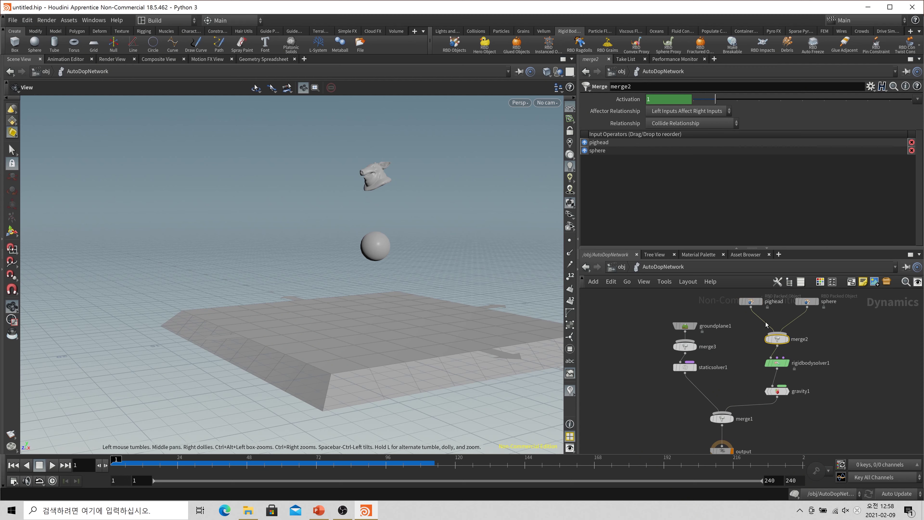
click(750, 301)
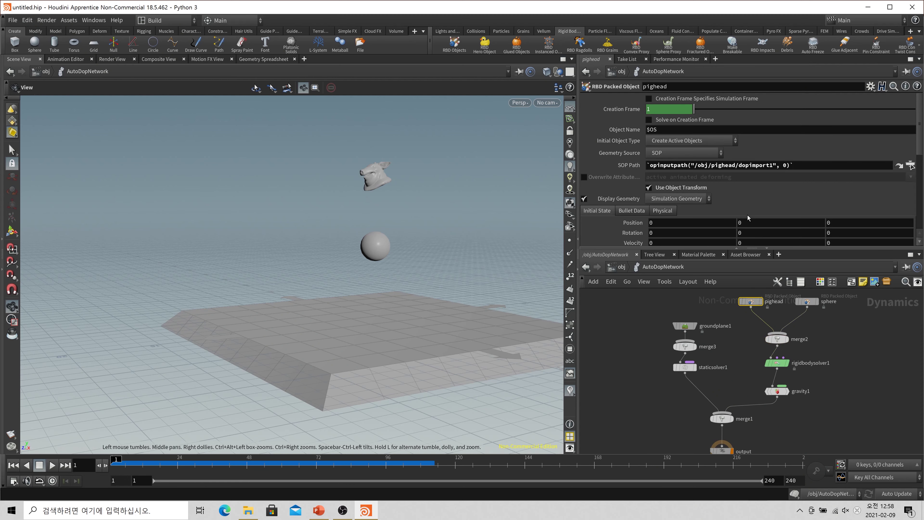
double_click(786, 166)
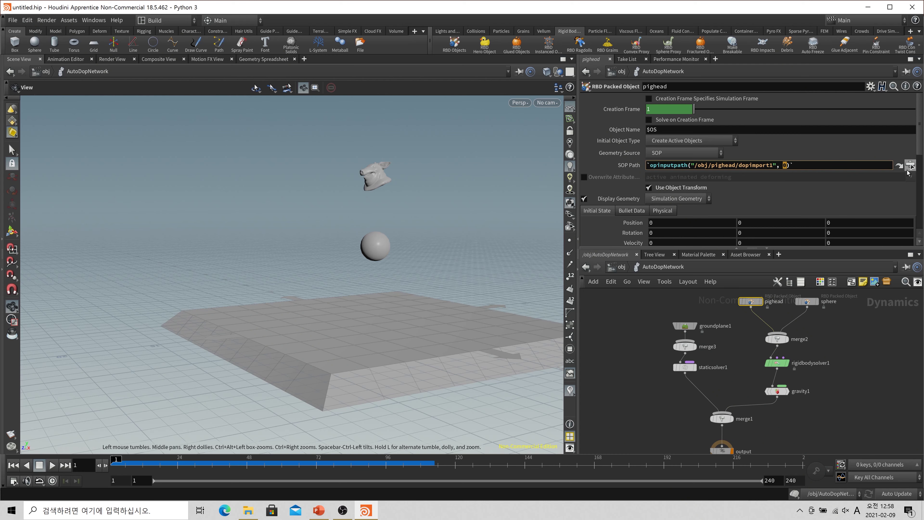
click(628, 166)
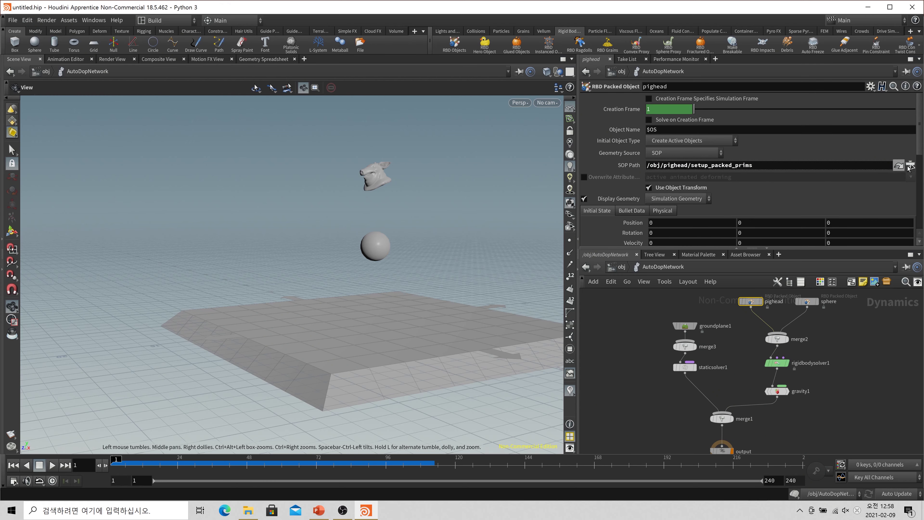
click(900, 165)
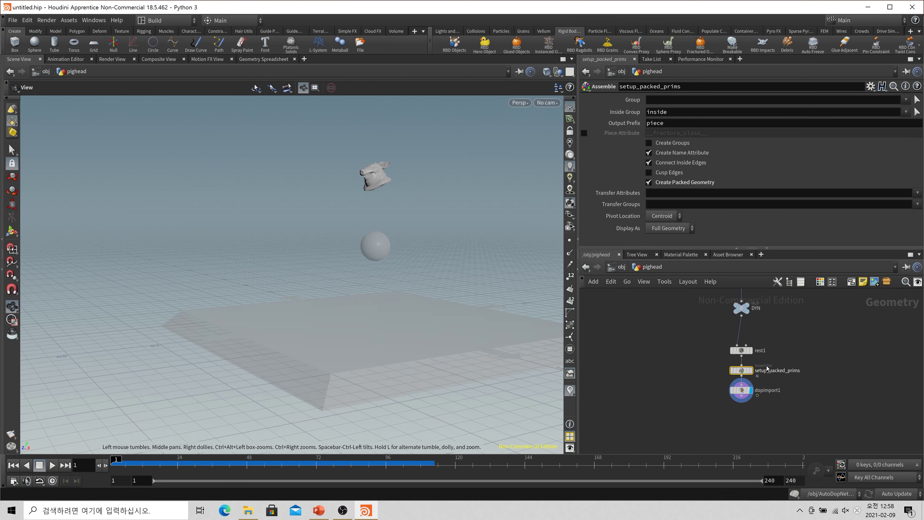
Step: Move dopimport1 further below setup_packed_prims, put the display flag on setup_packed_prims, and return to AutoDopNetwork
drag(748, 390, 749, 426)
click(719, 384)
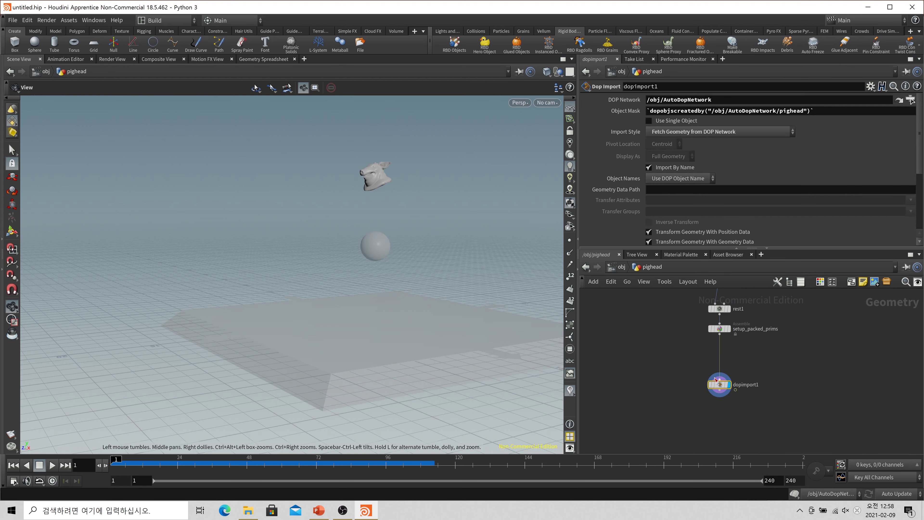
click(728, 329)
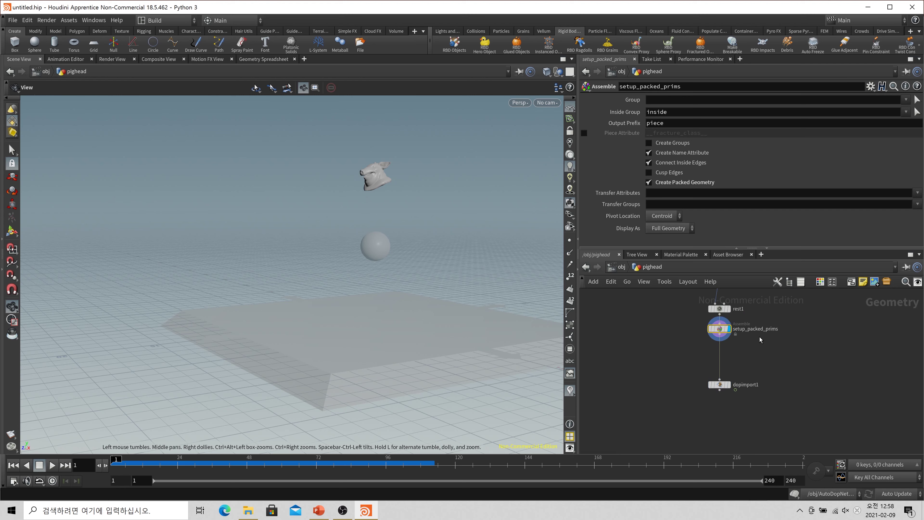
key(h)
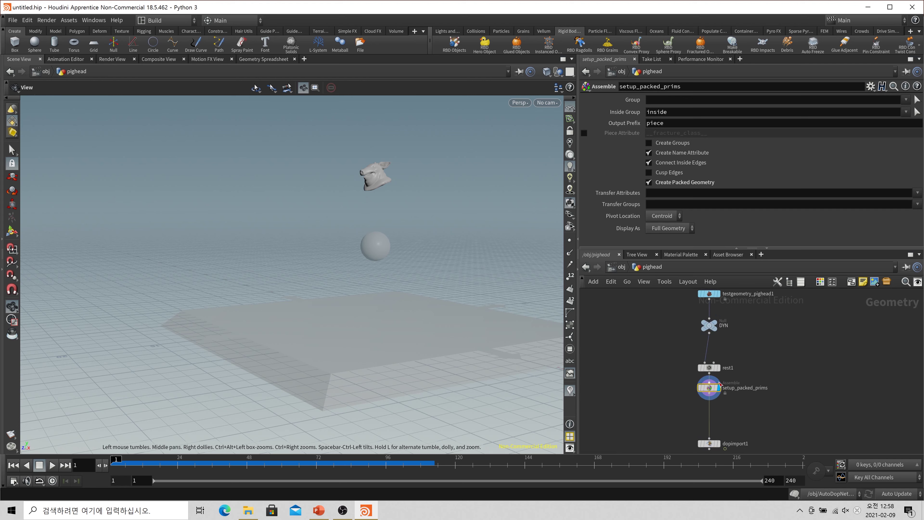
drag(688, 359, 749, 404)
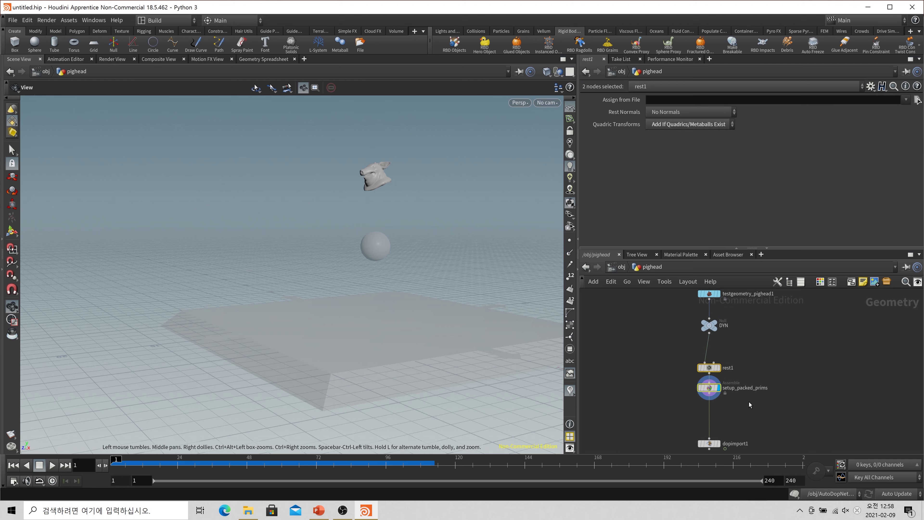
click(586, 267)
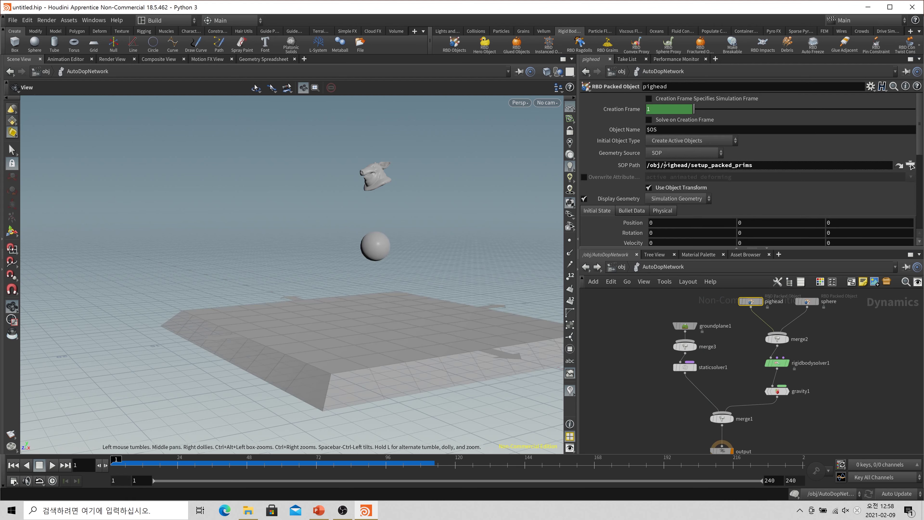
Step: Examine pighead's initial state and its physical parameters, including density, rotational stiffness, bounce and friction
scroll(665, 165, down, 2)
scroll(665, 130, up, 2)
scroll(804, 183, down, 5)
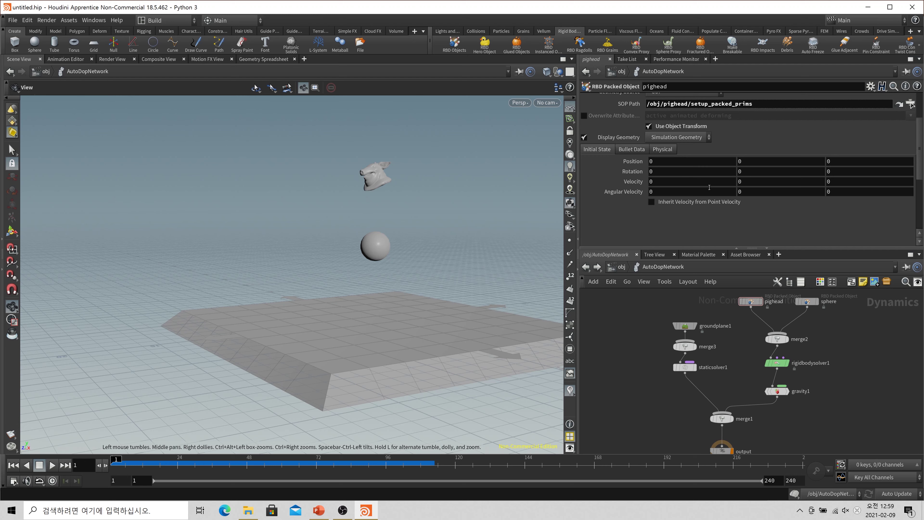
click(672, 151)
scroll(809, 202, down, 2)
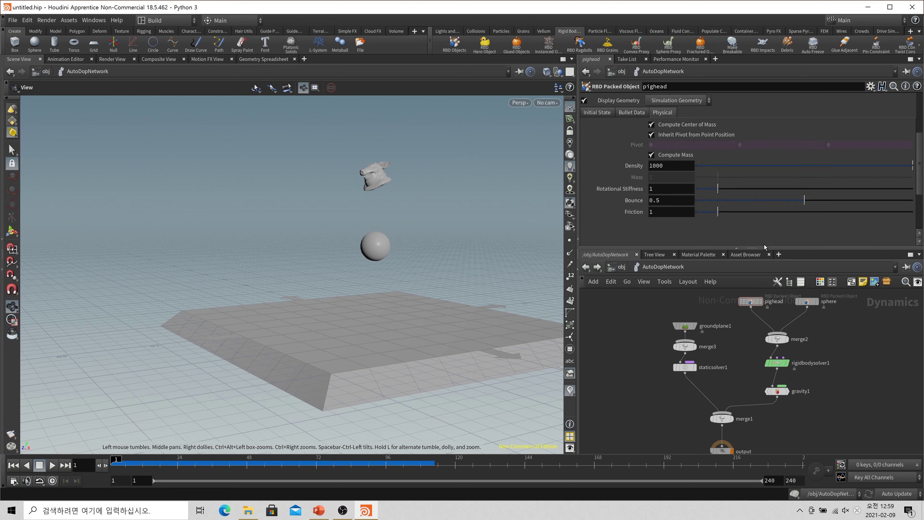
scroll(669, 203, up, 1)
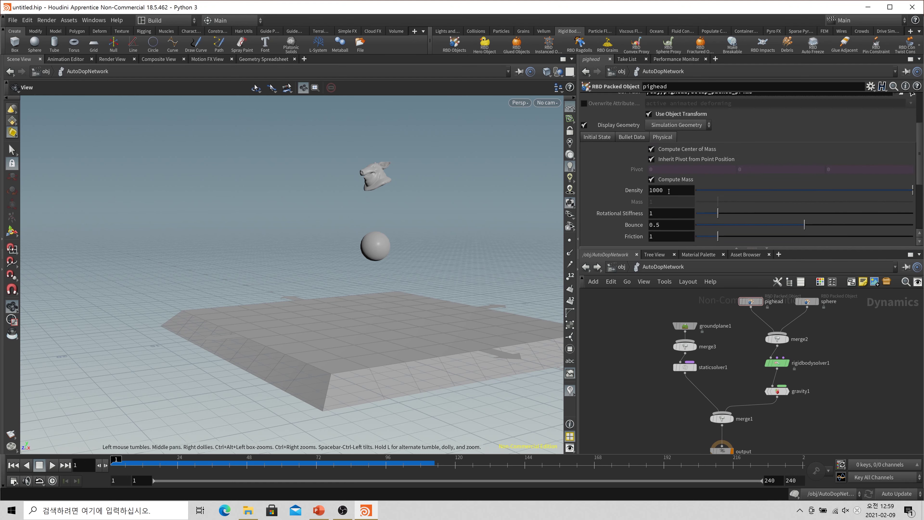
scroll(669, 191, down, 1)
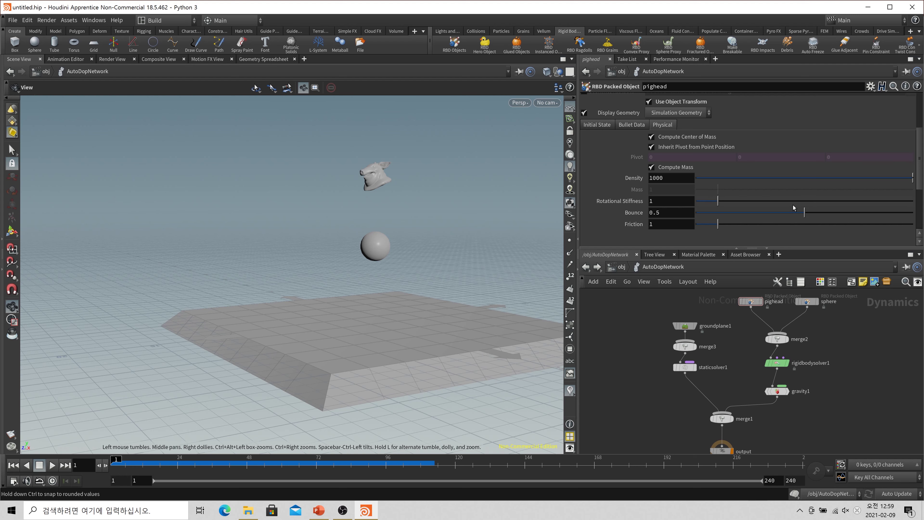
click(707, 201)
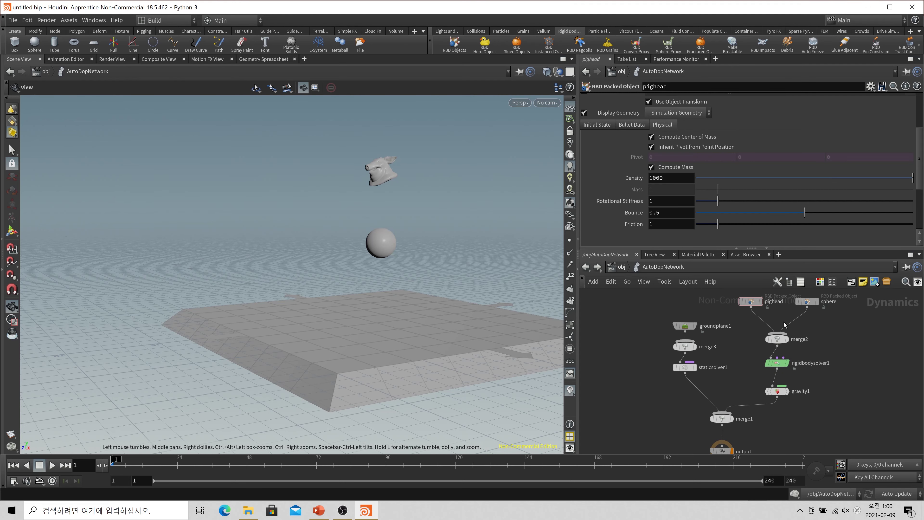
Step: Disconnect pighead from merge2 and hide the other objects in the Scene View
key(y)
drag(778, 313, 760, 322)
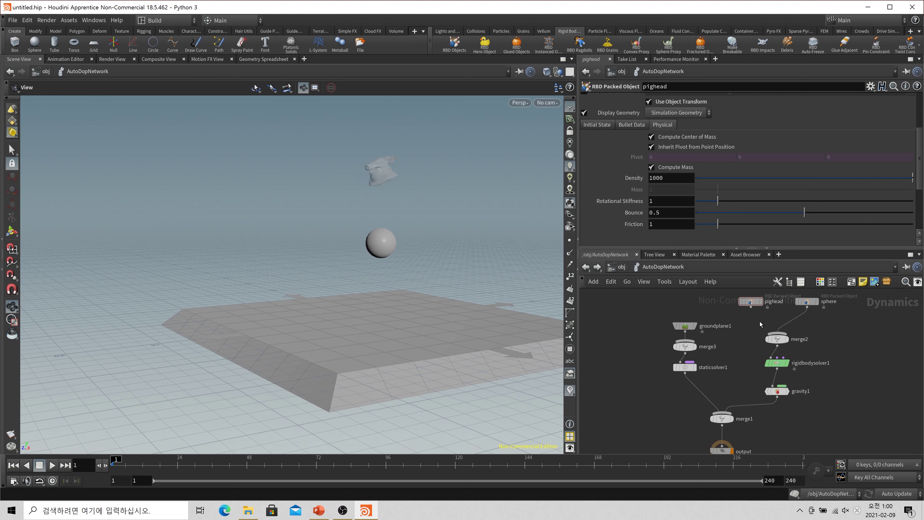
click(559, 71)
click(583, 103)
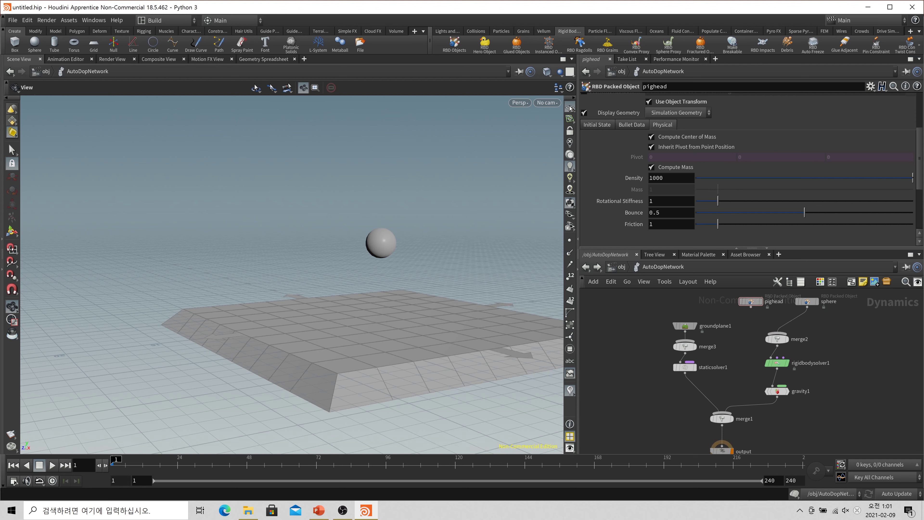
Step: Set the sphere's Bounce to 0, play the simulation and return to frame 1
click(808, 301)
drag(729, 214, 695, 215)
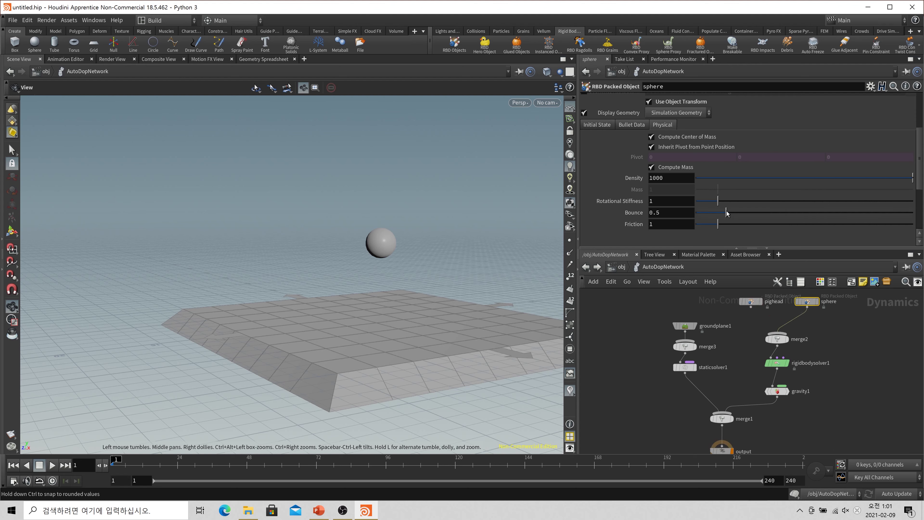
click(52, 465)
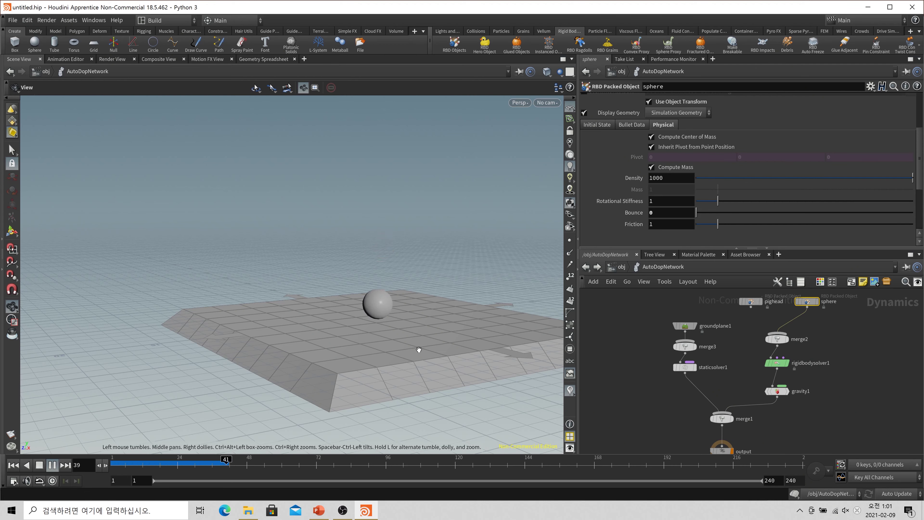
click(13, 466)
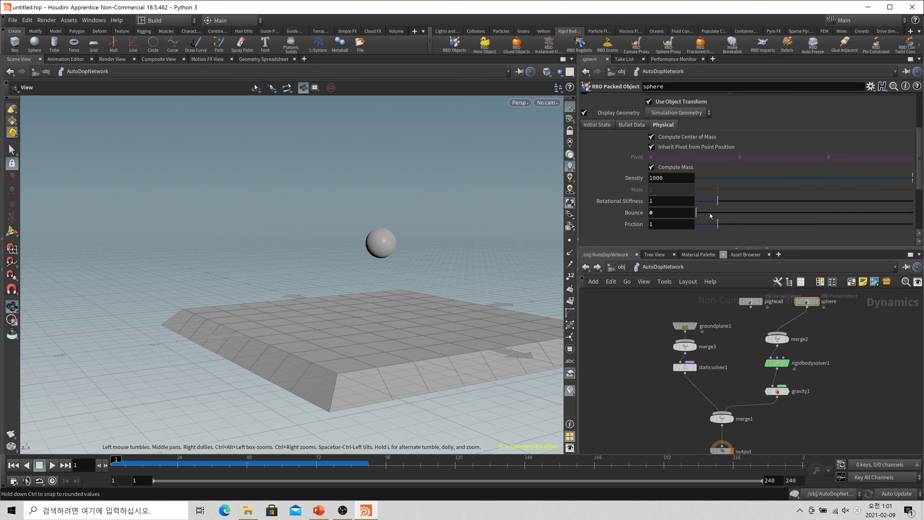
Step: Set the sphere's Bounce to 1, replay the simulation and return to frame 1
drag(696, 213, 912, 212)
click(52, 465)
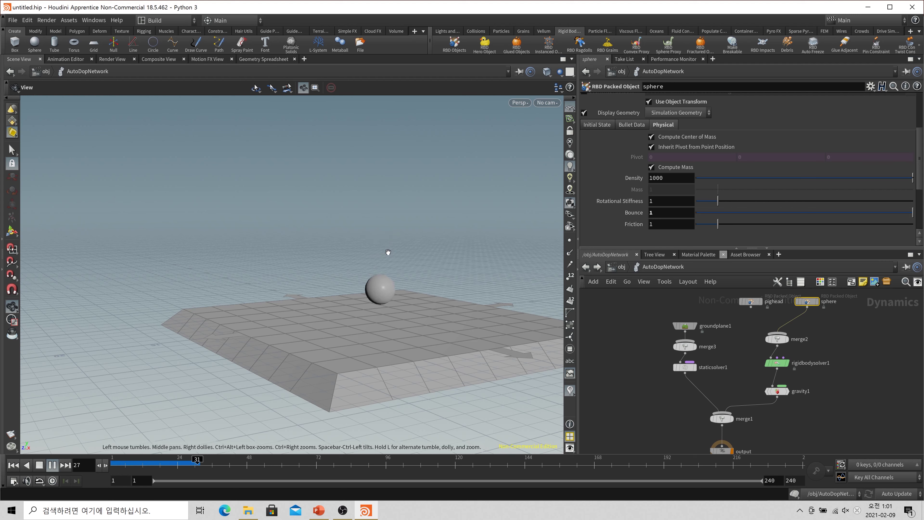
mouse_move(114, 465)
mouse_down()
mouse_move(199, 473)
mouse_move(113, 465)
mouse_up()
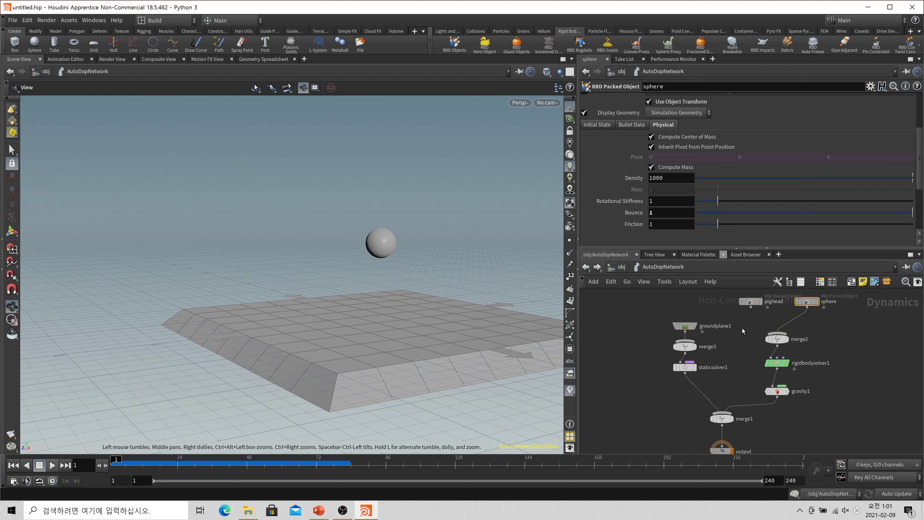
Step: Set the physical Bounce of groundplane1 to 1, play the simulation and return to frame 1
click(662, 325)
click(632, 143)
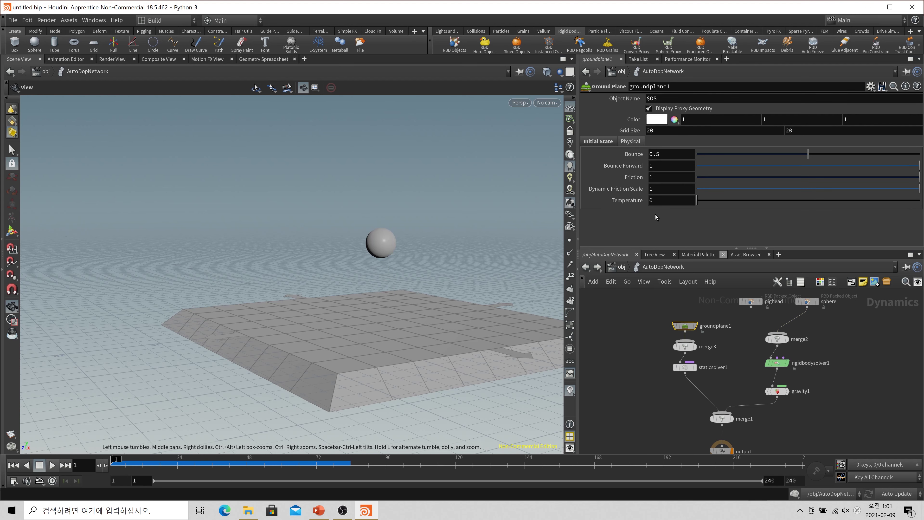
double_click(670, 154)
text(1)
key(Return)
click(52, 465)
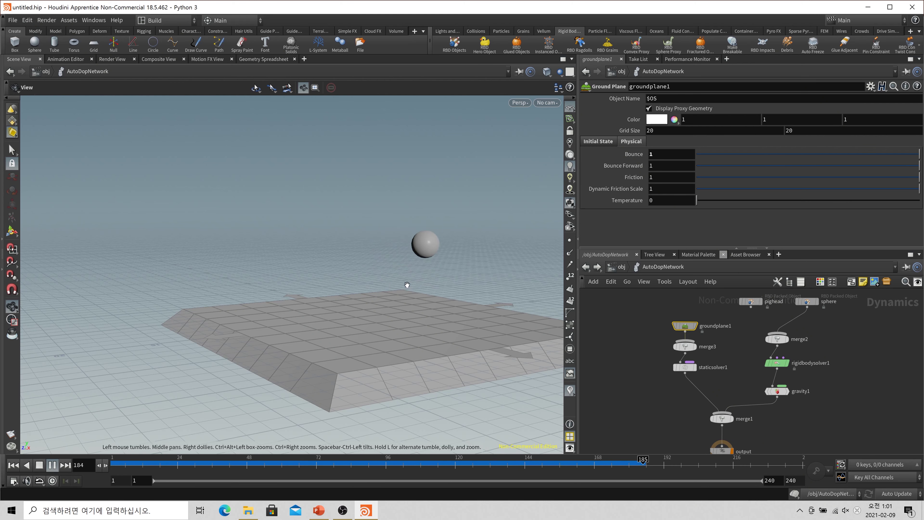
click(17, 466)
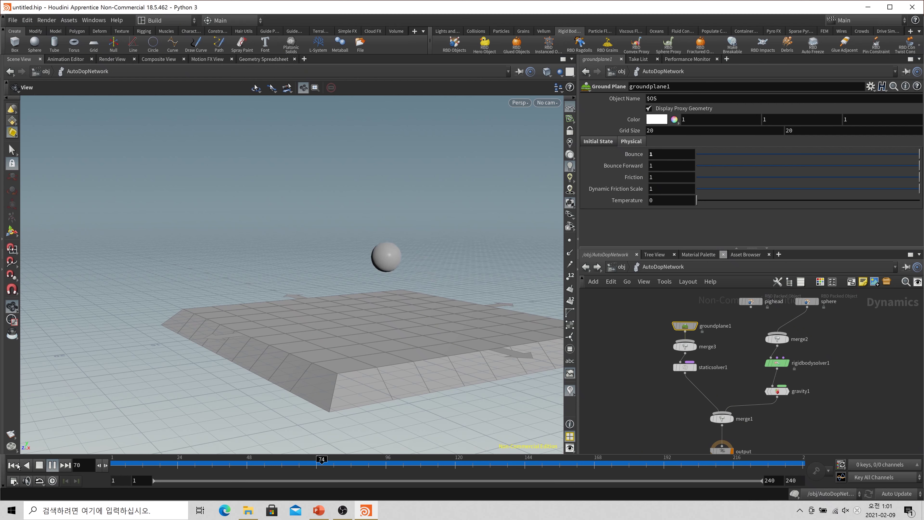
Step: Set the Bounce of groundplane1 to 0.5 and reconnect pighead to merge2
text(0.5)
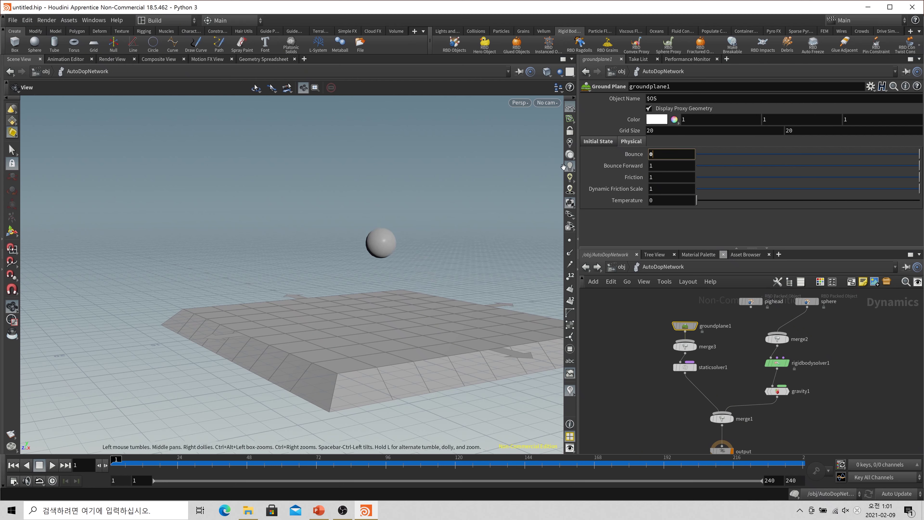
key(Return)
click(807, 302)
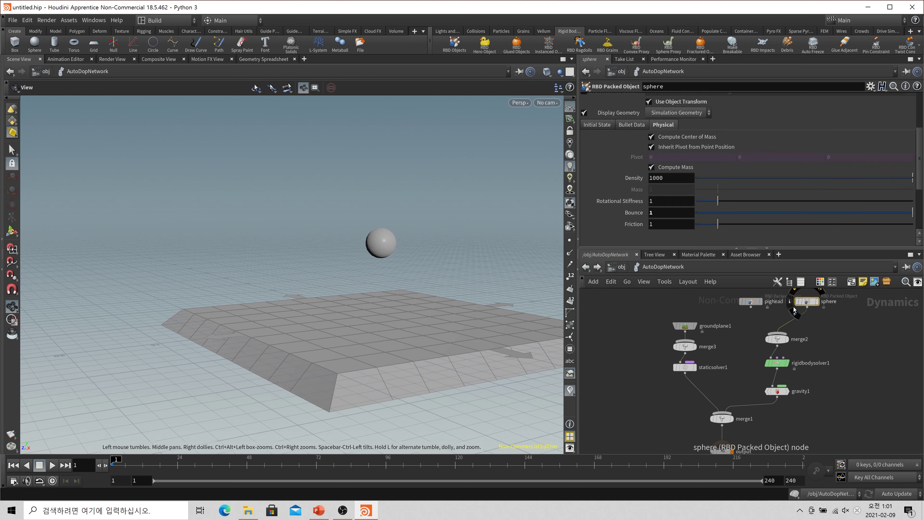
drag(750, 314, 777, 332)
Step: Review merge2's input operators, go to pighead from that list and examine its Bullet Data
click(778, 339)
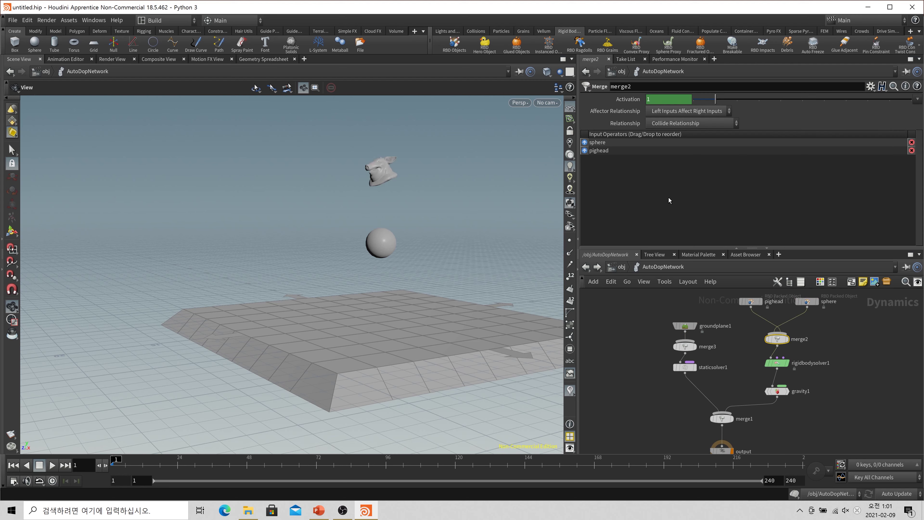
click(585, 151)
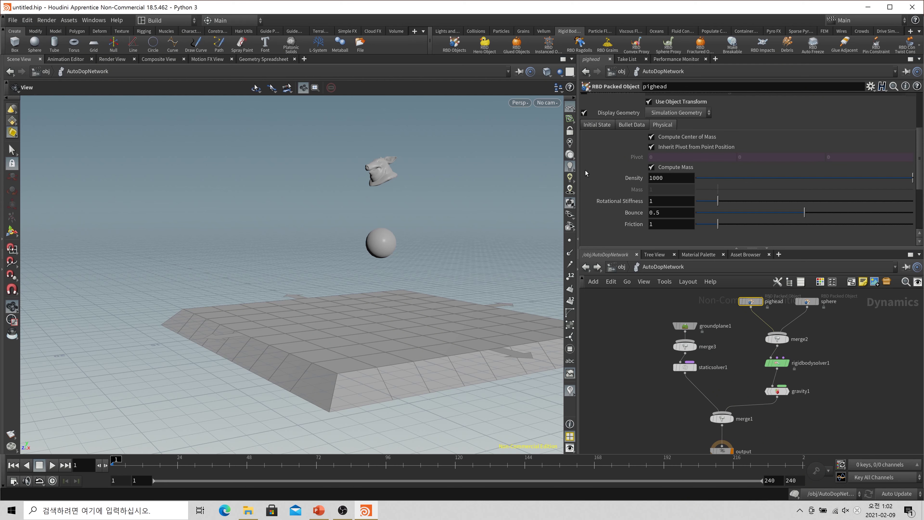
click(641, 125)
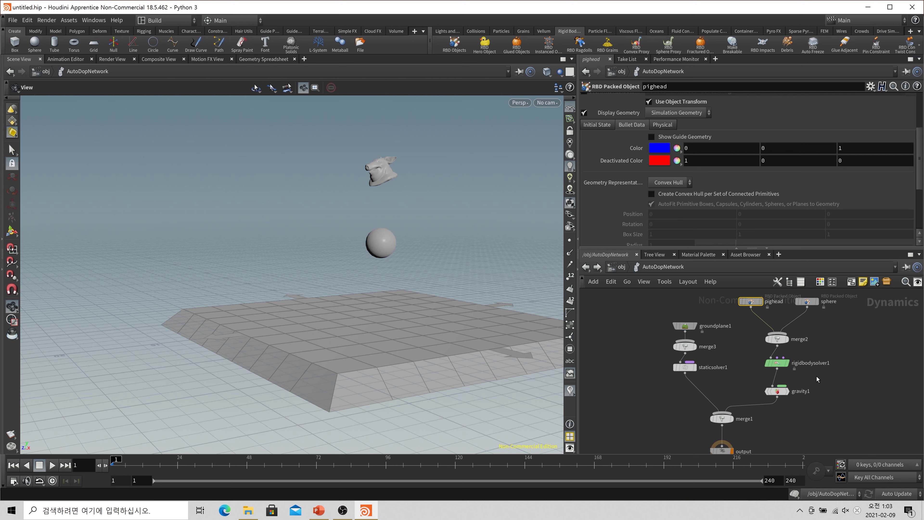
Step: Set rigidbodysolver1's Solver Engine to RBD and compare its RBD and Bullet settings
click(782, 362)
click(660, 99)
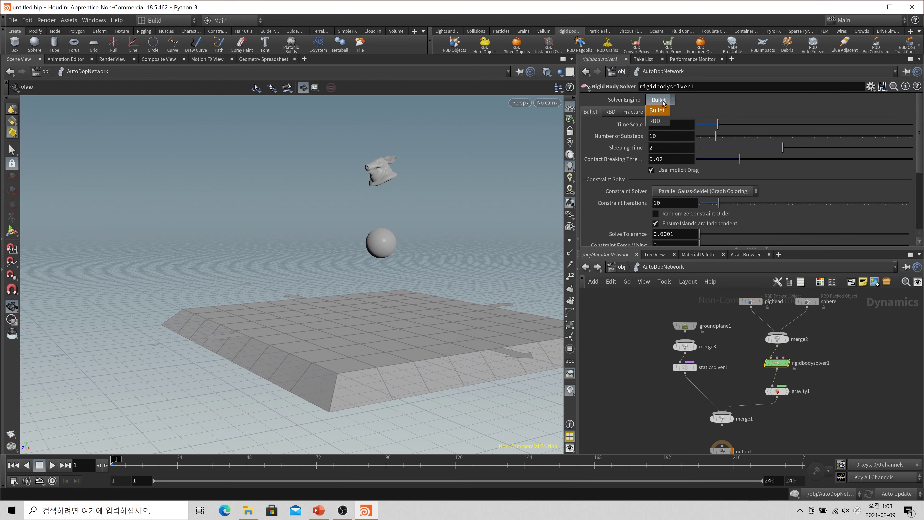
click(658, 122)
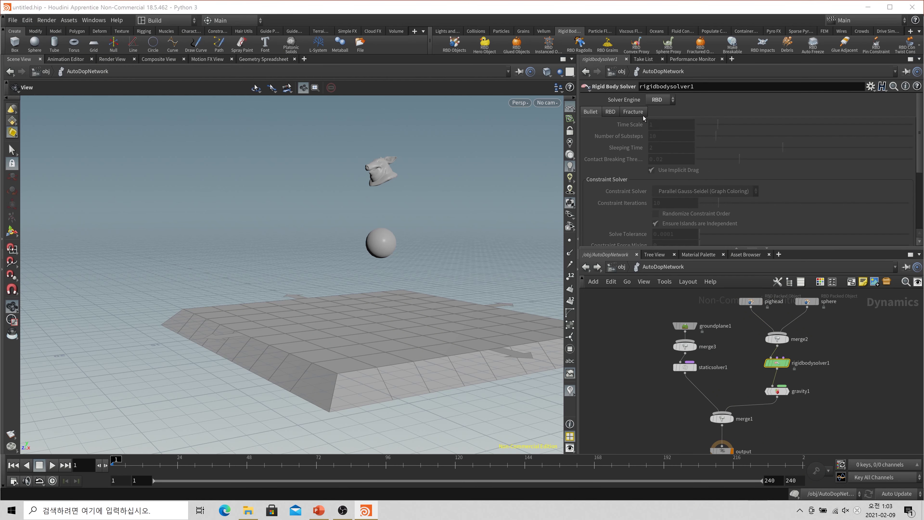
click(611, 111)
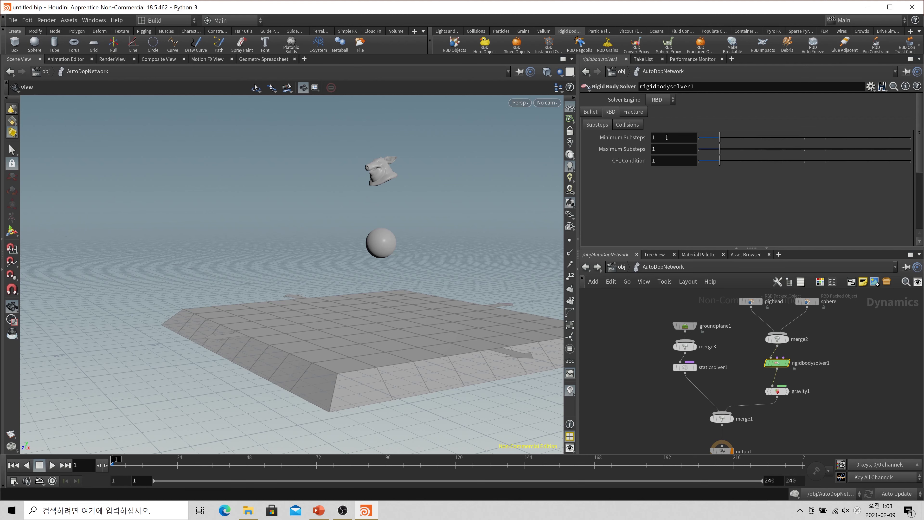
click(590, 111)
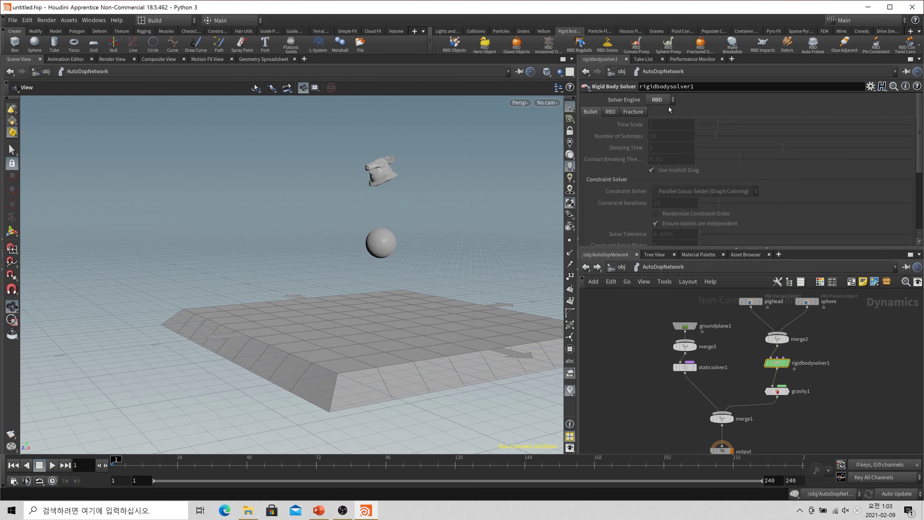
Step: Set the rigid body solver's engine to Bullet, switching between the engine options to compare their parameters
click(667, 101)
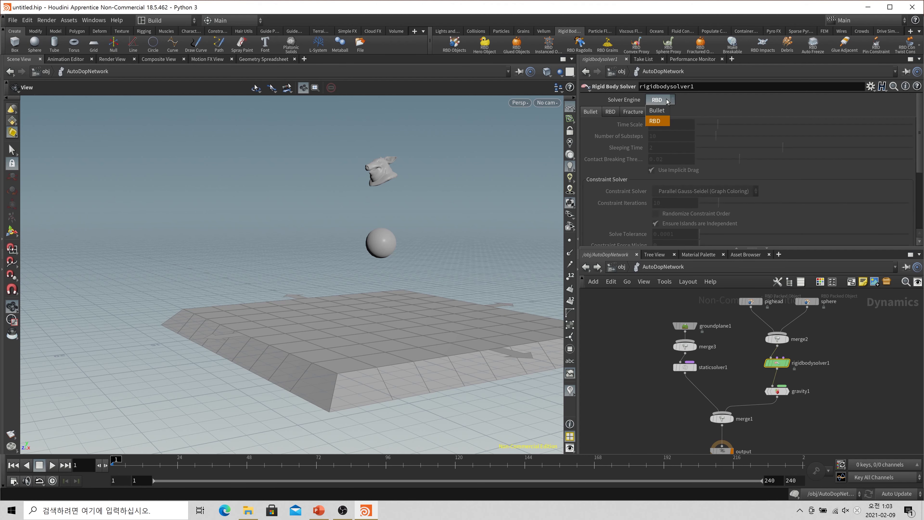
click(659, 111)
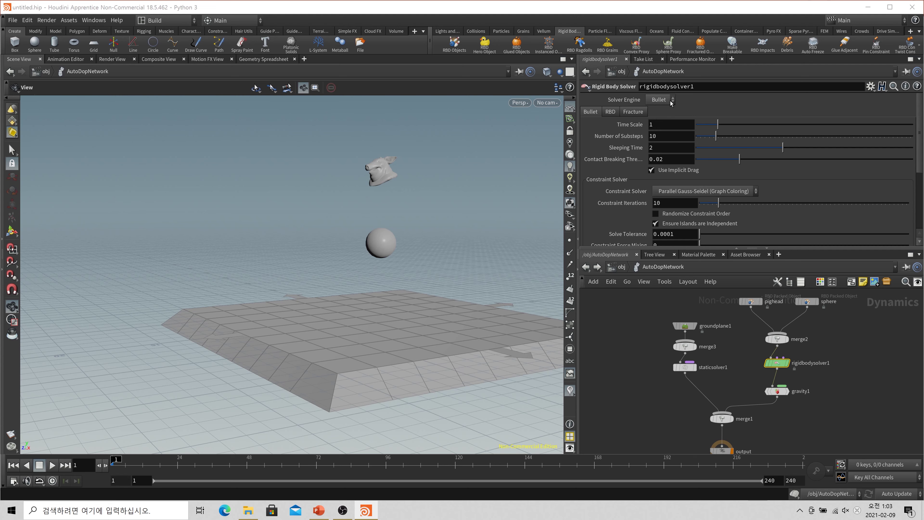
click(657, 101)
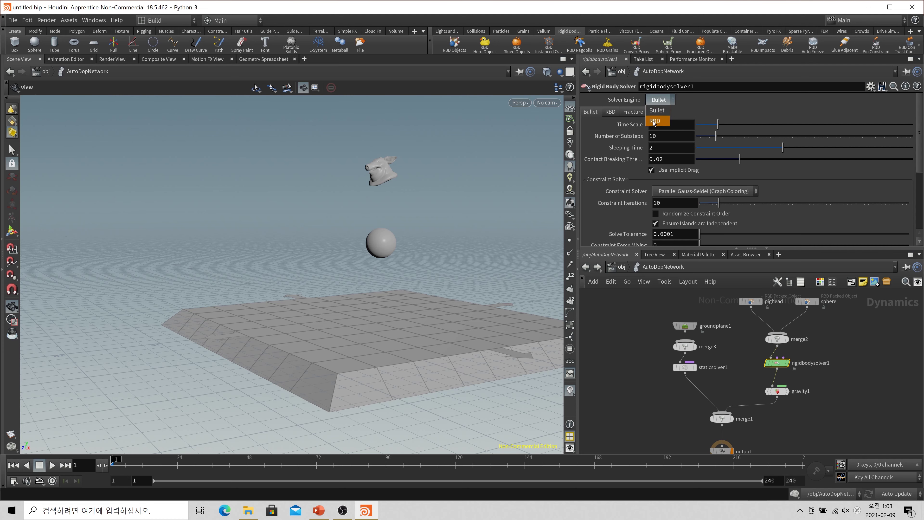
click(657, 111)
click(659, 99)
click(658, 111)
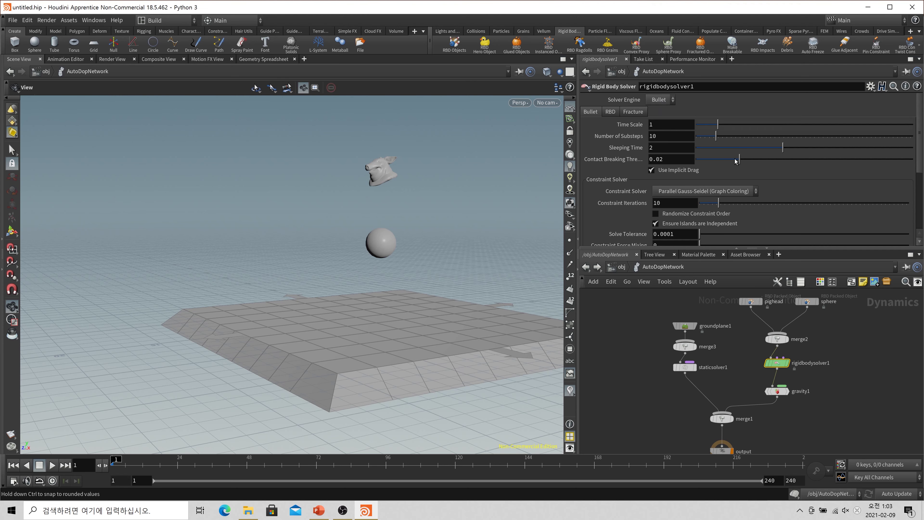
Step: Enlarge the parameter area and examine the pighead packed object's Bullet Data settings alongside the rigid body solver's Bullet parameters
click(751, 301)
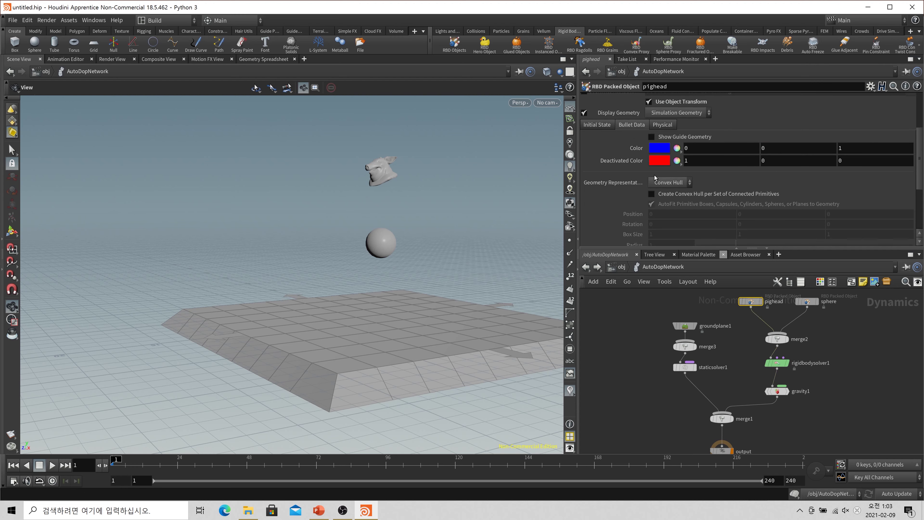
drag(649, 249, 648, 286)
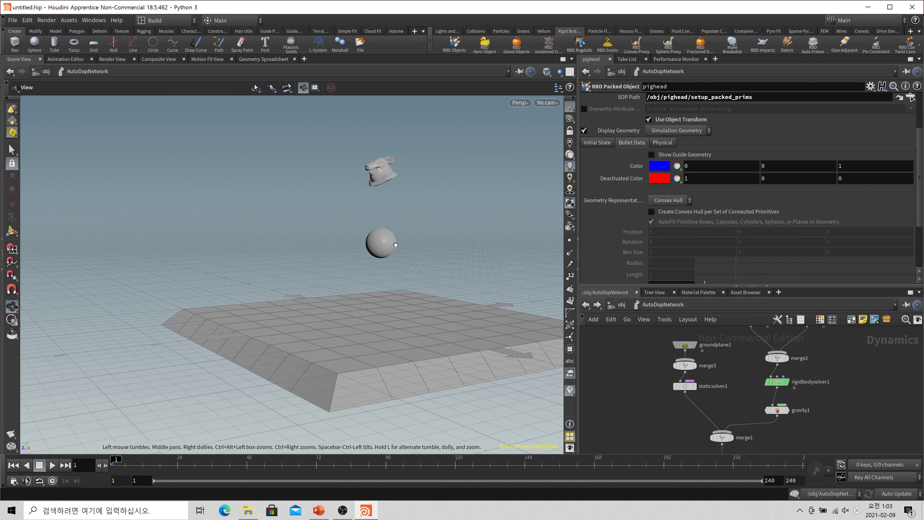
drag(395, 245, 422, 248)
click(778, 381)
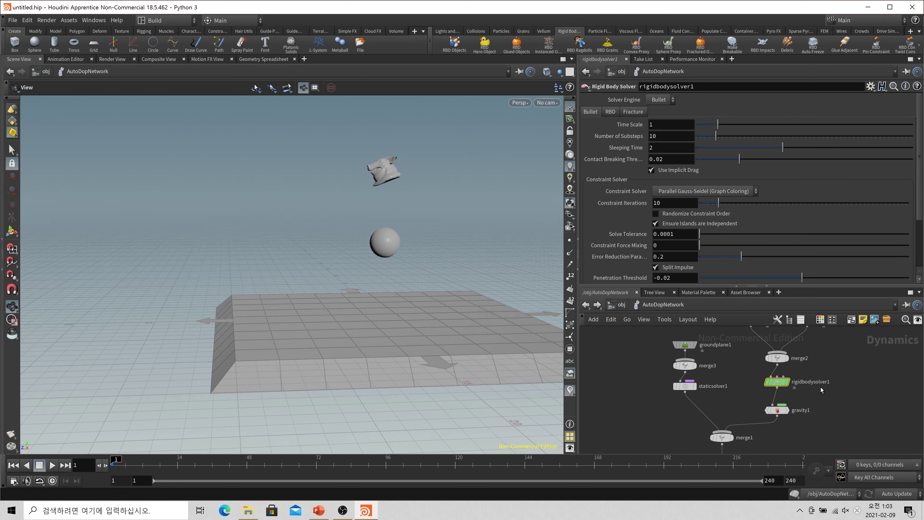
middle_drag(749, 361, 740, 400)
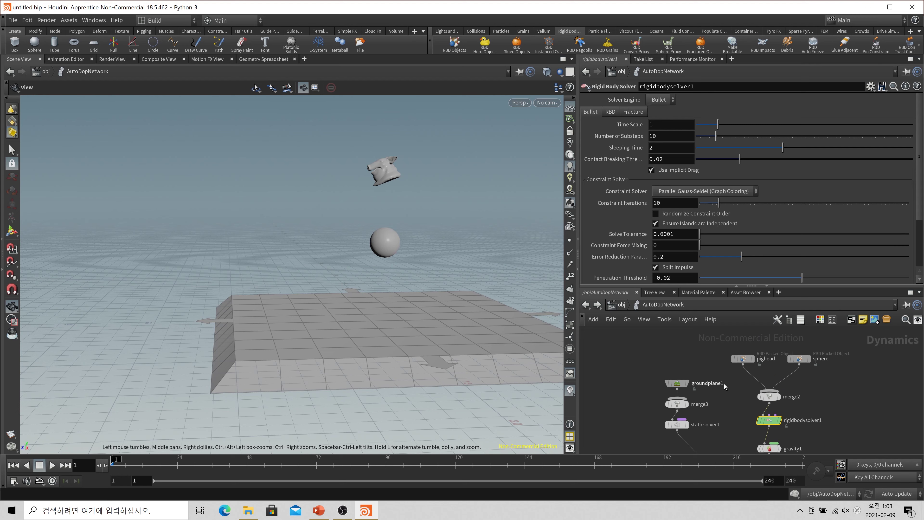
click(742, 359)
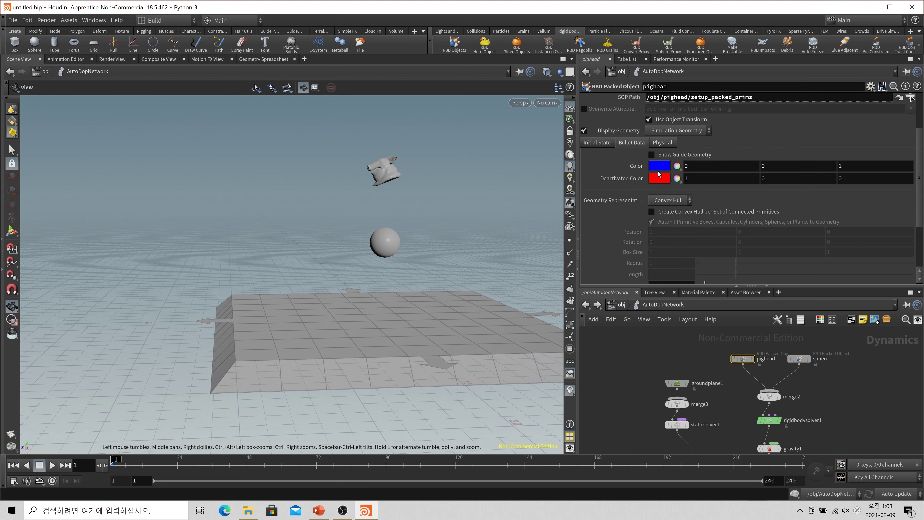
scroll(681, 184, down, 3)
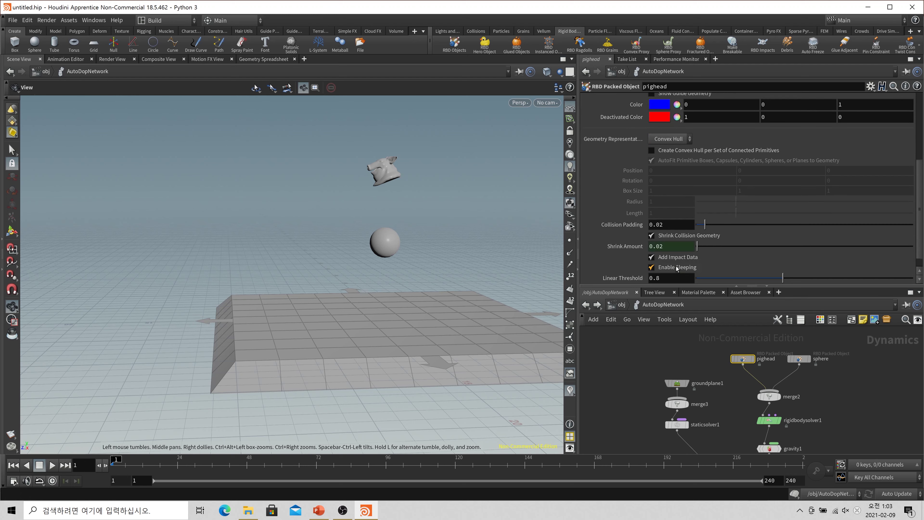
scroll(691, 240, up, 3)
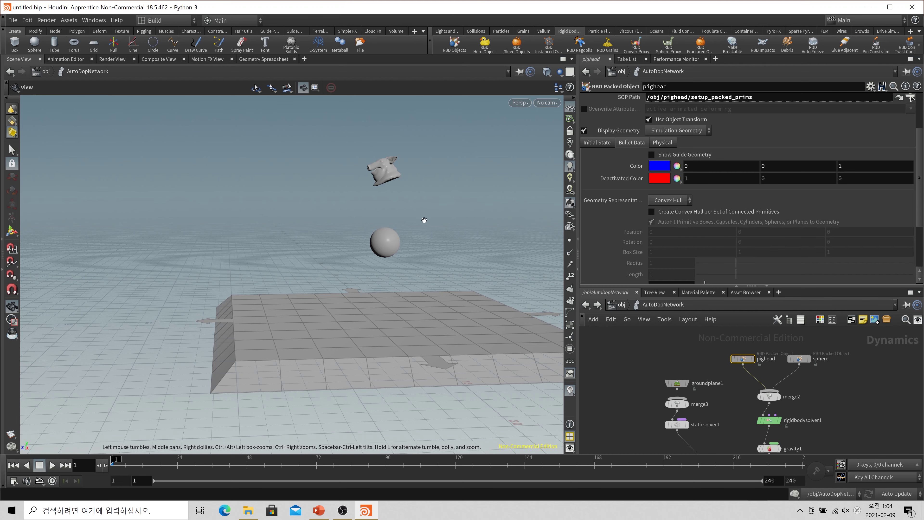
Step: Show the pighead's Bullet guide geometry, examine its convex hull collision shape from several angles, and hide the guide again
right_drag(423, 219, 532, 200)
drag(533, 200, 432, 223)
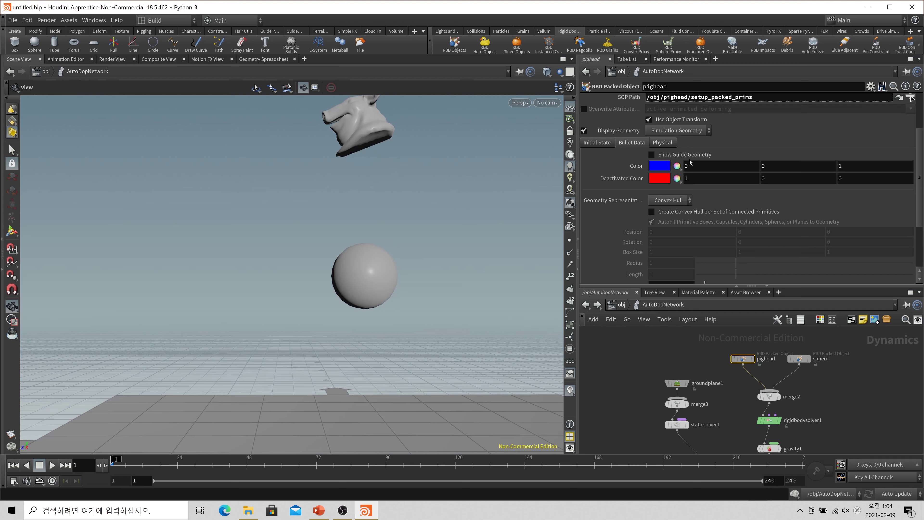
drag(388, 275, 495, 228)
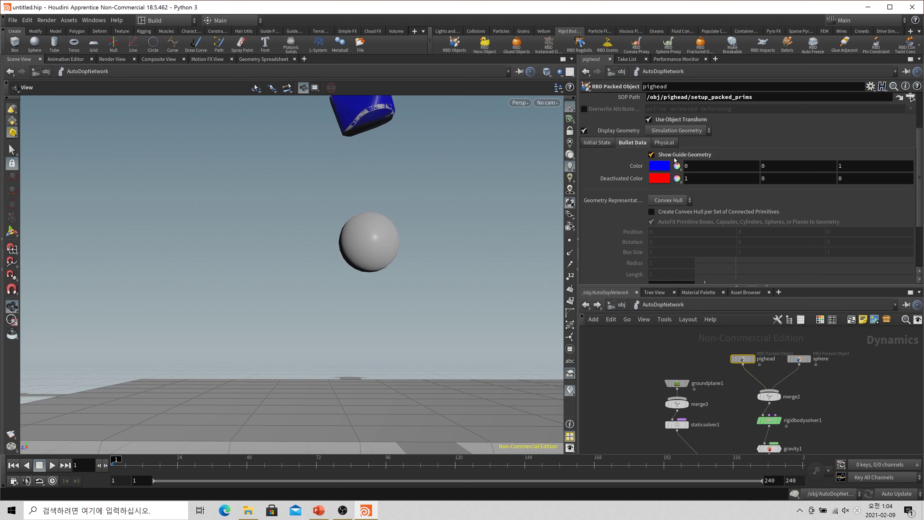
drag(423, 198, 451, 140)
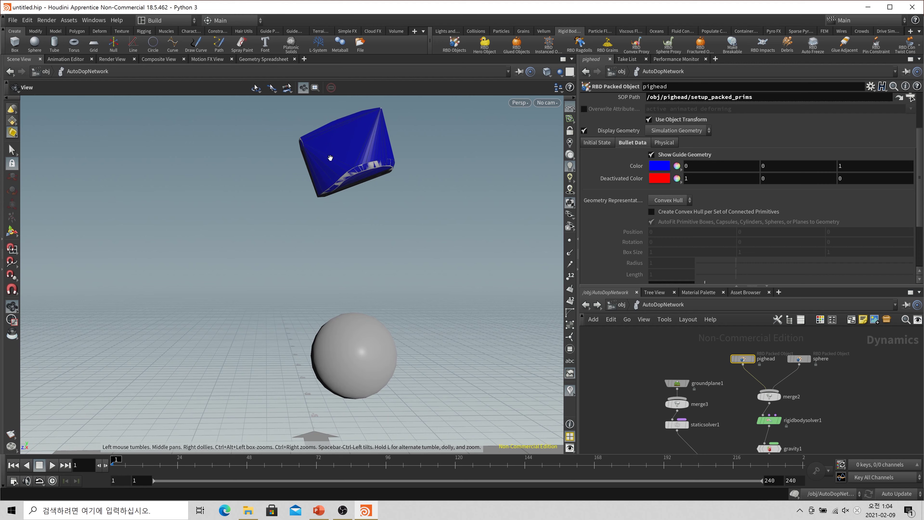
drag(408, 221, 367, 251)
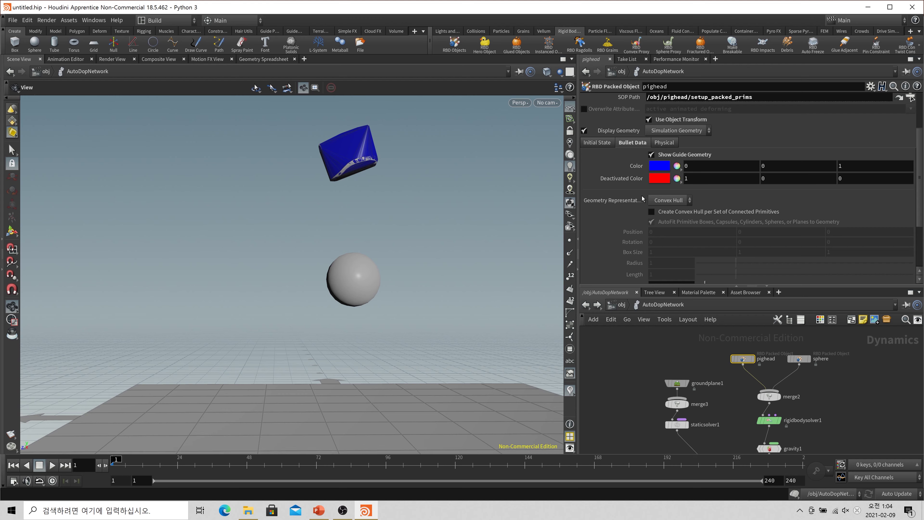
drag(377, 181, 528, 172)
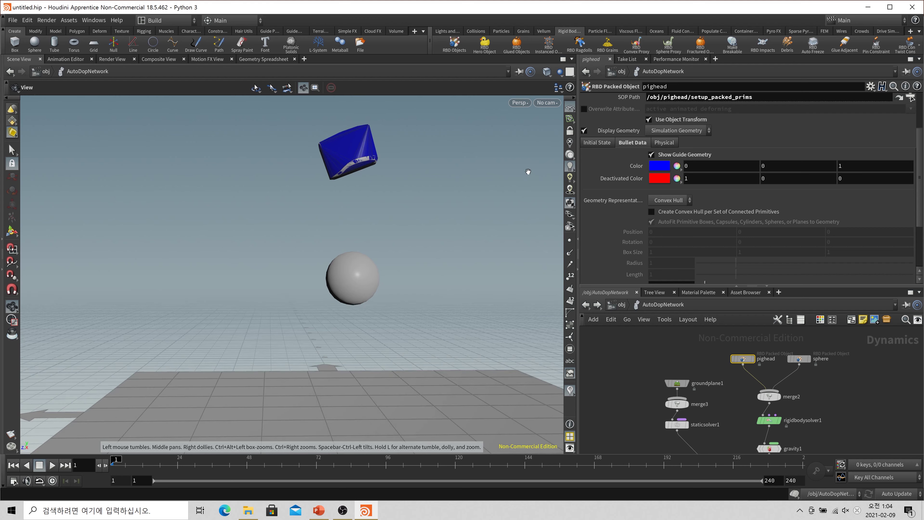
click(651, 154)
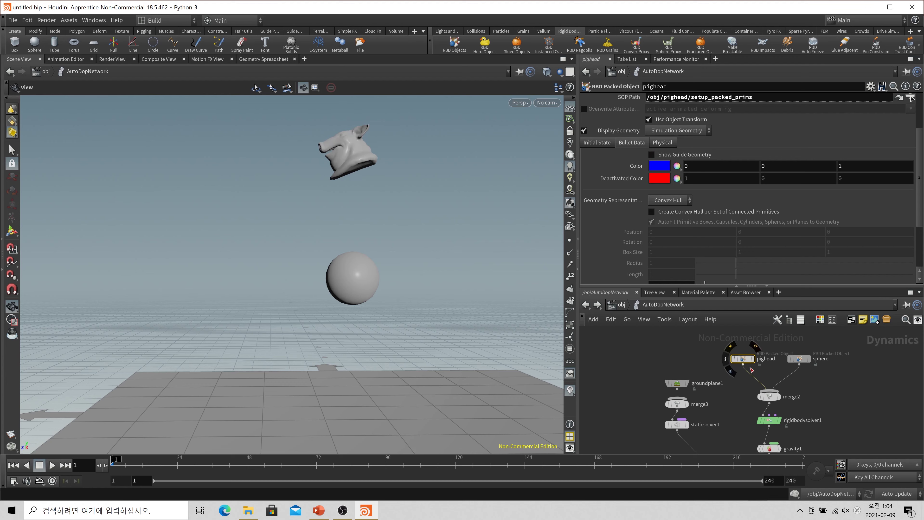
Step: Set the uniform scale of sphere1 inside the sphere object to 0.4
click(622, 306)
click(667, 375)
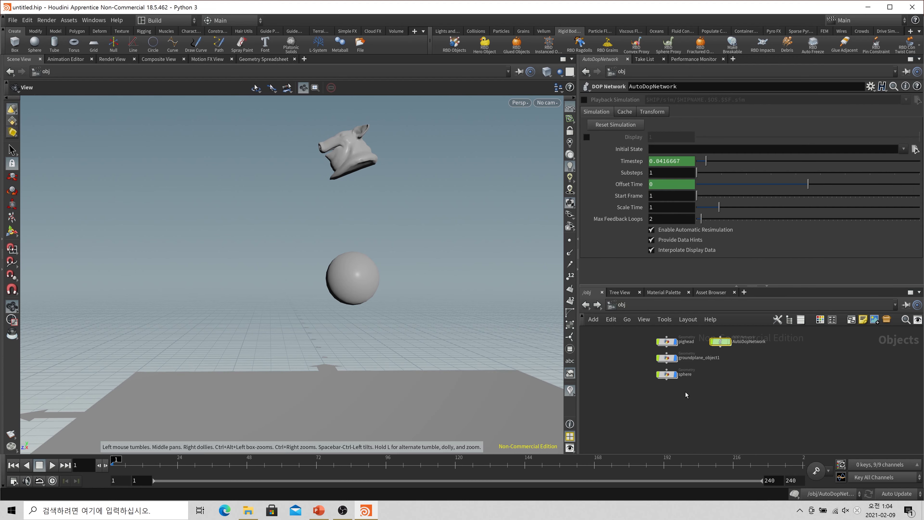
double_click(668, 374)
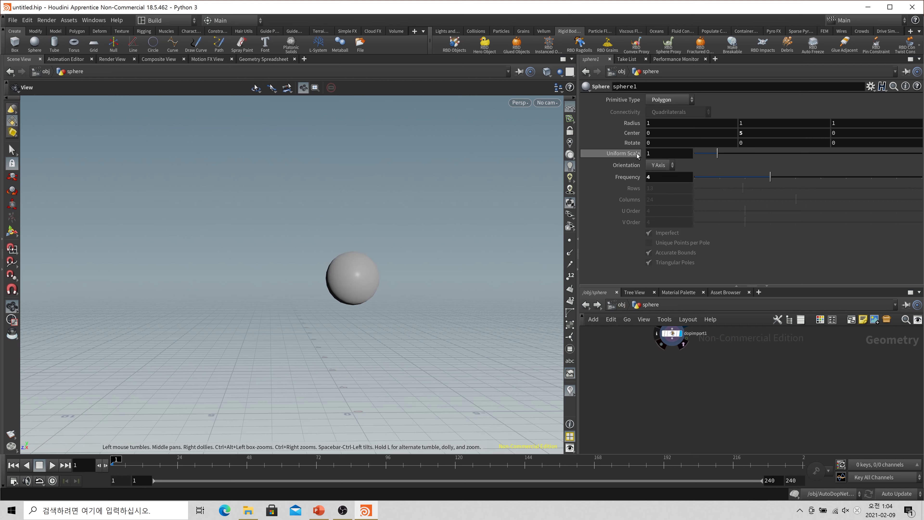
middle_drag(632, 162, 597, 154)
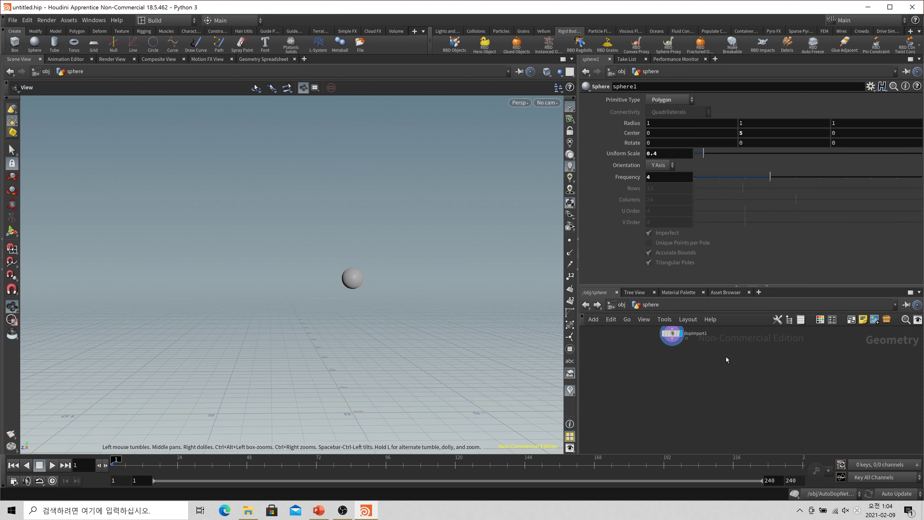
Step: Rotate the pig head test geometry inside the pighead object about the X axis and return to the object level
click(620, 304)
double_click(669, 344)
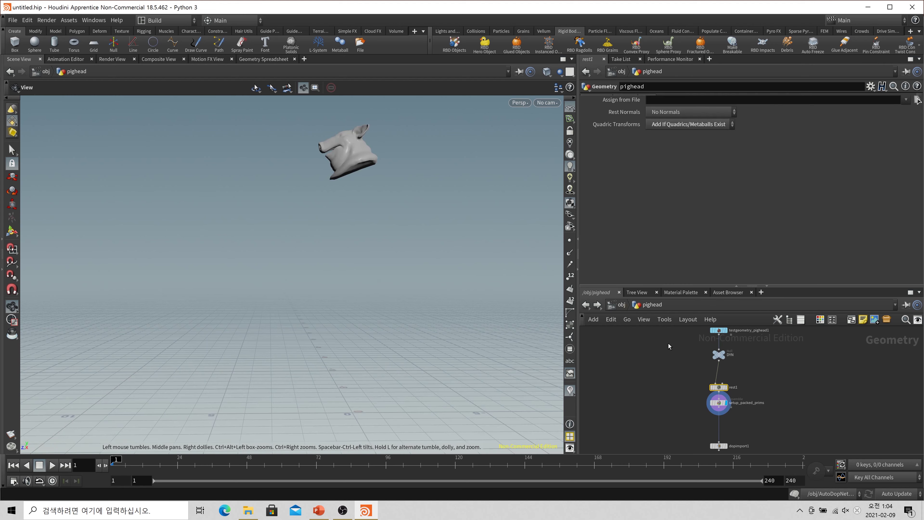
click(719, 329)
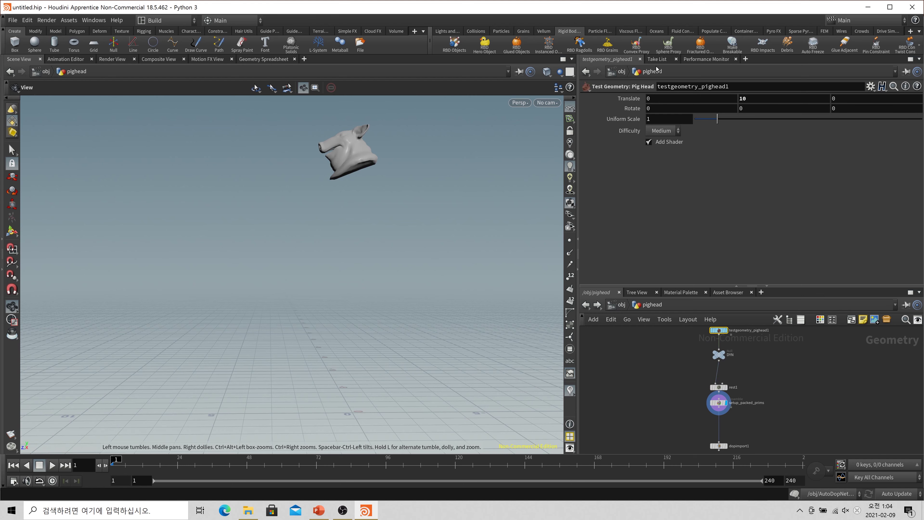
middle_drag(662, 109, 691, 86)
click(617, 305)
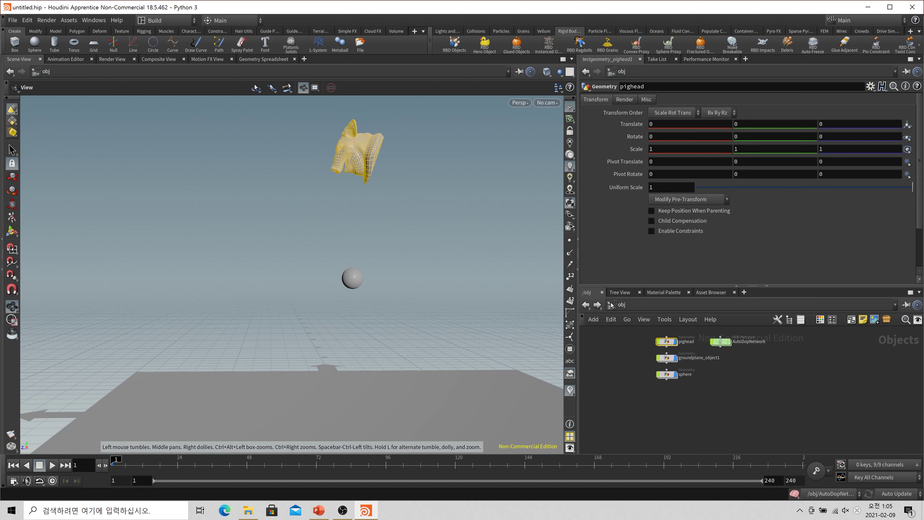
Step: Enter AutoDopNetwork, frame the pig head, sphere and ground in a side view, and play the simulation
double_click(724, 343)
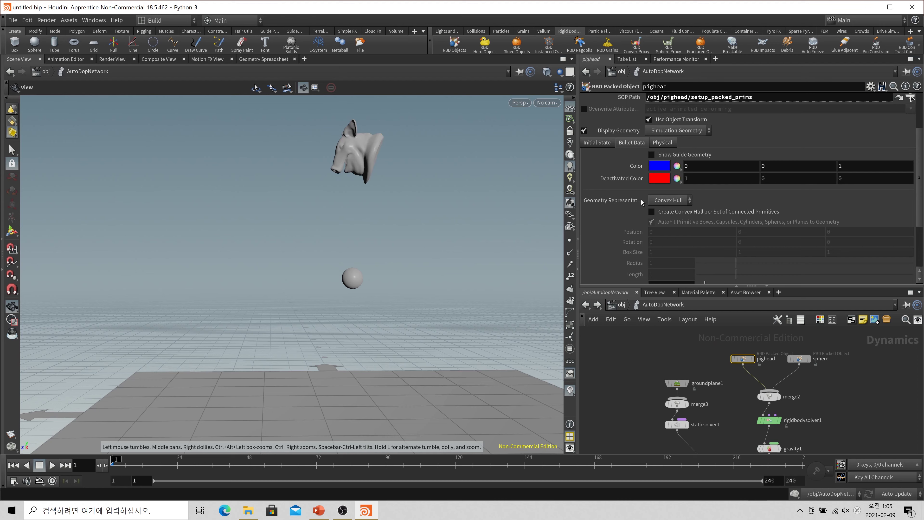
click(672, 156)
click(673, 156)
scroll(355, 254, up, 3)
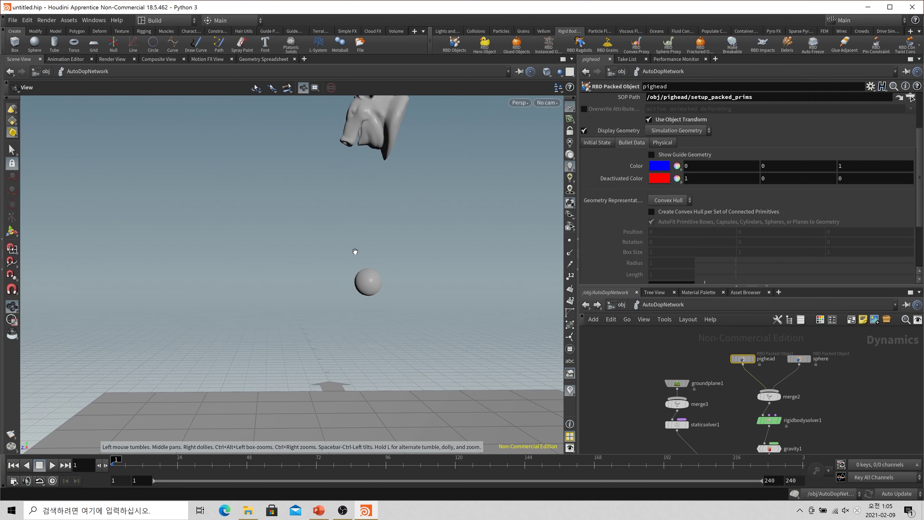
middle_drag(355, 254, 377, 247)
scroll(377, 247, down, 5)
drag(377, 247, 329, 255)
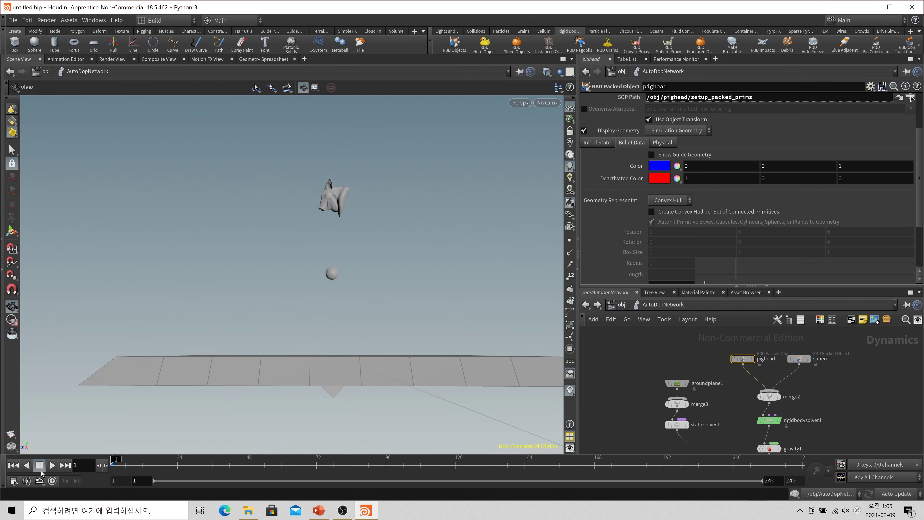
click(52, 466)
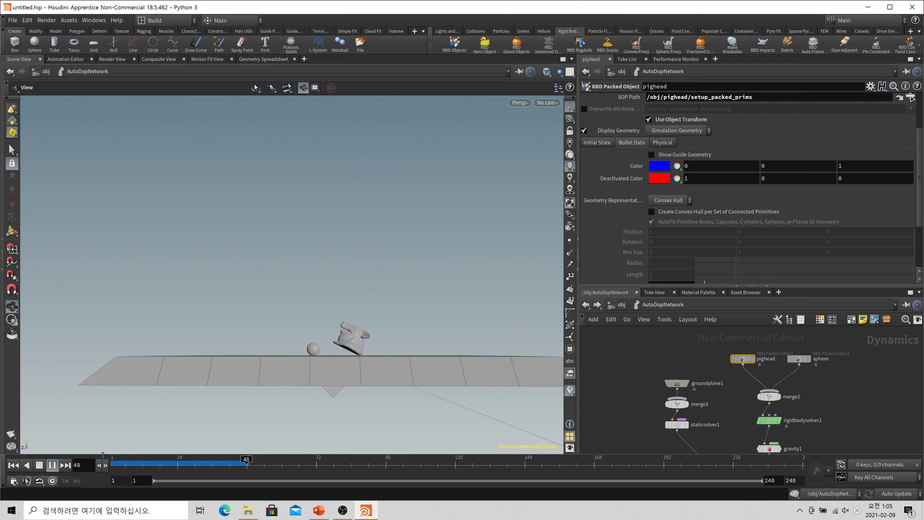
Step: Scrub the simulation to frames 29 to 31 and examine the space between the pig head and the sphere up close
drag(332, 355, 424, 378)
scroll(435, 340, up, 3)
drag(437, 464, 191, 466)
scroll(367, 346, up, 5)
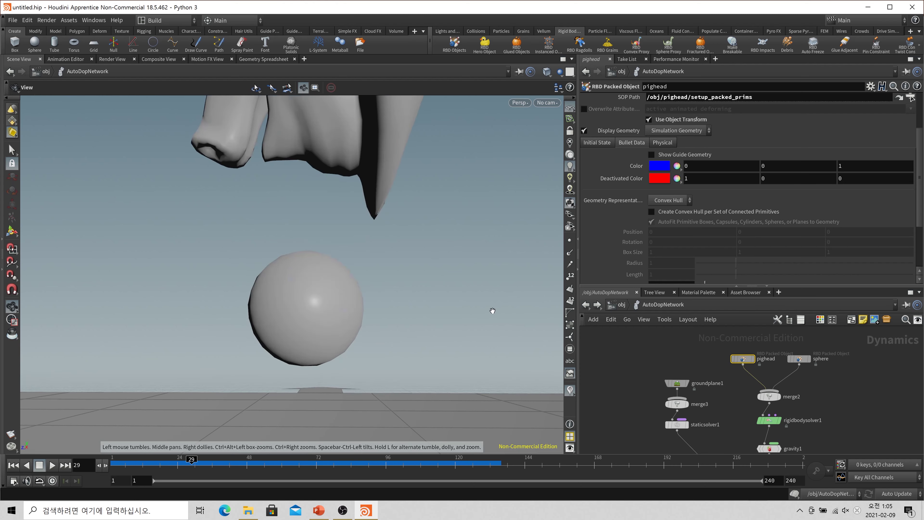
scroll(491, 309, down, 3)
mouse_move(193, 465)
mouse_down()
mouse_move(210, 466)
mouse_move(182, 460)
mouse_move(197, 459)
mouse_up()
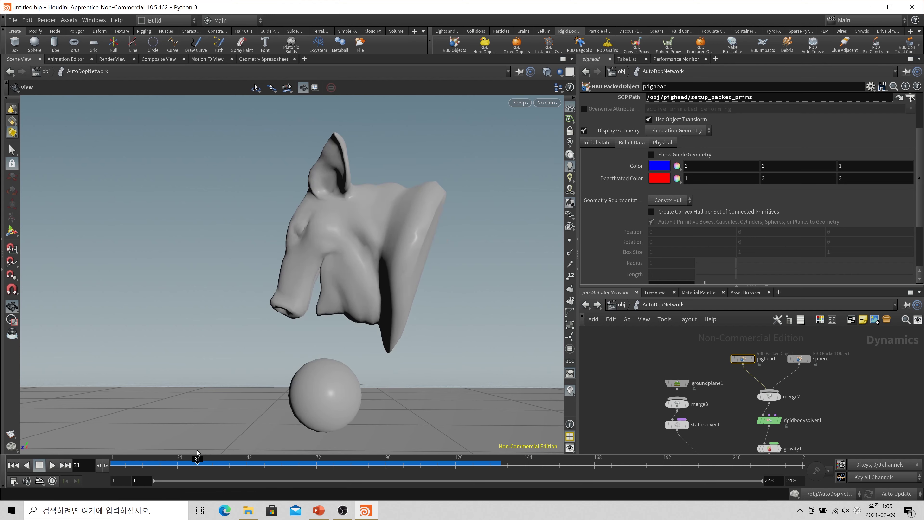
Step: Show the pighead's guide geometry and scrub between frames 24 and 32 to examine how its convex hull meets the sphere
click(704, 157)
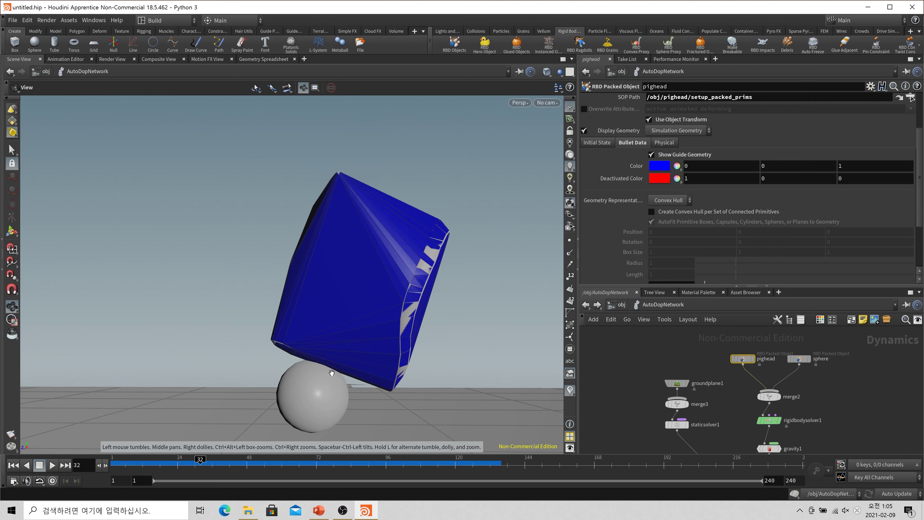
scroll(351, 374, up, 5)
scroll(355, 373, down, 3)
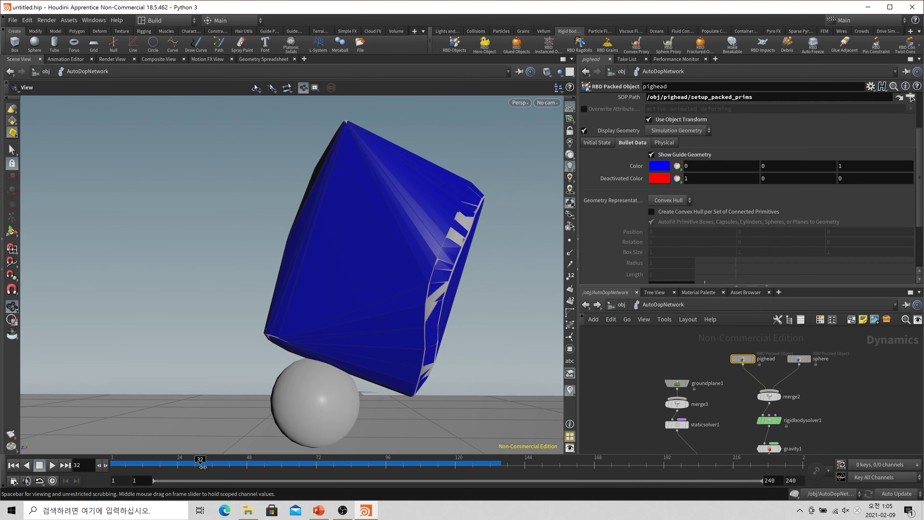
mouse_move(203, 467)
mouse_down()
mouse_move(233, 473)
mouse_move(195, 471)
mouse_up()
scroll(249, 322, down, 5)
scroll(389, 331, down, 2)
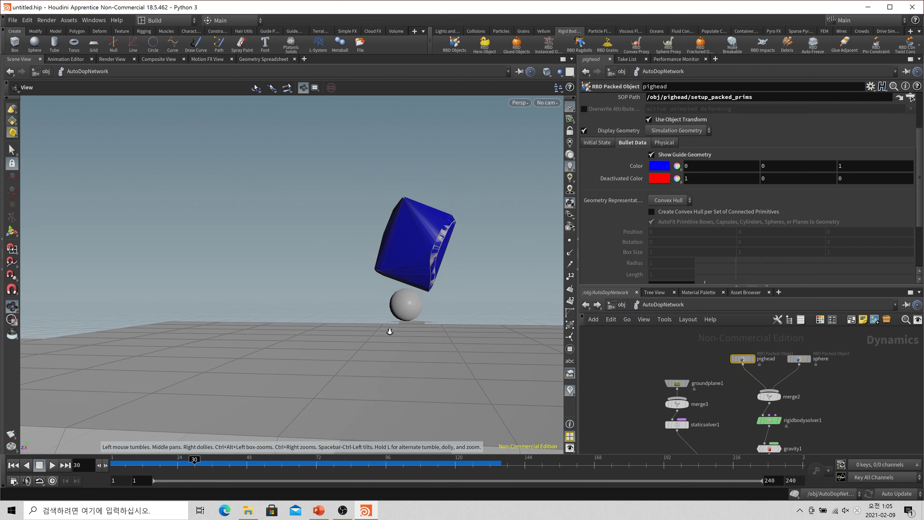
middle_drag(389, 331, 351, 346)
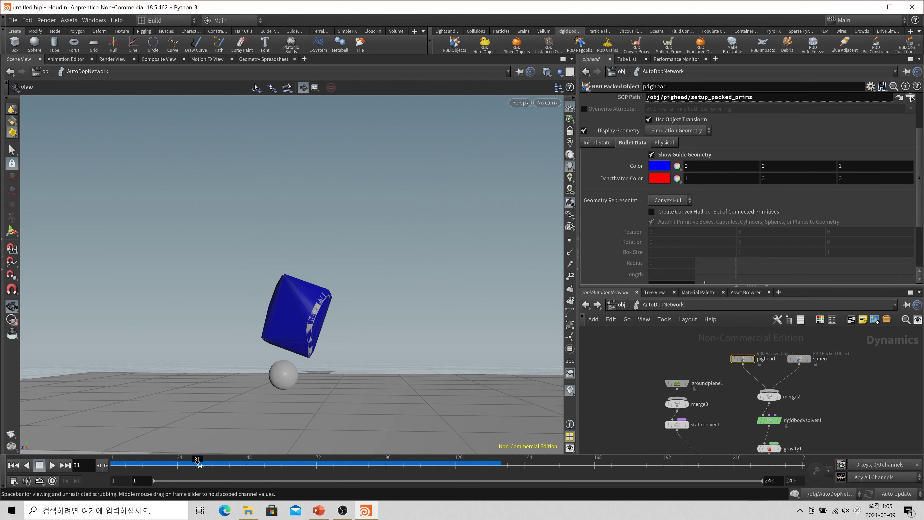
drag(258, 471, 177, 471)
Step: Toggle the pighead's guide geometry at frame 24 to compare the convex hull with the real mesh, leaving the guide shown
click(676, 154)
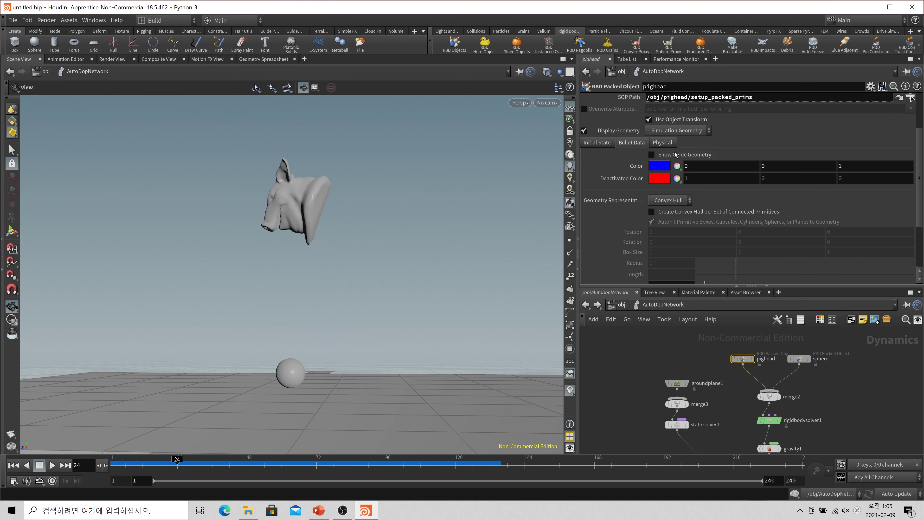
click(691, 155)
click(691, 155)
click(651, 154)
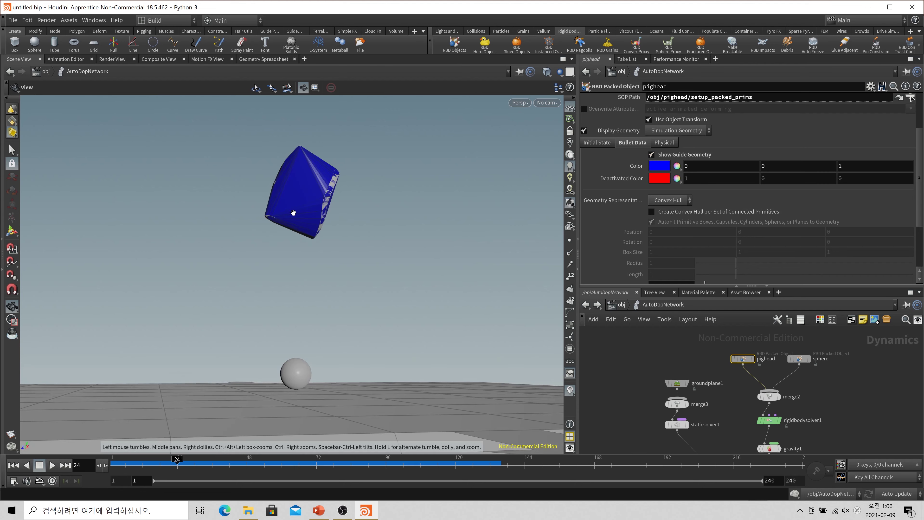
Step: Hide the pighead's guide geometry and set its geometry representation to Concave
scroll(294, 213, up, 5)
scroll(372, 211, down, 5)
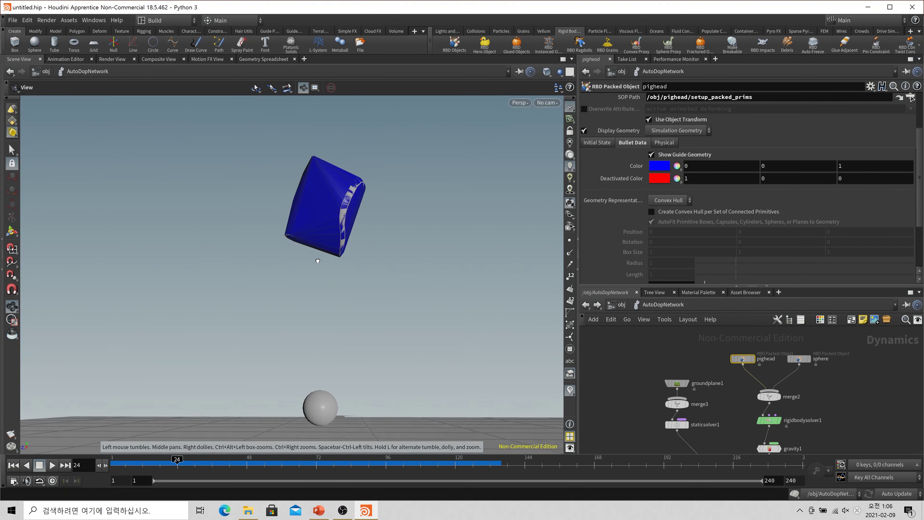
click(652, 155)
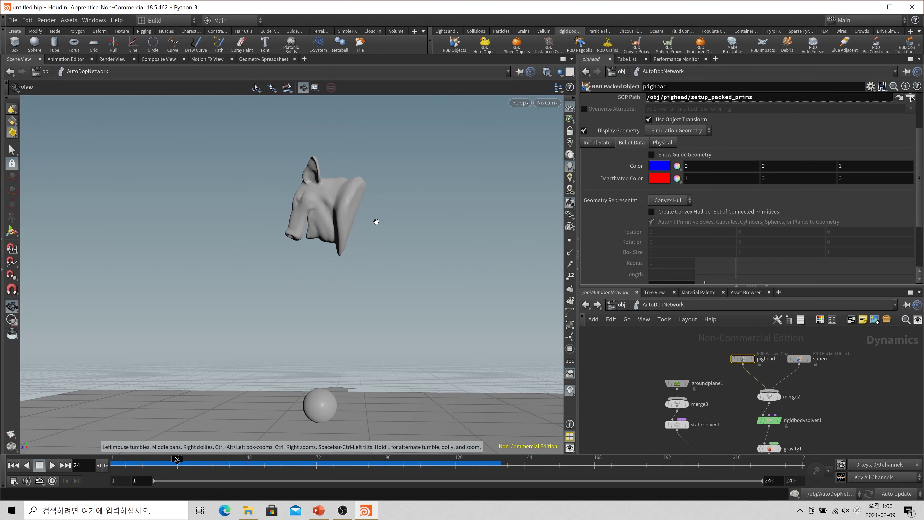
click(671, 201)
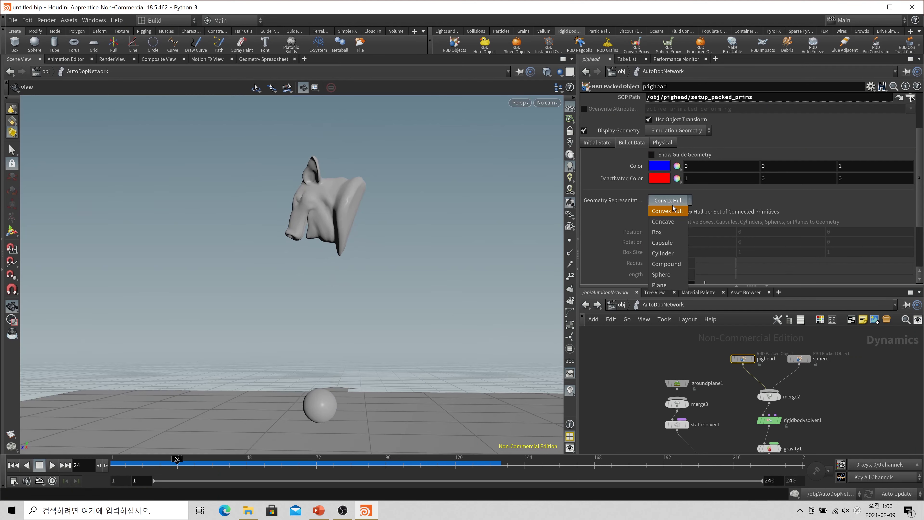
click(668, 223)
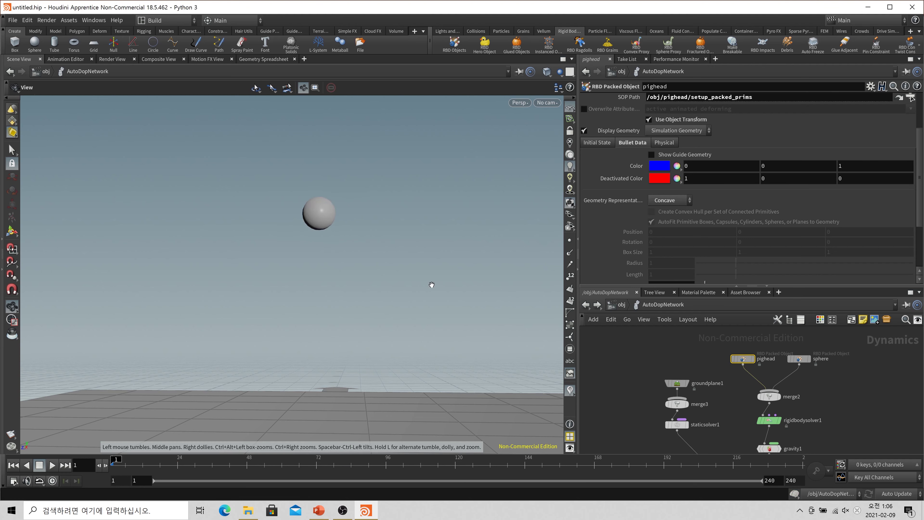
Step: Show the pighead's guide geometry with its display geometry turned off, and examine the concave collision shape above the sphere up close
click(651, 154)
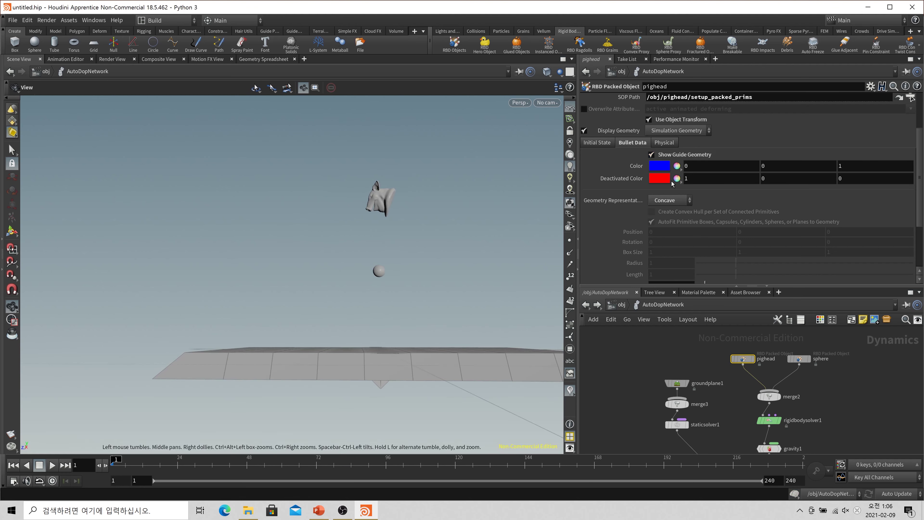
scroll(677, 164, up, 3)
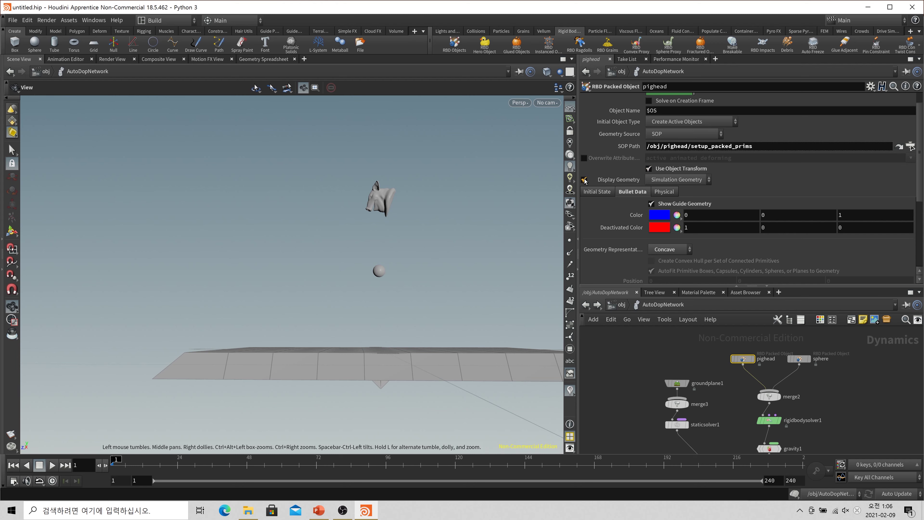
click(585, 180)
scroll(396, 205, up, 5)
click(664, 204)
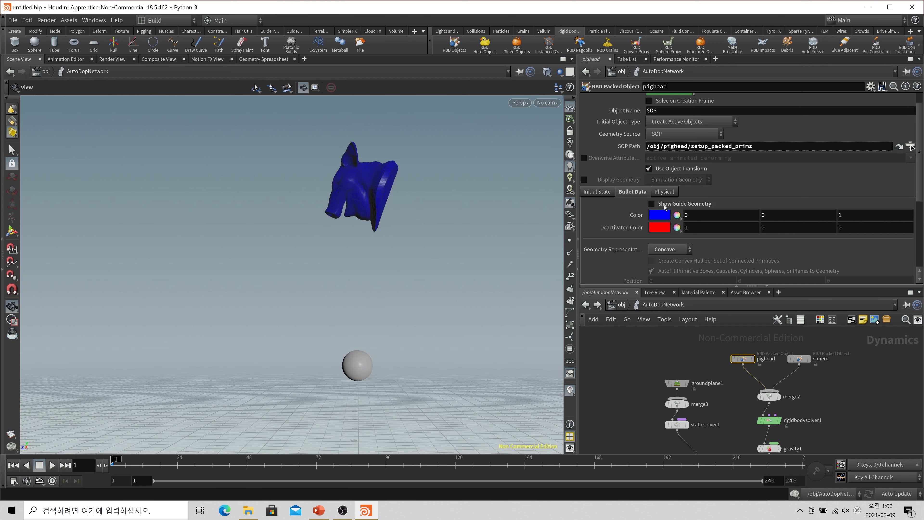
click(665, 204)
scroll(458, 196, up, 5)
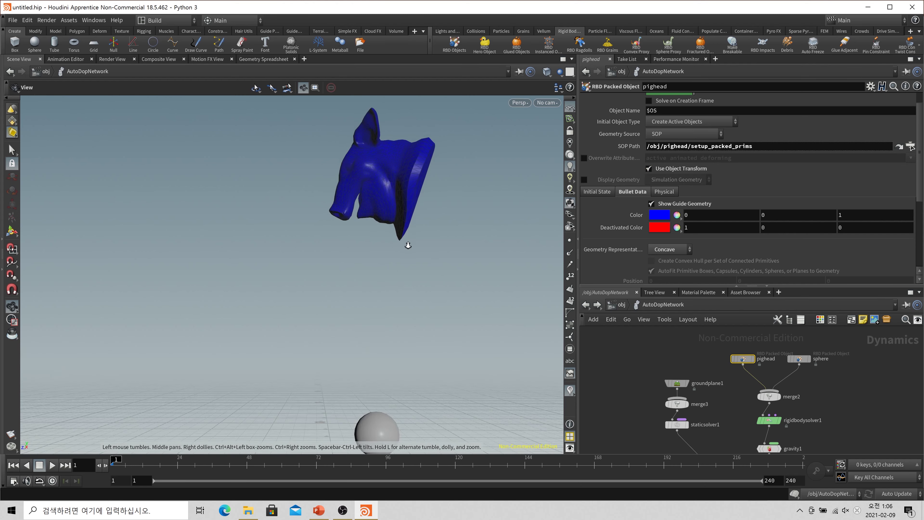
scroll(408, 245, down, 3)
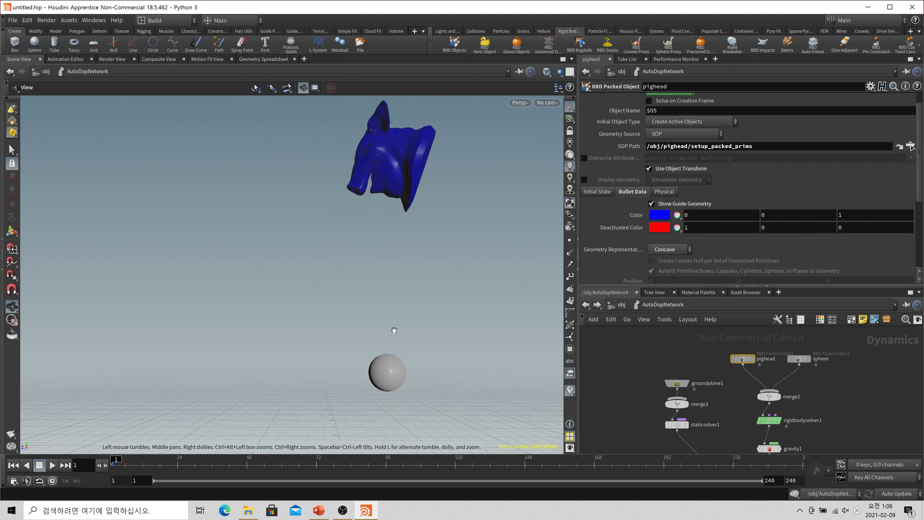
scroll(317, 351, down, 4)
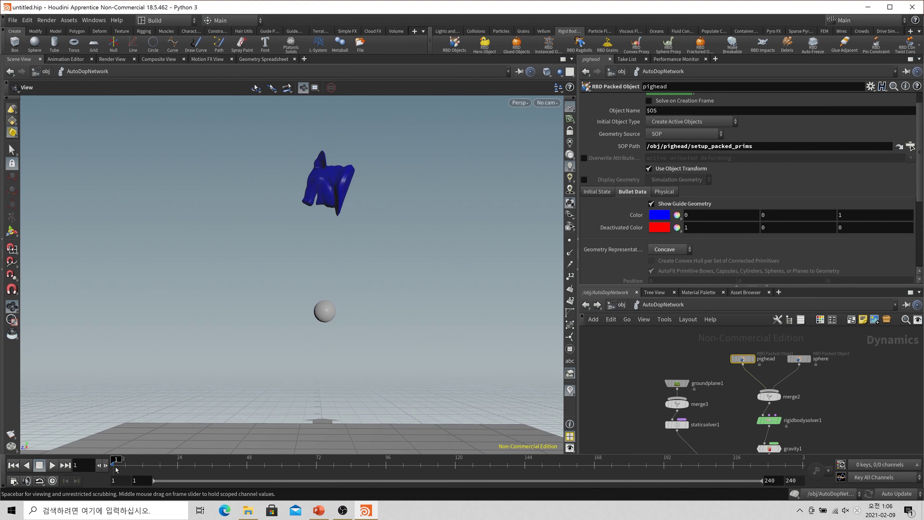
Step: Scrub the simulation to frame 31 to examine how the concave guide meets the sphere, and rewind to frame 1
mouse_move(116, 470)
mouse_down()
mouse_move(292, 474)
mouse_move(193, 489)
mouse_up()
scroll(378, 330, up, 5)
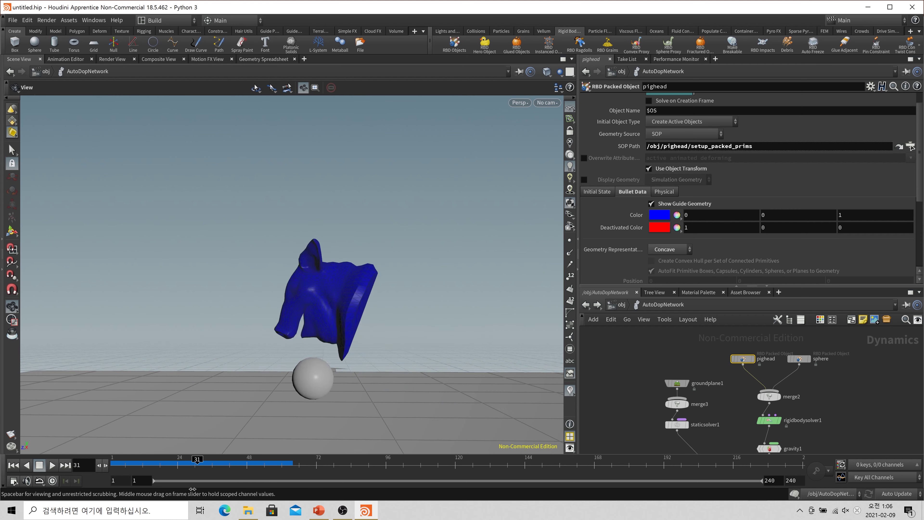
key(ctrl+Up)
drag(364, 254, 444, 373)
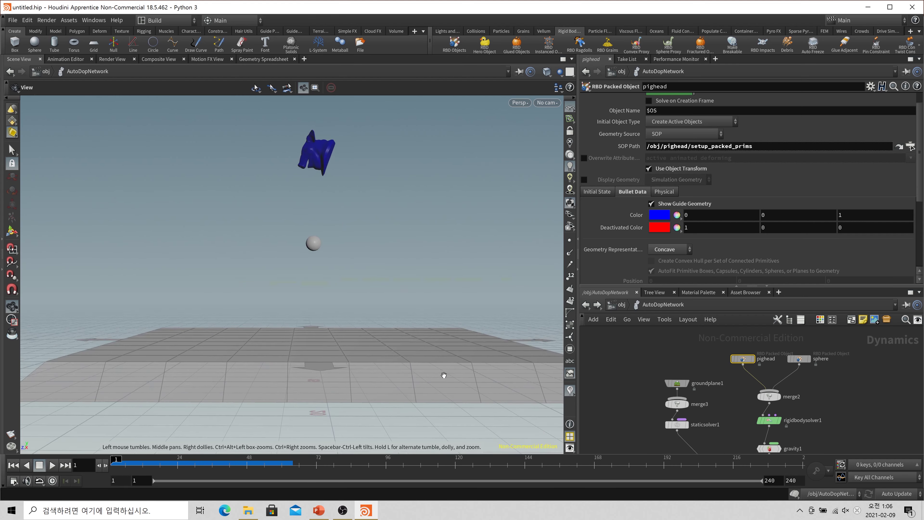
Step: Set the pighead's geometry representation back to Convex Hull, hide the guide geometry and turn its display geometry on again
click(673, 252)
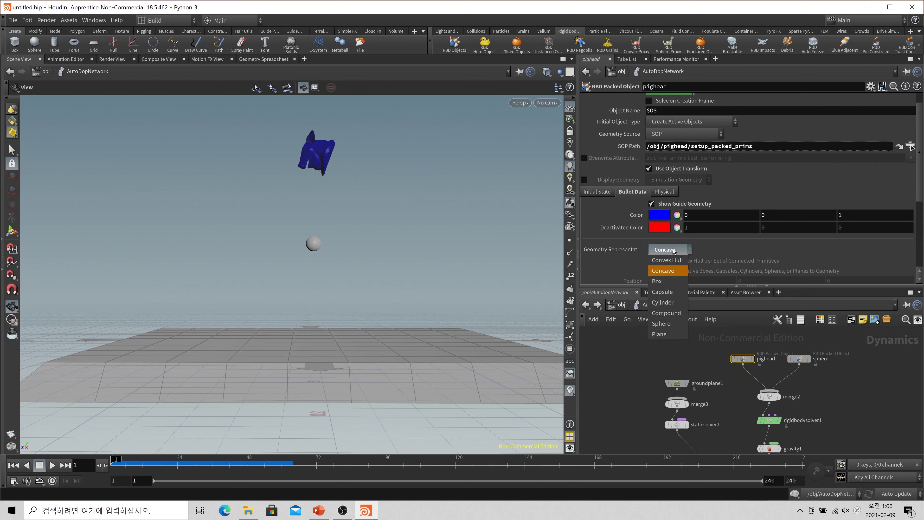
click(672, 263)
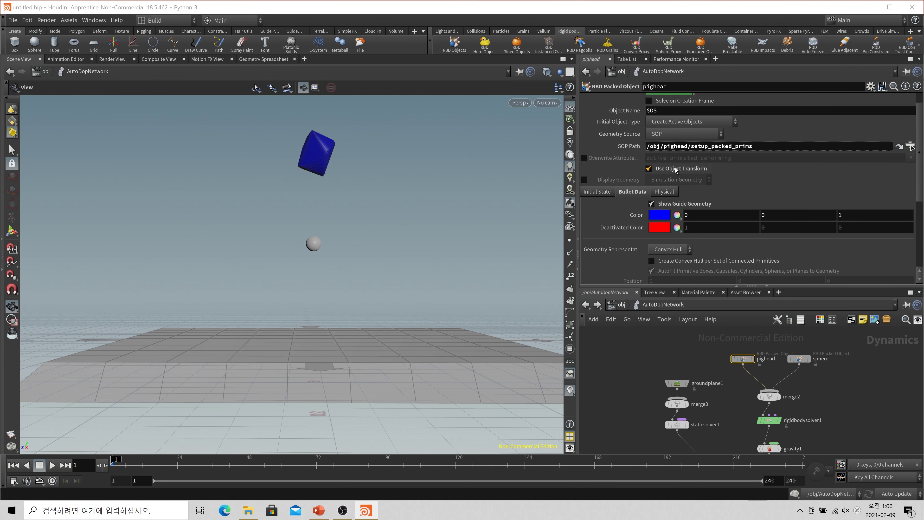
click(674, 204)
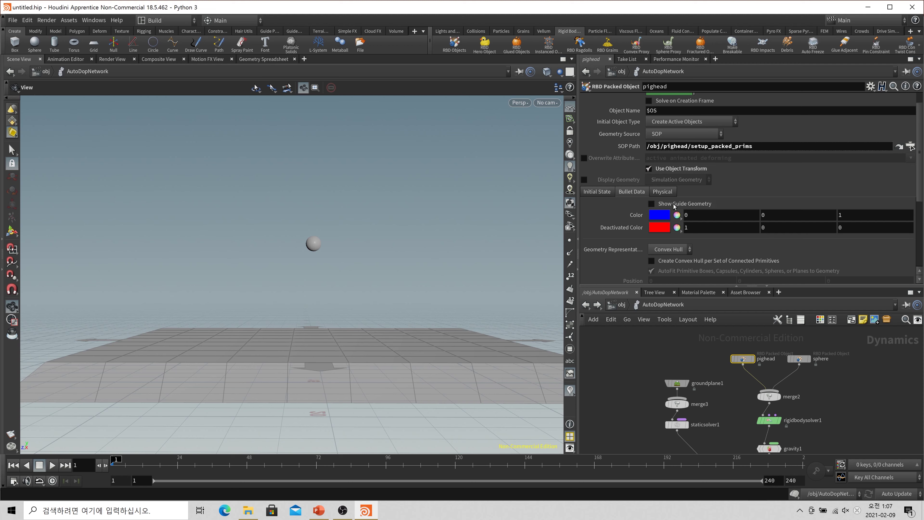
click(585, 181)
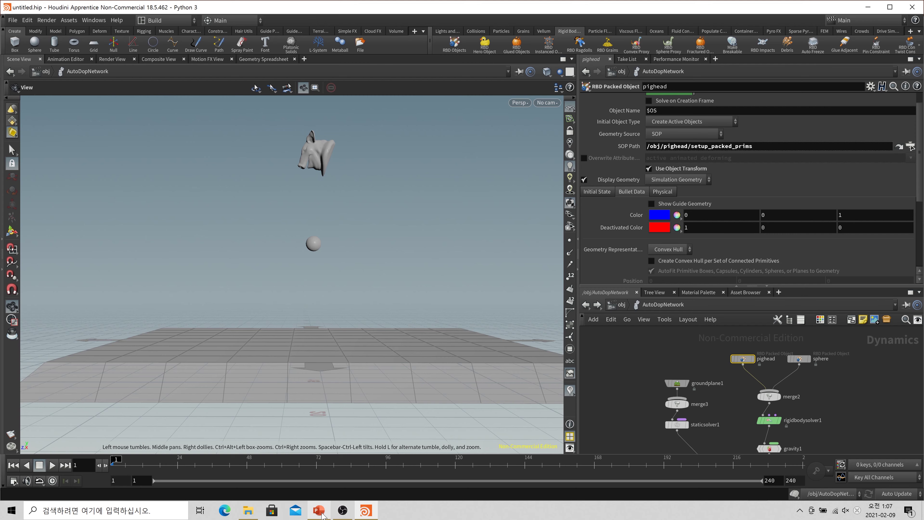
Step: Find and open Paint (그림판) with a blank canvas for sketching
click(129, 511)
text(그림판)
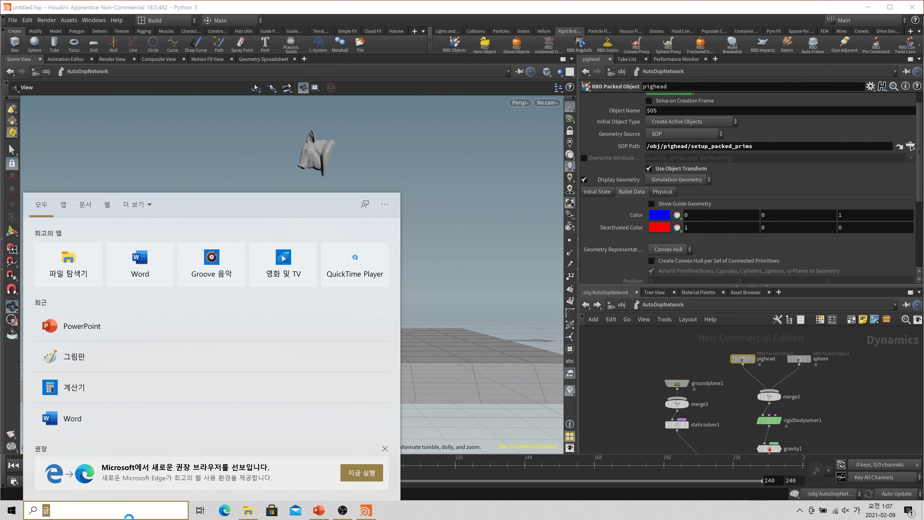
key(Return)
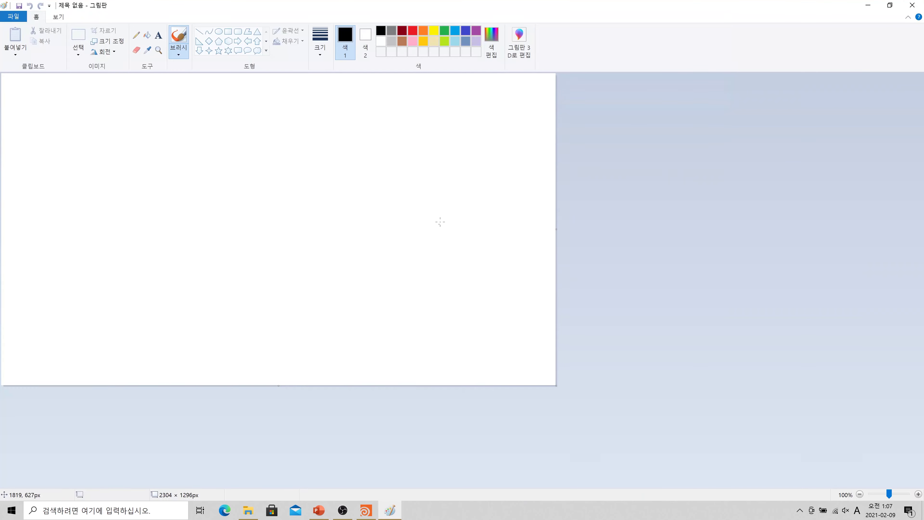
Step: Sketch a black wavy terrain line with three small circles above it, each with a downward arrow
mouse_move(64, 242)
mouse_down()
mouse_move(113, 210)
mouse_move(204, 236)
mouse_move(312, 249)
mouse_move(406, 242)
mouse_move(528, 253)
mouse_up()
drag(210, 171, 210, 172)
drag(291, 146, 290, 158)
drag(369, 140, 372, 143)
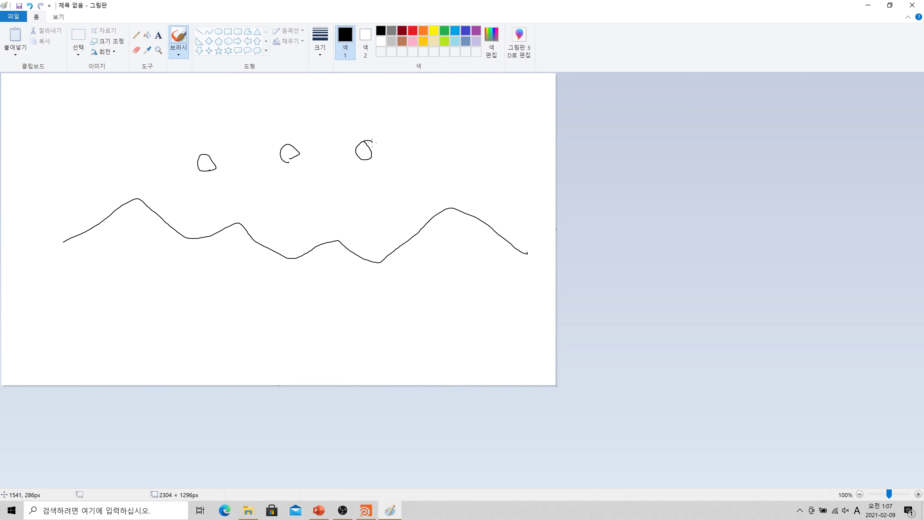
drag(357, 184, 367, 183)
Step: Trace the terrain's first slope in light blue and outline its closed convex hull in indigo, undoing the light blue stroke past the first peak
click(455, 31)
mouse_move(138, 191)
mouse_down()
mouse_move(57, 236)
mouse_move(171, 199)
mouse_move(325, 234)
mouse_up()
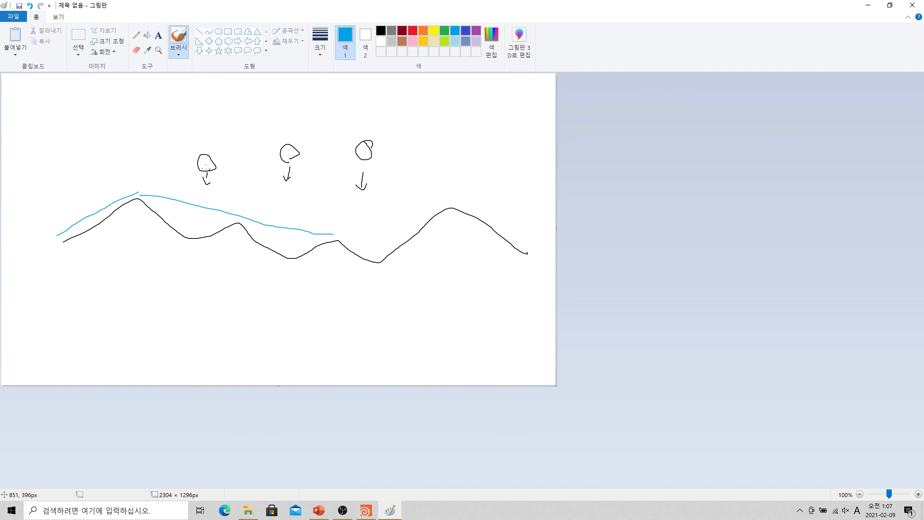
key(ctrl+z)
click(466, 30)
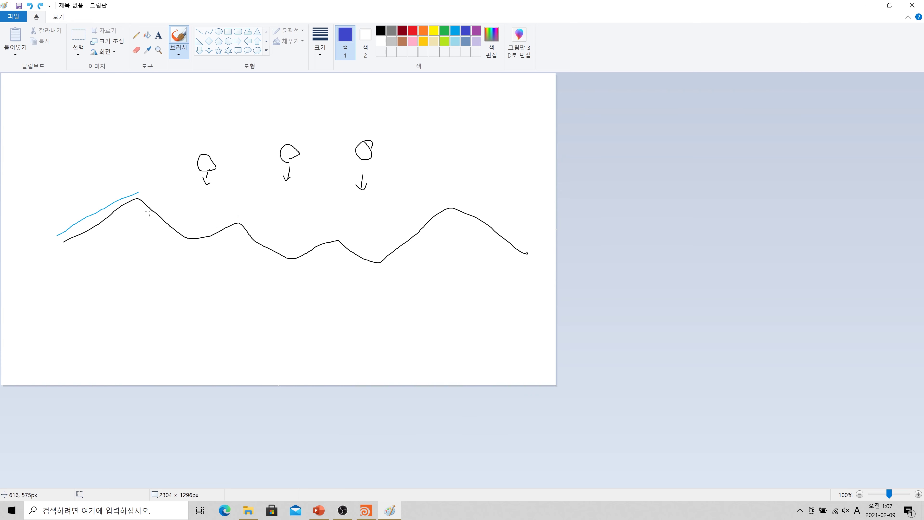
mouse_move(135, 195)
mouse_down()
mouse_move(446, 200)
mouse_move(529, 240)
mouse_move(426, 258)
mouse_move(209, 269)
mouse_move(56, 257)
mouse_move(146, 198)
mouse_up()
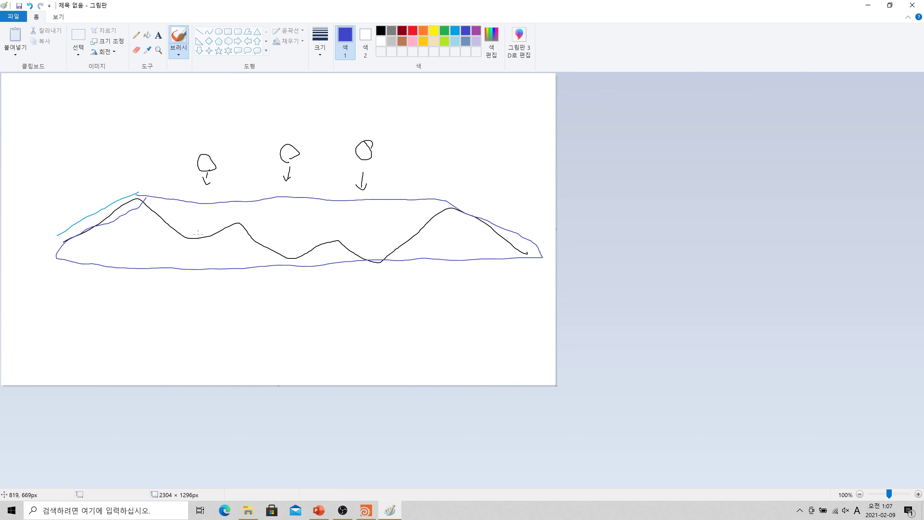
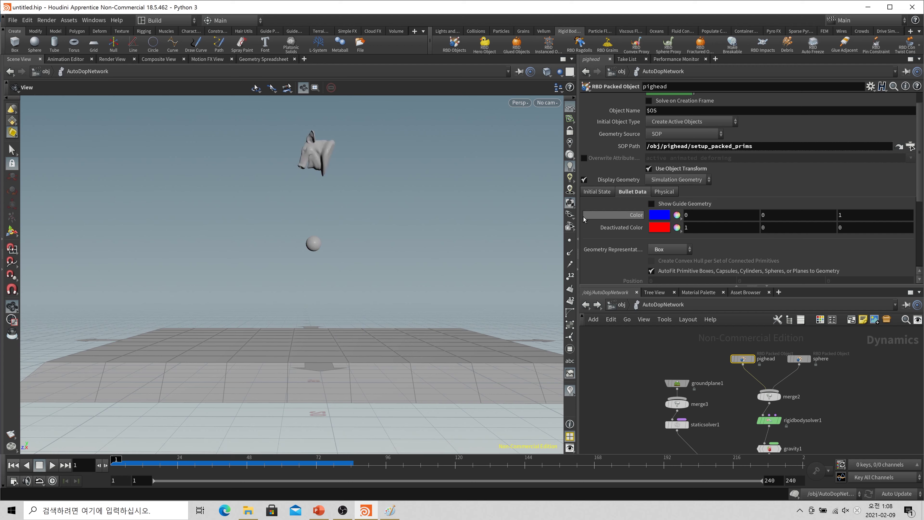
Step: Switch to Houdini, play the simulation with the pighead's Box representation and rewind to frame 1
click(52, 466)
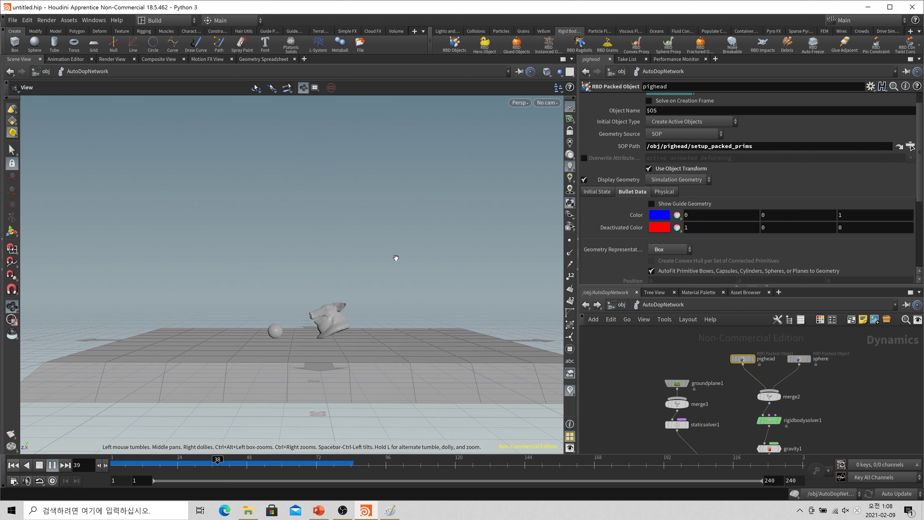
click(13, 465)
Step: Set the pighead's geometry representation to Capsule and briefly show its guide geometry to preview the shape
click(663, 250)
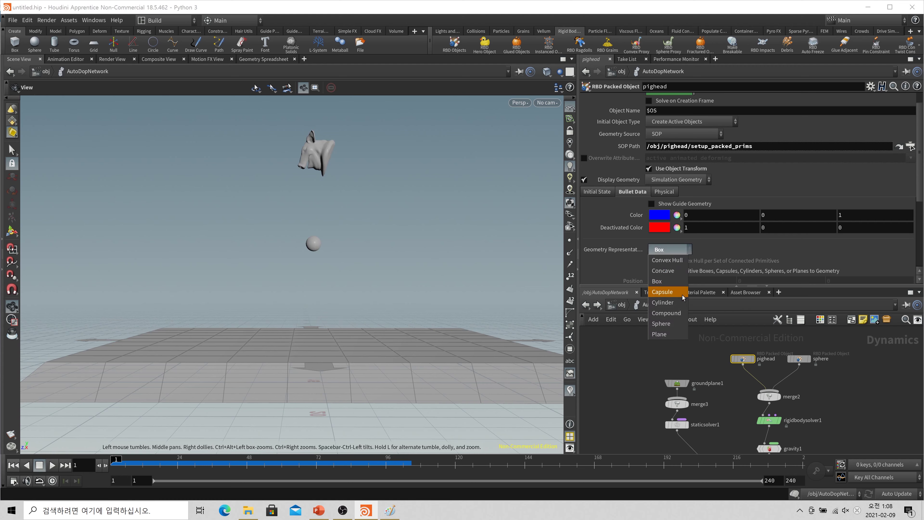
click(662, 292)
click(669, 206)
click(668, 205)
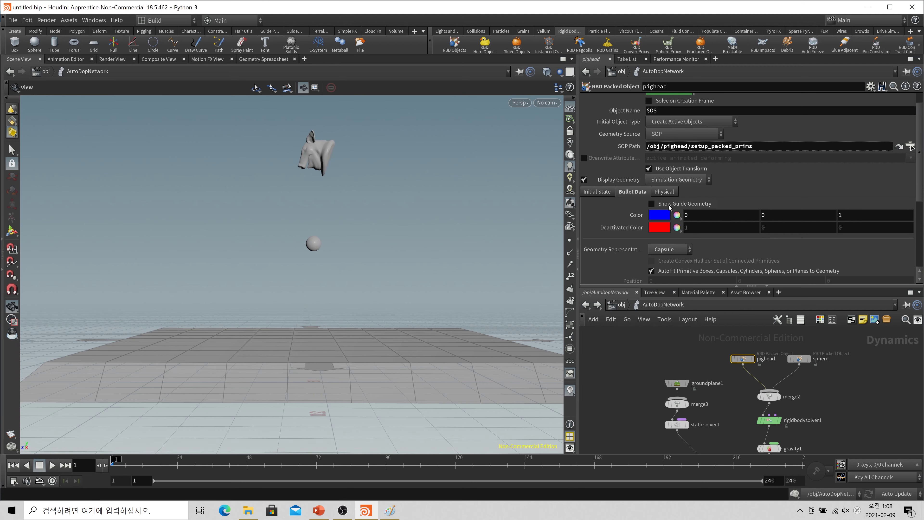
Step: Set the pighead's geometry representation to Cylinder and briefly show its guide geometry to preview the shape
click(670, 250)
click(676, 306)
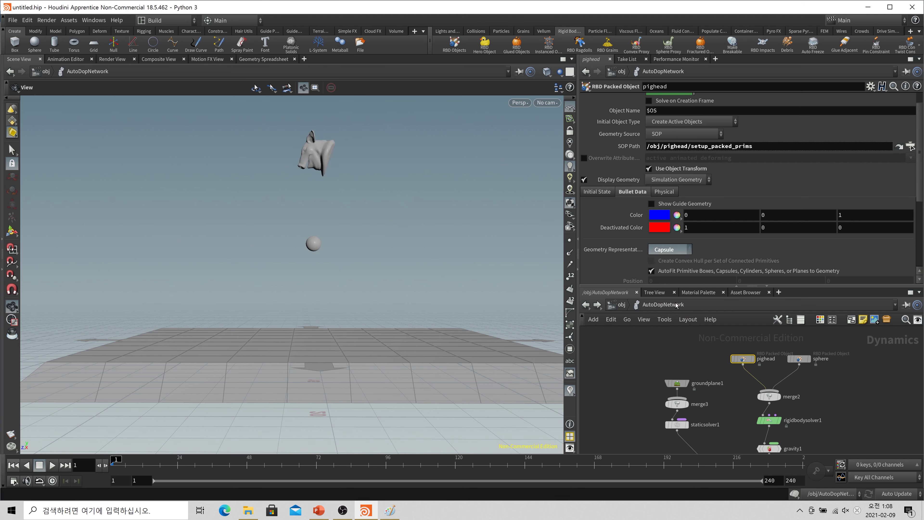
click(668, 205)
click(668, 206)
Step: Set the pighead's geometry representation to Sphere and briefly show its guide geometry to preview the shape
click(673, 250)
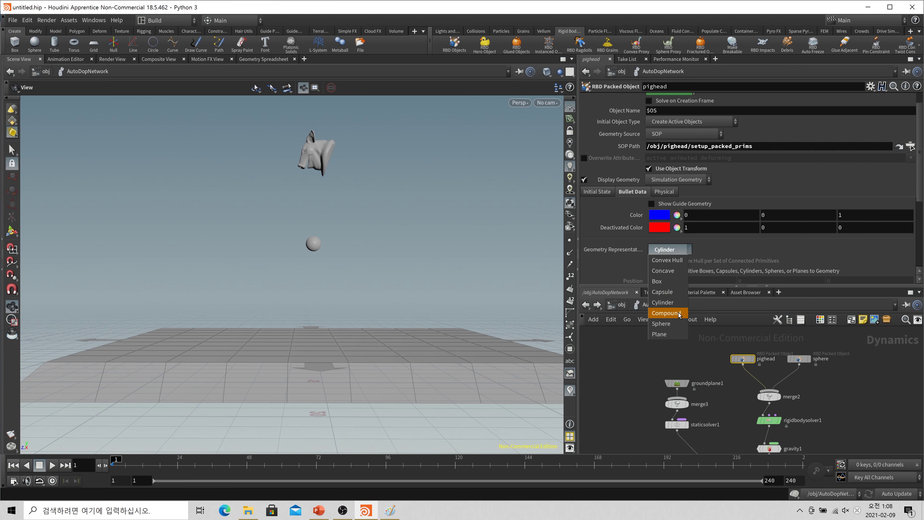
click(679, 323)
click(673, 204)
click(674, 204)
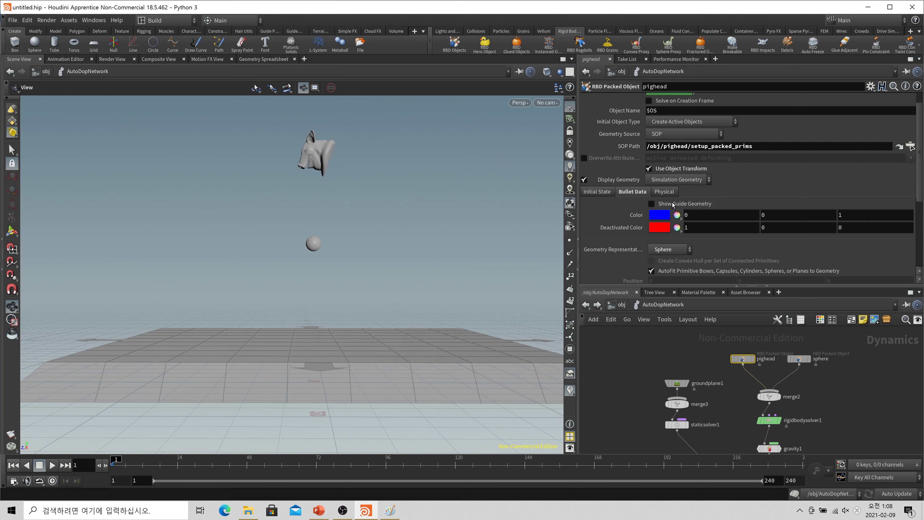
Step: Set the pighead's geometry representation to Plane and briefly show its guide geometry to preview the shape
click(672, 250)
click(668, 331)
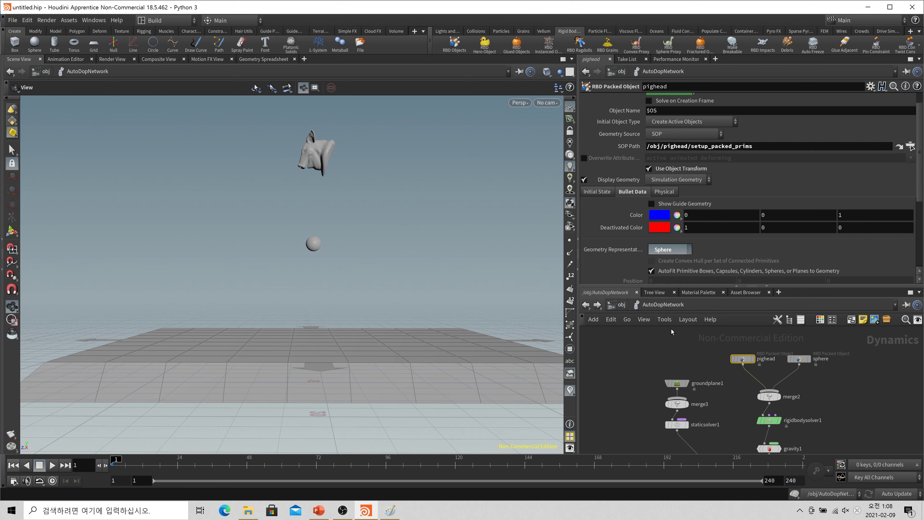
click(667, 204)
click(666, 204)
Step: Return the pighead's geometry representation to Convex Hull and review the remaining Bullet Data parameters
click(670, 250)
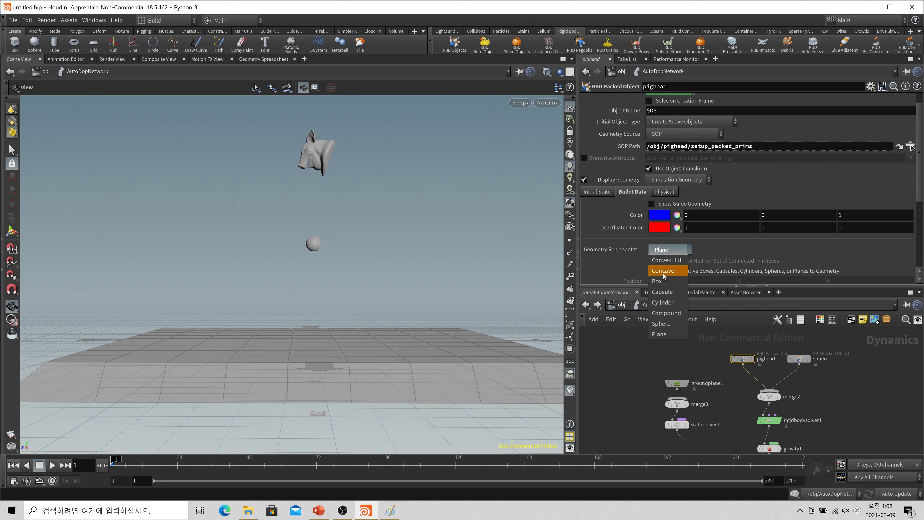
click(668, 261)
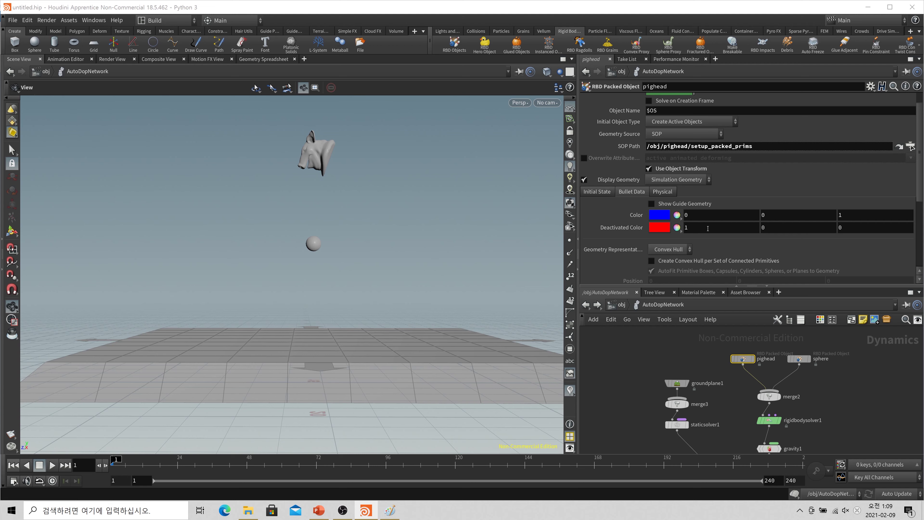
scroll(713, 233, down, 1)
scroll(669, 257, down, 2)
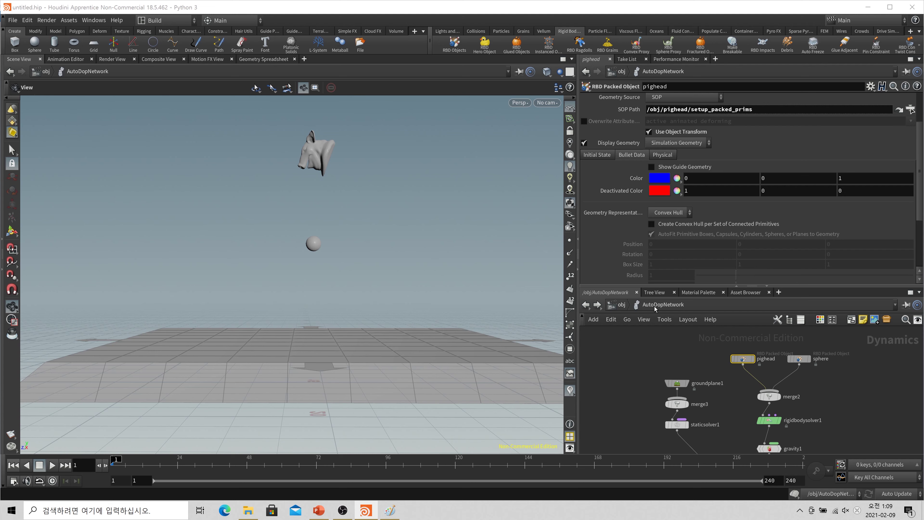
Step: Go up to the obj level and enter the pighead geometry network
click(620, 306)
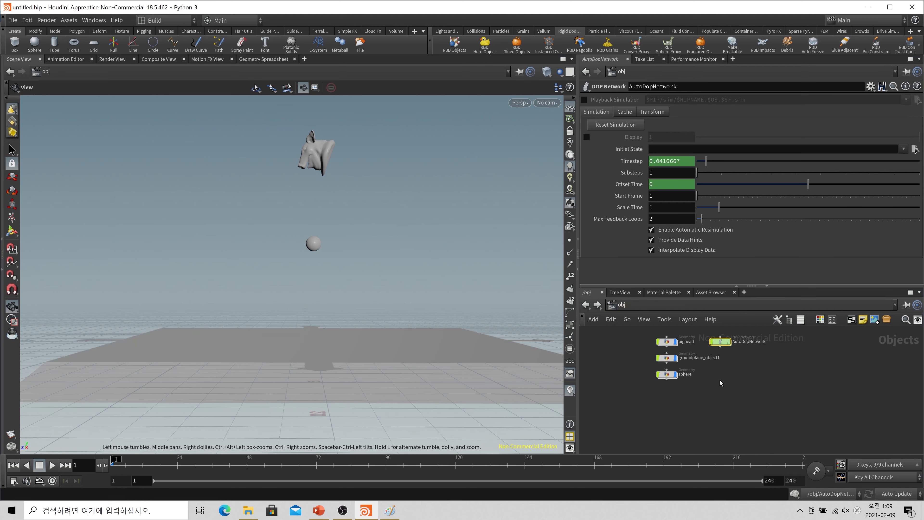
click(669, 346)
double_click(670, 345)
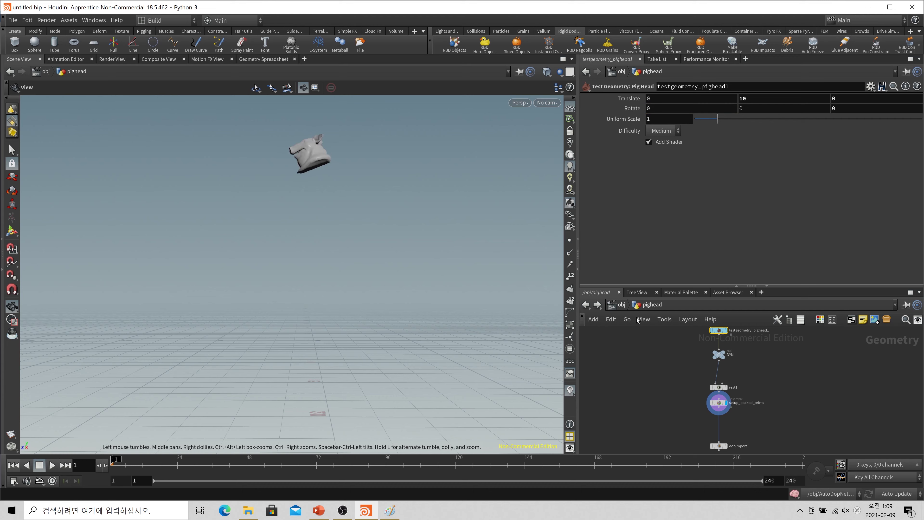
Step: Look into the sphere geometry network and return to AutoDopNetwork, selecting the sphere RBD Packed Object
key(u)
double_click(677, 374)
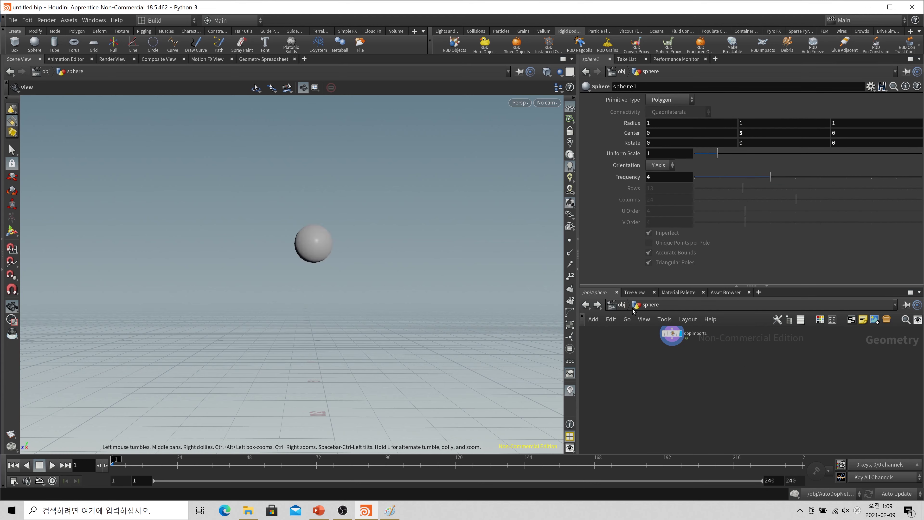
click(620, 305)
double_click(727, 345)
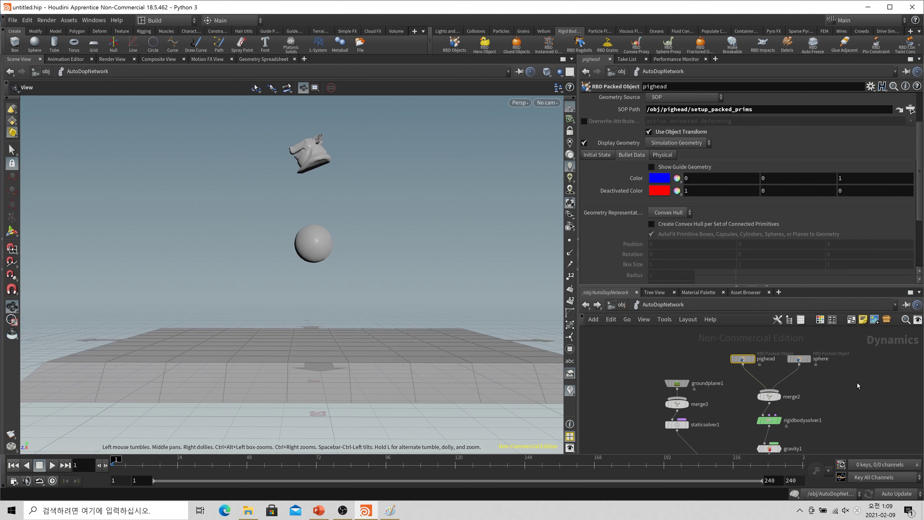
drag(789, 352, 841, 378)
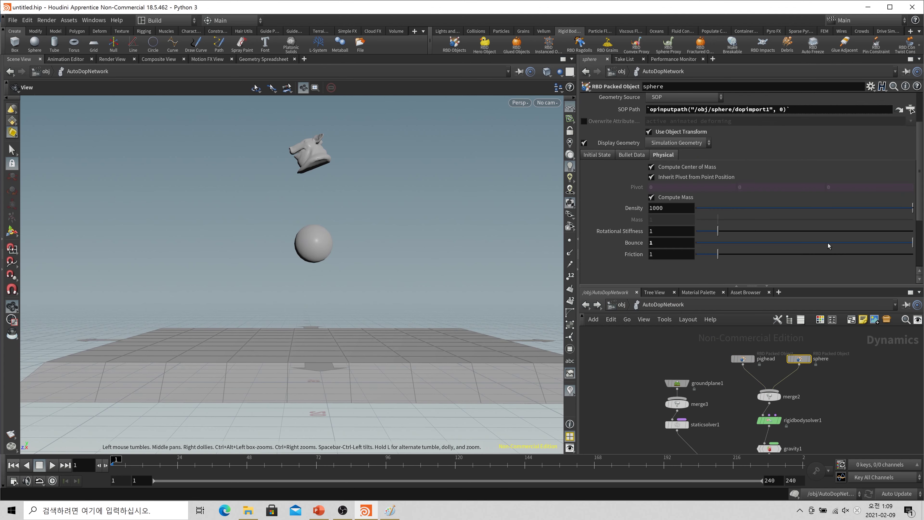
Step: Review the sphere RBD Packed Object's Physical, Bullet Data and Initial State parameters
scroll(829, 243, up, 3)
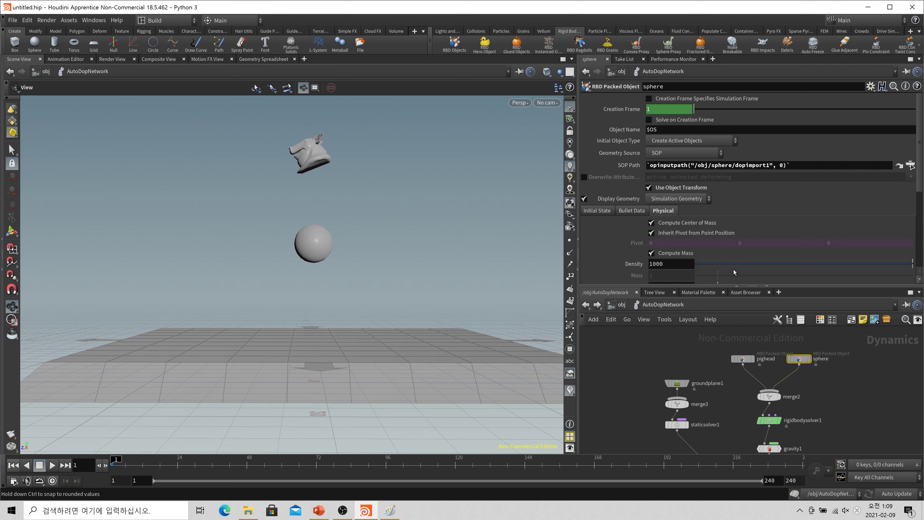
scroll(687, 243, down, 1)
scroll(671, 227, up, 1)
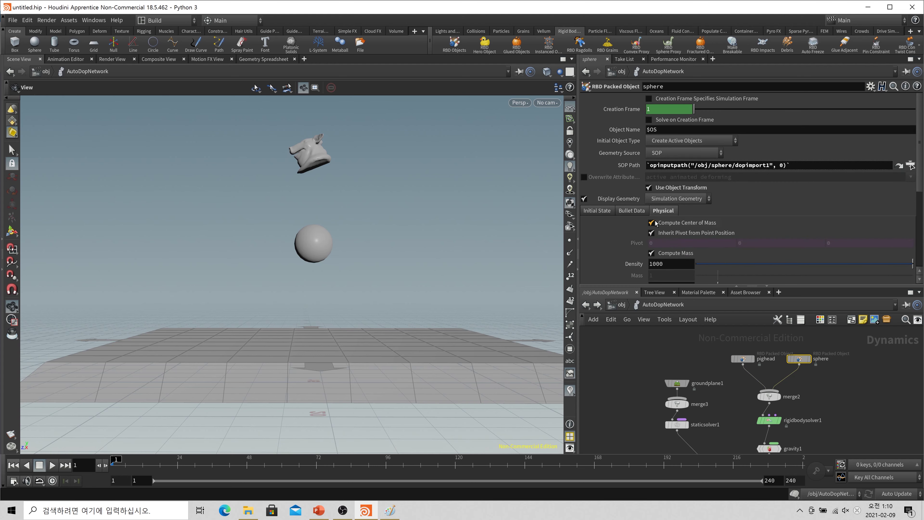
click(641, 212)
scroll(669, 228, down, 2)
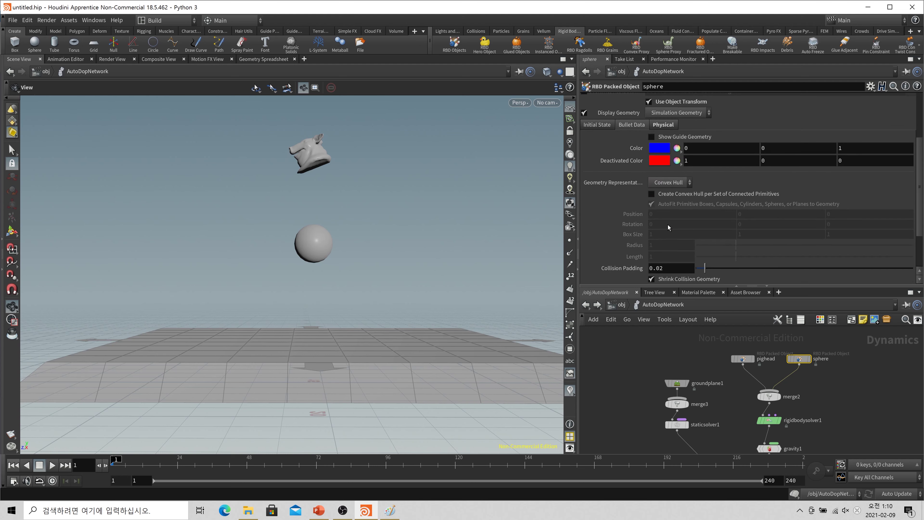
scroll(662, 190, up, 2)
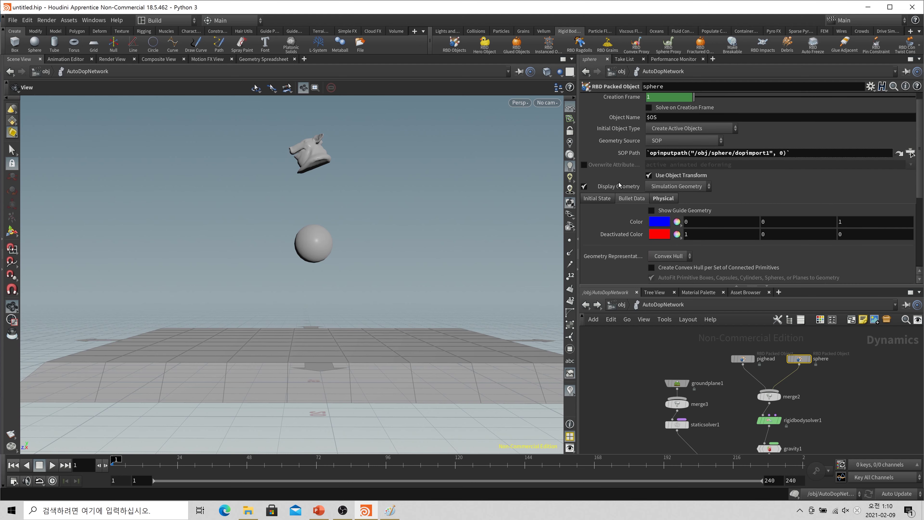
click(608, 199)
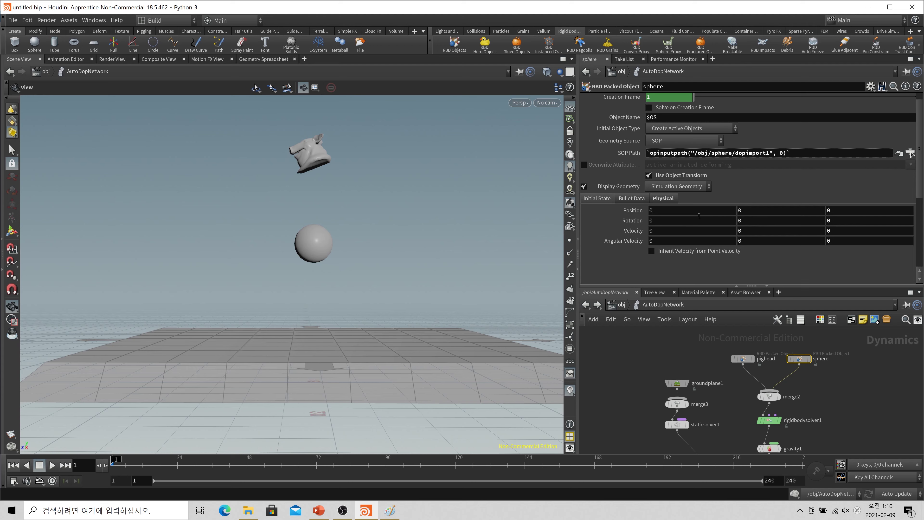
scroll(723, 238, up, 1)
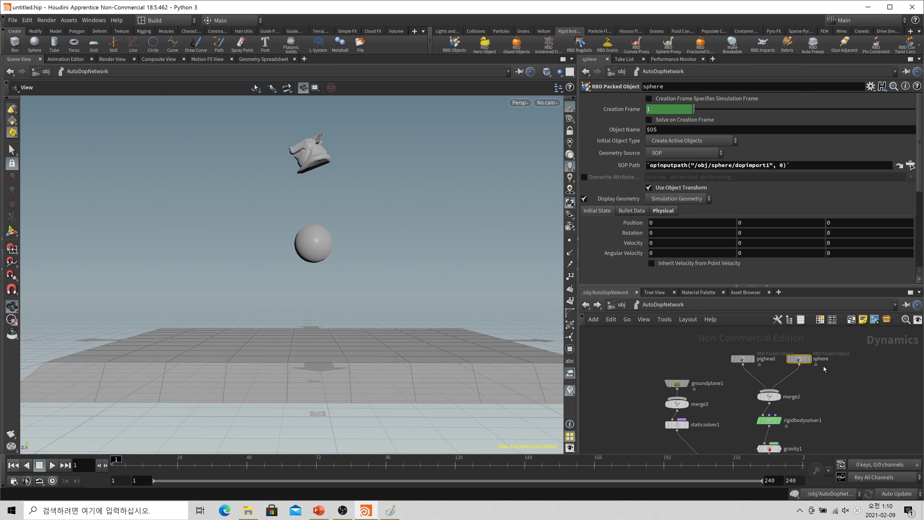
Step: Set the sphere's Initial Object Type to Create Static Objects
click(713, 144)
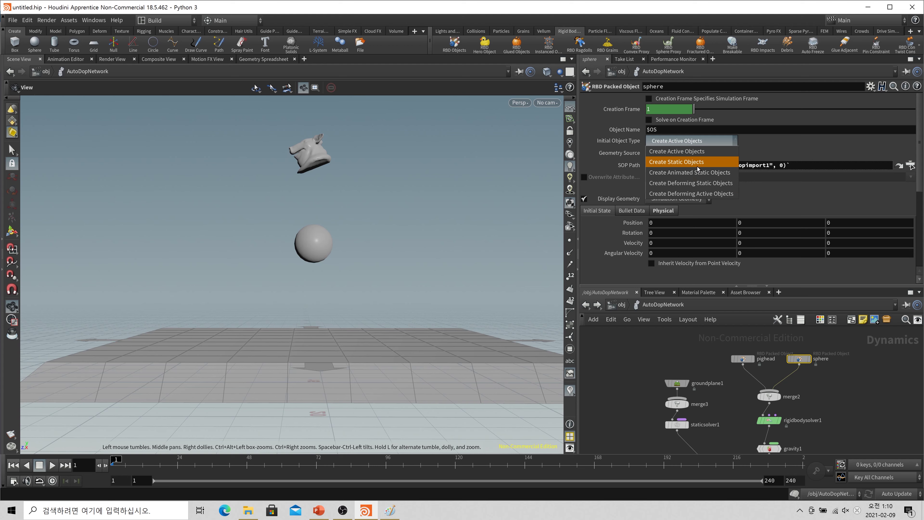
click(683, 163)
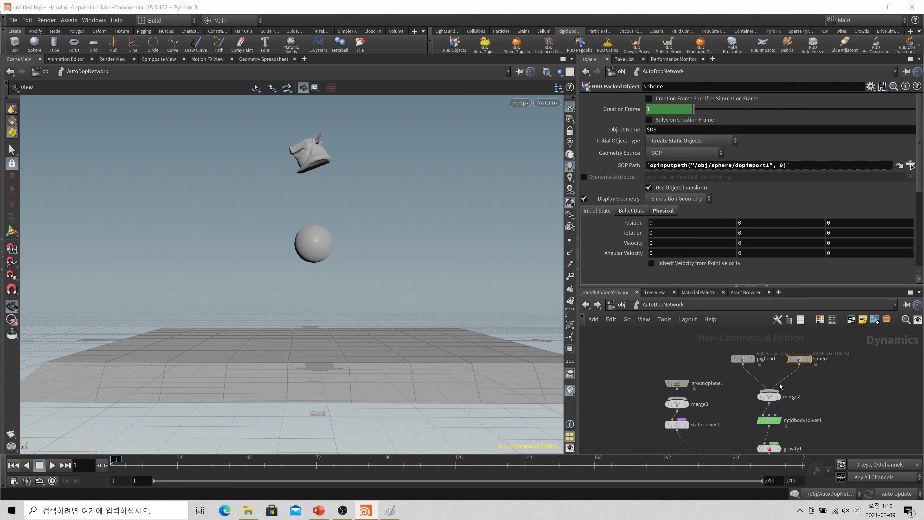
click(743, 358)
click(799, 358)
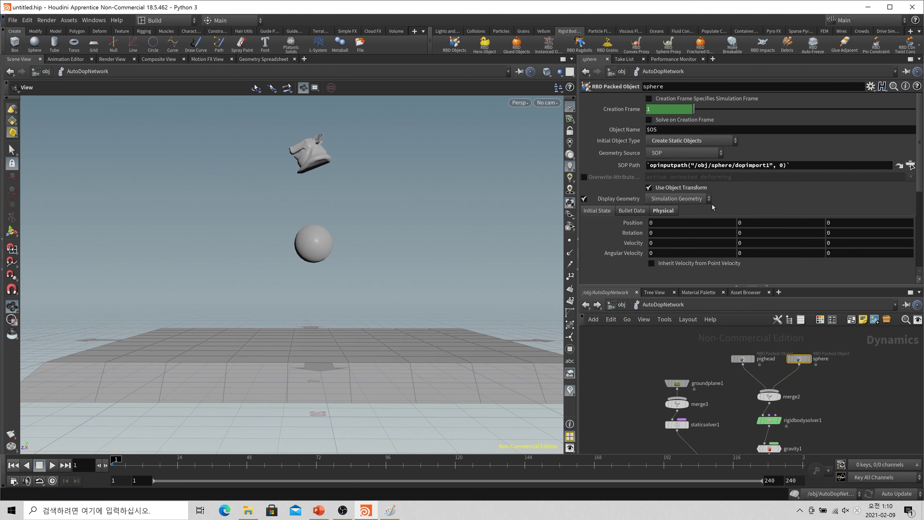
Step: Play the simulation with the static sphere, return to frame 1 and check the available initial object types
click(56, 467)
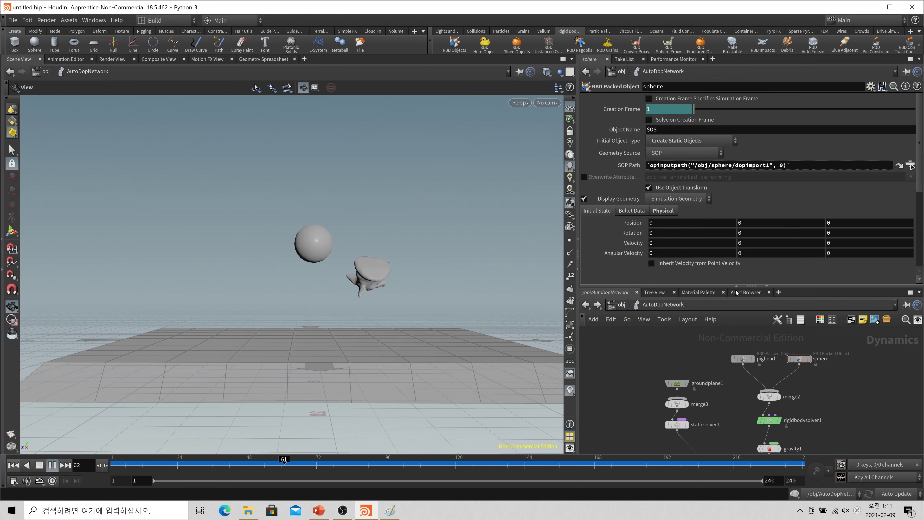
click(52, 465)
key(ctrl+Up)
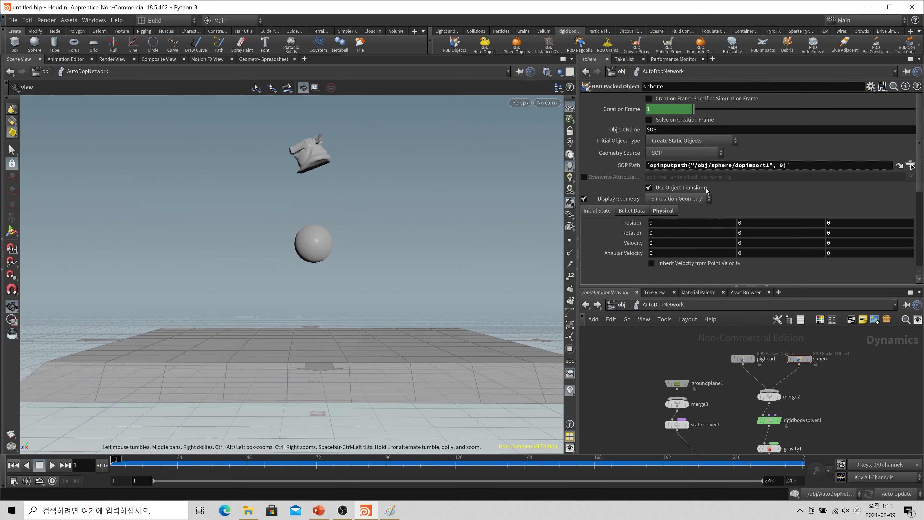
click(690, 140)
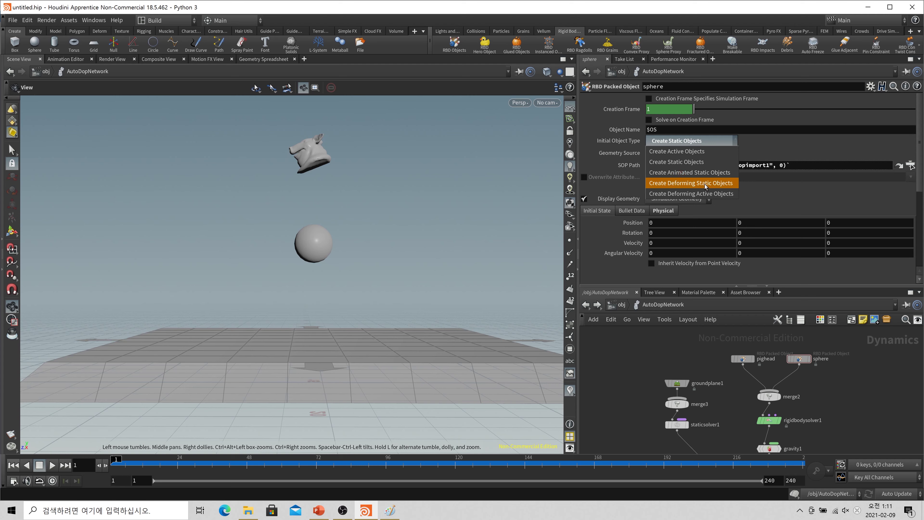
click(681, 358)
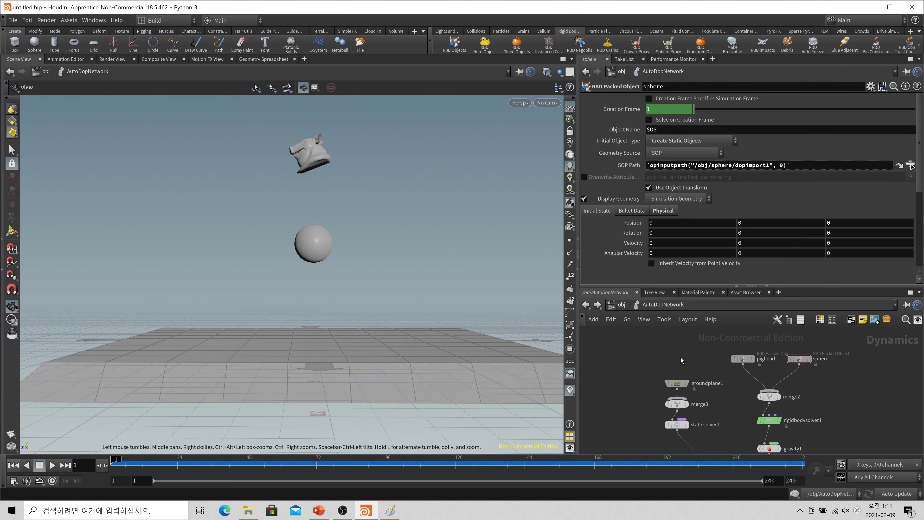
Step: At the obj level, set the sphere object's Translate Z to -5 and keyframe it at frame 1
key(u)
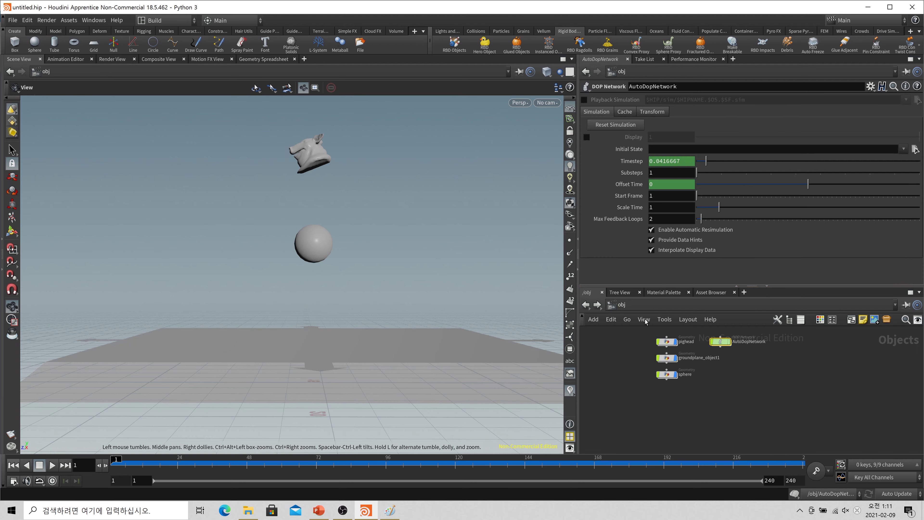
drag(703, 386, 651, 370)
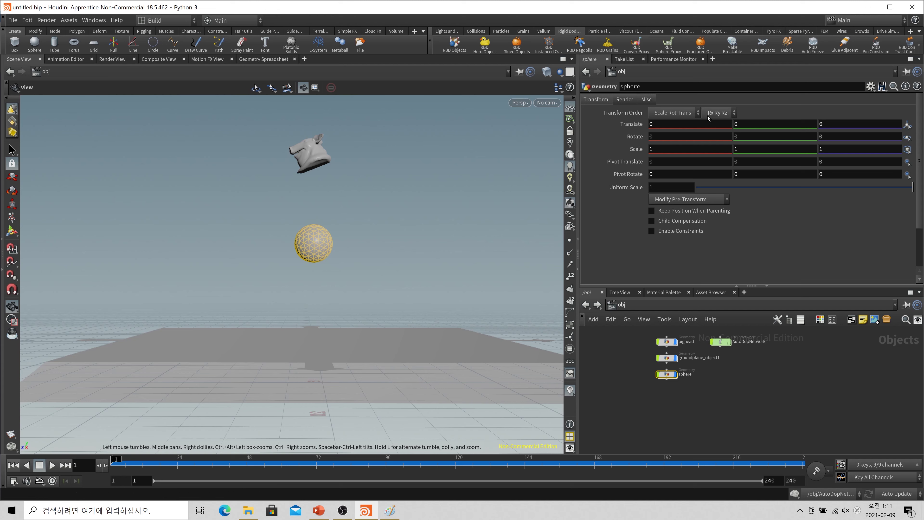
mouse_move(708, 123)
middle_down()
mouse_move(703, 103)
mouse_move(713, 130)
middle_up()
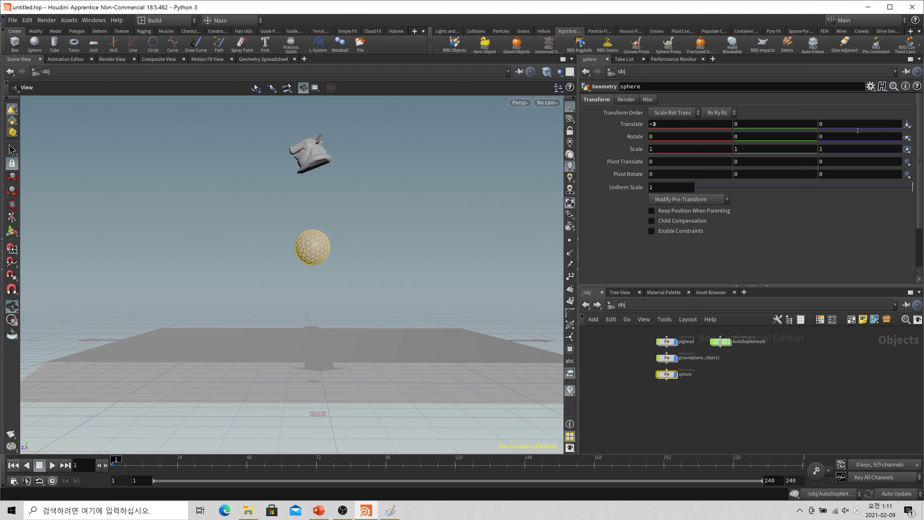
key(ctrl+z)
middle_drag(858, 130, 830, 106)
alt+click(870, 124)
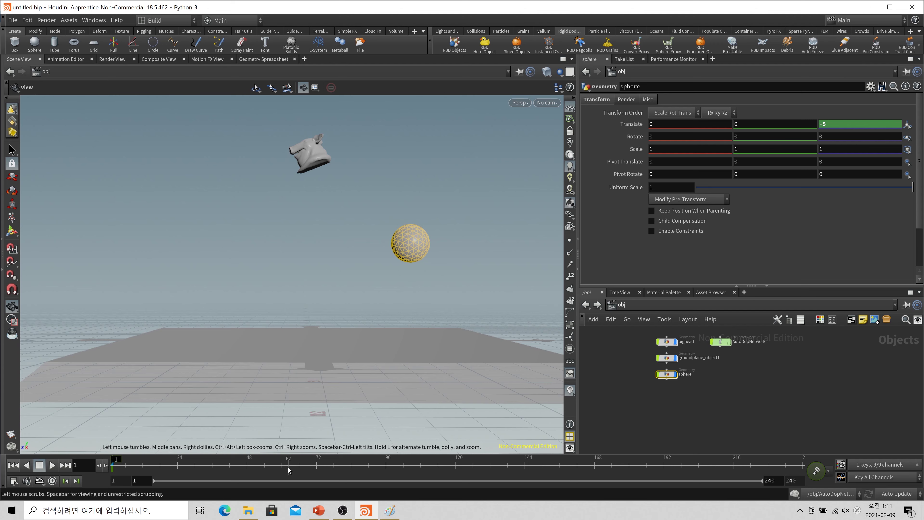
Step: Keyframe the sphere's Translate Z at 5 on frame 50 and return to frame 1
drag(265, 466, 252, 466)
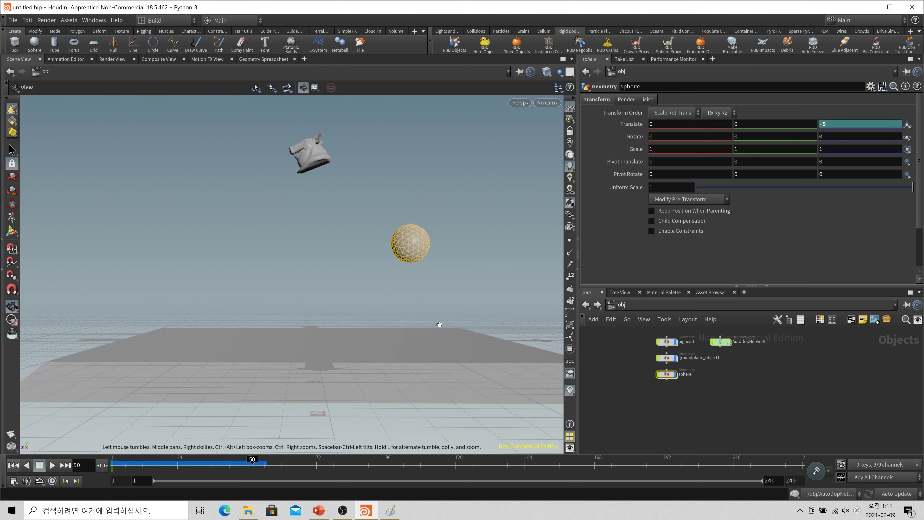
double_click(840, 124)
text(5)
alt+click(840, 124)
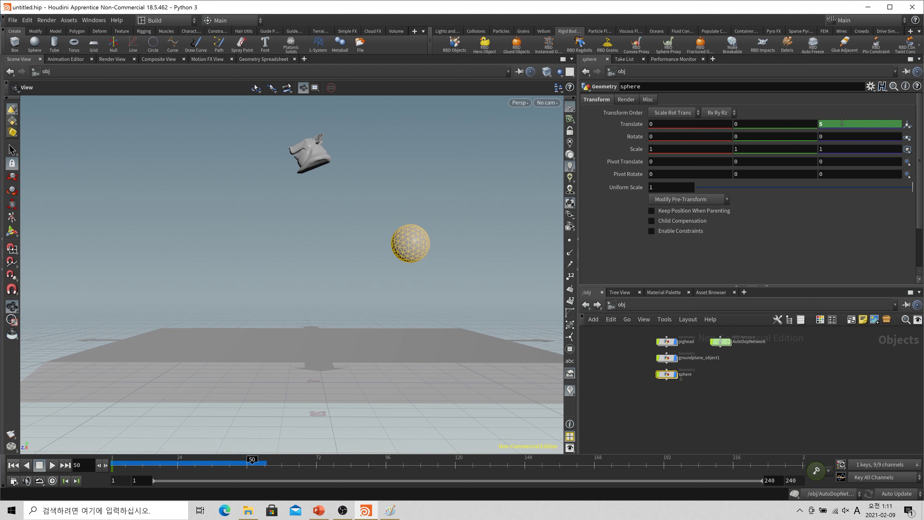
click(778, 358)
click(13, 465)
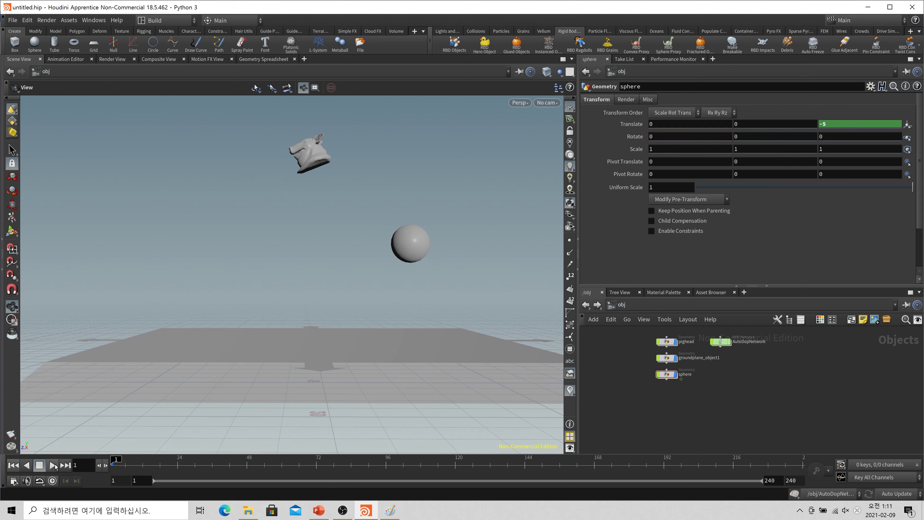
Step: Enter AutoDopNetwork and play the simulation with the keyframed sphere still created as a static object
click(53, 465)
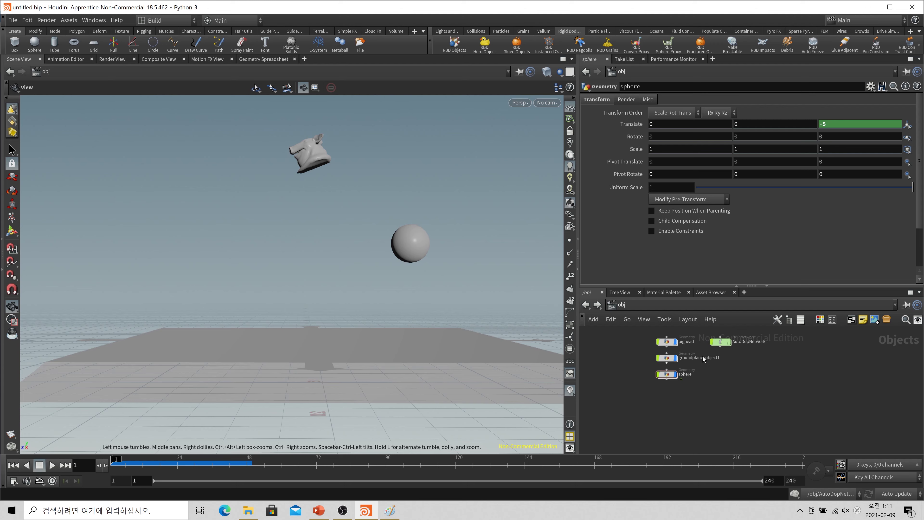
click(721, 346)
double_click(721, 344)
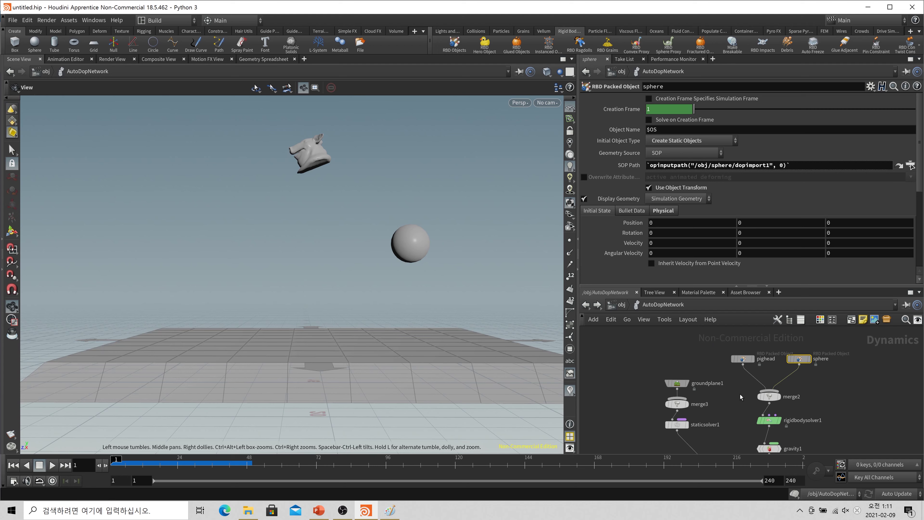
click(52, 465)
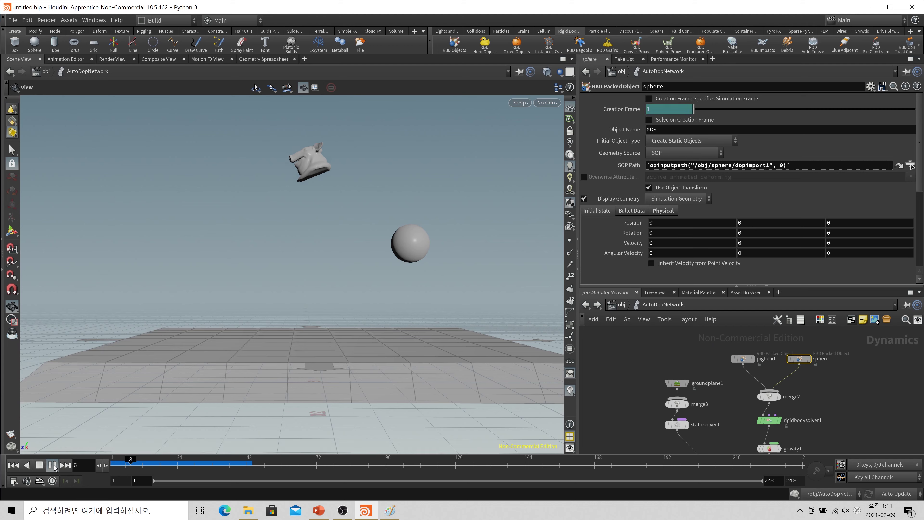
click(39, 468)
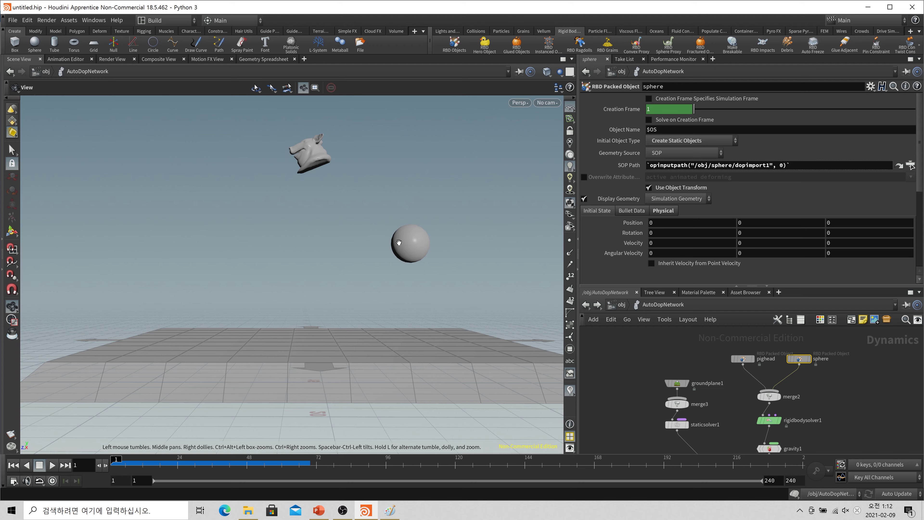
Step: Set the sphere's Initial Object Type to Create Animated Static Objects and check its Translate keyframes at the obj level
click(689, 142)
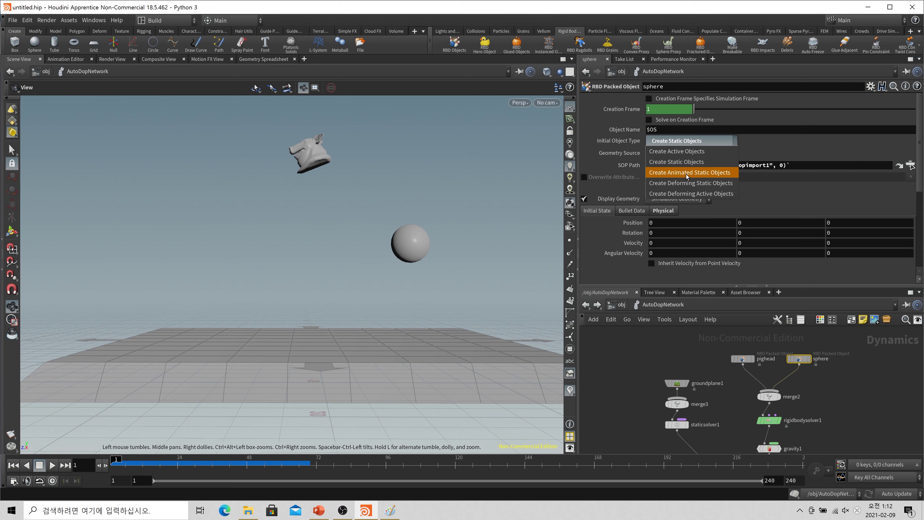
key(Escape)
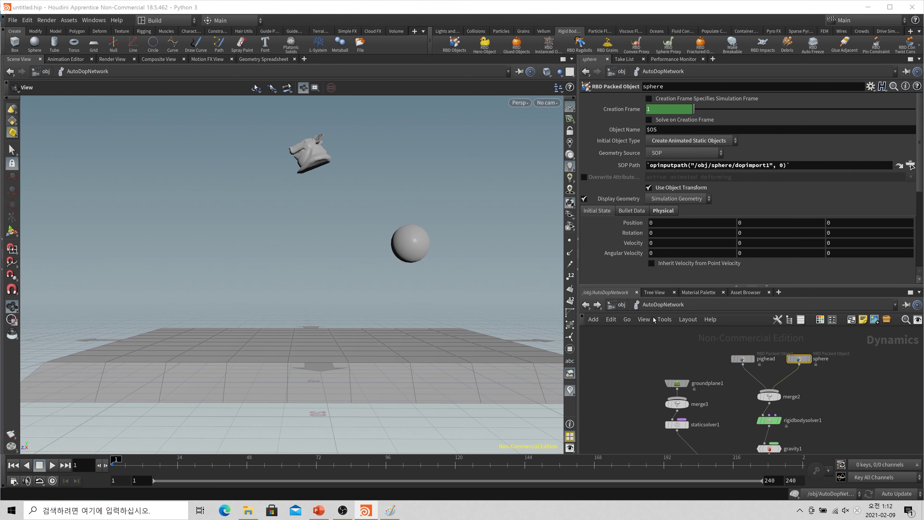
key(u)
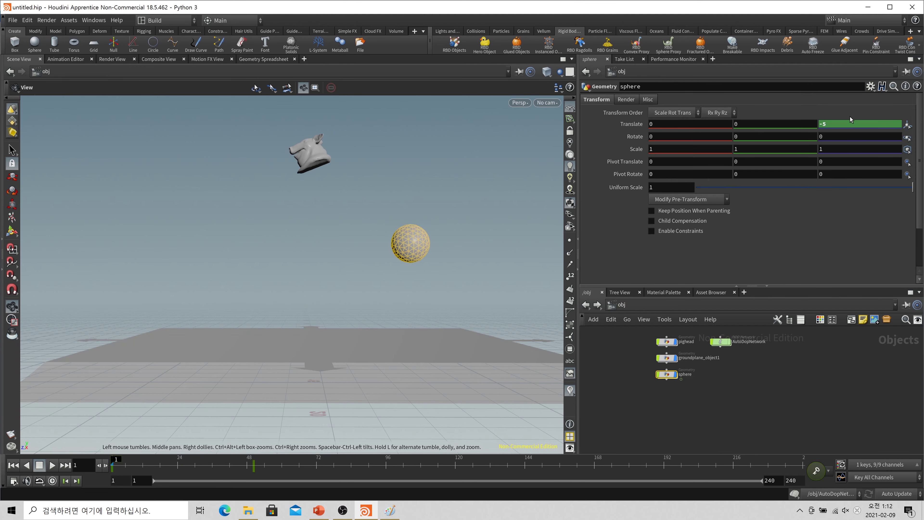
double_click(725, 343)
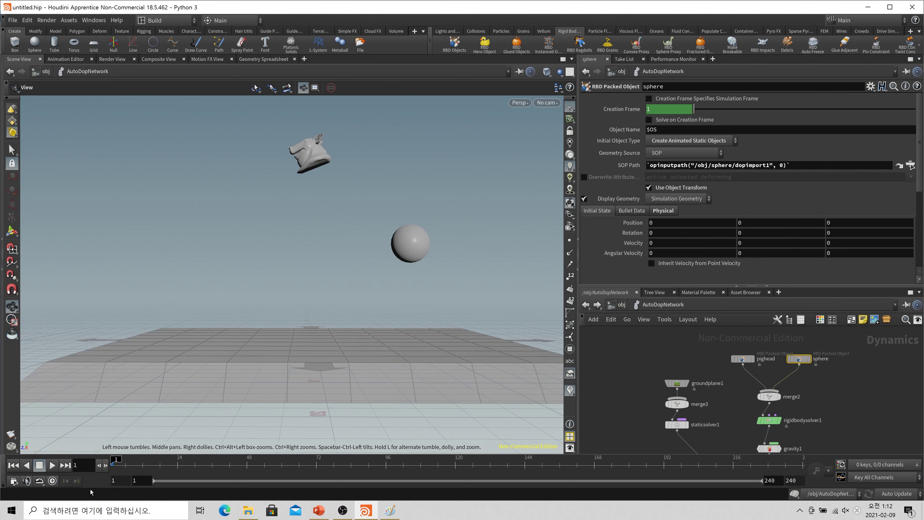
Step: Play the simulation with the animated static sphere, inspect the collision around frame 34 and return to frame 1
click(52, 464)
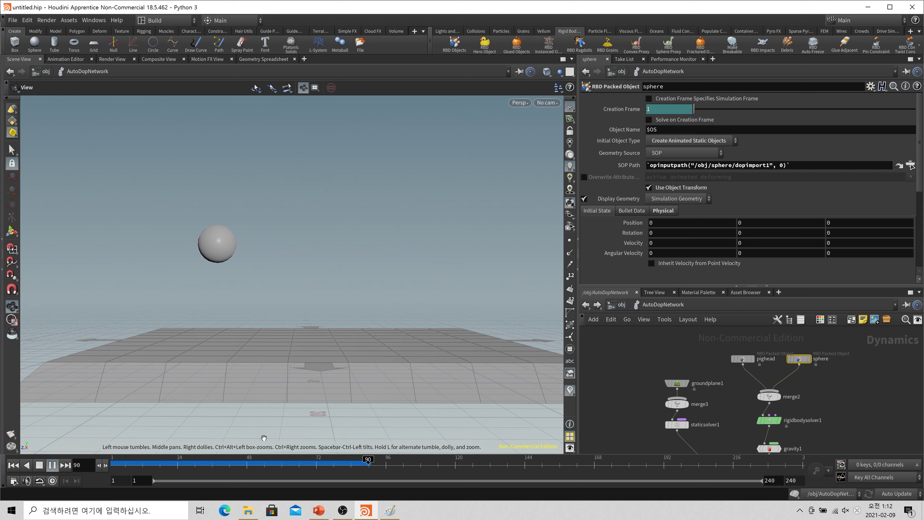
click(206, 463)
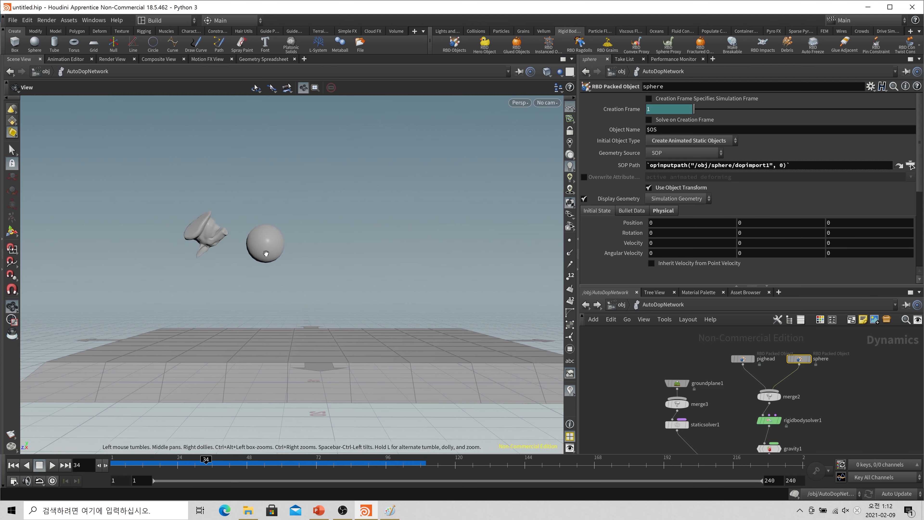
drag(206, 463, 111, 472)
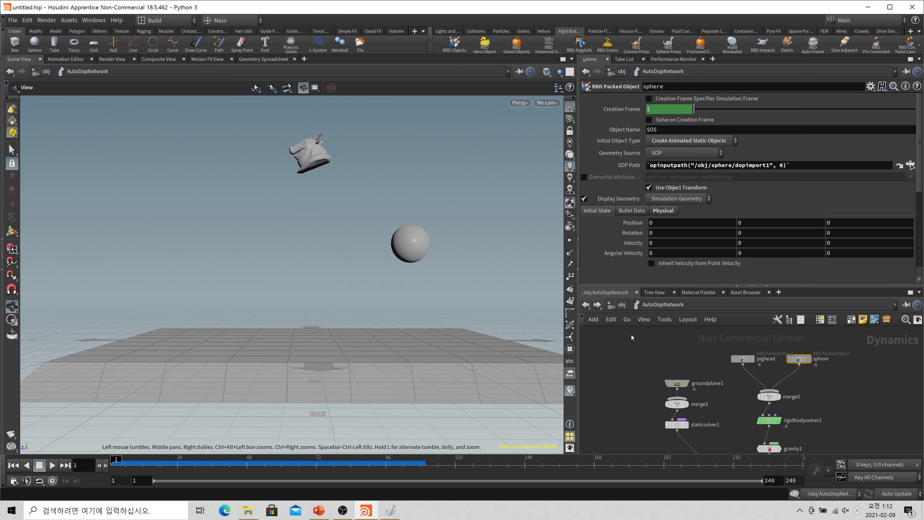
Step: At the obj level, delete the sphere object's Translate Z keyframes and set Translate Z to 0
key(u)
click(667, 374)
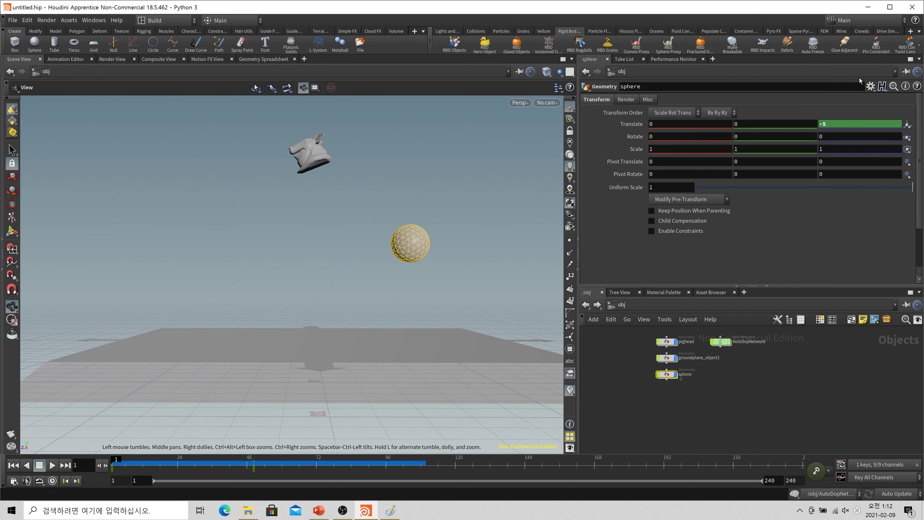
ctrl+shift+click(846, 125)
double_click(845, 125)
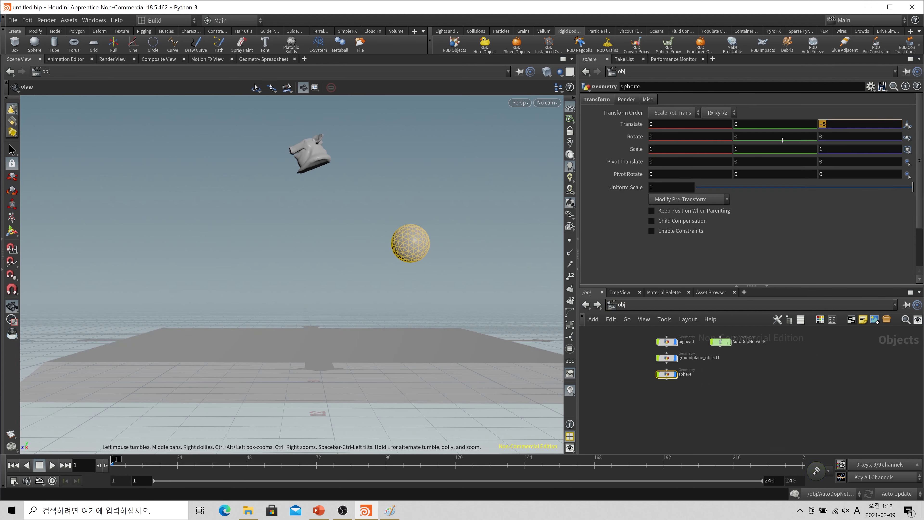
text(0)
key(Return)
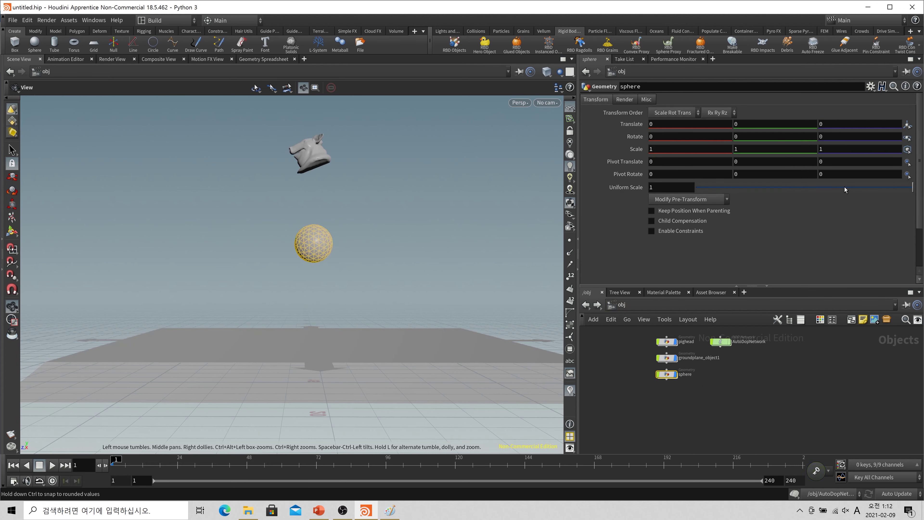
Step: Inside the sphere object, set the sphere1 node's Center Z to -5 and keyframe it on frame 1
double_click(671, 374)
key(h)
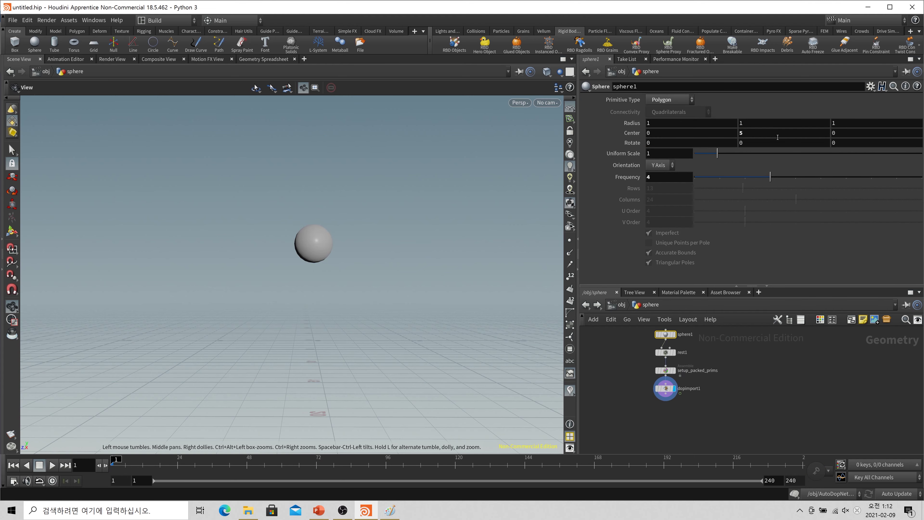
key(Tab)
text(-5)
key(Return)
alt+click(859, 132)
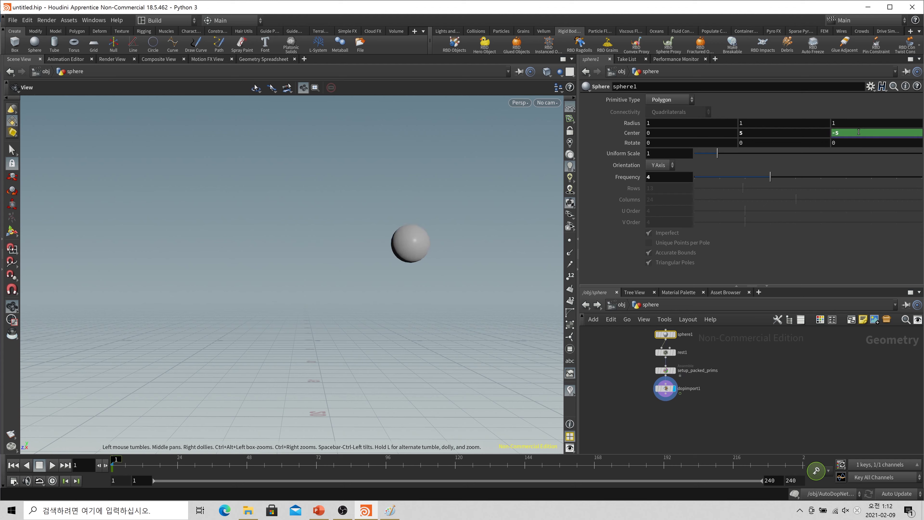
Step: Keyframe sphere1's Center Z at 5 on frame 50, display setup_packed_prims and scrub the timeline to check the motion
click(253, 464)
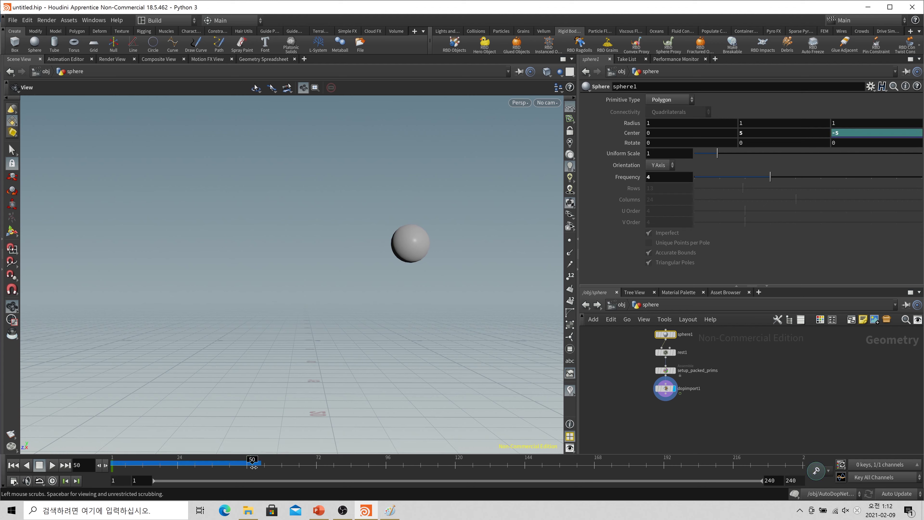
text(5)
key(Return)
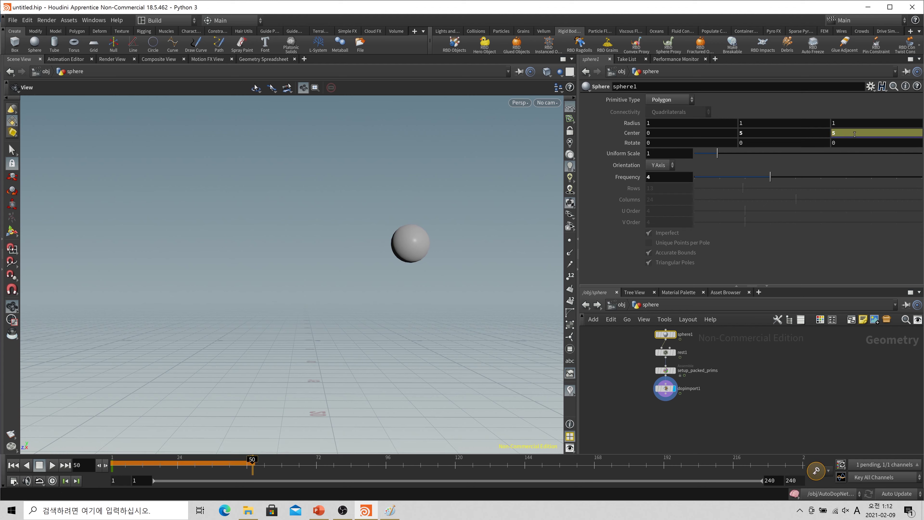
click(675, 371)
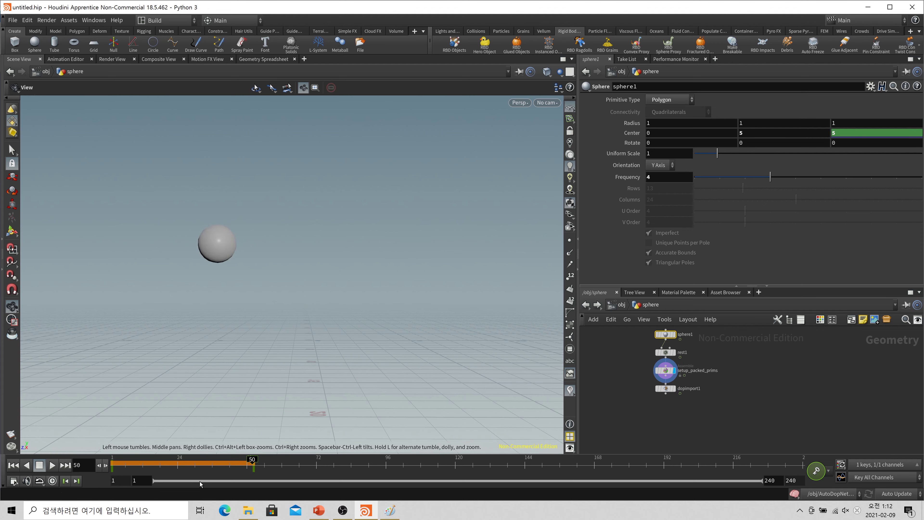
drag(171, 467, 237, 478)
key(ctrl+Up)
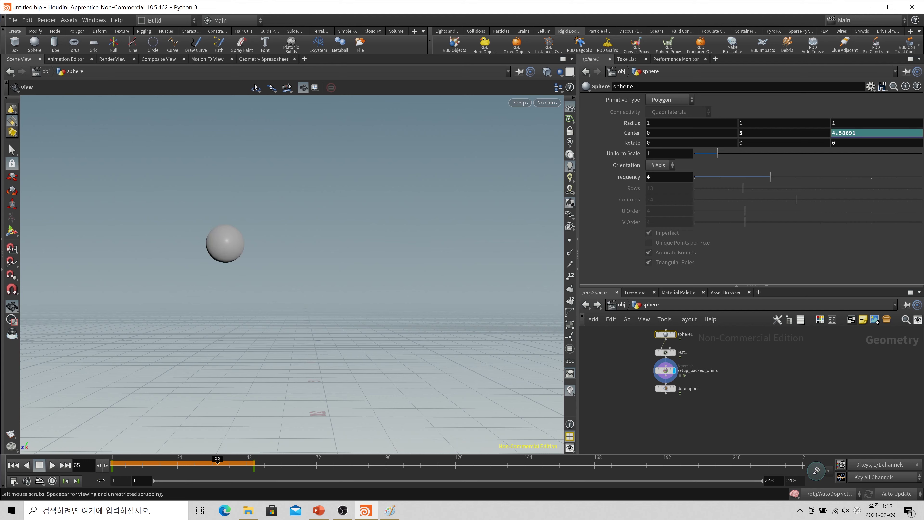
Step: Enter AutoDopNetwork, play the simulation with the sphere still created as an animated static object and return to frame 1
click(621, 306)
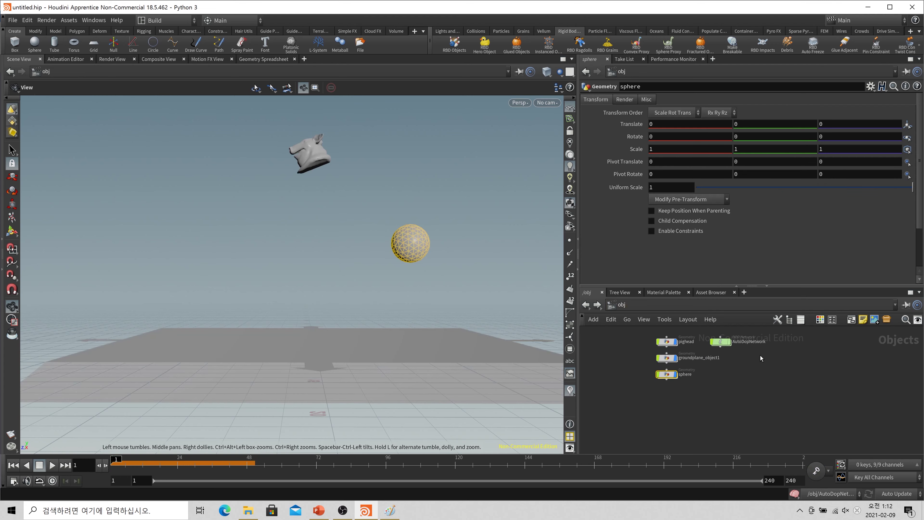
double_click(760, 355)
key(h)
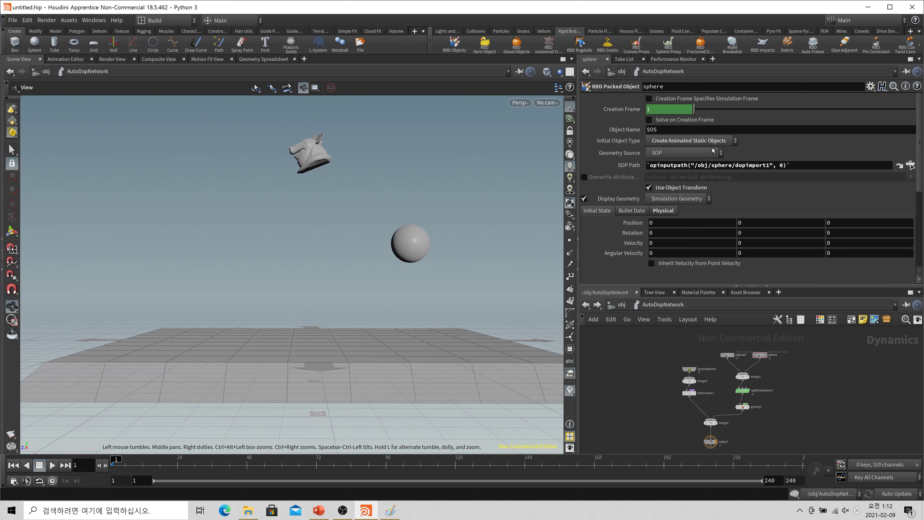
key(Up)
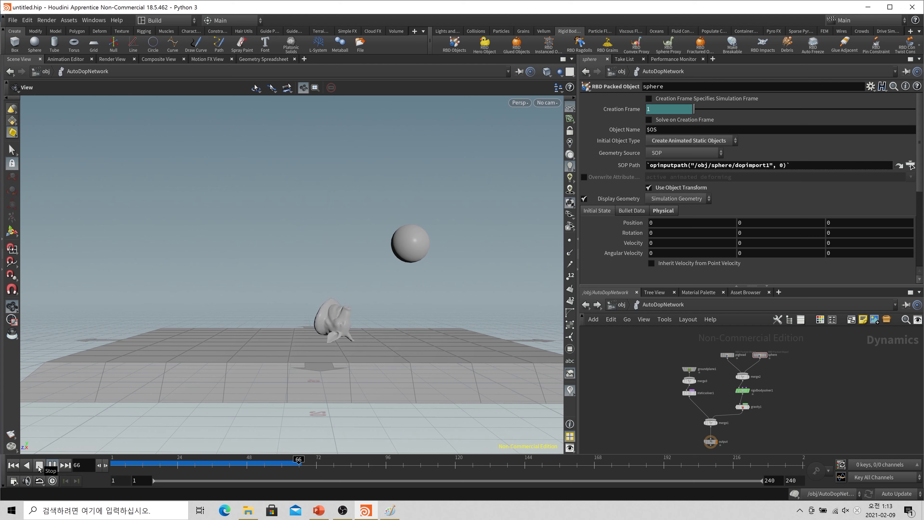
click(39, 465)
key(ctrl+Up)
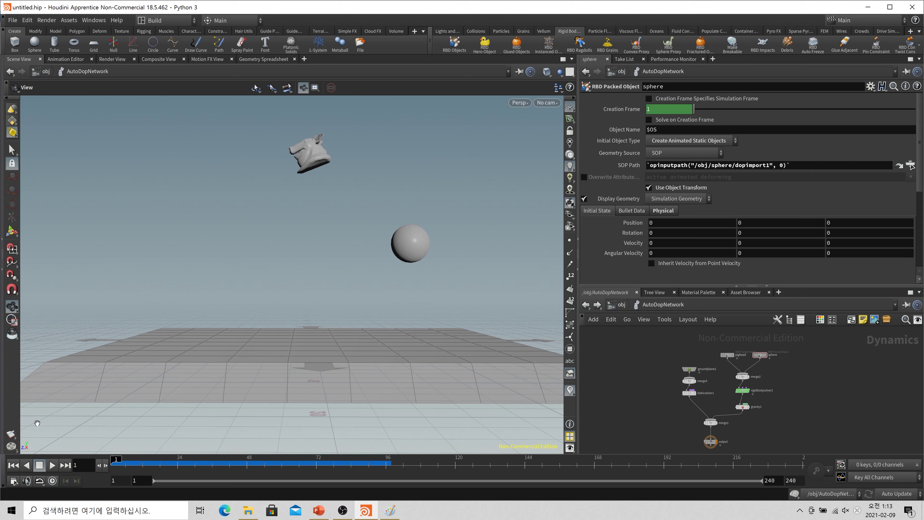
Step: Check the sphere object's transform, and examine sphere1's point positions over time in the Geometry Spreadsheet
click(622, 305)
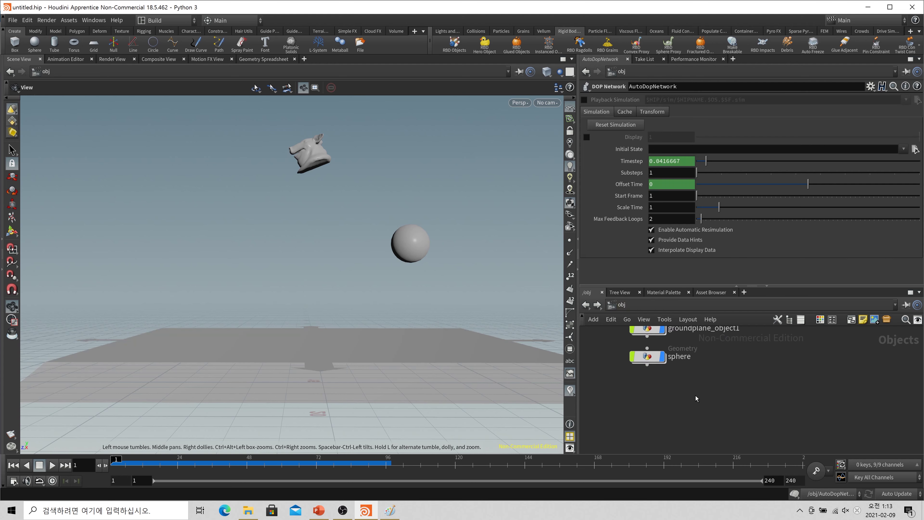
click(633, 402)
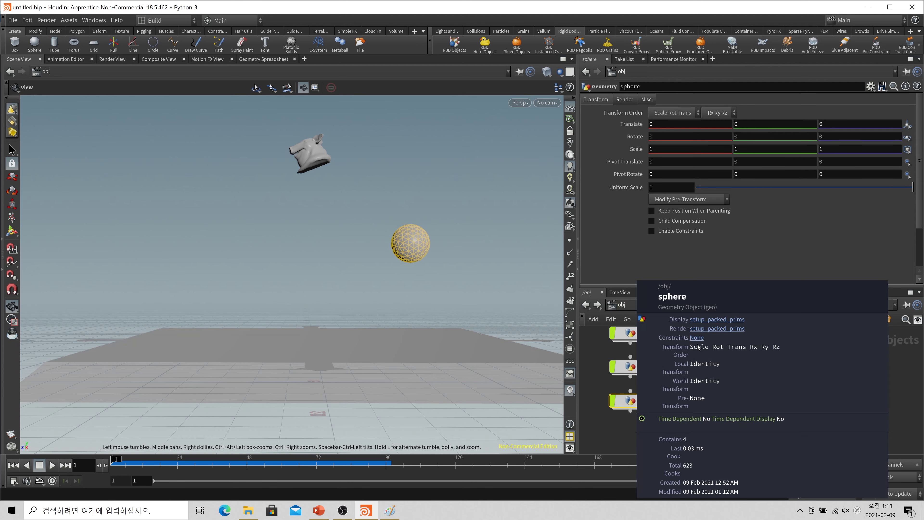
double_click(623, 401)
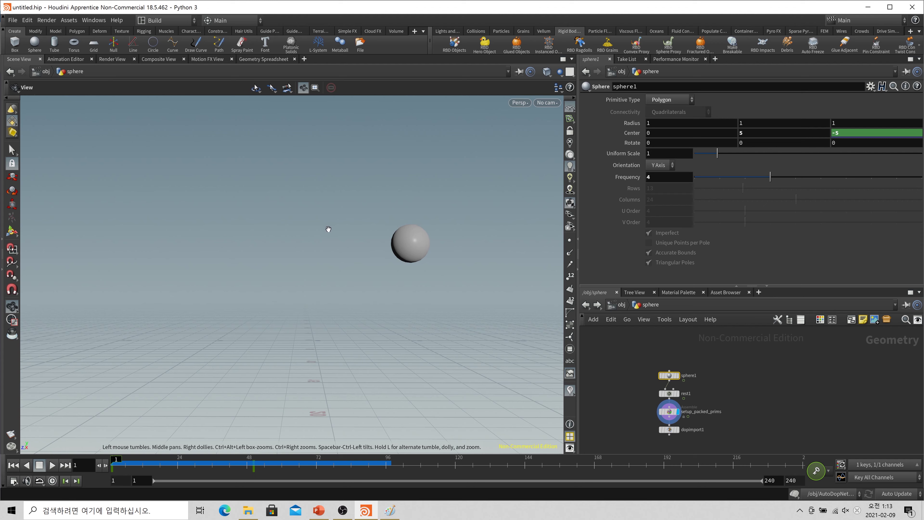
click(265, 60)
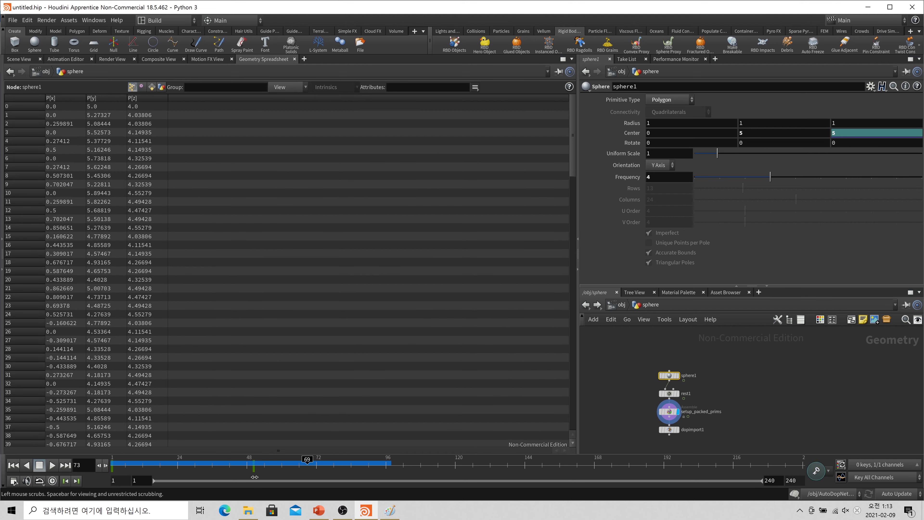
click(18, 60)
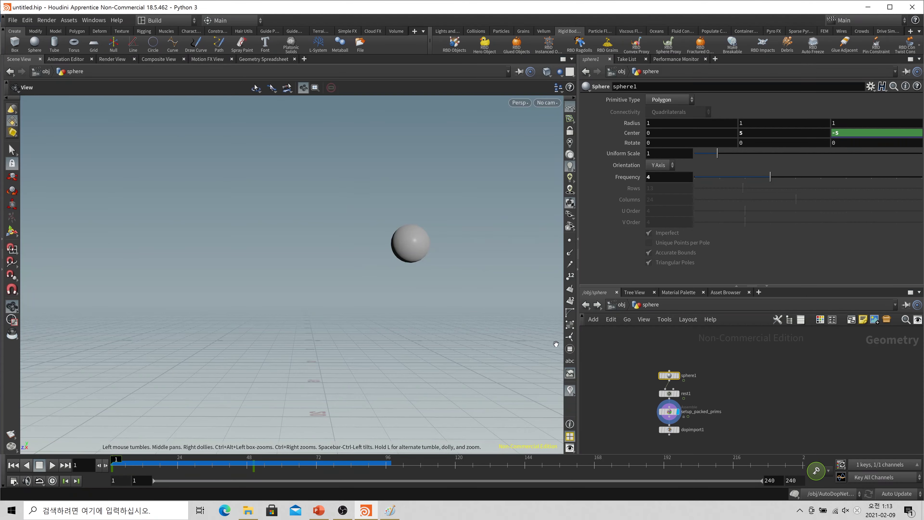
click(751, 396)
Step: In AutoDopNetwork, set the sphere's Initial Object Type to Create Deforming Static Objects, play the simulation and return to frame 1
click(622, 305)
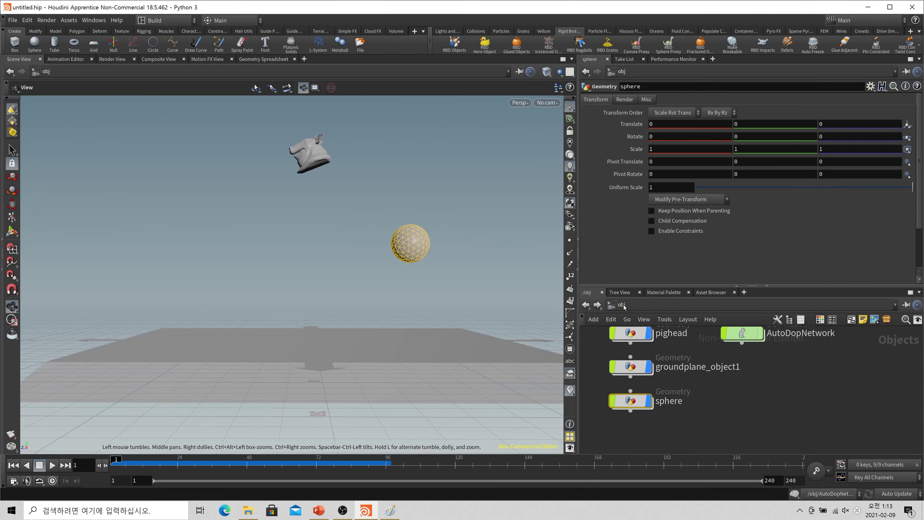
double_click(736, 334)
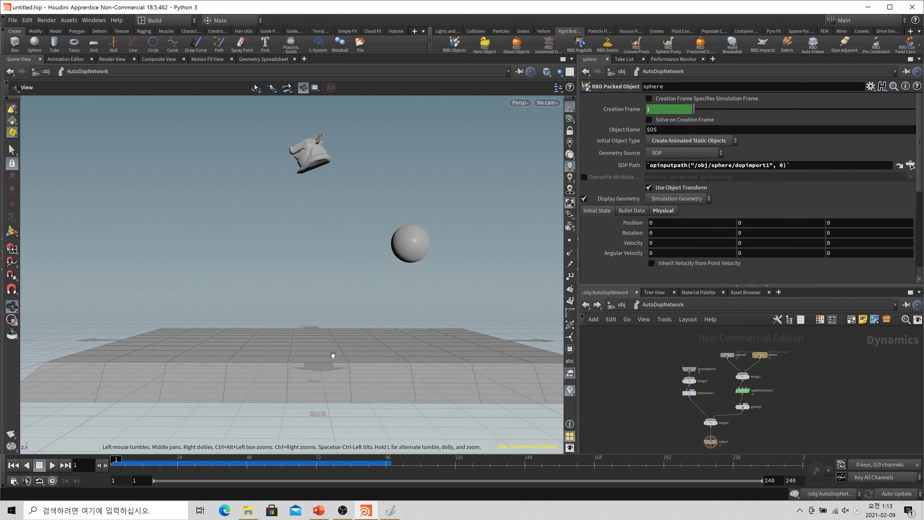
click(707, 141)
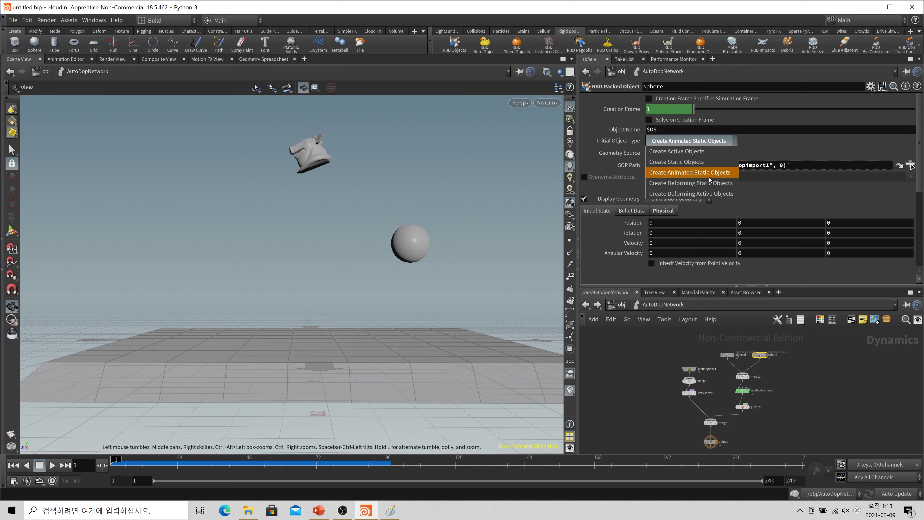
click(680, 186)
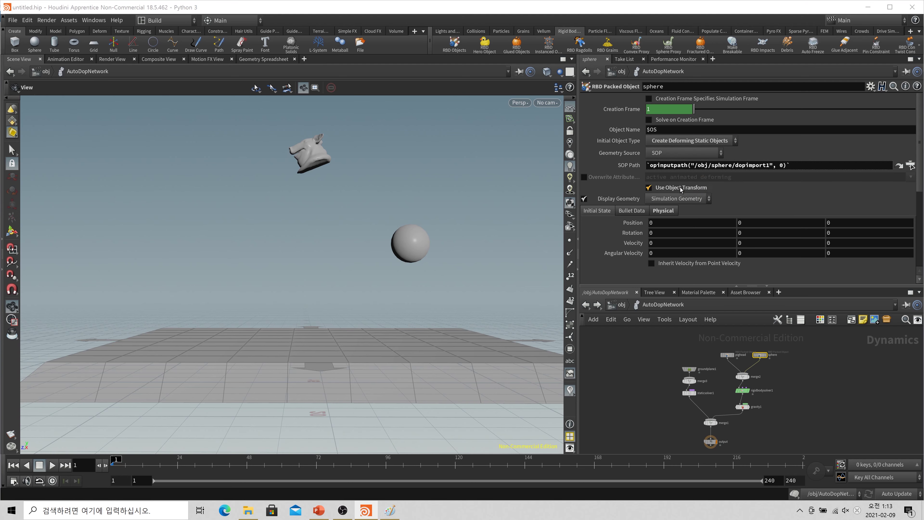
click(52, 465)
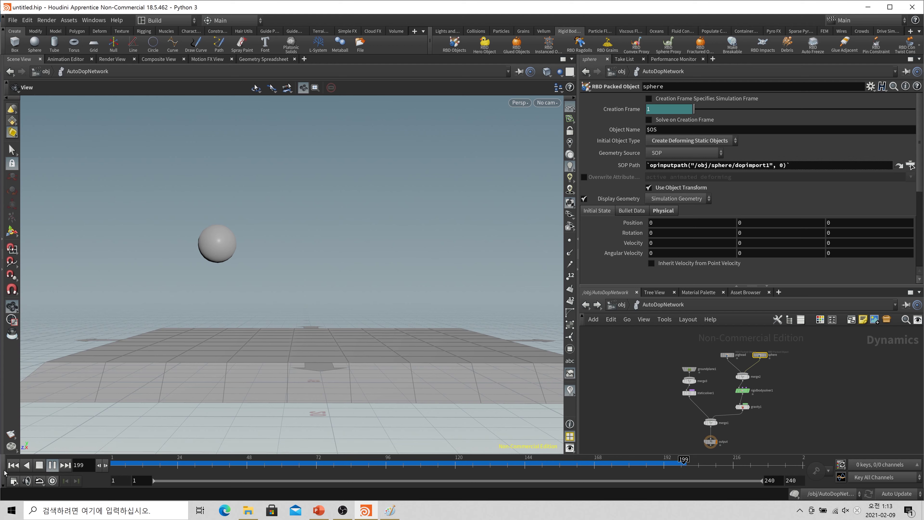
click(11, 466)
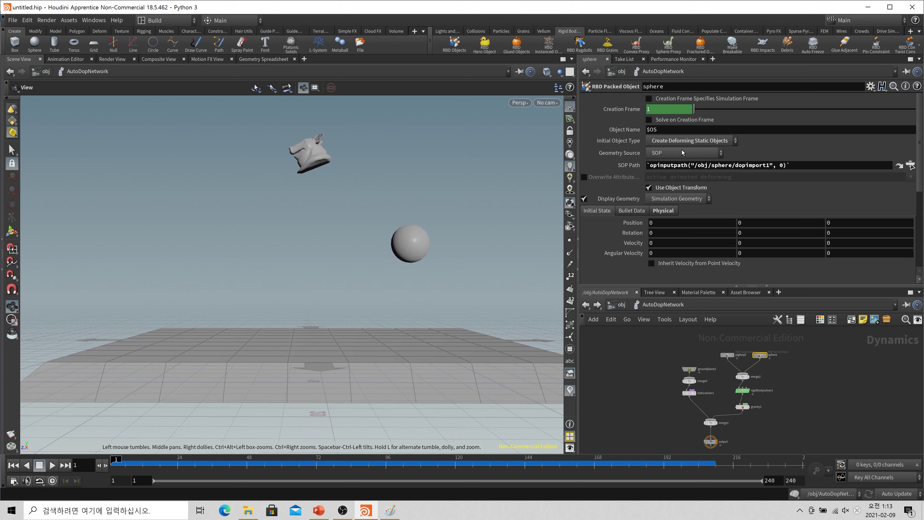
Step: Set the sphere's Initial Object Type to Create Deforming Active Objects, play the simulation and return to frame 1
click(706, 141)
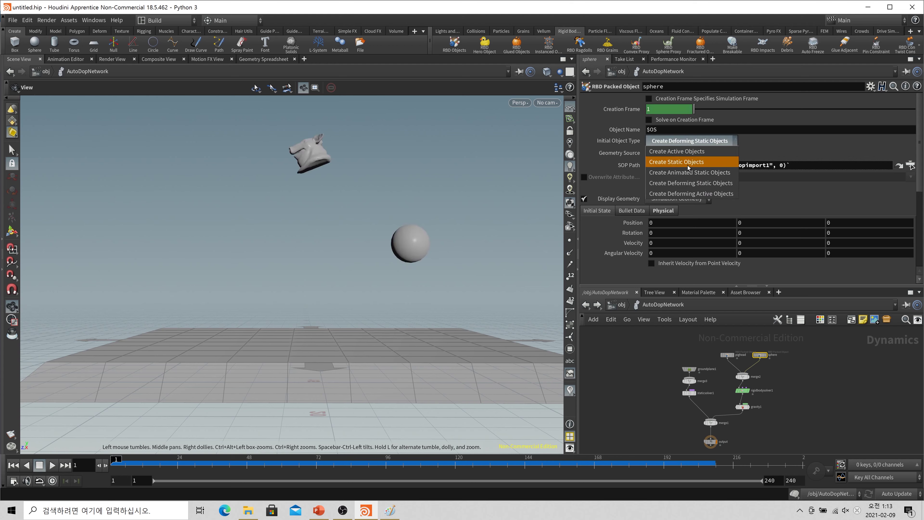
click(714, 197)
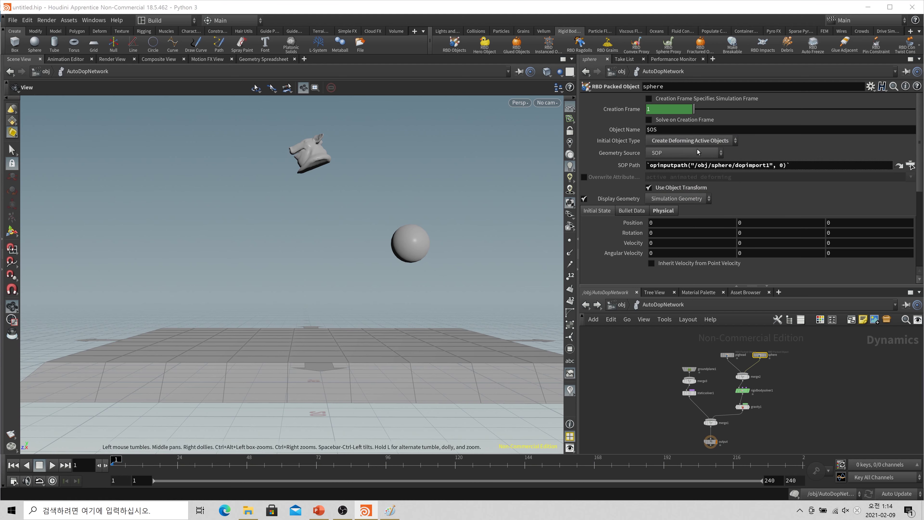
click(52, 465)
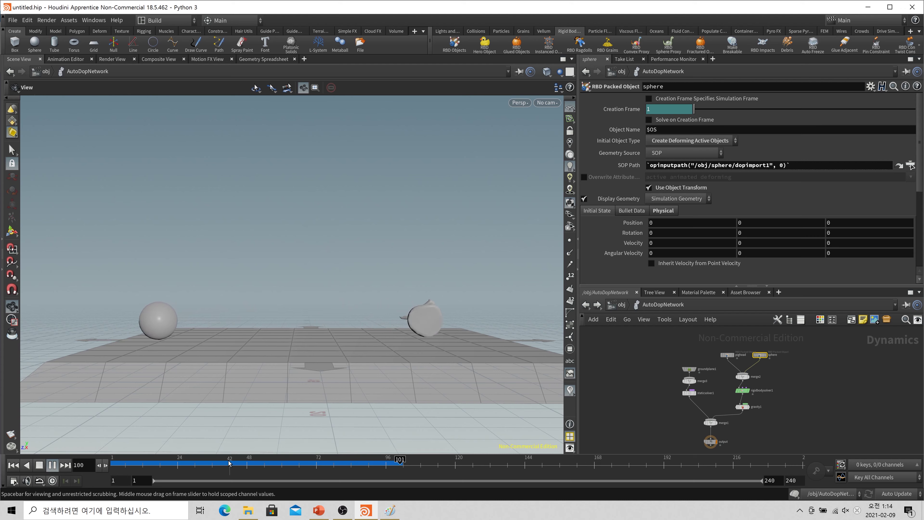
key(ctrl+Left)
key(ctrl+Left)
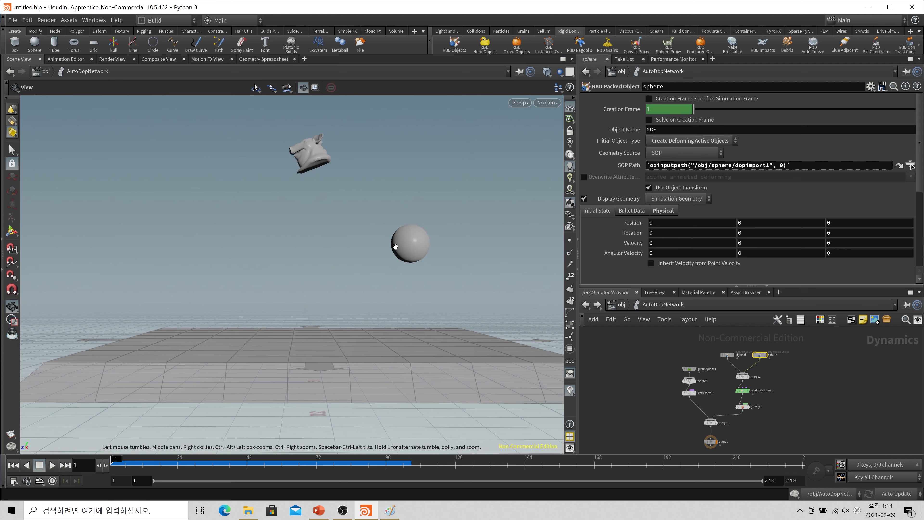
key(Up)
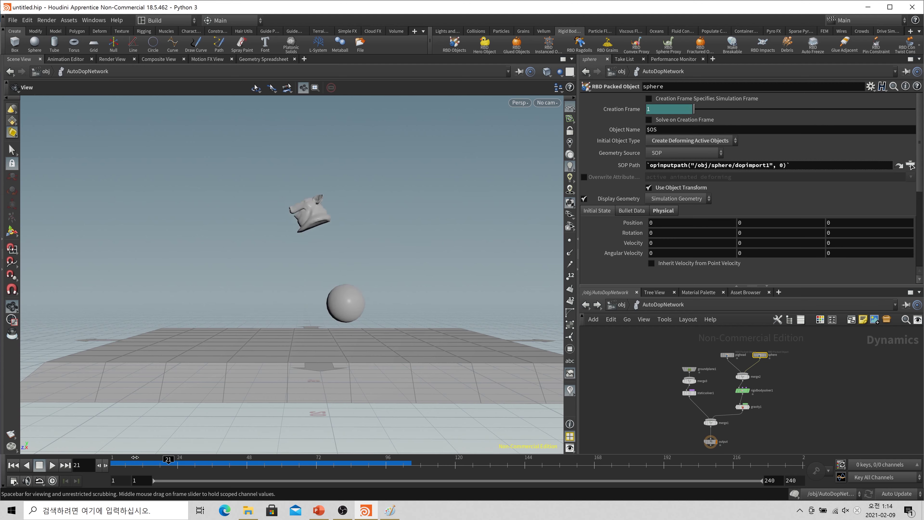
key(ctrl+Left)
drag(369, 137, 360, 161)
scroll(360, 161, up, 5)
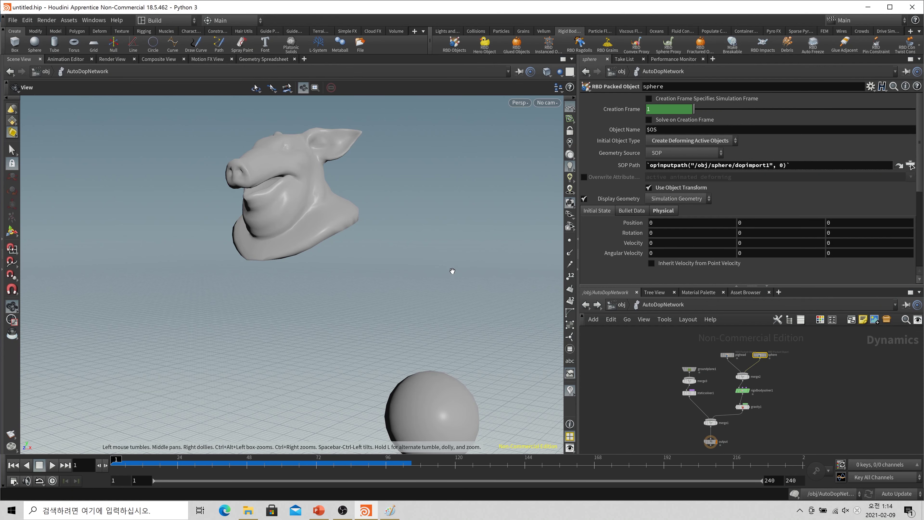
drag(450, 271, 339, 309)
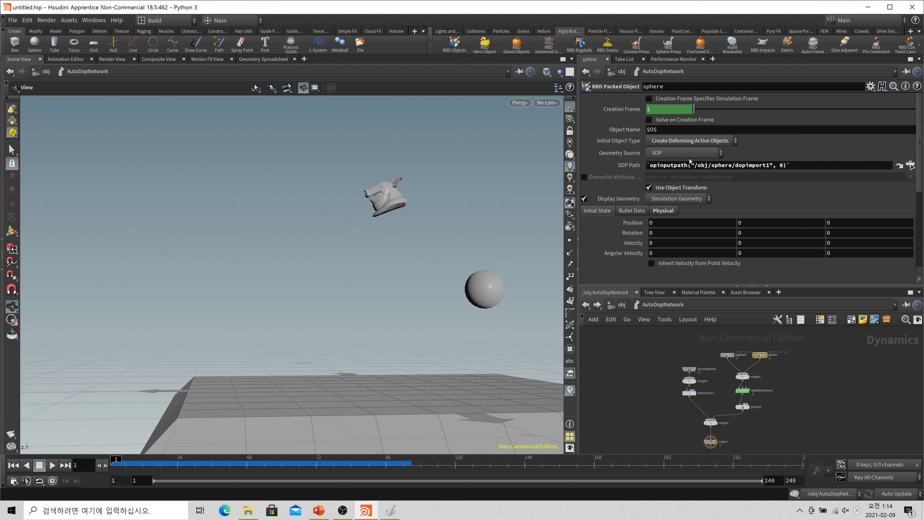
click(694, 142)
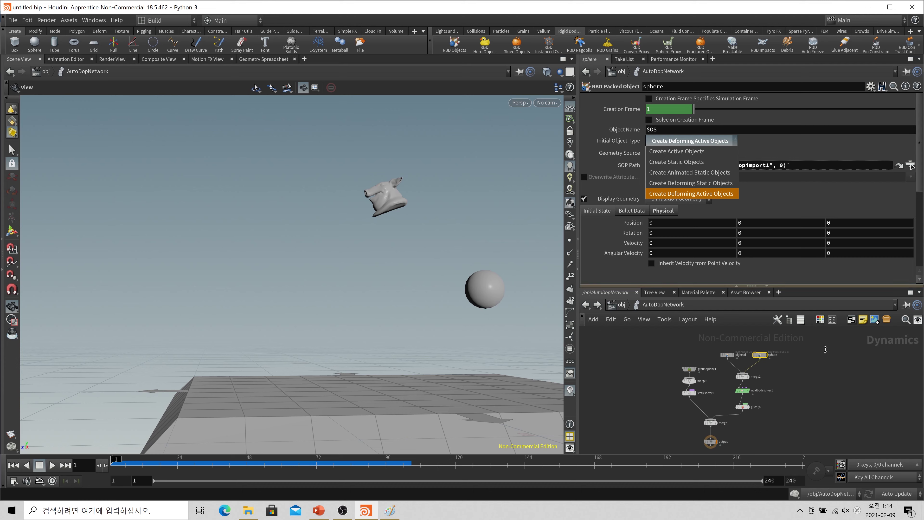
click(827, 410)
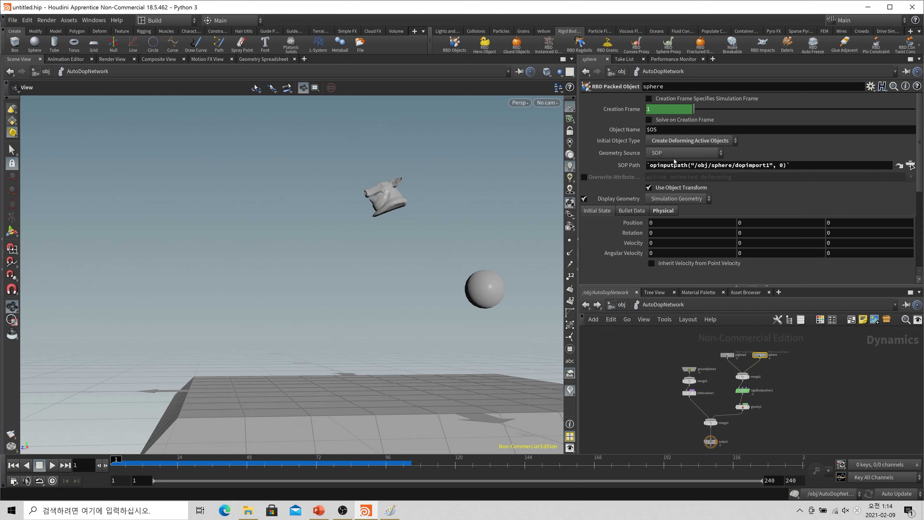
Step: Inside the sphere object, remove the animation from sphere1's Center Z and set it to 0
click(619, 305)
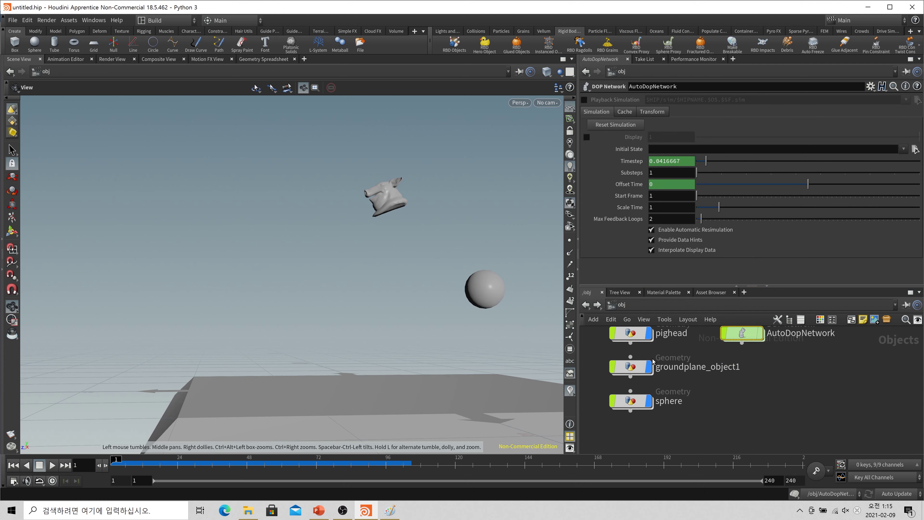
double_click(638, 399)
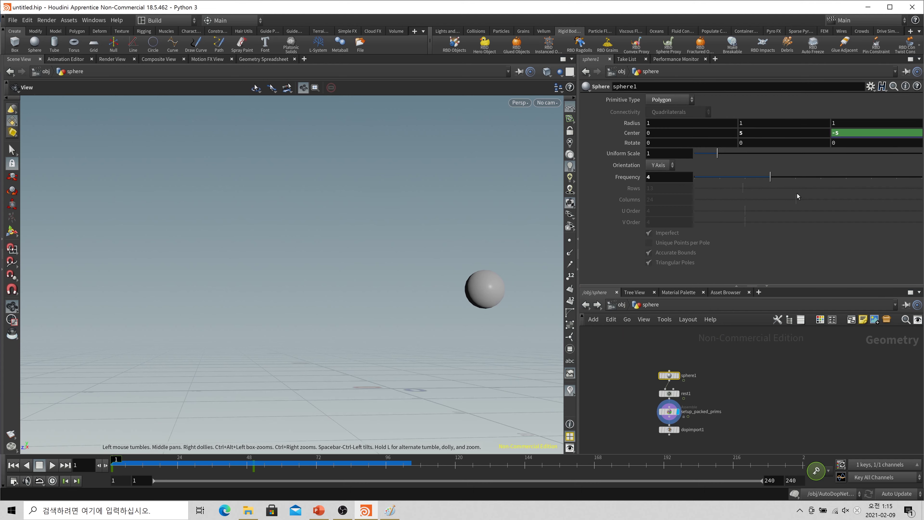
click(858, 137)
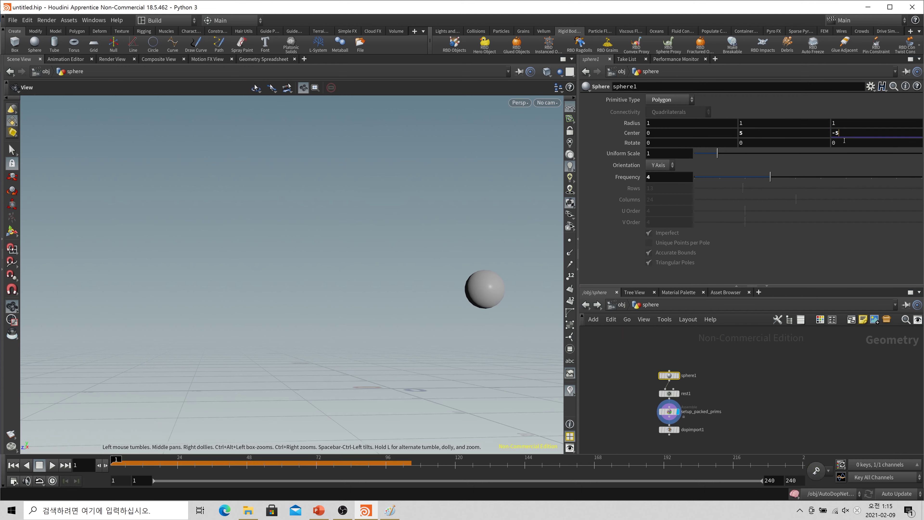
text(0)
key(Return)
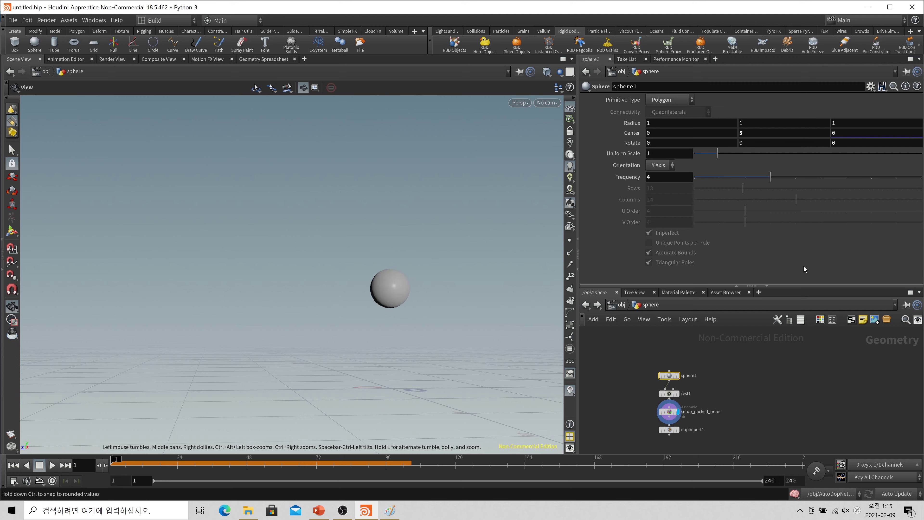
click(784, 353)
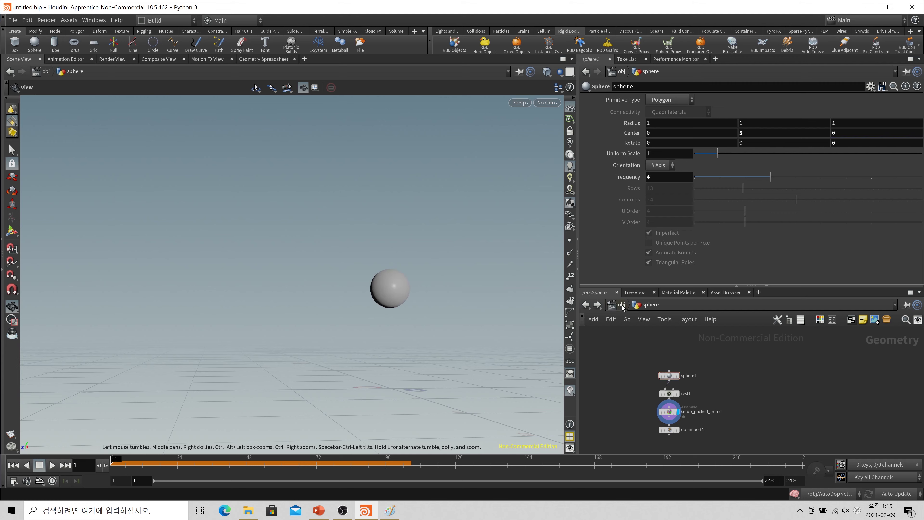
Step: In AutoDopNetwork, wire rigidbodysolver1 directly into merge1 and insert gravity1 between pighead and merge2
click(618, 305)
double_click(750, 340)
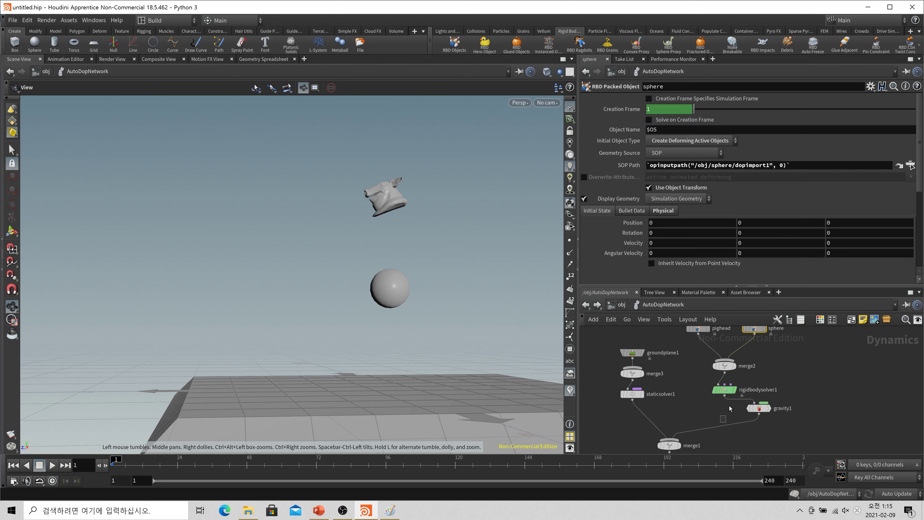
click(727, 397)
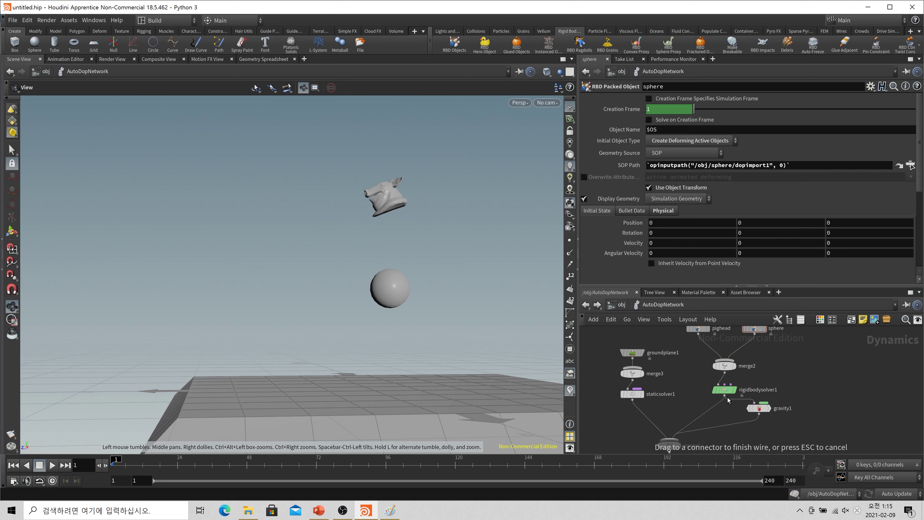
click(674, 438)
drag(758, 407, 695, 344)
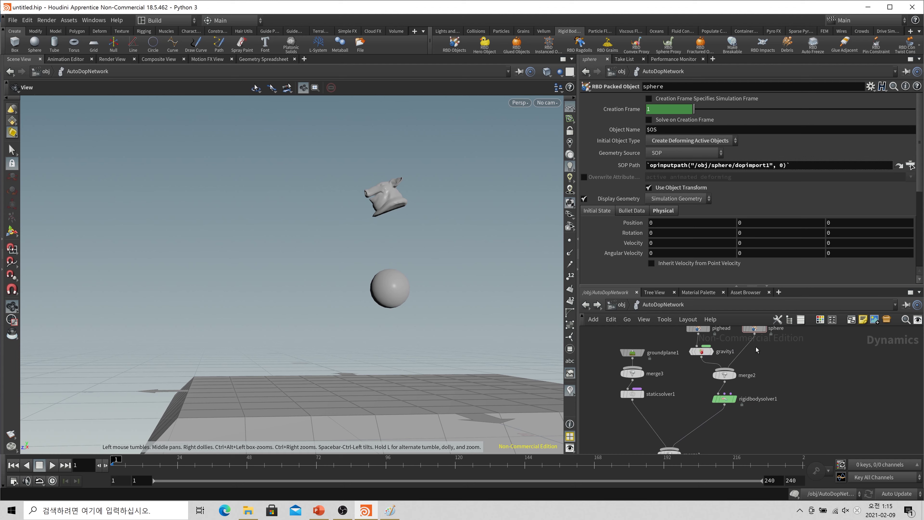
Step: Play the simulation with gravity acting only on the pig head, and return to frame 1
drag(501, 442, 335, 379)
click(52, 465)
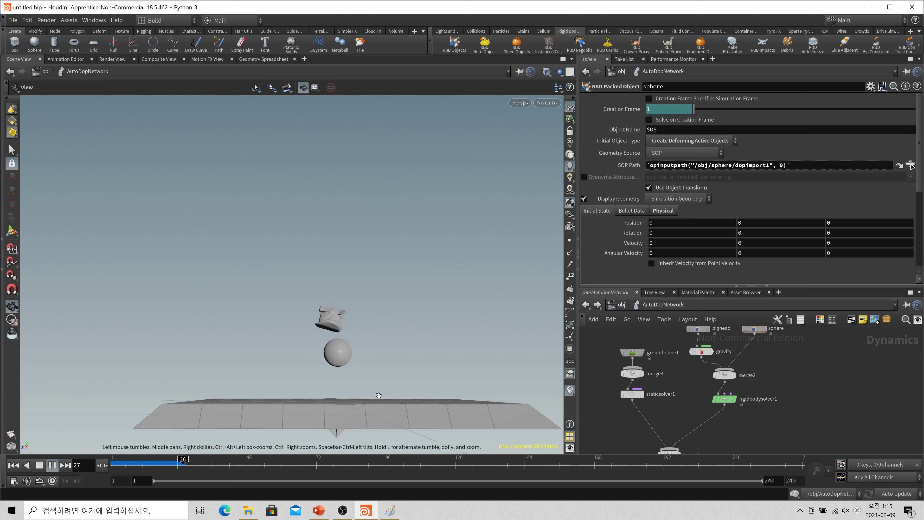
drag(364, 393, 322, 345)
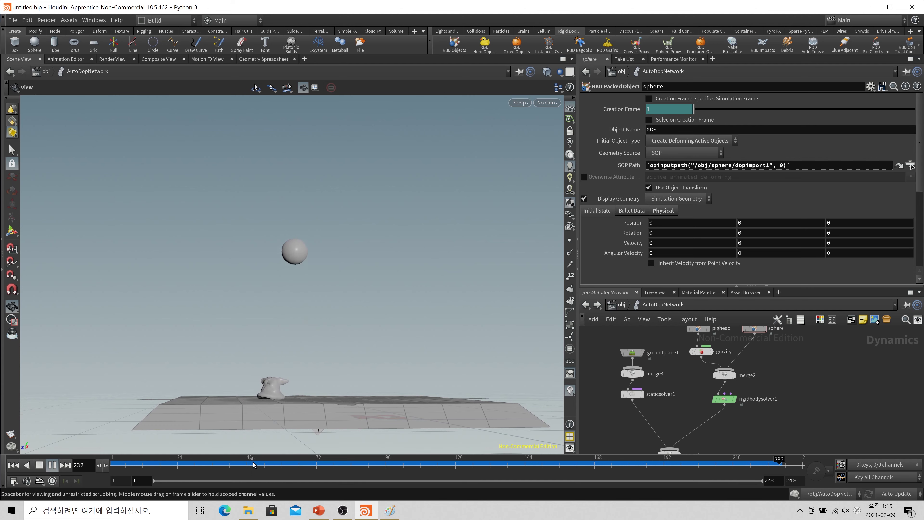
key(ctrl+Up)
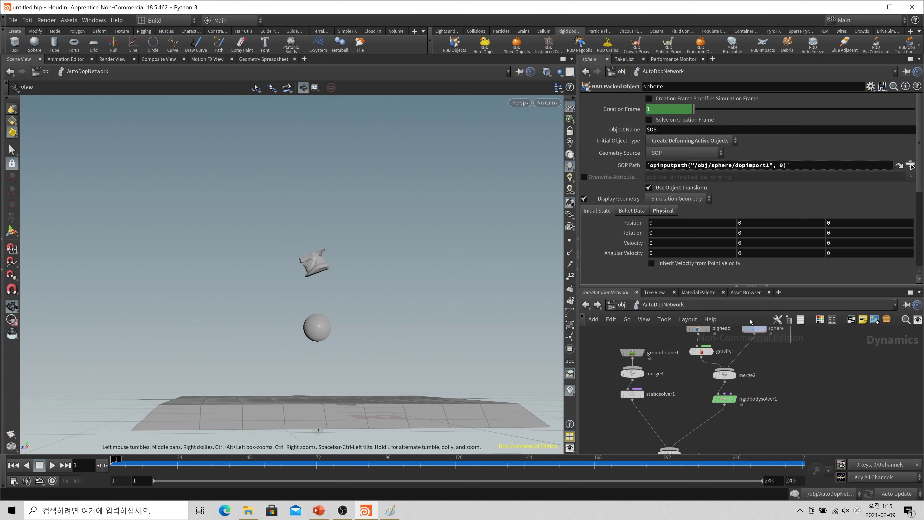
Step: In the sphere's Bullet Data, set the sleeping Linear Threshold to 4
scroll(674, 170, down, 3)
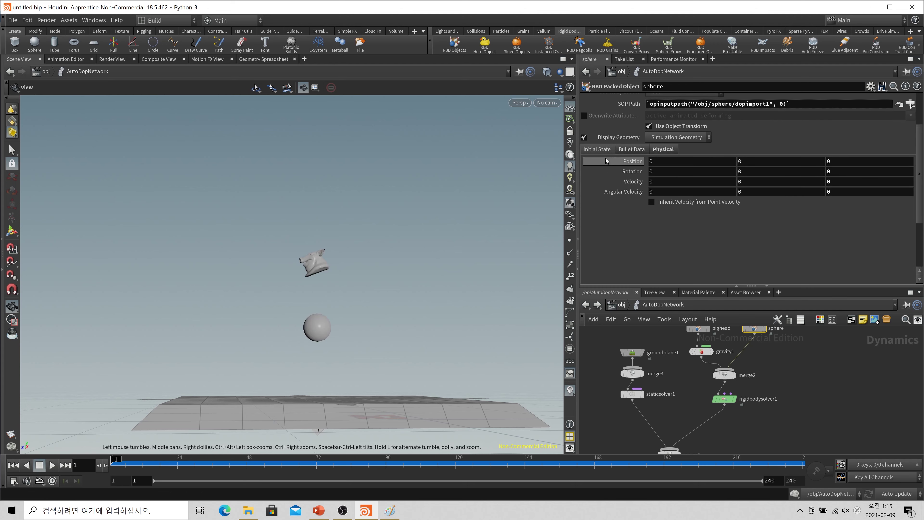
click(632, 149)
scroll(632, 248, down, 4)
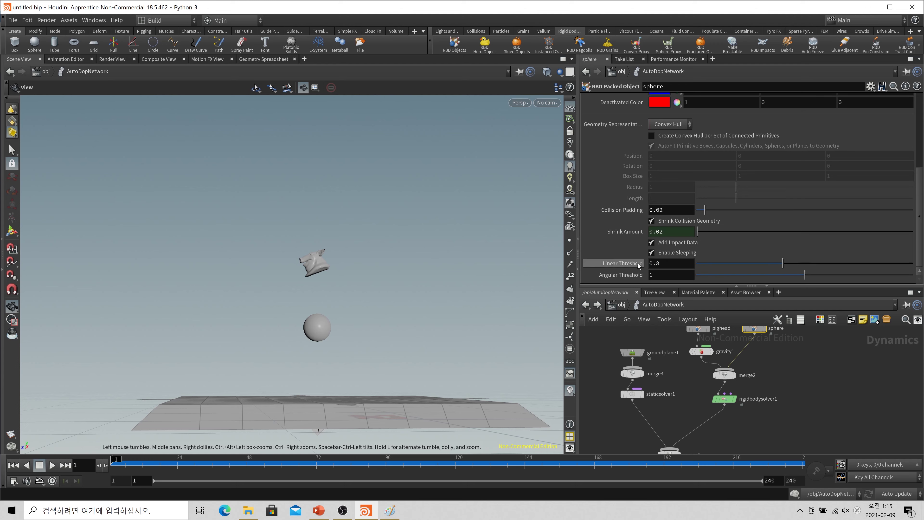
double_click(670, 263)
text(4)
key(Return)
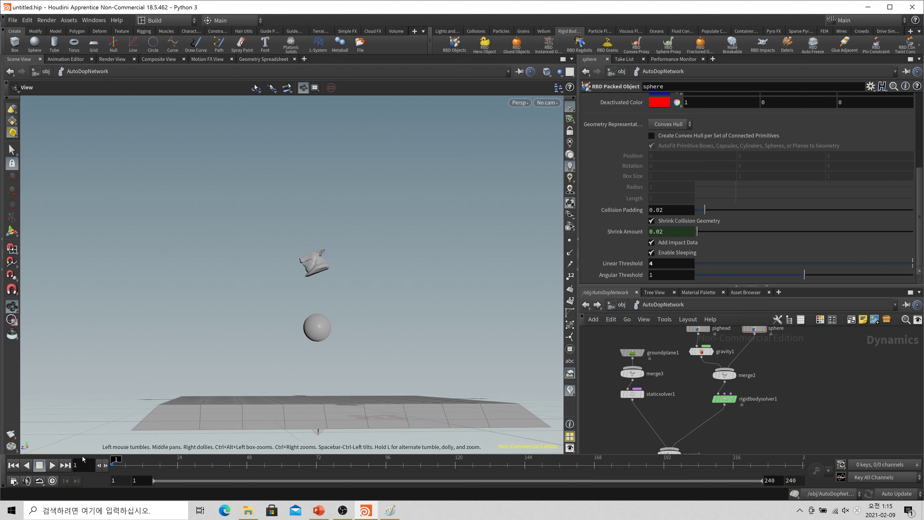
Step: Play the simulation with the raised Linear Threshold and stop it at frame 200
click(52, 466)
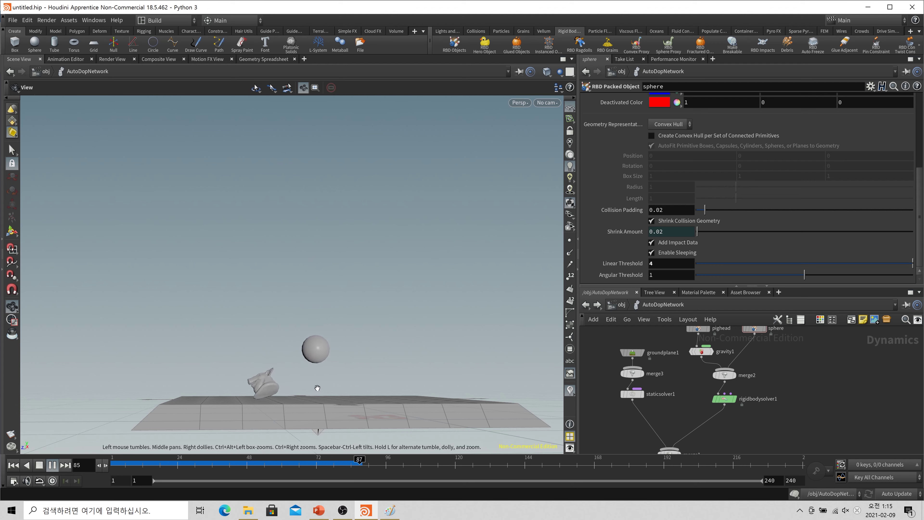
mouse_move(315, 389)
mouse_down()
mouse_move(392, 383)
mouse_move(320, 378)
mouse_up()
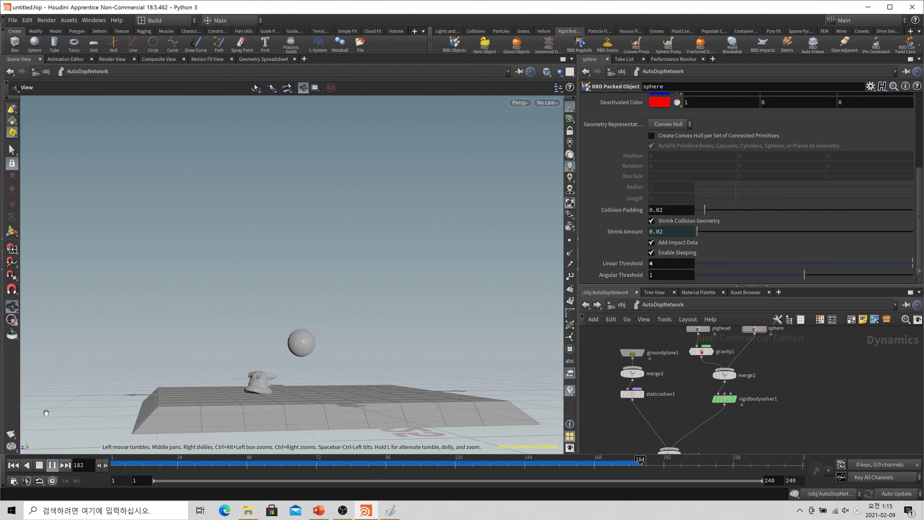
key(Escape)
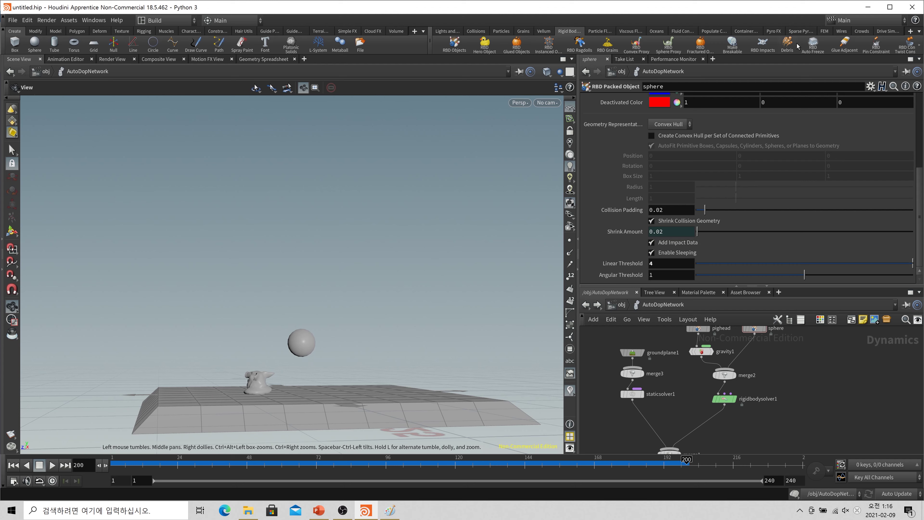
Step: Review the sphere's sleeping thresholds and check the Sleeping Time parameter on rigidbodysolver1
scroll(763, 142, up, 3)
scroll(650, 152, down, 3)
mouse_move(682, 256)
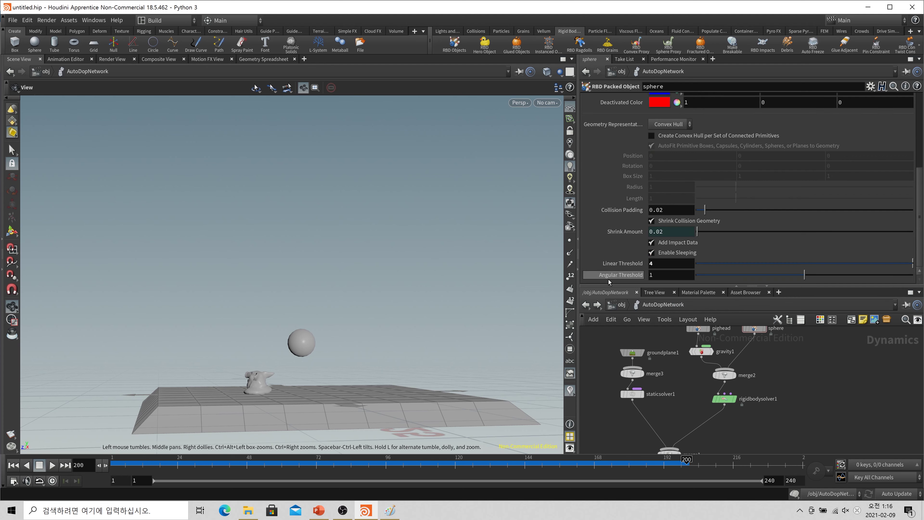
mouse_move(612, 281)
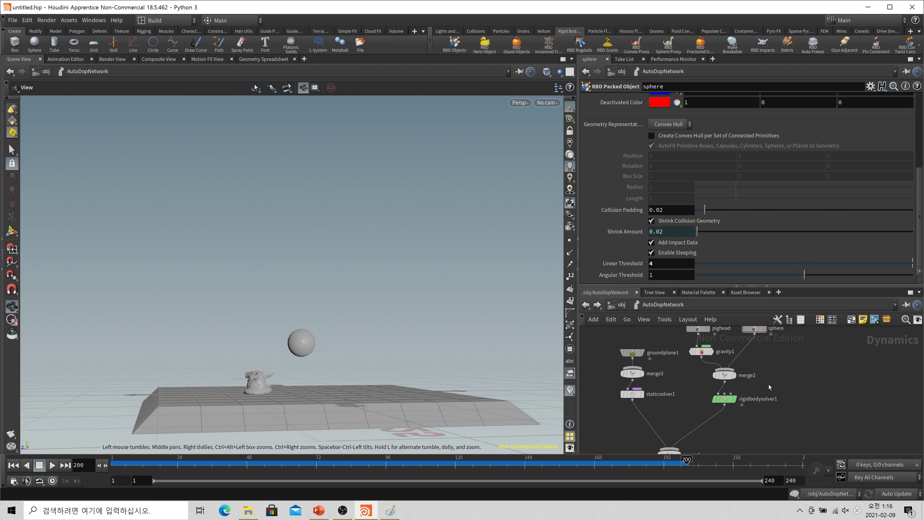
click(714, 400)
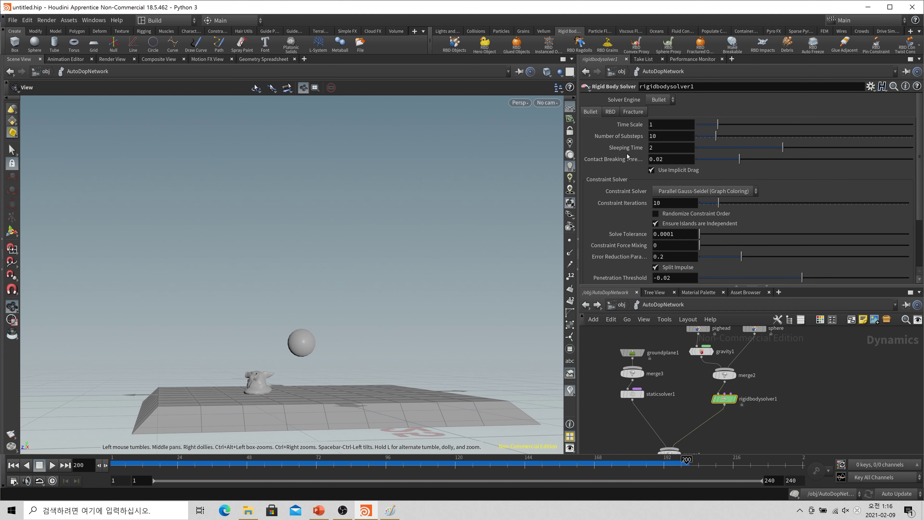
Step: Revert the sphere's Linear Threshold to its default of 0.8
click(761, 331)
drag(751, 419, 706, 388)
click(755, 329)
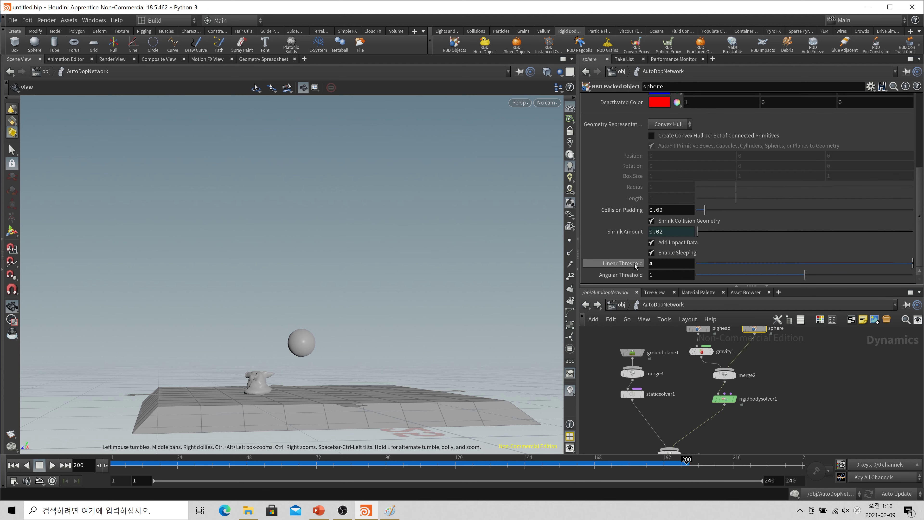
right_click(635, 265)
click(684, 429)
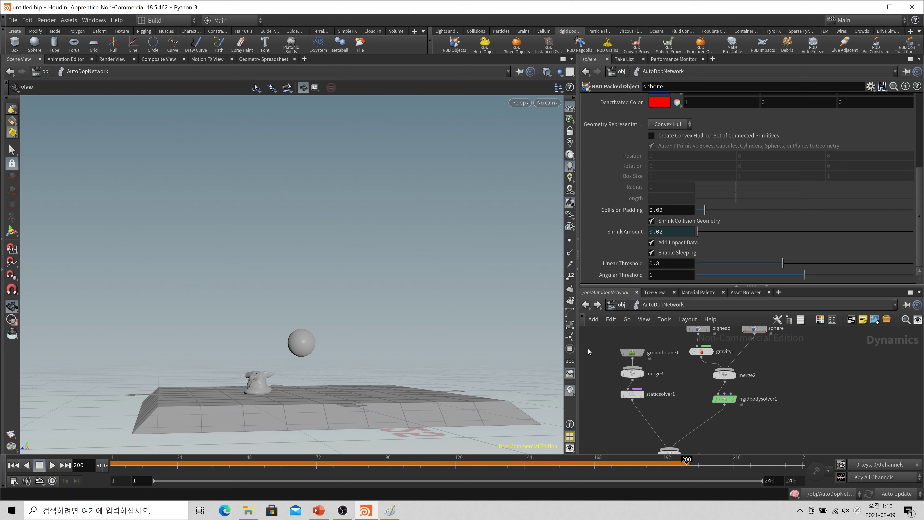
drag(280, 401, 281, 392)
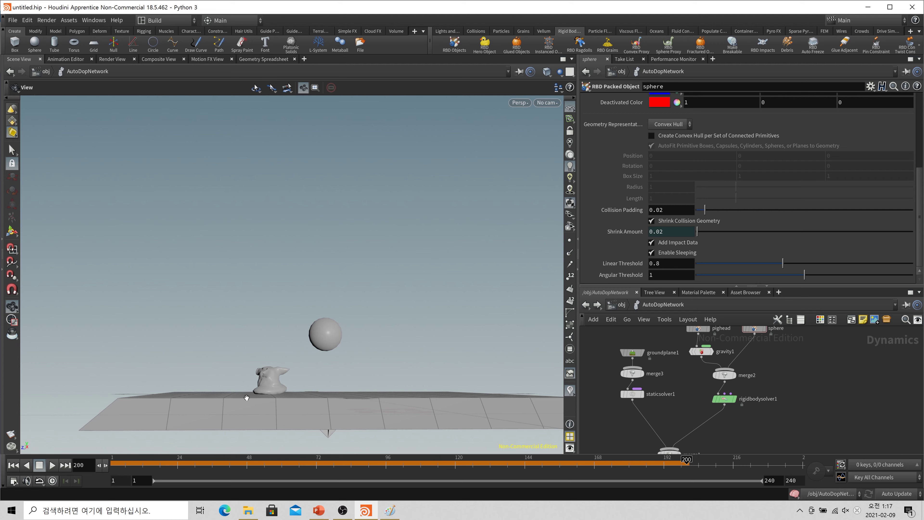
middle_drag(454, 399, 453, 389)
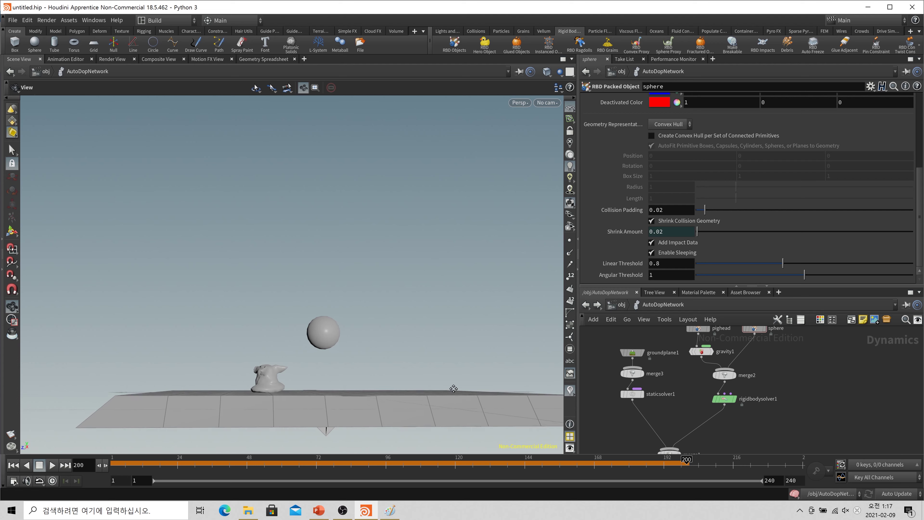
drag(454, 389, 408, 325)
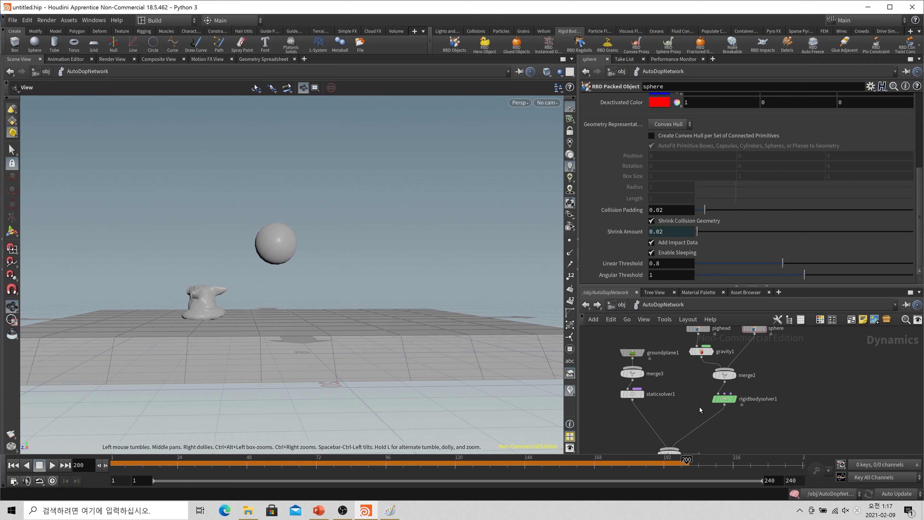
Step: Look over the sphere's Bullet Data parameters and its connections in AutoDopNetwork
drag(830, 285, 827, 218)
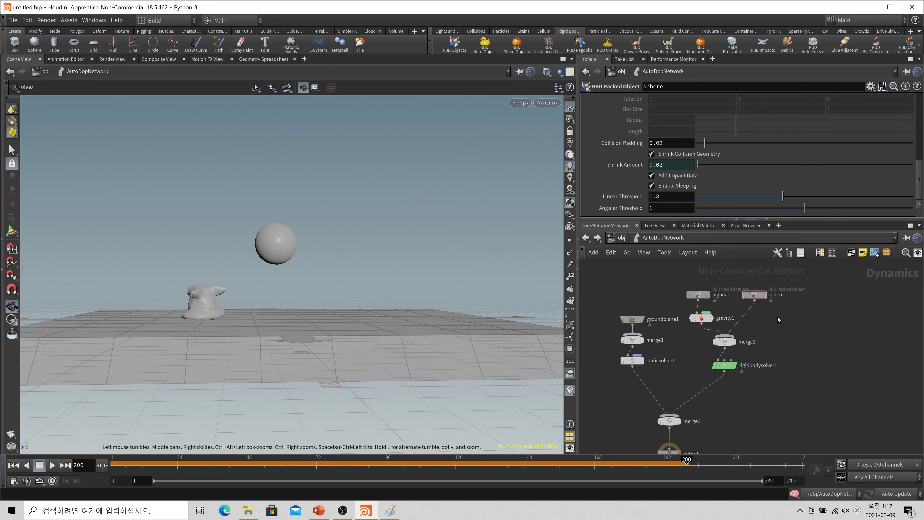
scroll(774, 310, up, 3)
scroll(696, 178, up, 5)
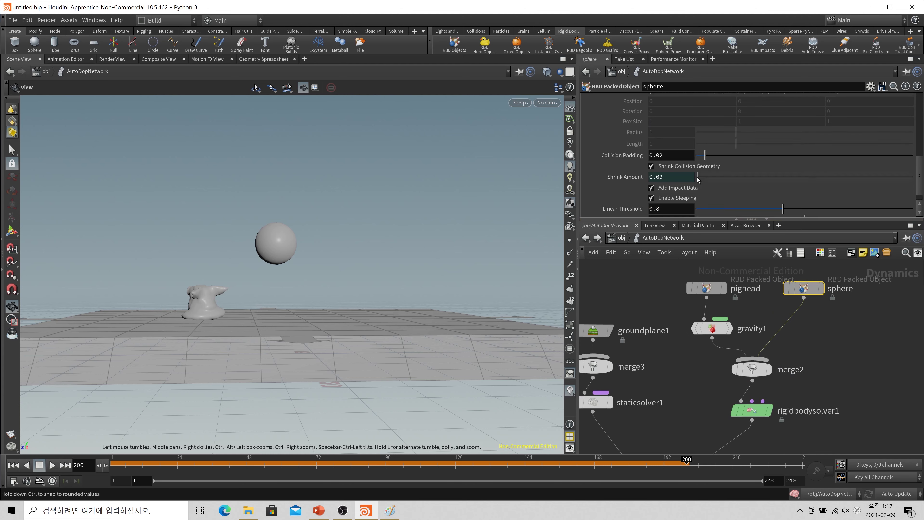
scroll(696, 178, up, 2)
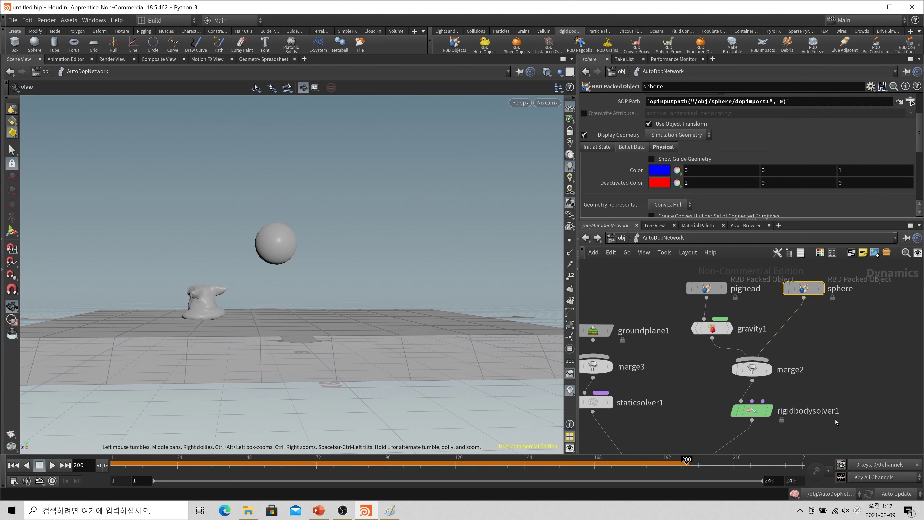
scroll(836, 419, down, 2)
Step: Examine rigidbodysolver1's Solver Engine options and its Bullet and Constraint Solver parameters, keeping the engine on Bullet
click(730, 353)
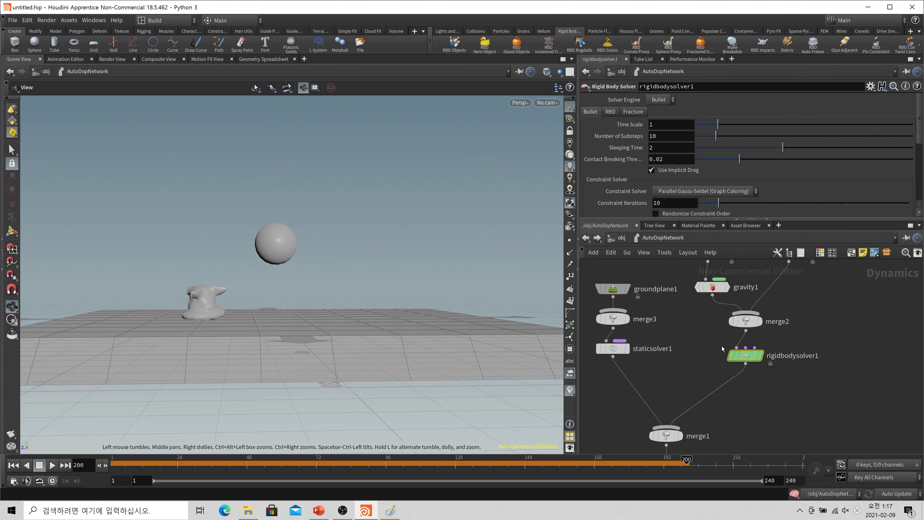
drag(703, 220, 702, 290)
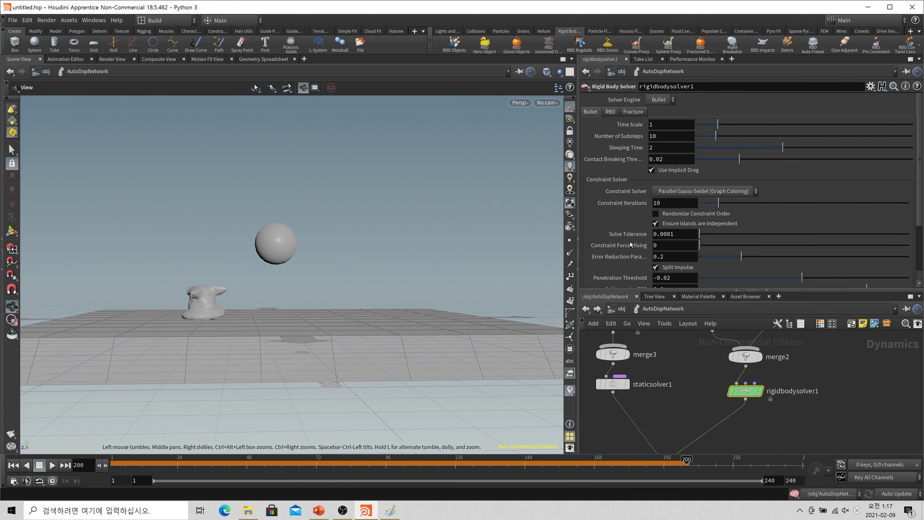
drag(579, 203, 522, 204)
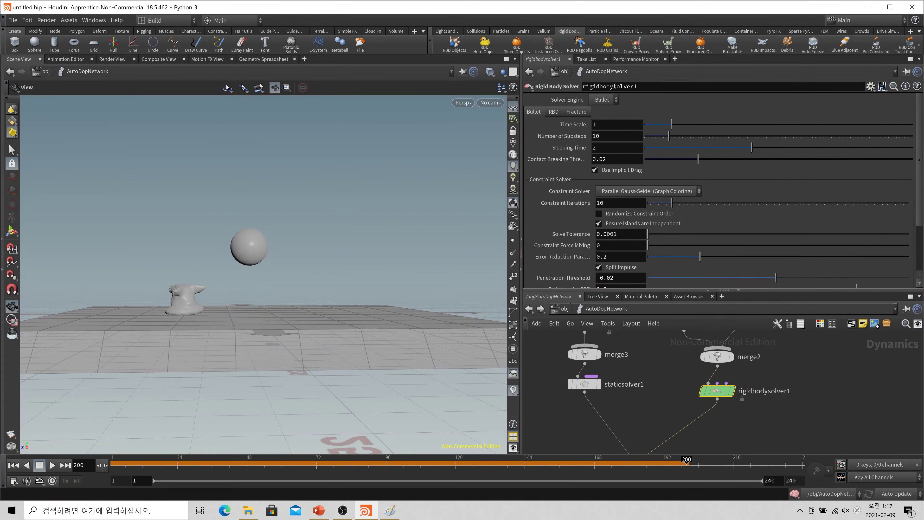
click(604, 99)
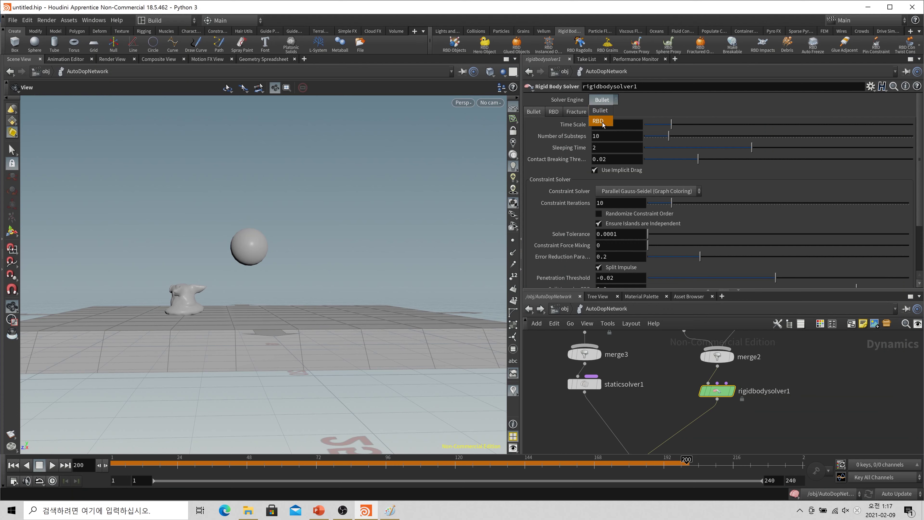
click(603, 110)
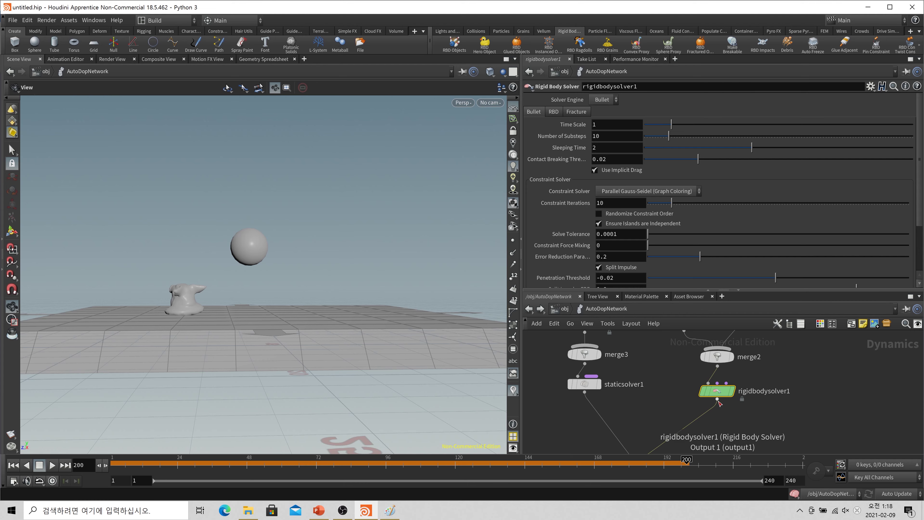
drag(631, 291, 664, 337)
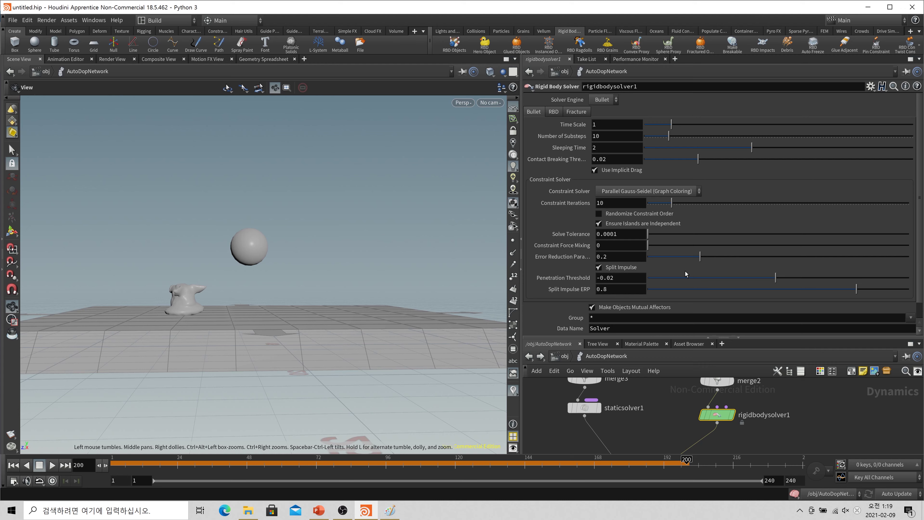
drag(745, 341, 753, 236)
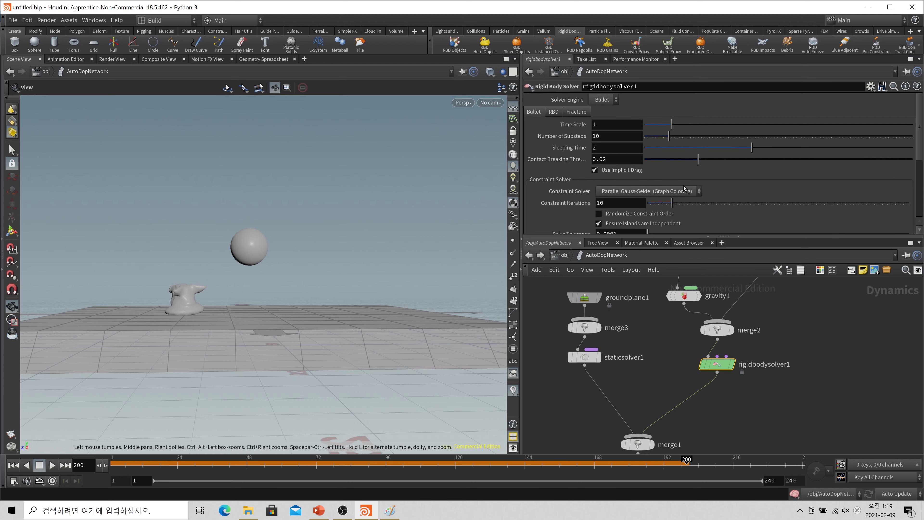
Step: Look through rigidbodysolver1's RBD and Fracture parameters, return to its Bullet parameters, and view the surrounding node connections
click(541, 112)
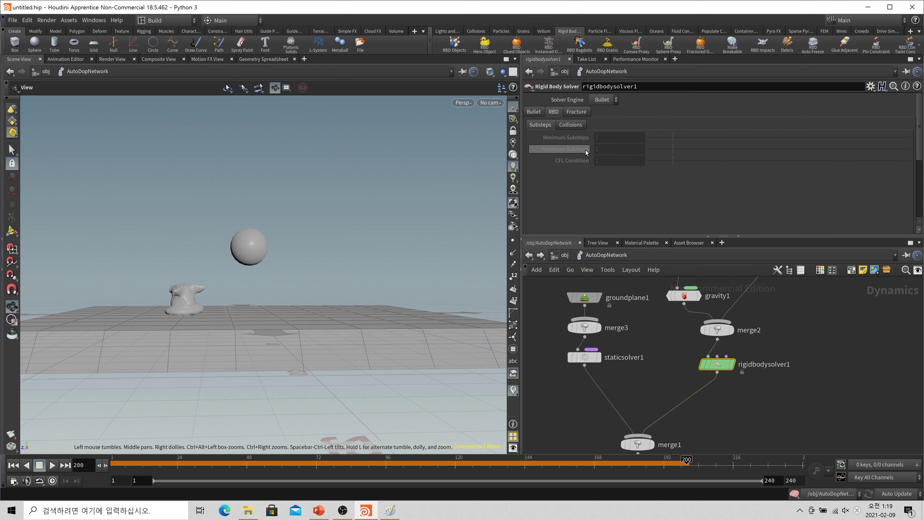
click(579, 112)
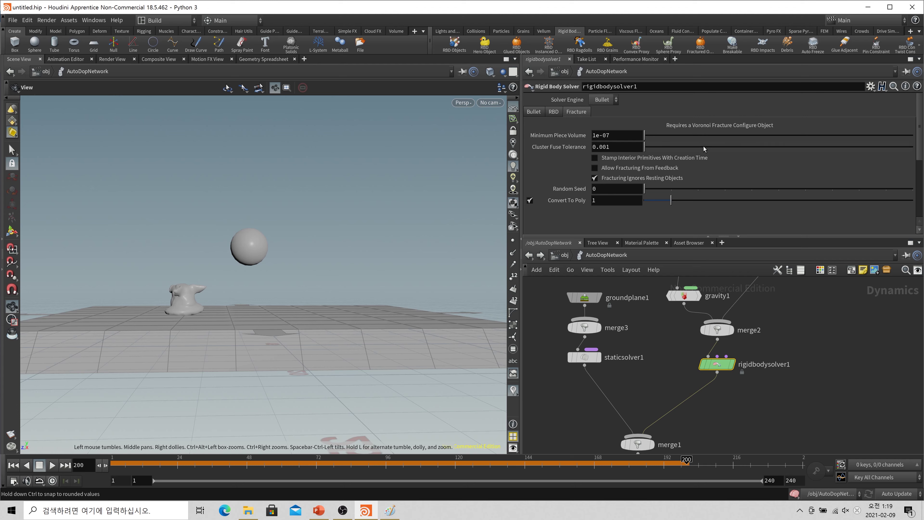
click(534, 111)
scroll(817, 356, down, 3)
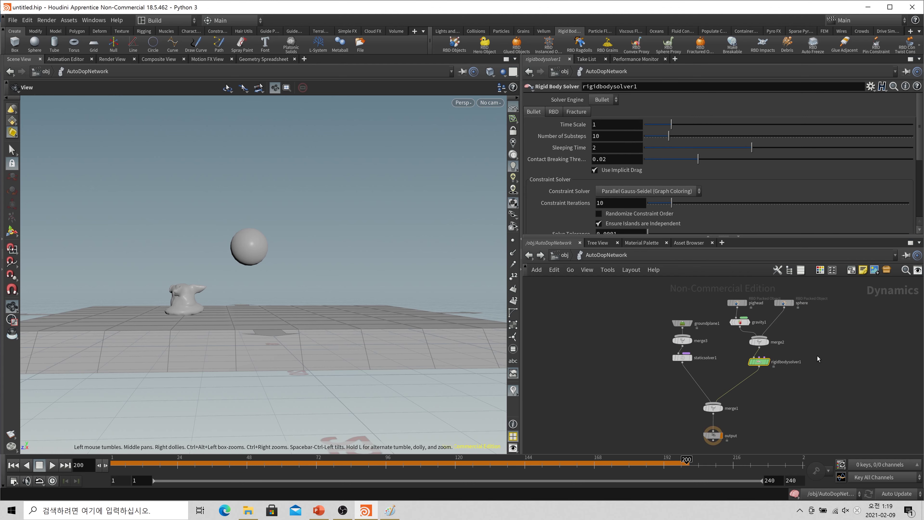
scroll(742, 370, up, 2)
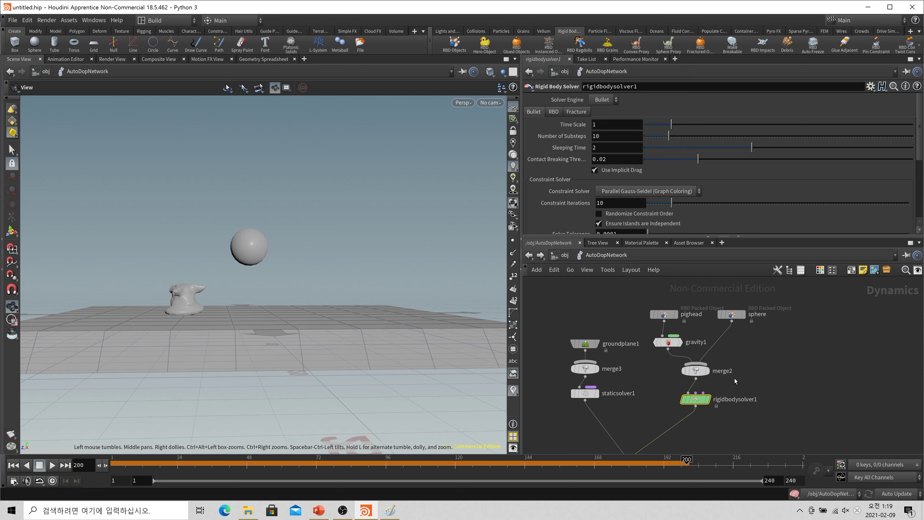
Step: Examine merge2's Relationship and Affector Relationship options, keeping Collide Relationship and Left Inputs Affect Right Inputs
click(696, 369)
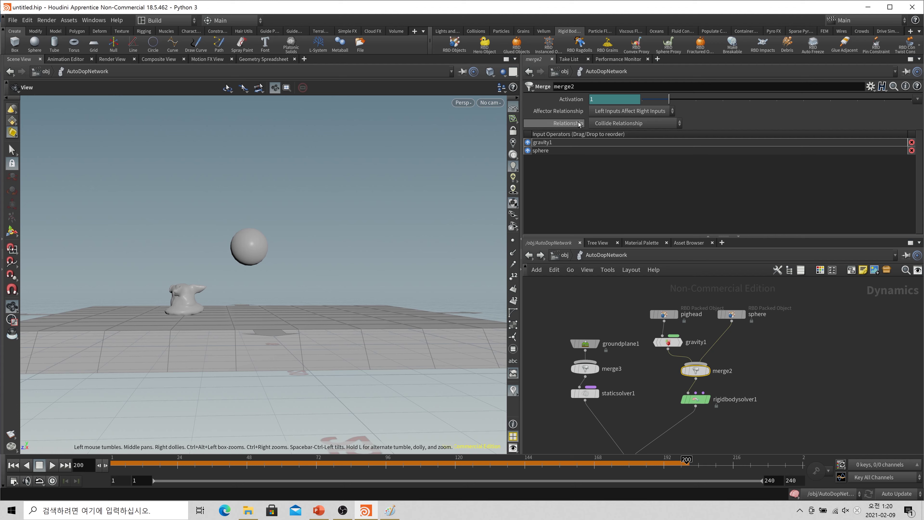
click(644, 123)
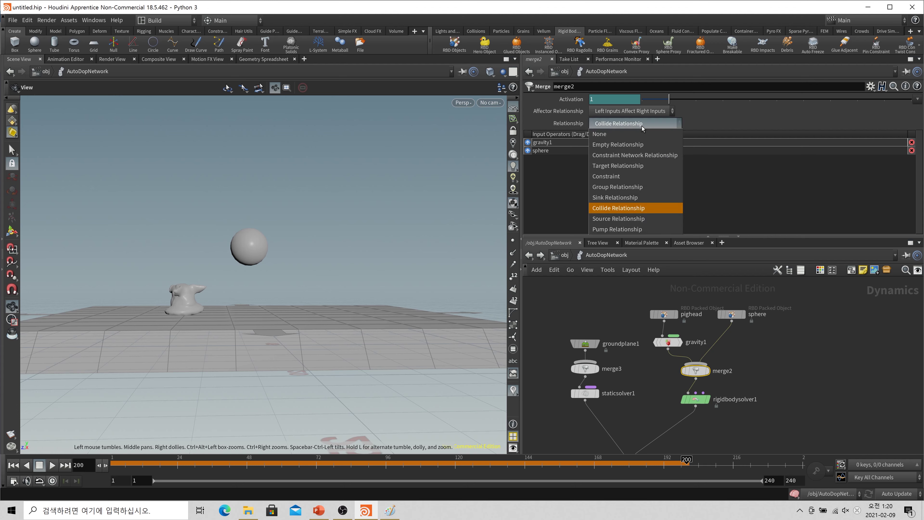
click(645, 119)
click(646, 113)
click(647, 114)
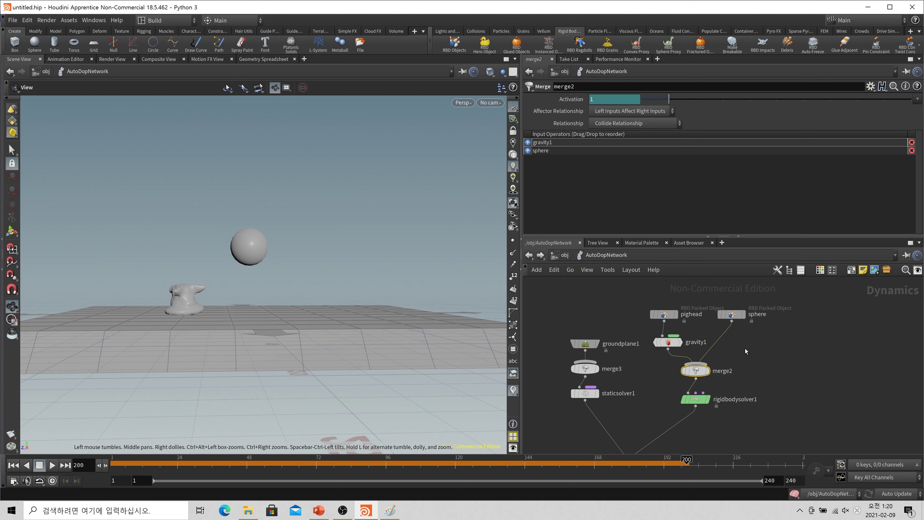
Step: Move gravity1 from below pighead to between rigidbodysolver1 and merge1, and return the timeline to frame 1
middle_drag(749, 369, 749, 324)
scroll(749, 324, down, 2)
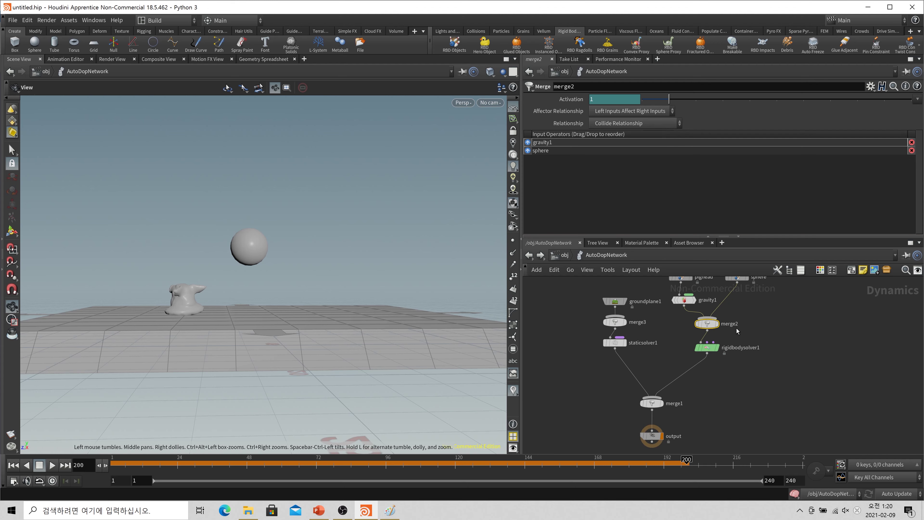
drag(685, 305, 703, 373)
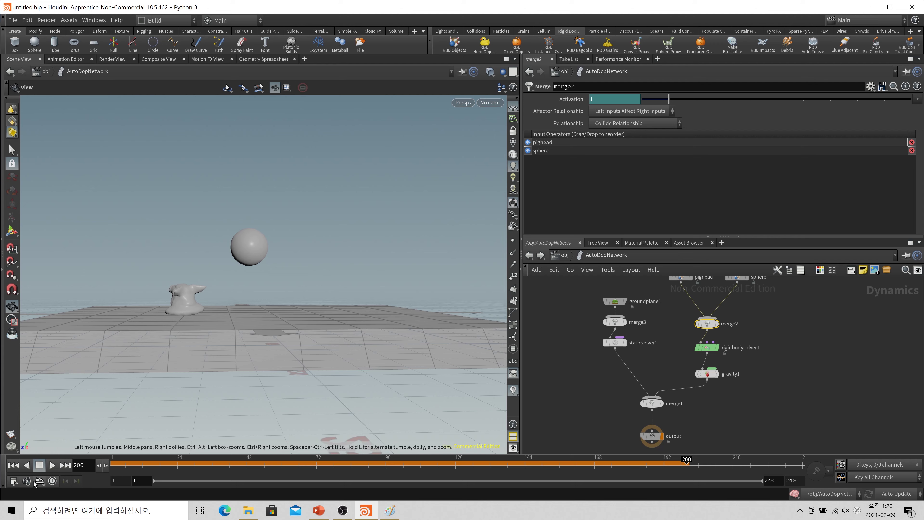
click(13, 466)
Step: Check merge3's parameters and set merge1's Affector Relationship to Left Inputs Affect Right Inputs
click(615, 321)
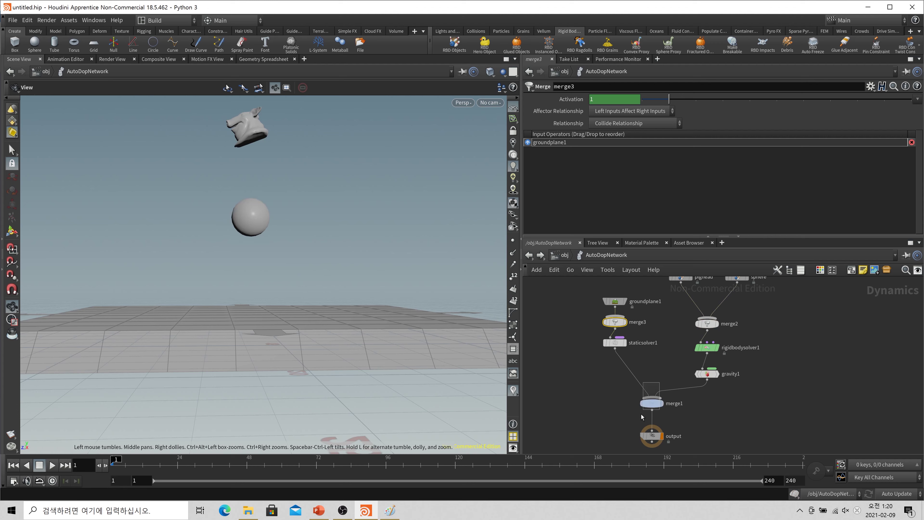
click(653, 403)
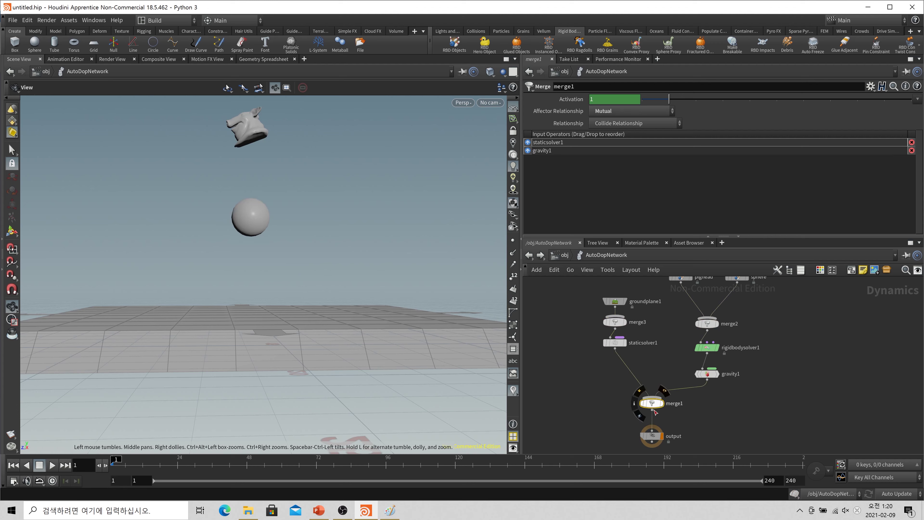
click(607, 111)
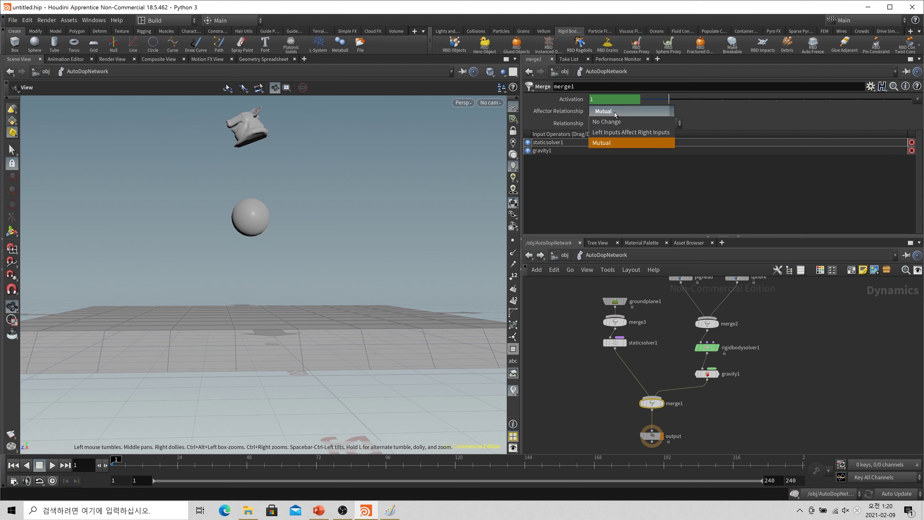
click(628, 133)
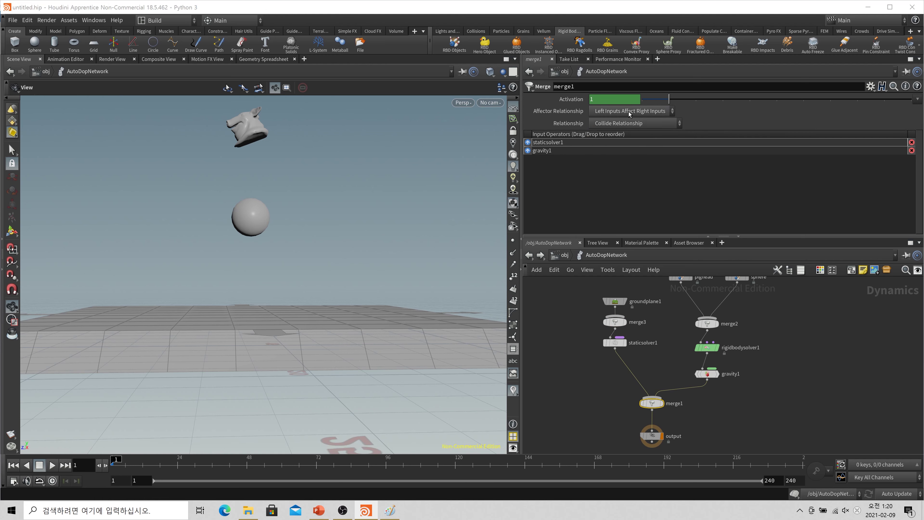
Step: Disable Make Objects Mutual Affectors on both staticsolver1 and rigidbodysolver1
click(606, 340)
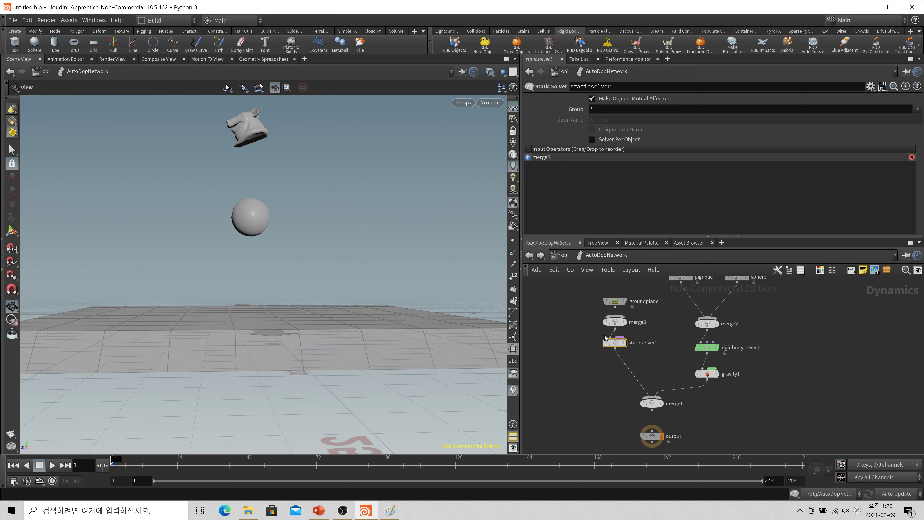
click(637, 101)
click(707, 374)
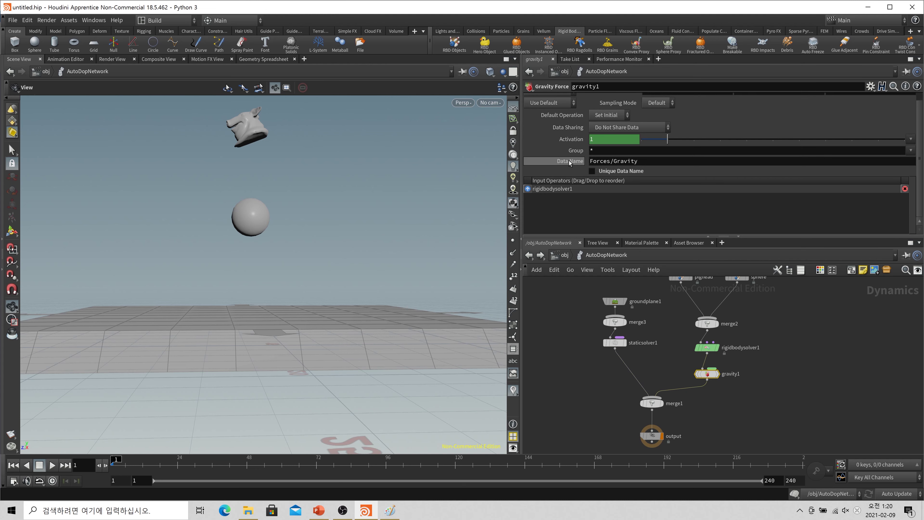
click(707, 348)
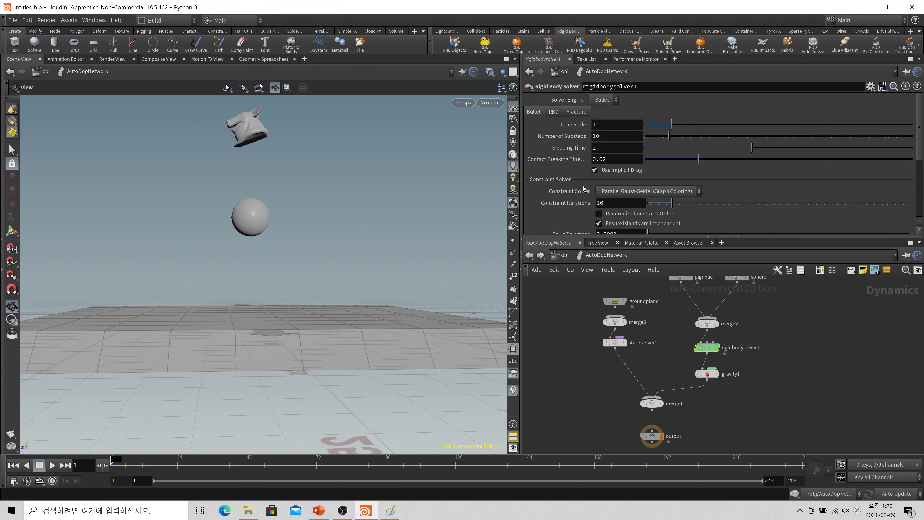
scroll(584, 188, down, 5)
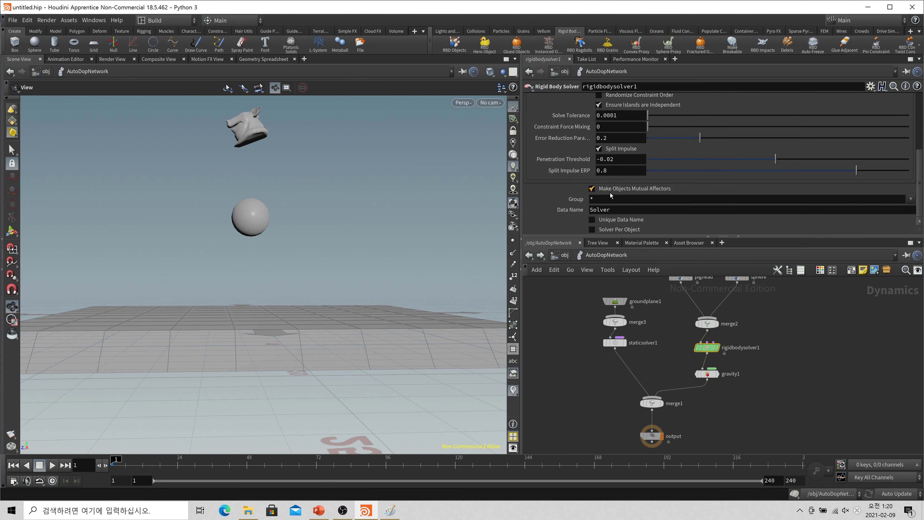
click(612, 192)
Step: Play and scrub the simulation with pighead as merge2's first input, and return to frame 1
middle_drag(741, 322, 731, 352)
click(696, 352)
drag(279, 284, 260, 340)
click(52, 465)
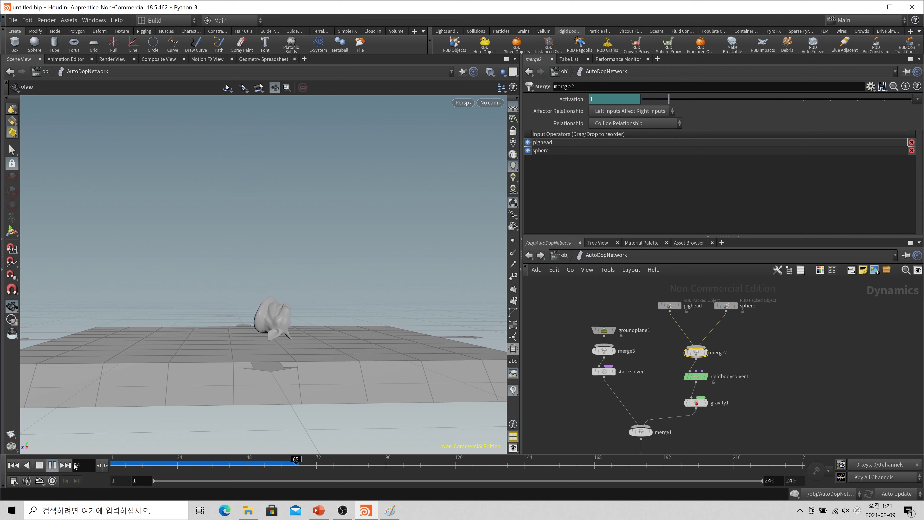
click(114, 468)
drag(113, 467, 191, 495)
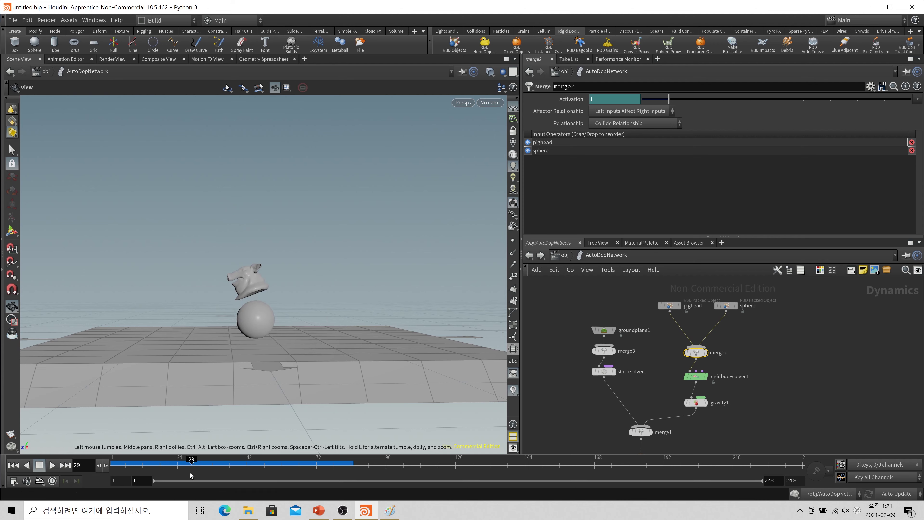
drag(191, 463, 111, 490)
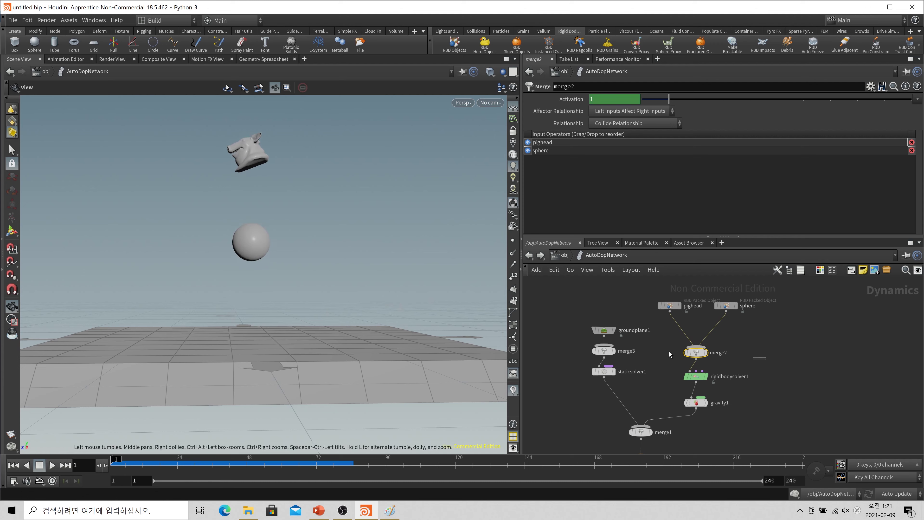
Step: Reorder merge2's inputs so sphere comes before pighead, replay and scrub the simulation, and return to frame 1
drag(531, 151, 532, 141)
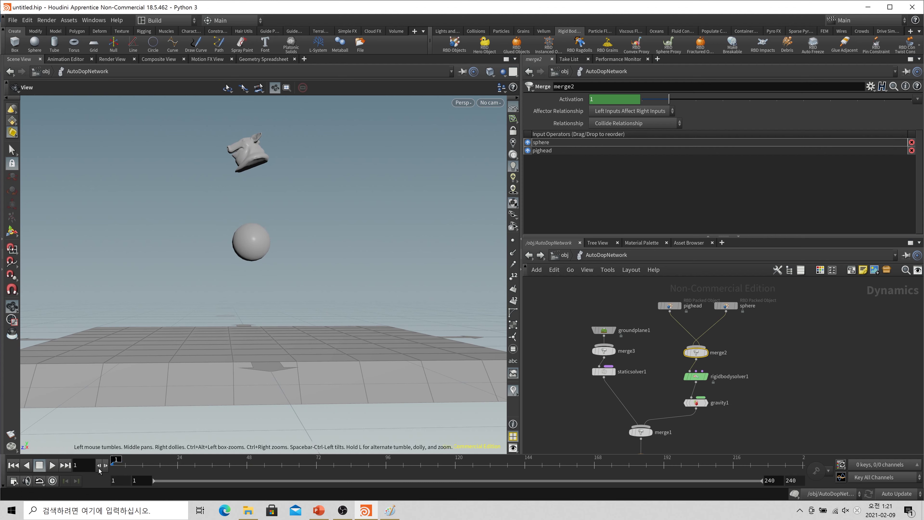
click(52, 465)
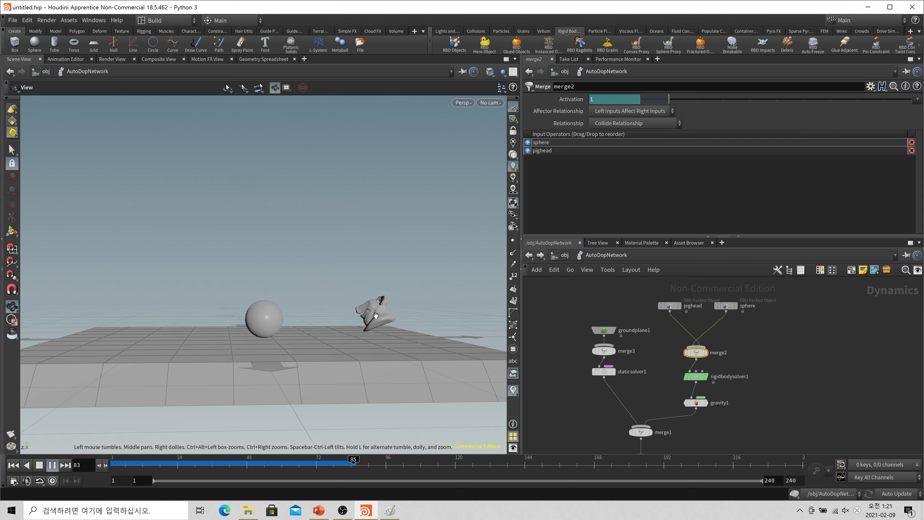
drag(245, 467, 112, 496)
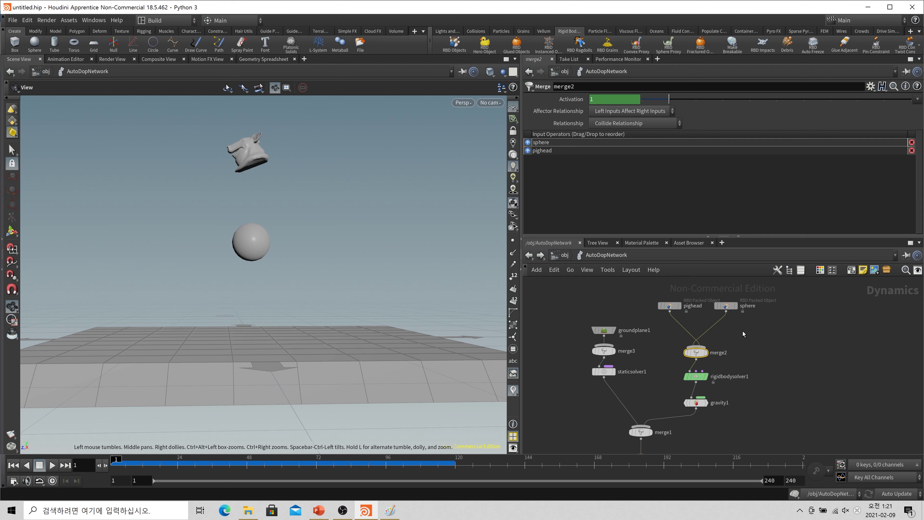
mouse_move(678, 306)
mouse_down()
mouse_move(783, 308)
mouse_move(680, 311)
mouse_up()
drag(157, 470, 411, 489)
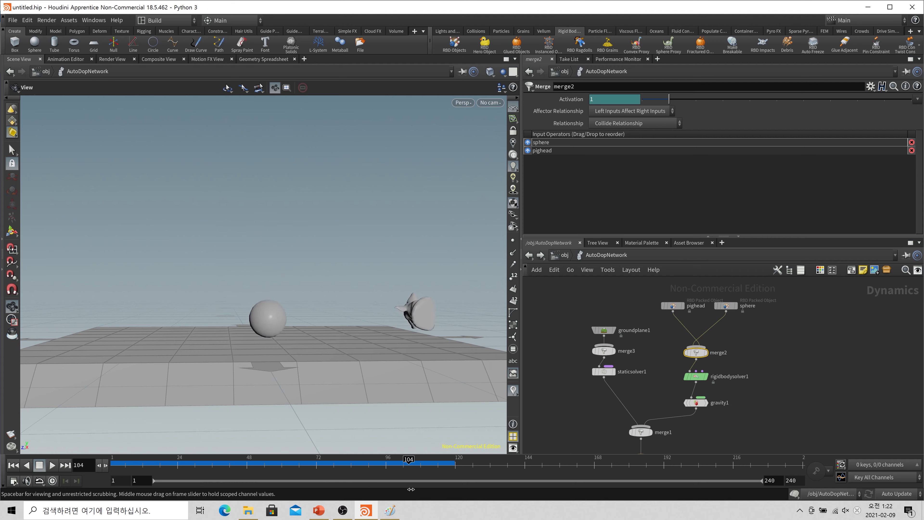
key(ctrl+Up)
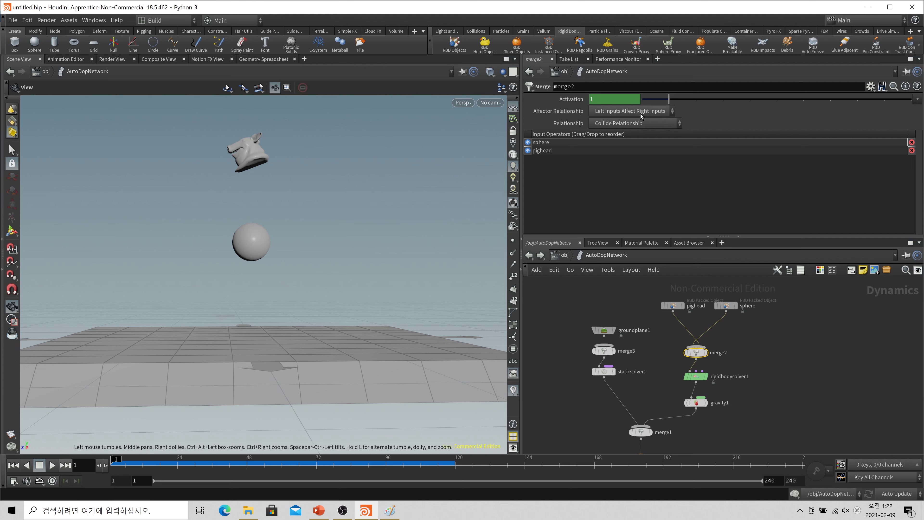
Step: Inspect pighead's affectors in the Geometry Spreadsheet and compare them with the pighead and sphere nodes
click(272, 59)
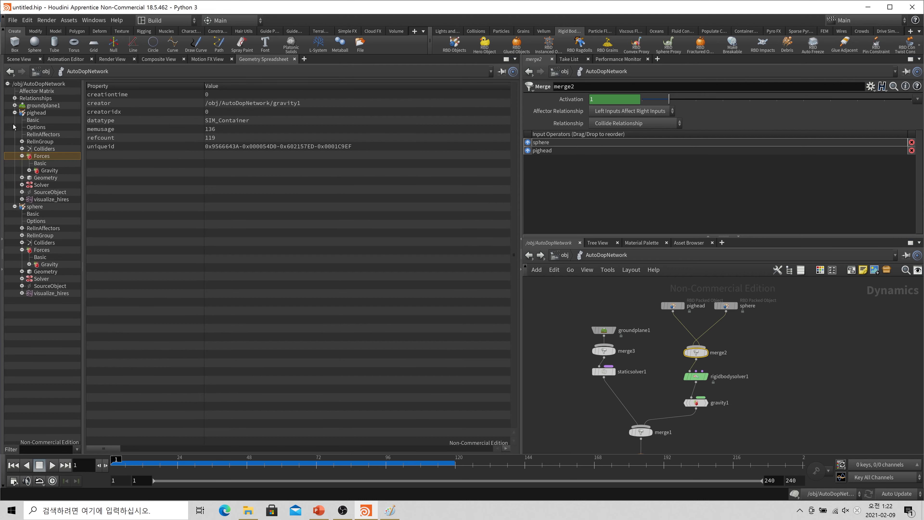
click(15, 113)
click(15, 120)
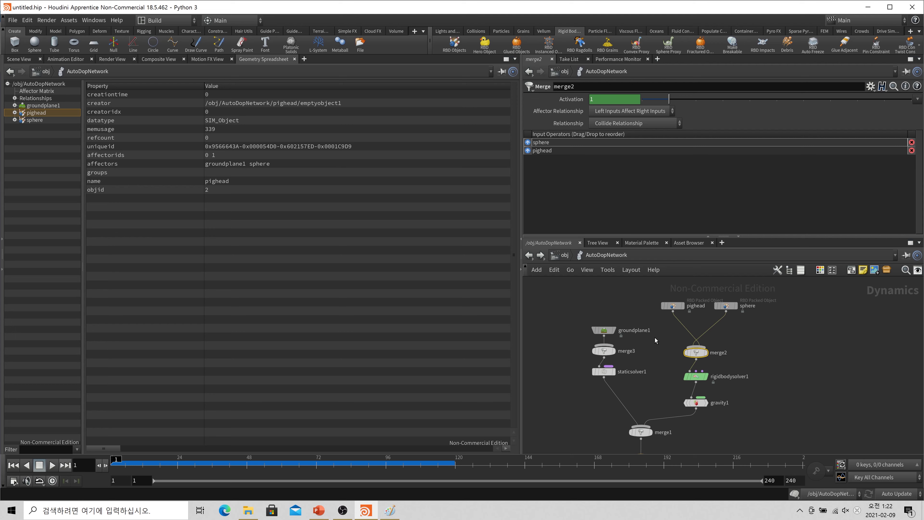
drag(655, 337, 584, 316)
click(726, 306)
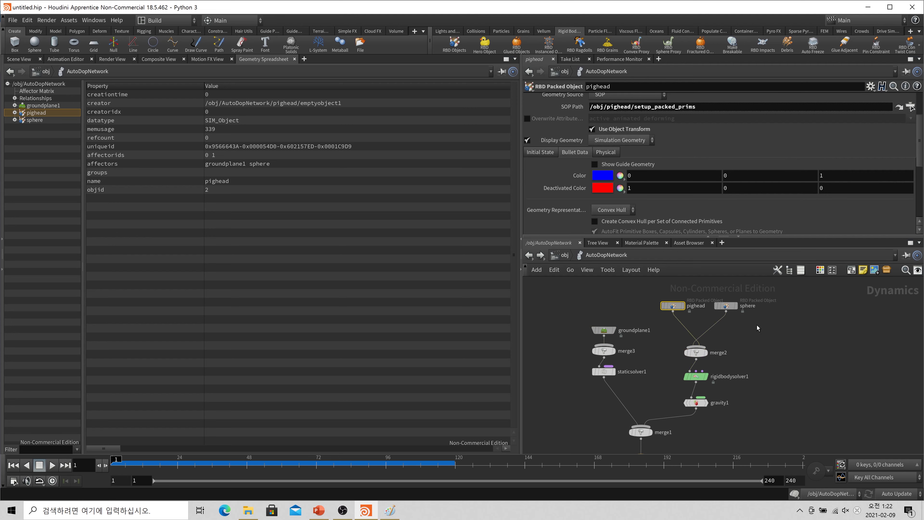
Step: Examine the merge1 and merge2 entries under Relationships and compare them with the network's merge nodes
click(33, 98)
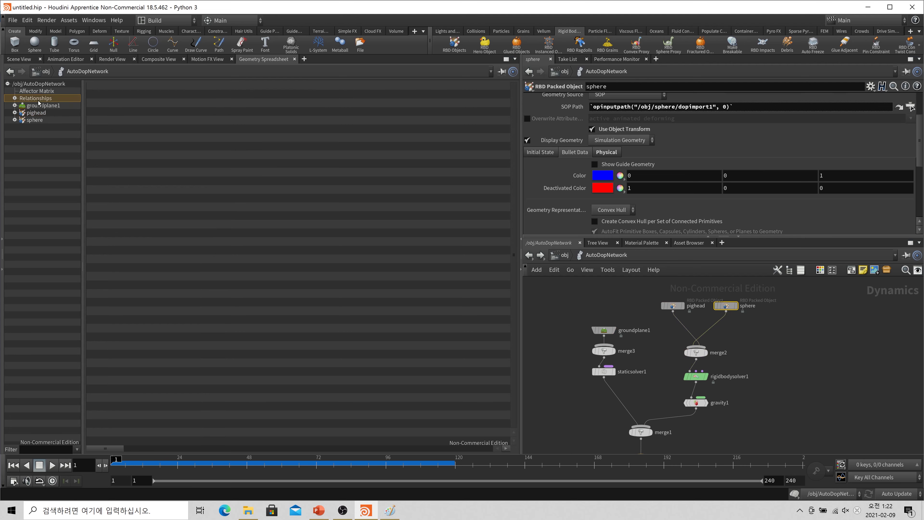
click(15, 99)
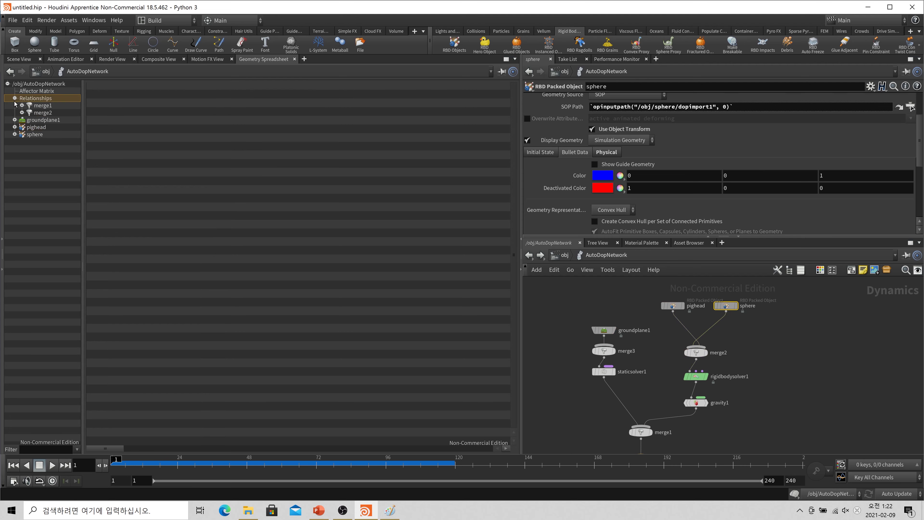
click(44, 106)
click(44, 113)
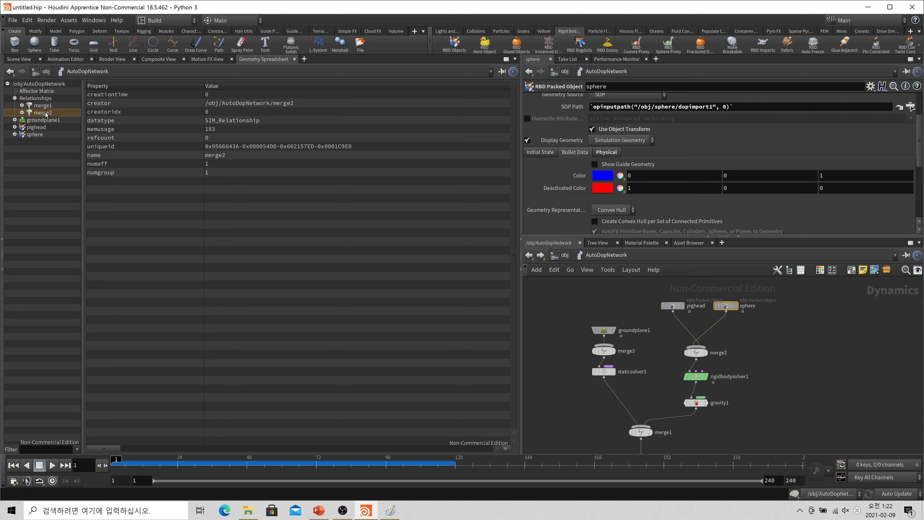
click(694, 352)
click(604, 351)
click(696, 352)
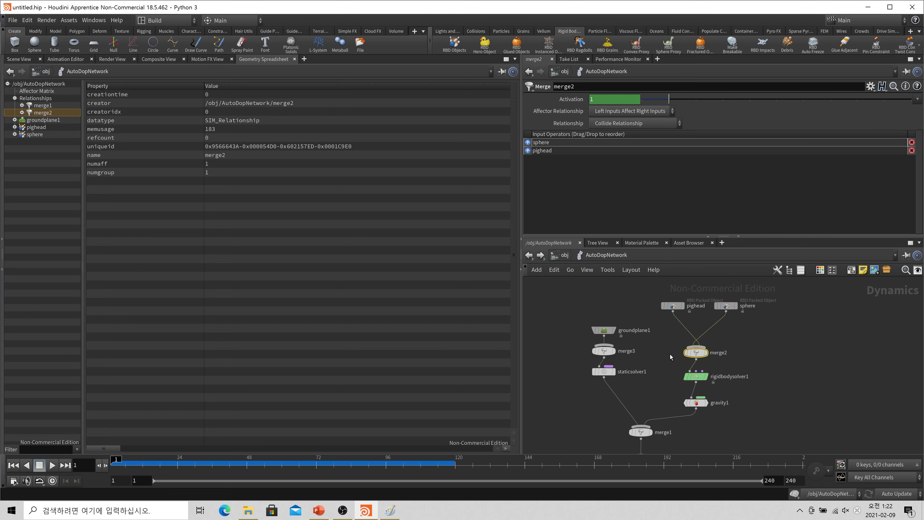
click(641, 432)
click(689, 352)
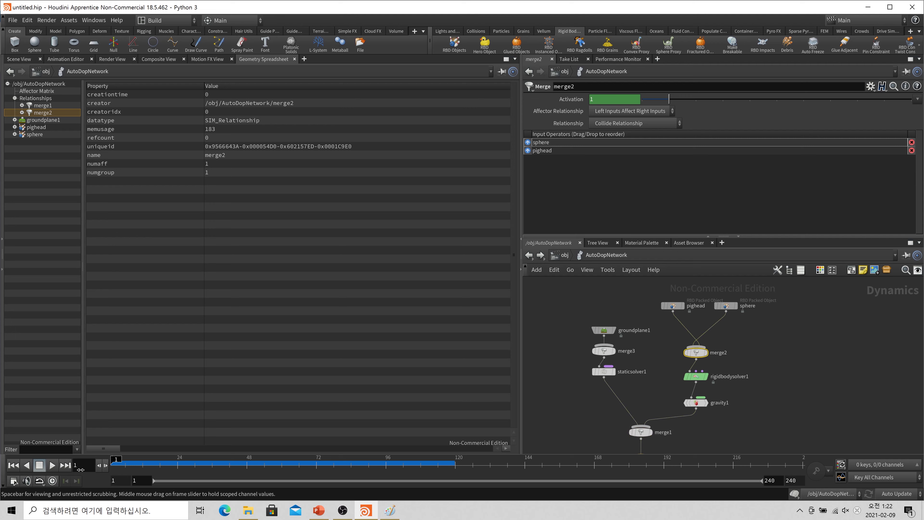
Step: Select the merge3 node and expand the merge1 and merge2 relationship entries to show their subdata
key(l)
click(589, 350)
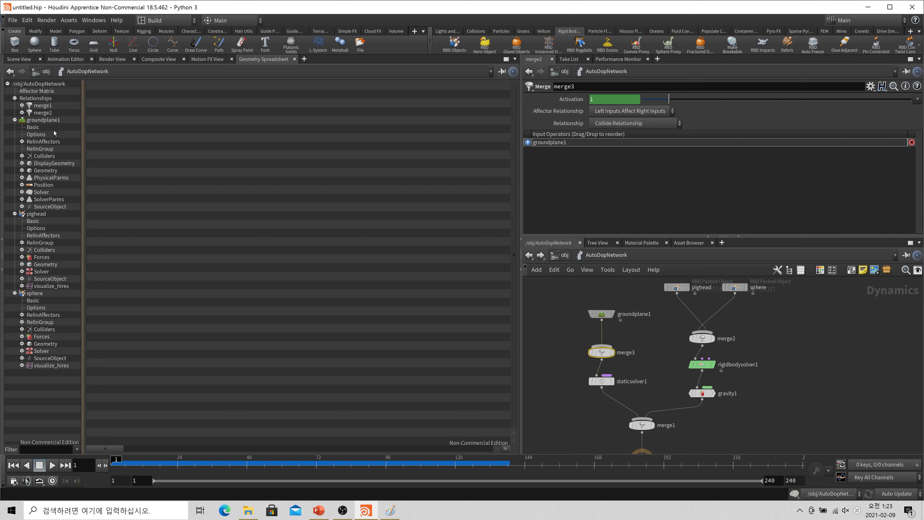
click(22, 105)
click(22, 149)
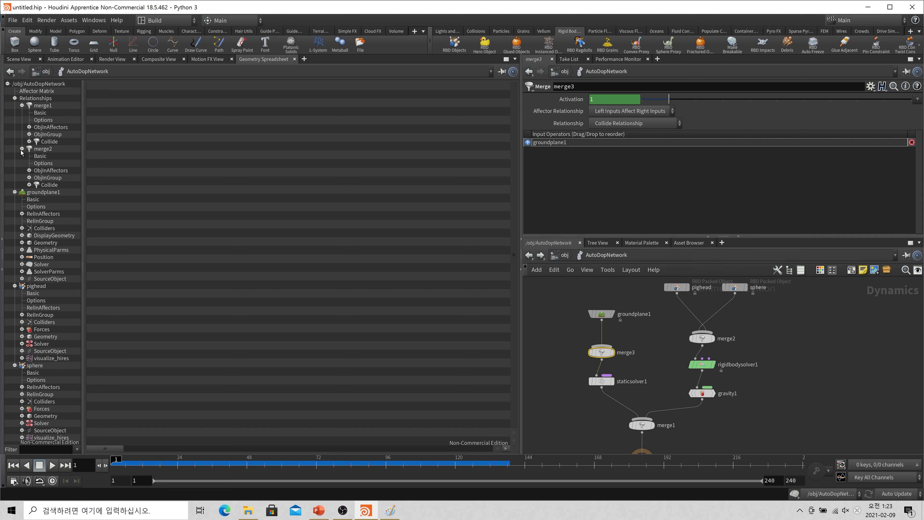
Step: Compare the ObjInAffectors and ObjInGroup data of the merge1 relationship
click(48, 128)
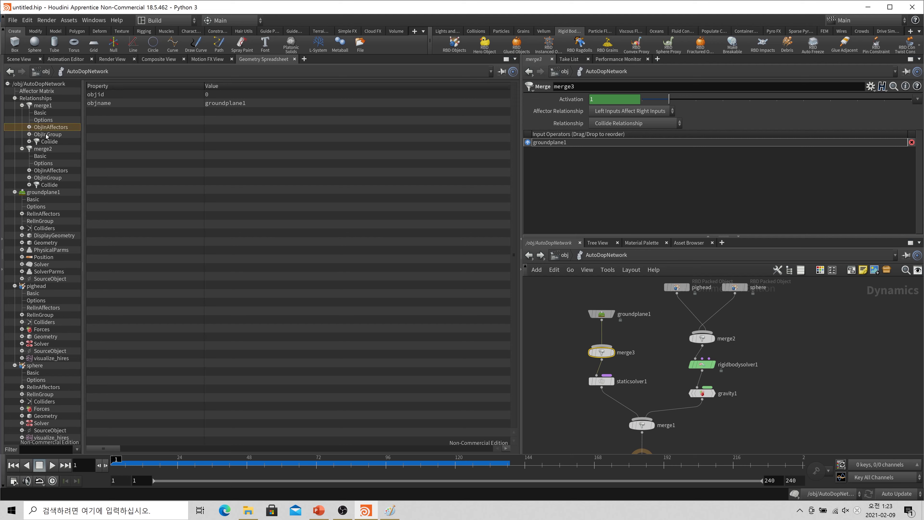
click(56, 138)
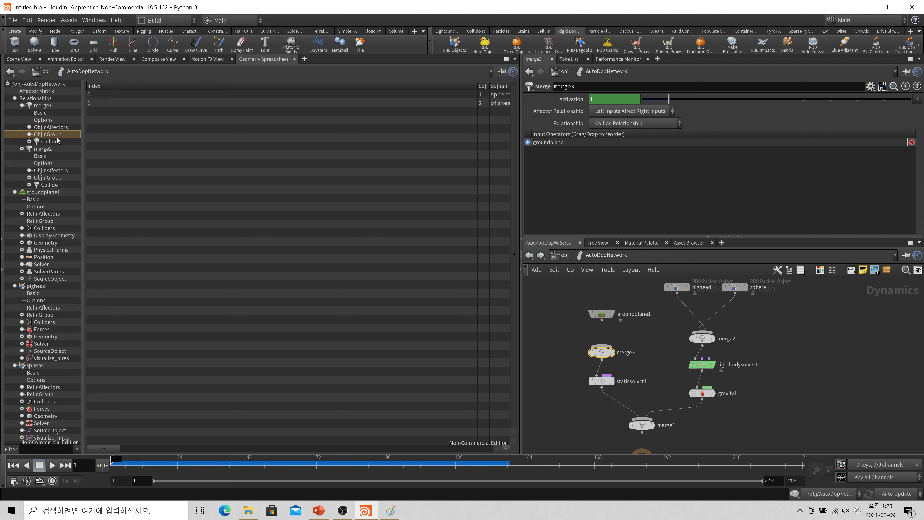
click(58, 130)
click(58, 134)
click(59, 129)
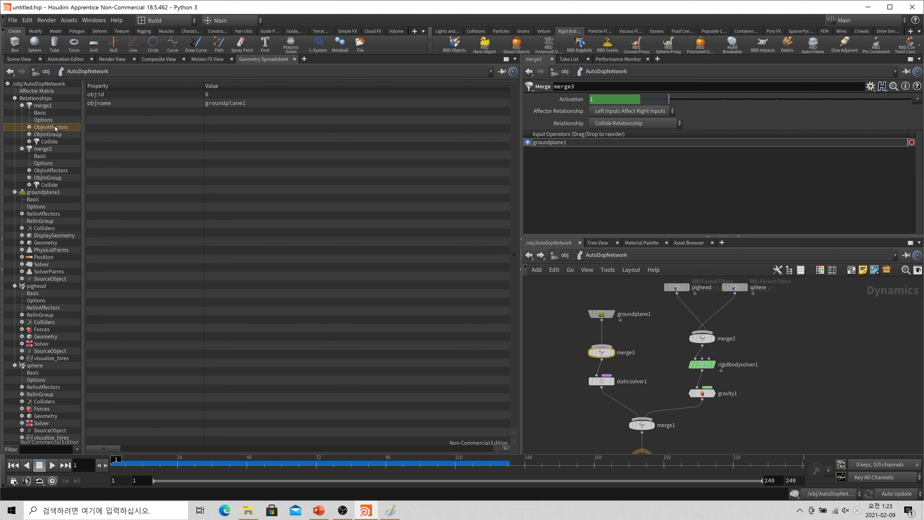
Step: Expand merge1's ObjInAffectors and ObjInGroup, widen the data tree, and inspect the groundplane1, pighead and sphere entries
click(29, 127)
click(29, 142)
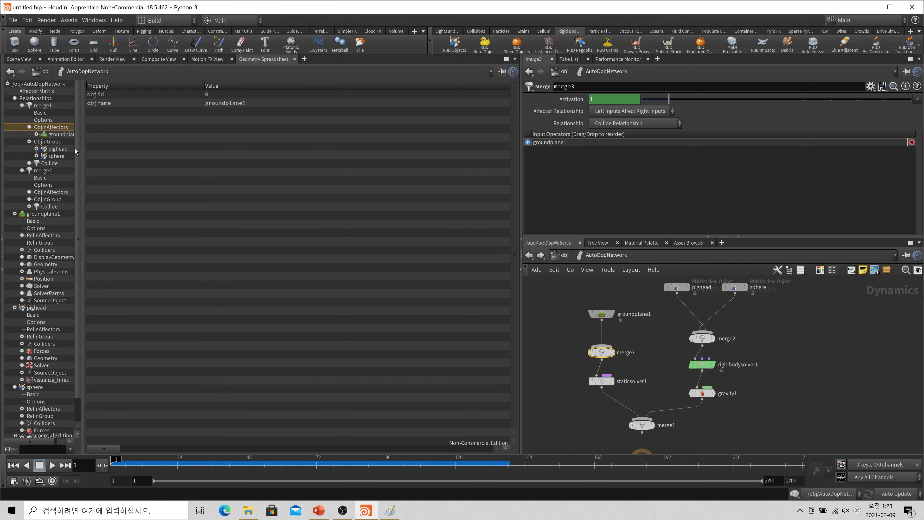
drag(84, 149, 159, 150)
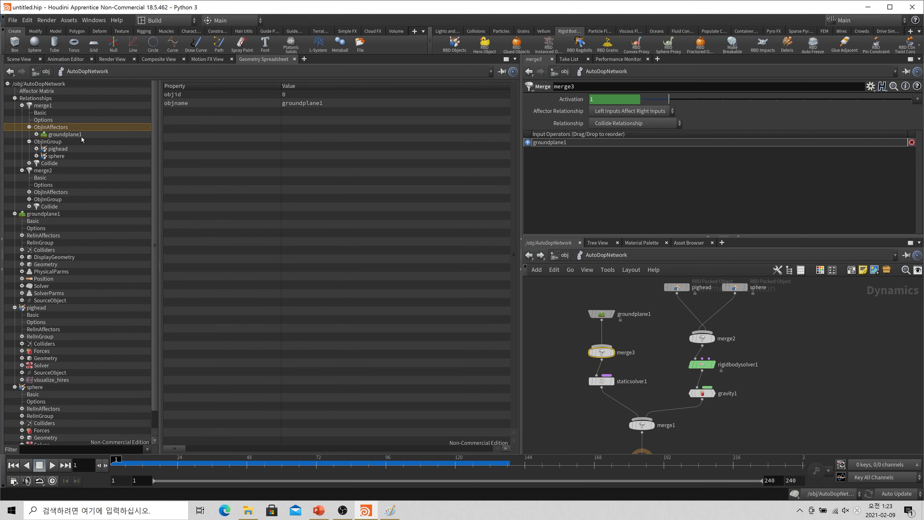
click(80, 136)
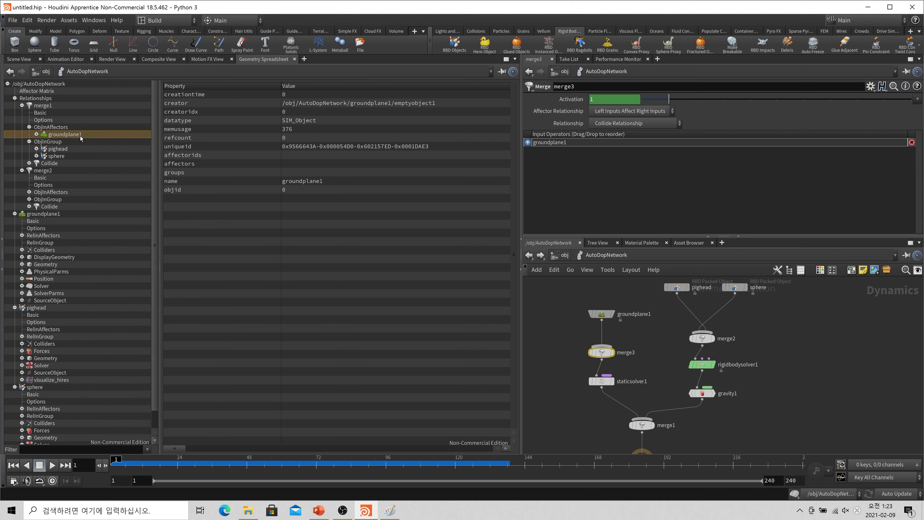
click(54, 144)
click(59, 149)
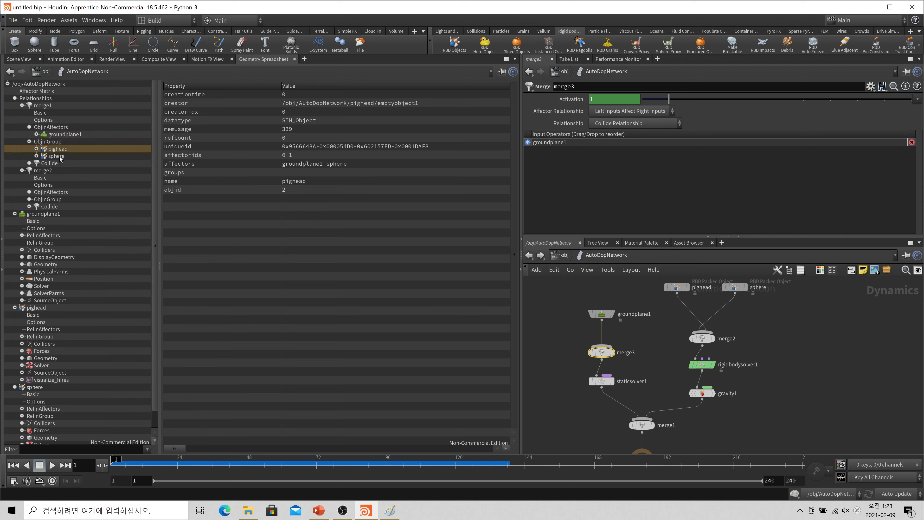
click(62, 156)
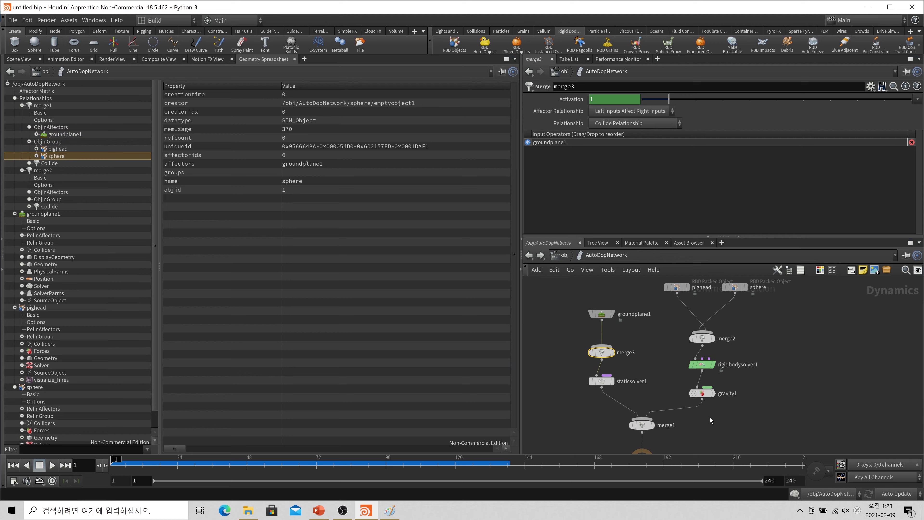
Step: Select the merge1 node and compare its network inputs with the groundplane1, sphere and pighead entries in its relationship data
scroll(777, 370, down, 2)
middle_drag(710, 417, 764, 414)
click(698, 368)
scroll(740, 367, up, 3)
scroll(672, 398, down, 2)
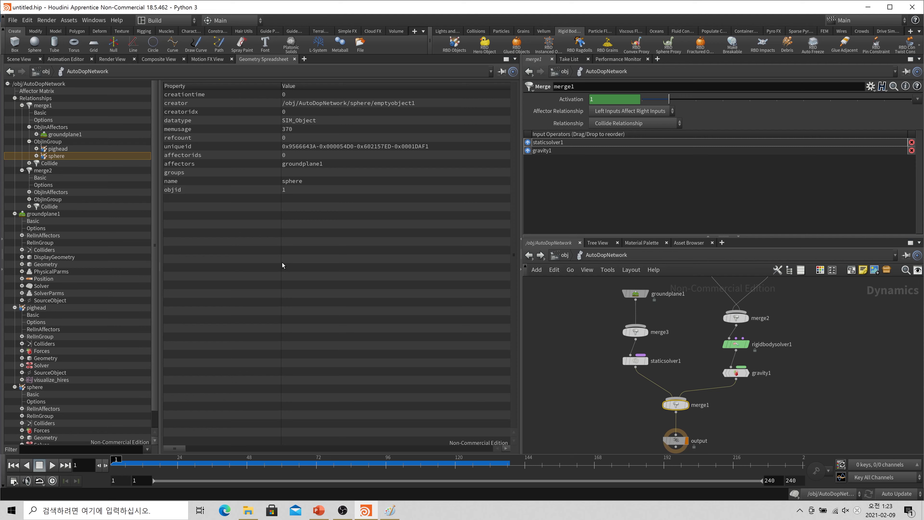
click(44, 135)
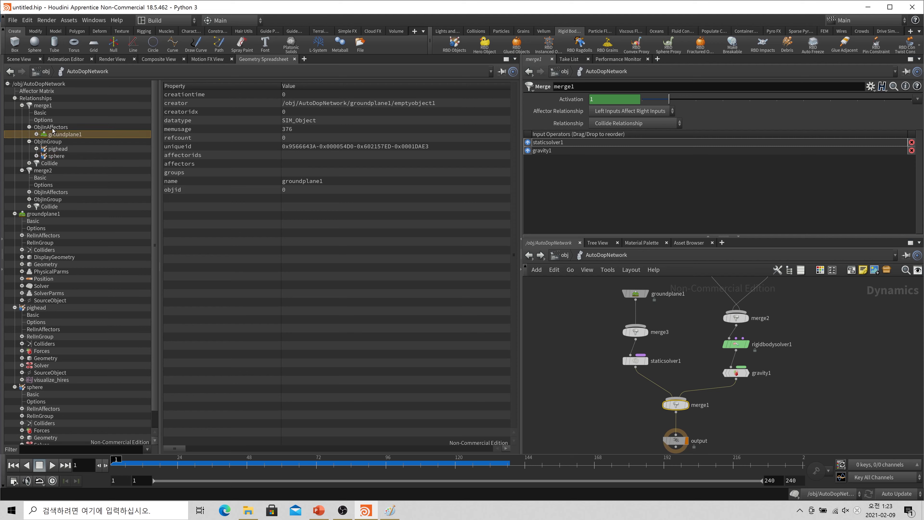
middle_drag(789, 391, 724, 420)
scroll(724, 419, down, 2)
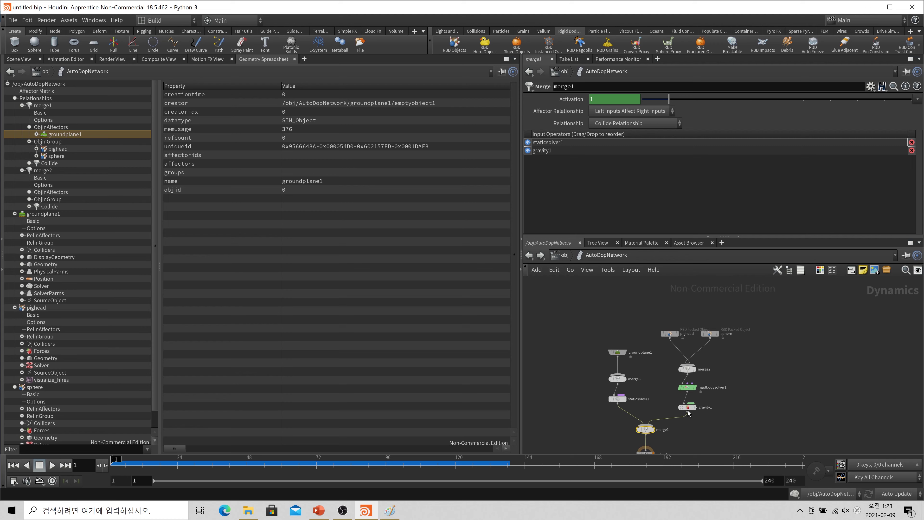
click(56, 156)
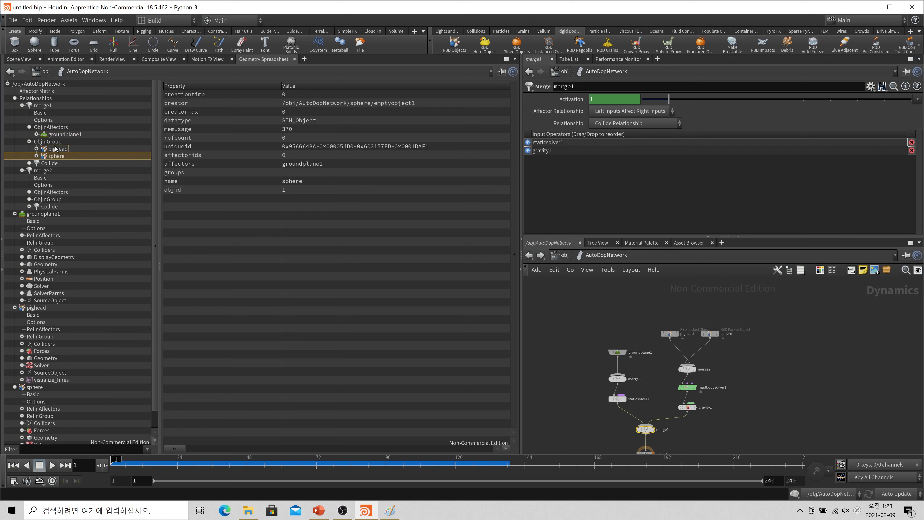
click(55, 149)
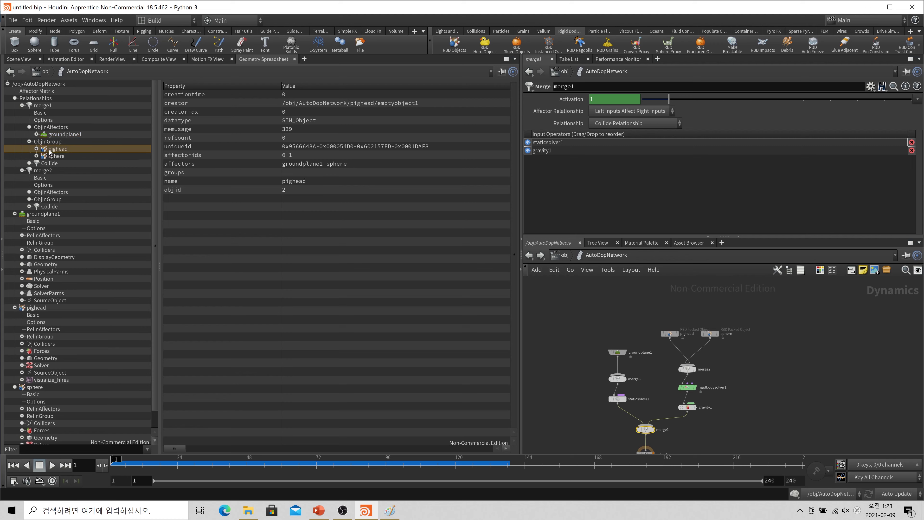
Step: Collapse the merge1 relationship, select the merge2 node, and inspect sphere and pighead under merge2's ObjInAffectors and ObjInGroup
click(22, 106)
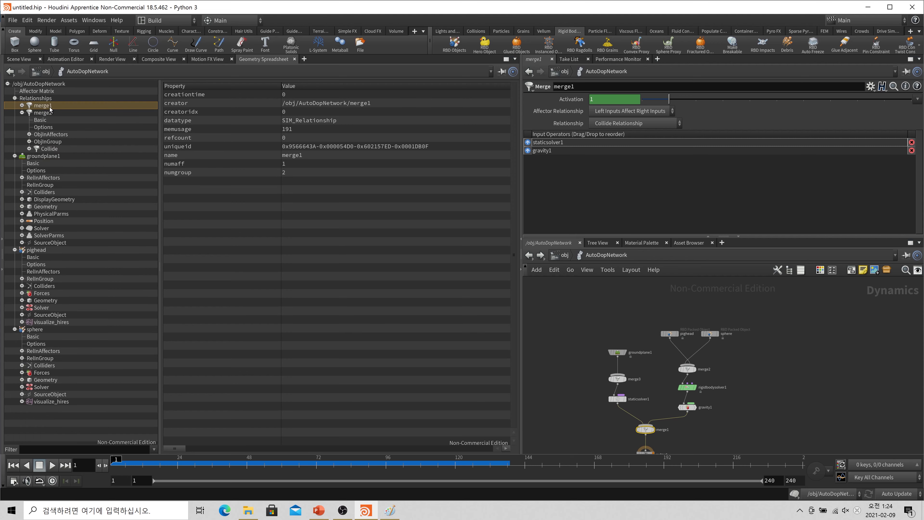
scroll(698, 377, up, 3)
click(680, 364)
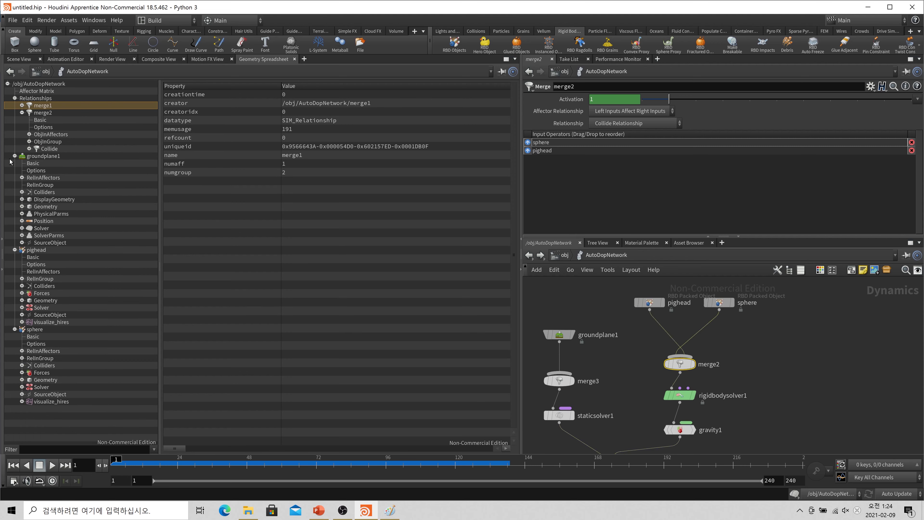
click(29, 134)
click(29, 148)
click(66, 141)
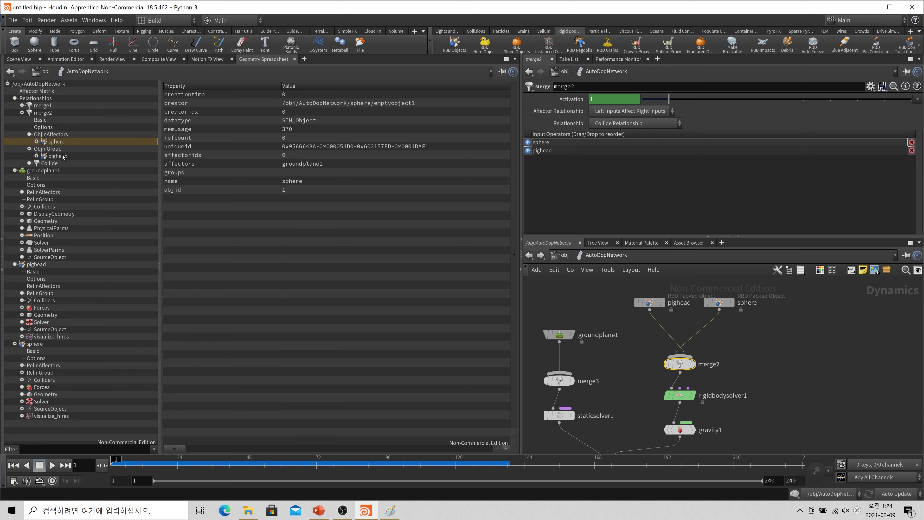
click(63, 156)
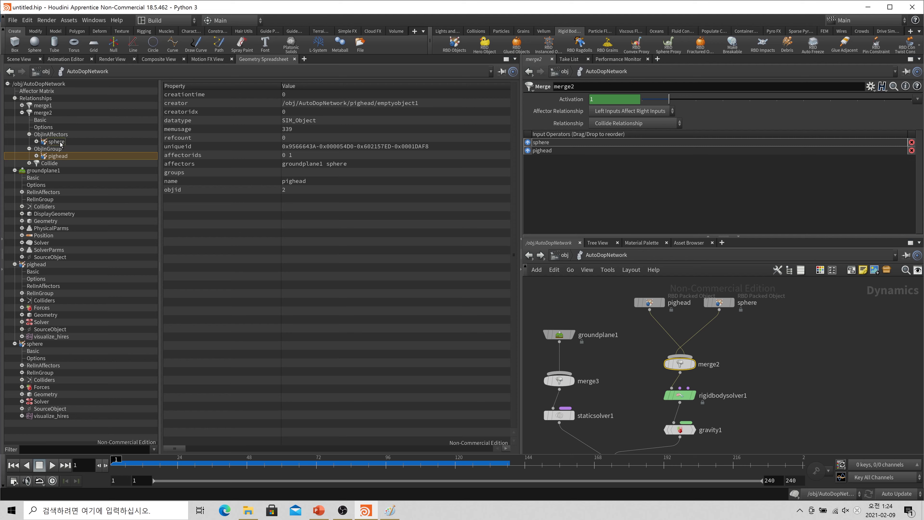
click(61, 142)
click(64, 157)
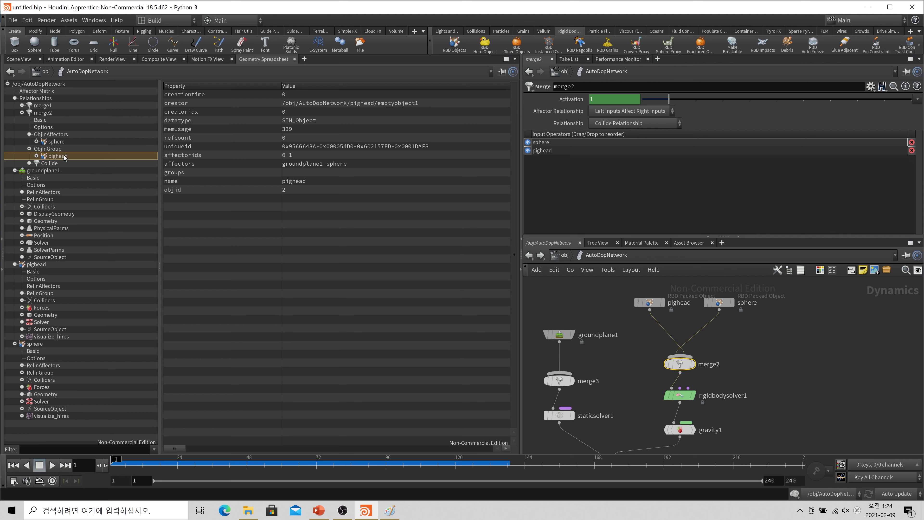
Step: Collapse merge2's affector and group lists, check the ObjInGroup data, and expand both lists again
click(29, 134)
click(30, 141)
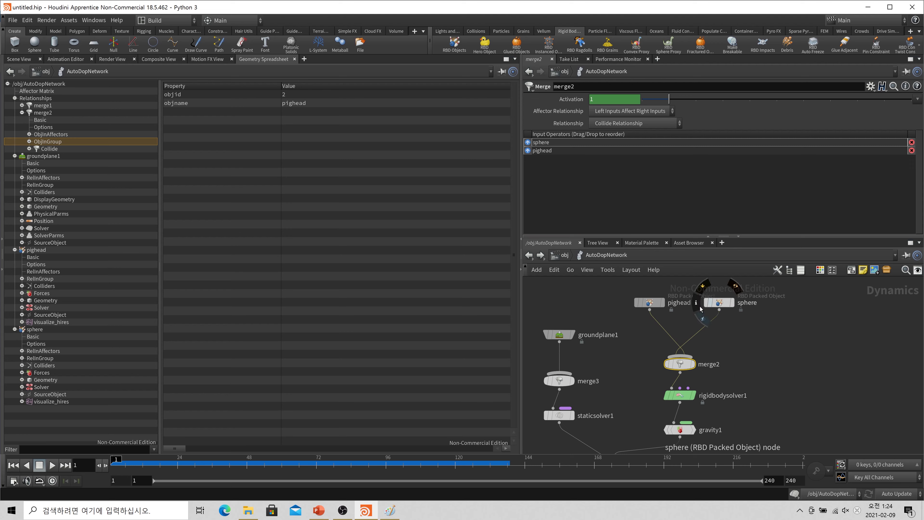
click(29, 134)
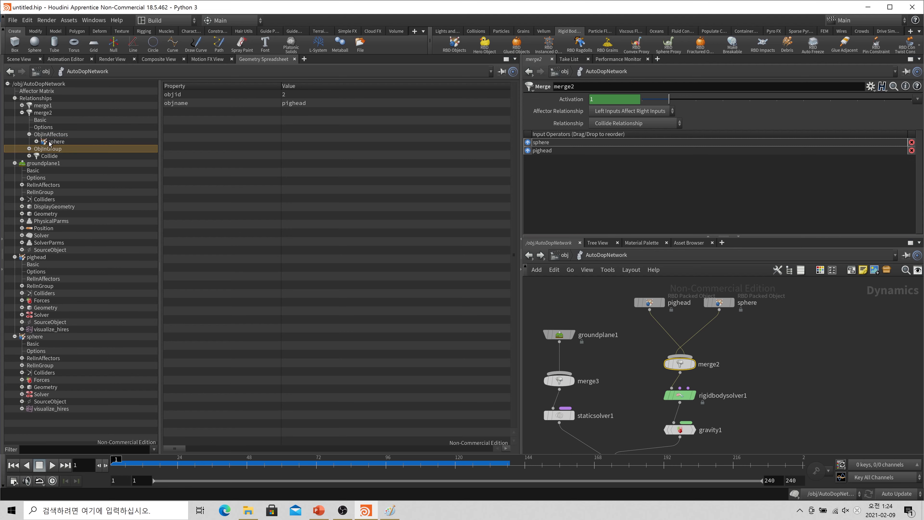
click(29, 149)
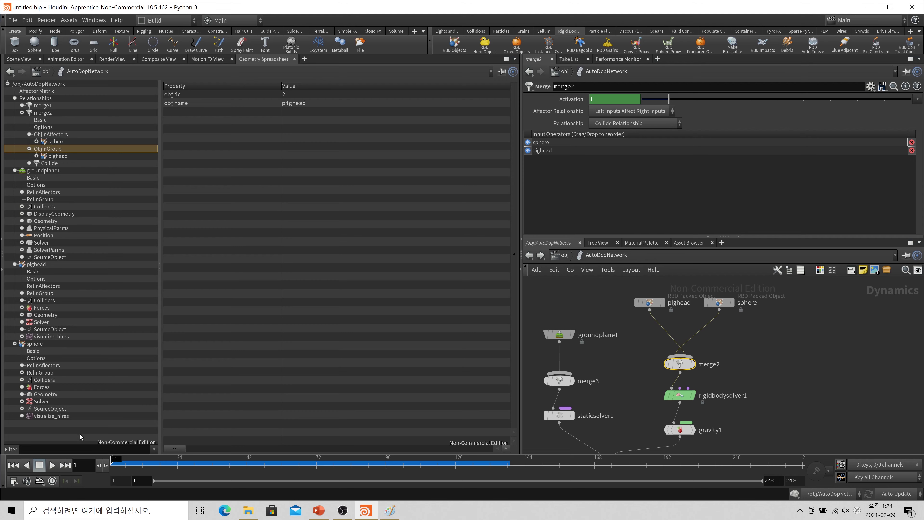
Step: Play the simulation in the scene view, stop it after the collision, and return to frame 1
click(19, 59)
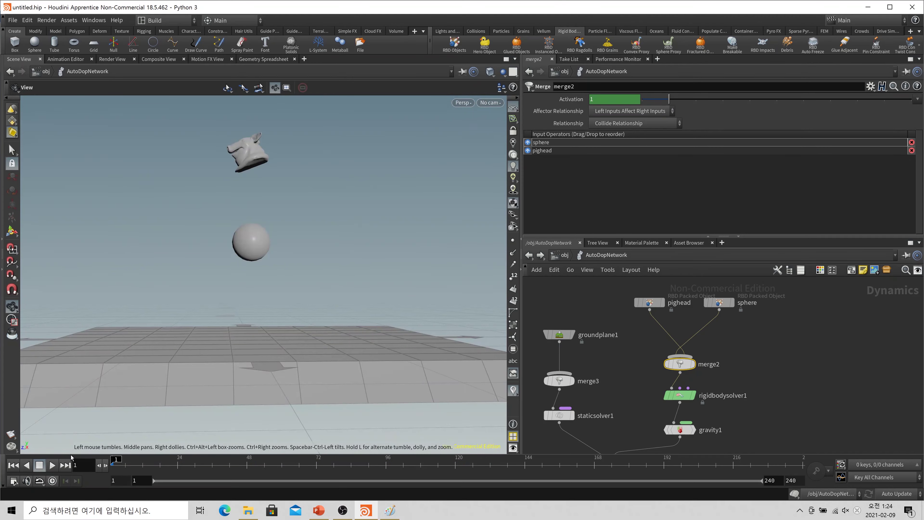
click(52, 465)
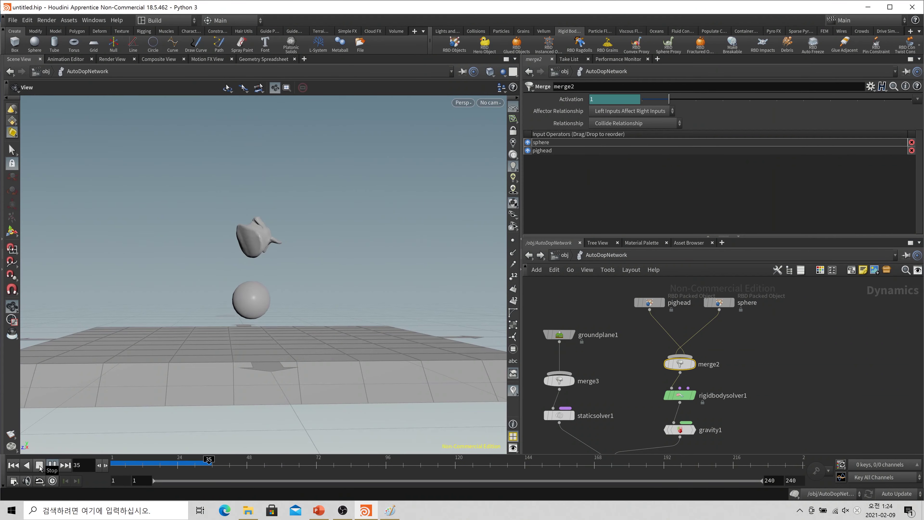
click(40, 466)
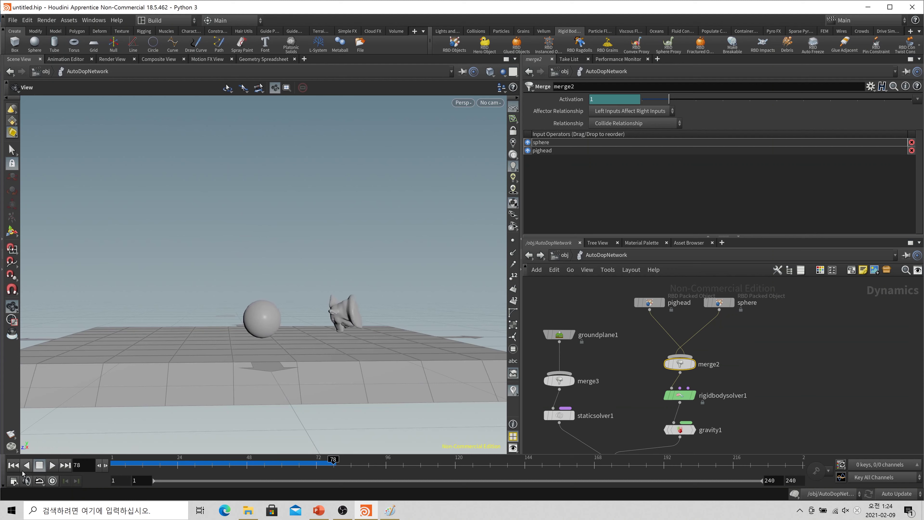
click(13, 465)
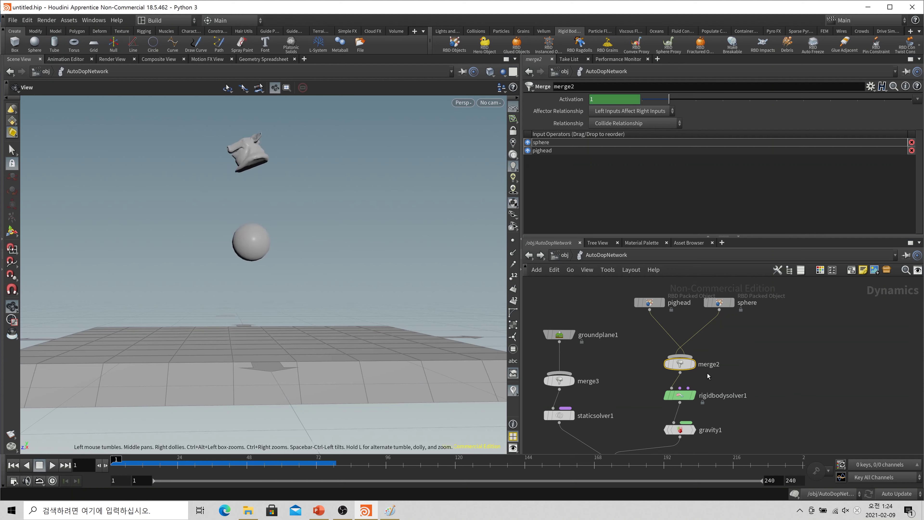
Step: Set merge2's Affector Relationship to Mutual and inspect its sphere and pighead entries in the Geometry Spreadsheet
middle_drag(757, 411, 776, 390)
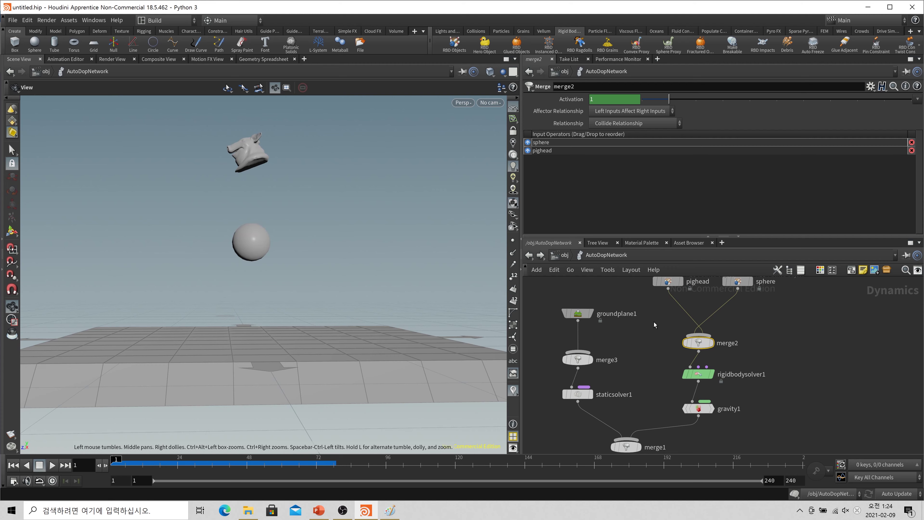
click(632, 114)
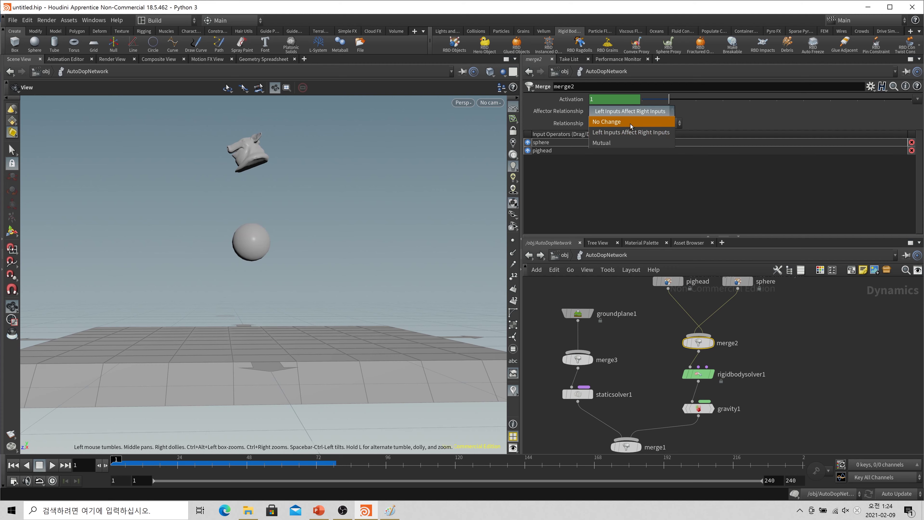
click(626, 142)
click(263, 59)
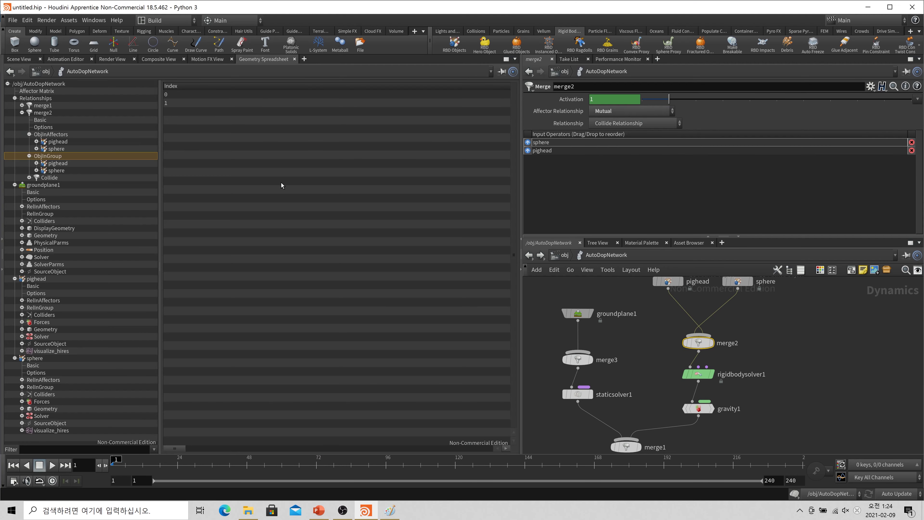
click(56, 148)
click(59, 164)
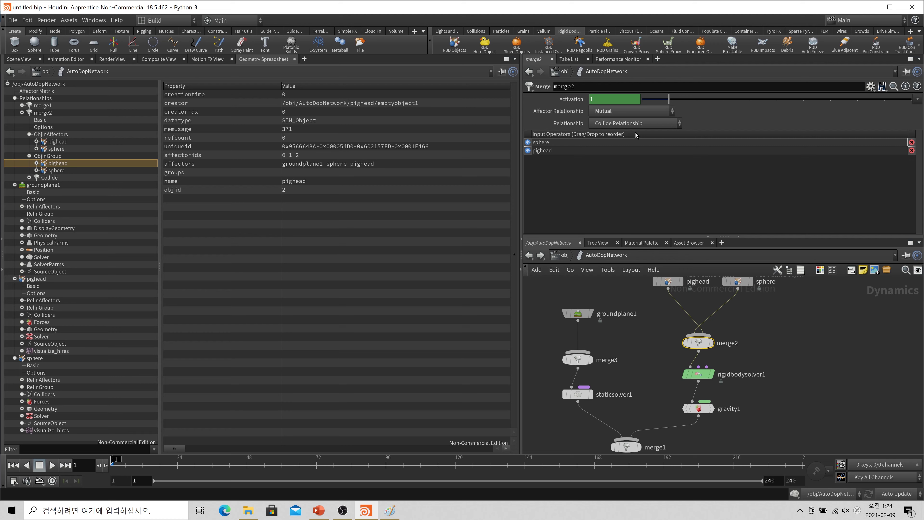
Step: Set merge2's Affector Relationship to Left Inputs Affect Right Inputs and reorder its inputs so pighead comes before sphere
click(633, 111)
click(636, 132)
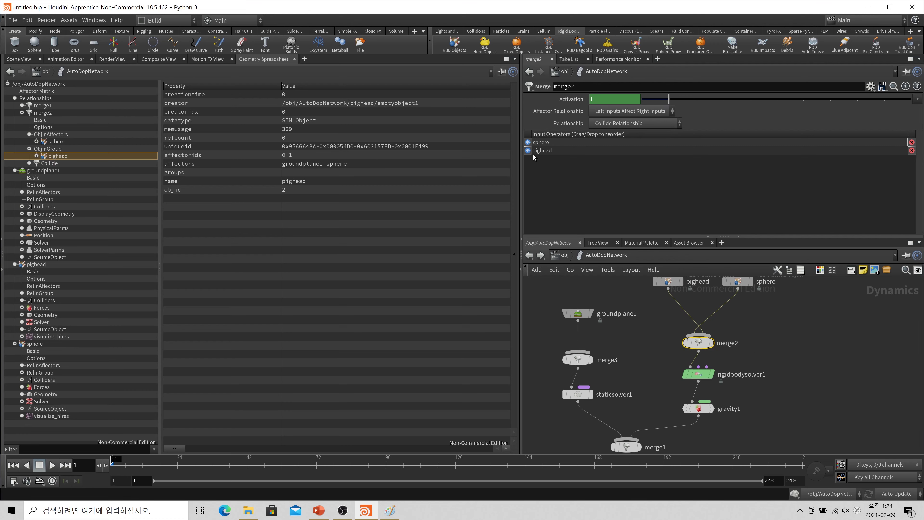
drag(538, 142, 539, 151)
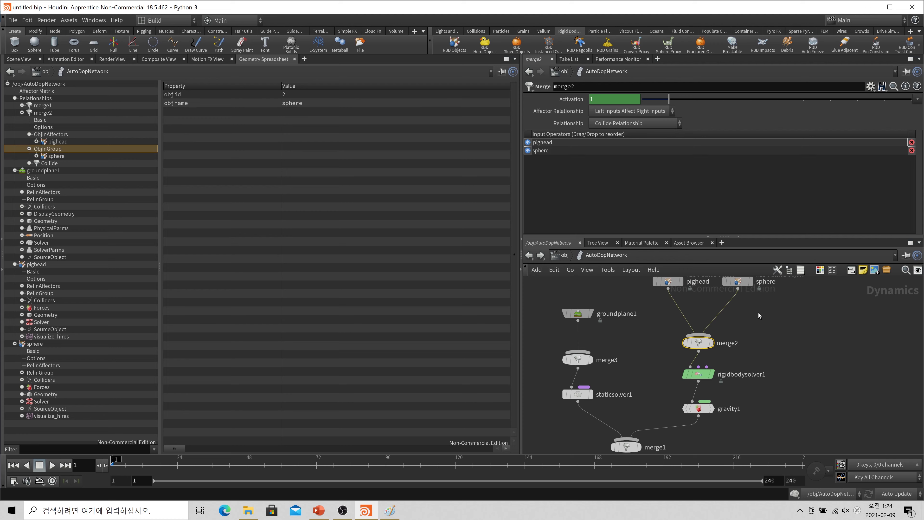
Step: Set the merge1 node's Affector Relationship to Mutual
scroll(761, 364, down, 3)
click(620, 402)
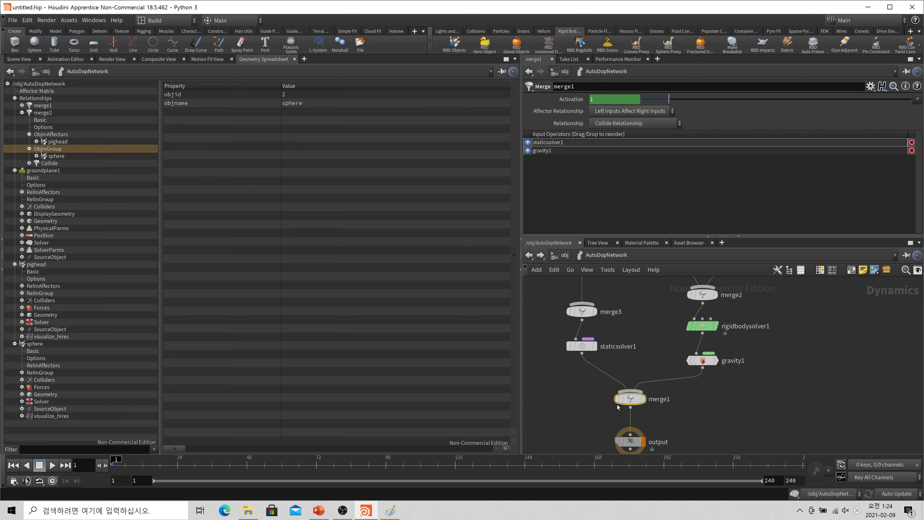
click(637, 112)
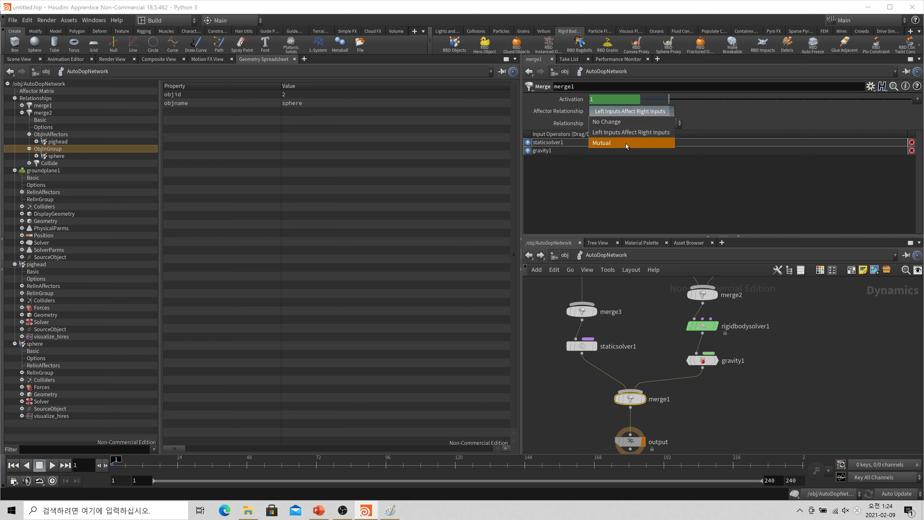
click(626, 143)
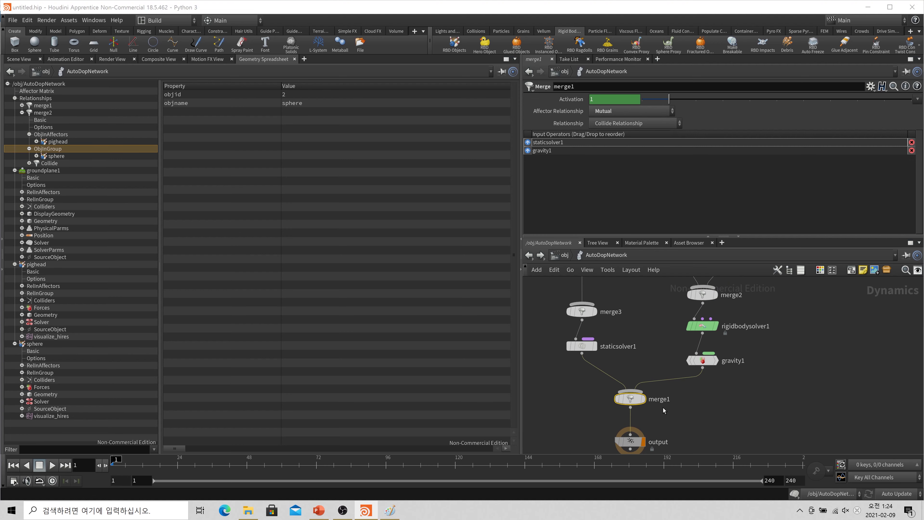
scroll(660, 424, up, 1)
scroll(670, 424, down, 2)
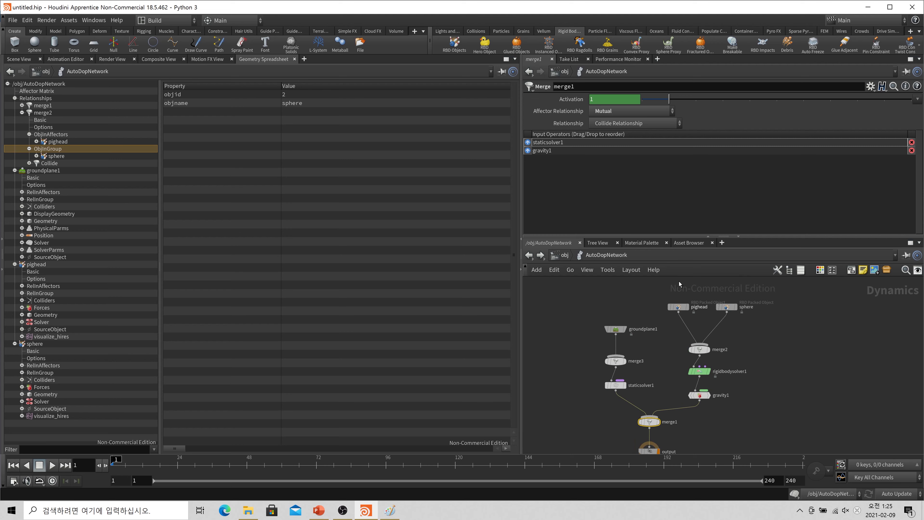
Step: Inspect the affector and group object lists of the merge1 relationship in the Geometry Spreadsheet
click(22, 112)
click(21, 105)
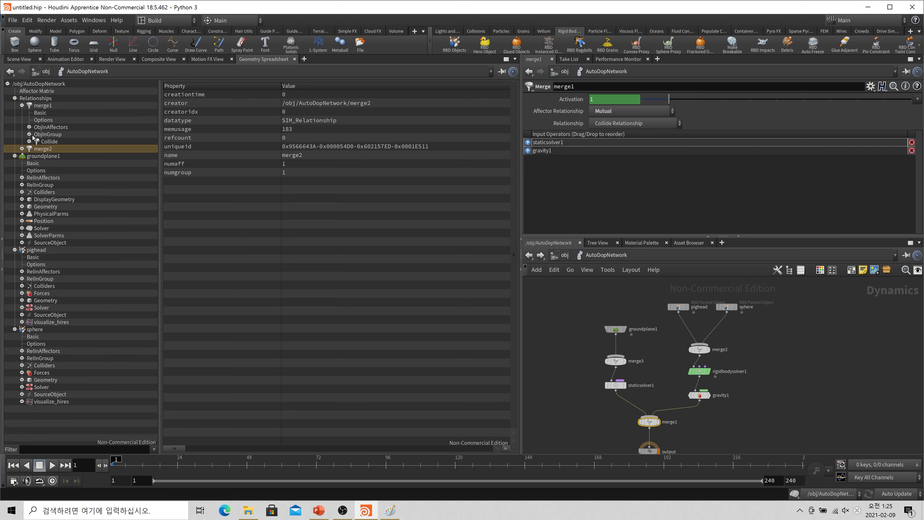
click(29, 127)
click(29, 156)
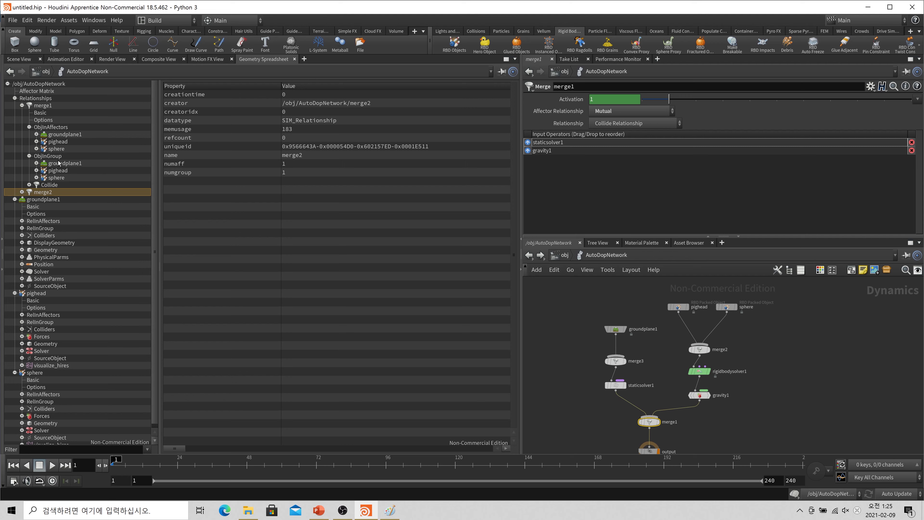
click(22, 105)
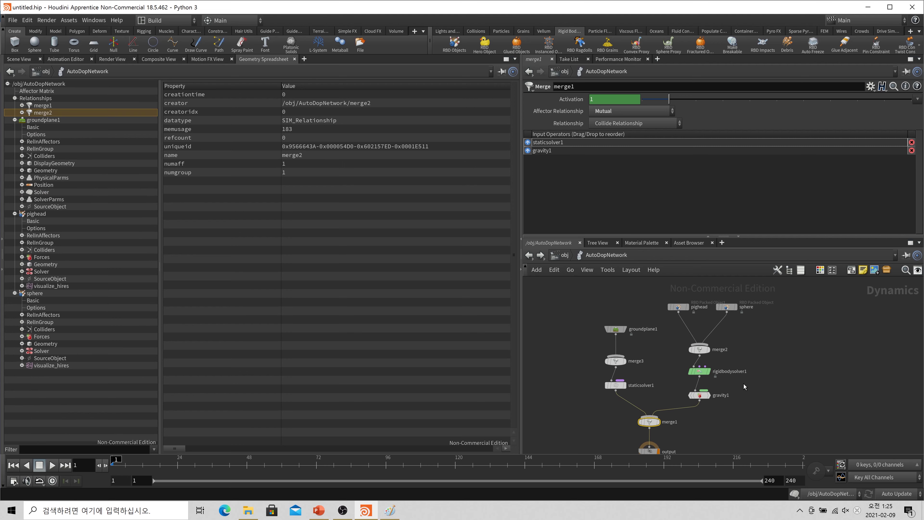
Step: Enable Make Objects Mutual Affectors on rigidbodysolver1 and inspect the affector and group lists of its new relationship
click(700, 371)
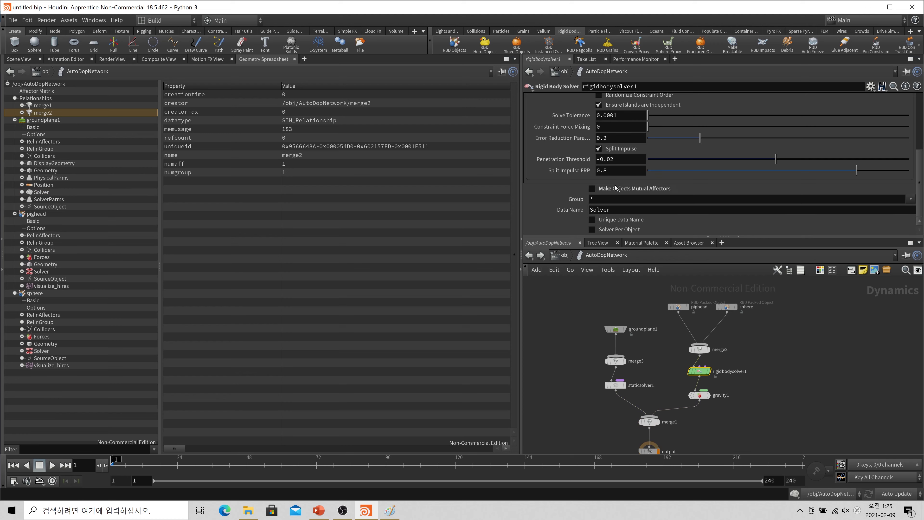
click(648, 190)
click(69, 121)
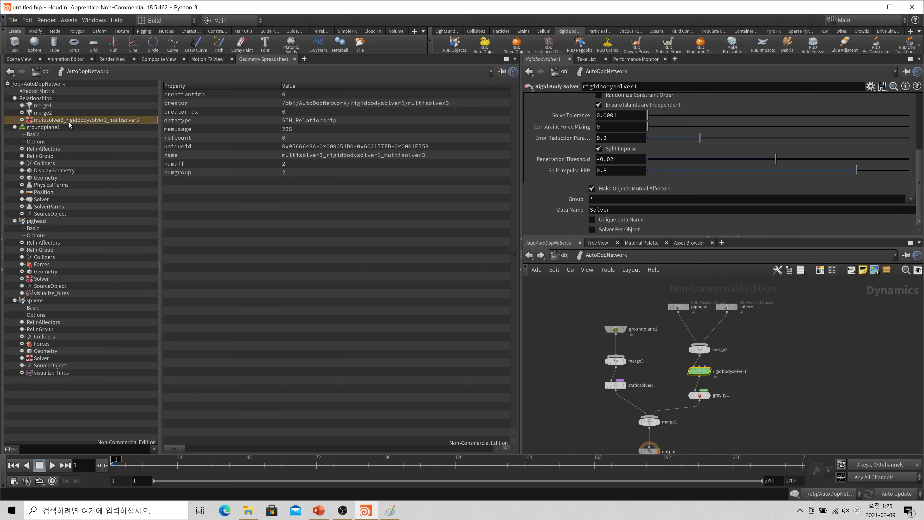
click(22, 120)
click(29, 141)
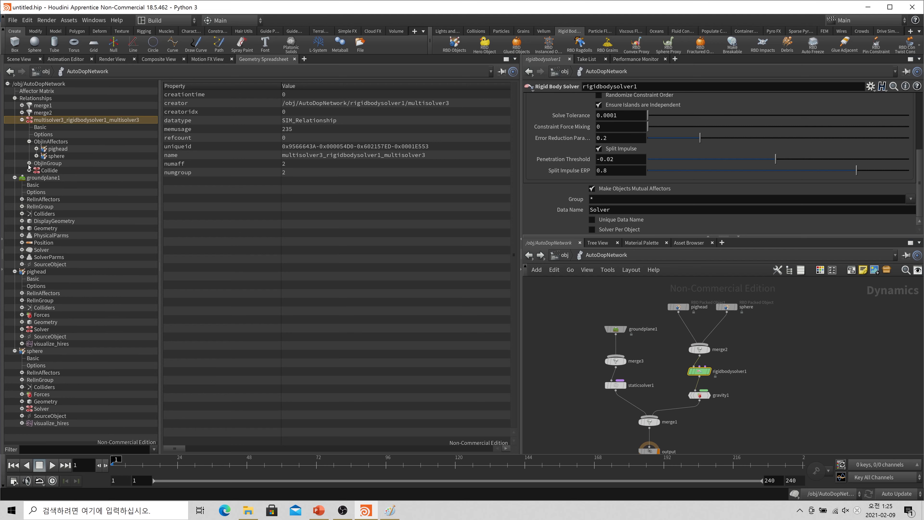
click(29, 163)
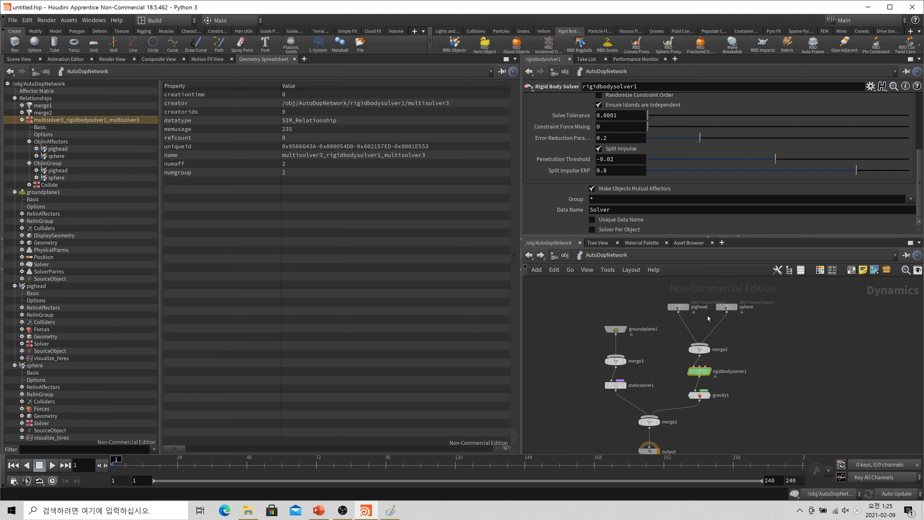
Step: Enable Make Objects Mutual Affectors on staticsolver1 and inspect the groundplane1 entries in its relationship's affector and group lists
click(616, 385)
click(624, 102)
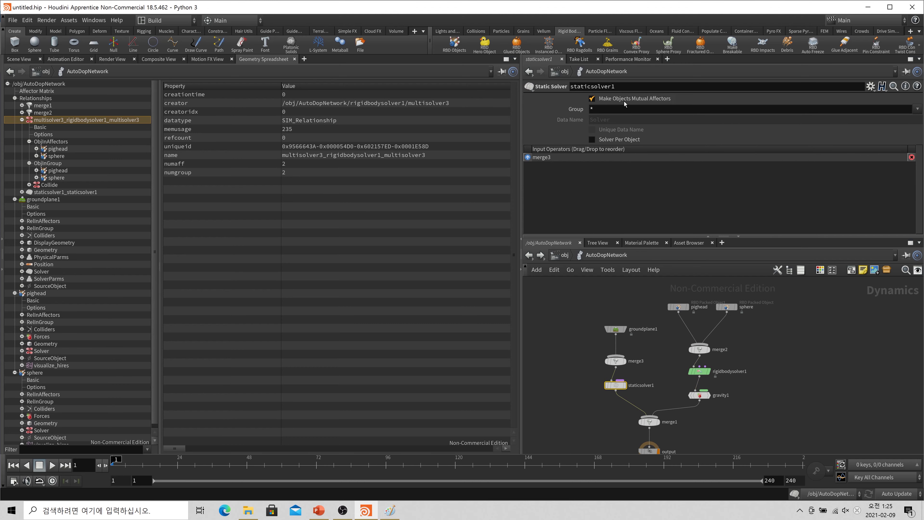
click(22, 120)
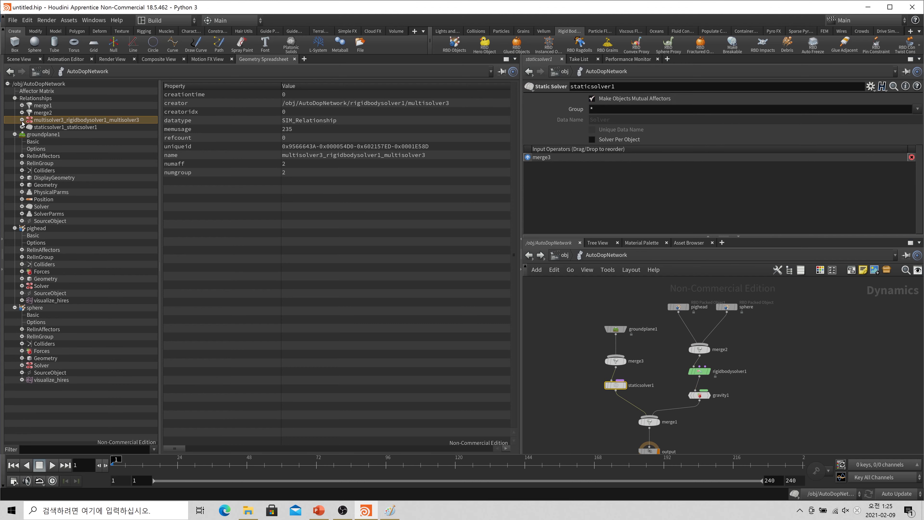
click(22, 127)
click(29, 149)
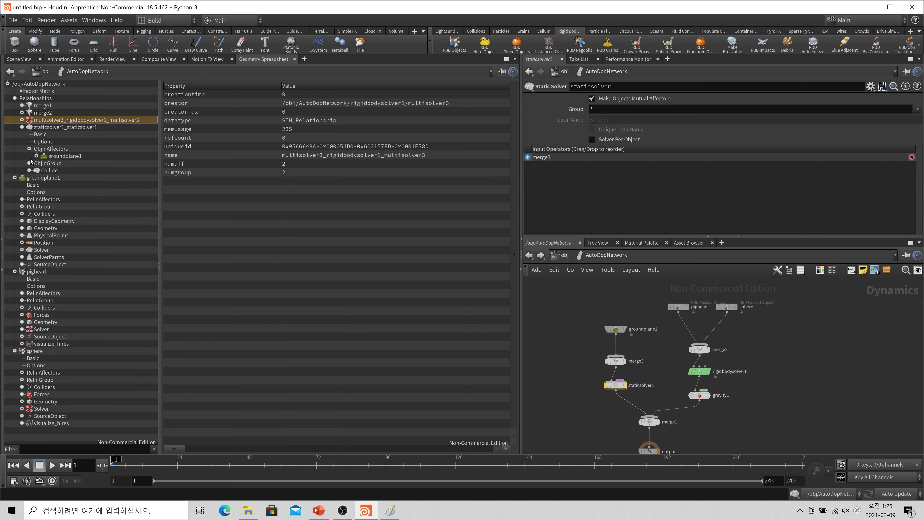
click(29, 164)
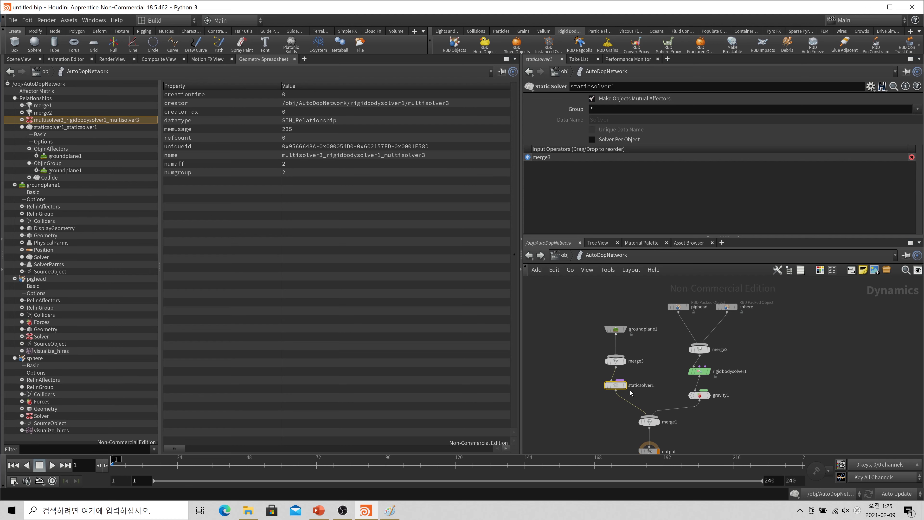
click(65, 156)
click(48, 163)
click(65, 171)
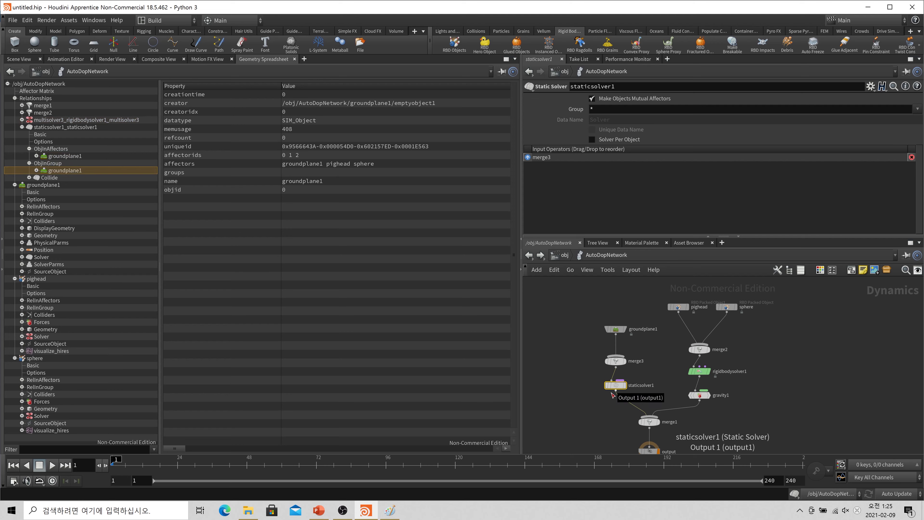
Step: Collapse the Relationships data, return to the scene view and show the rigidbodysolver1 parameters
click(68, 98)
double_click(37, 99)
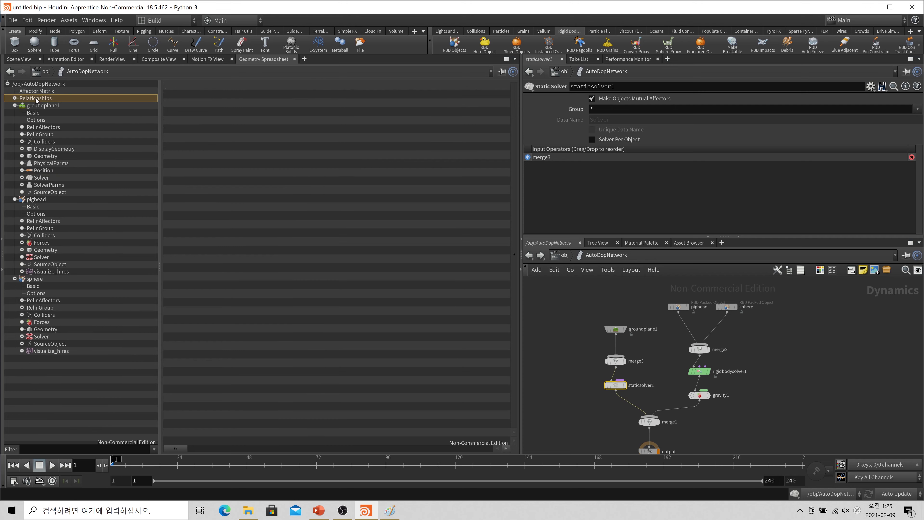
click(30, 60)
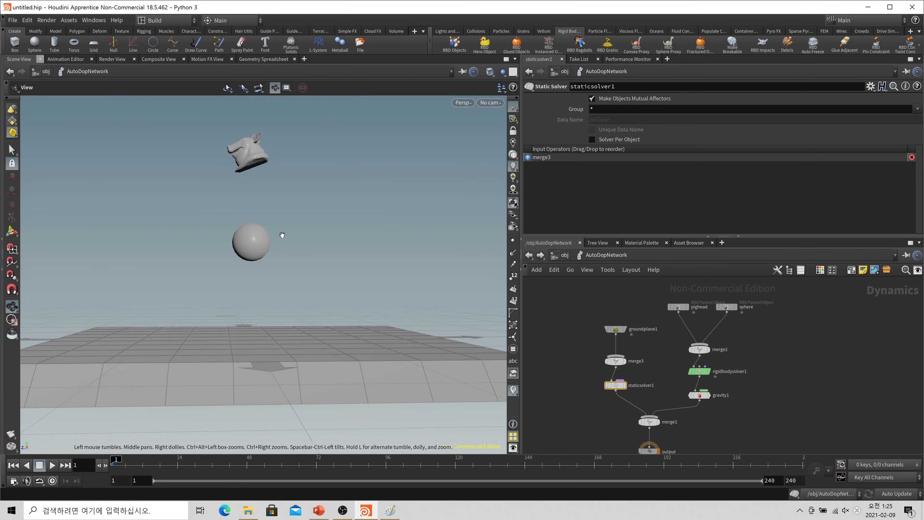
click(699, 371)
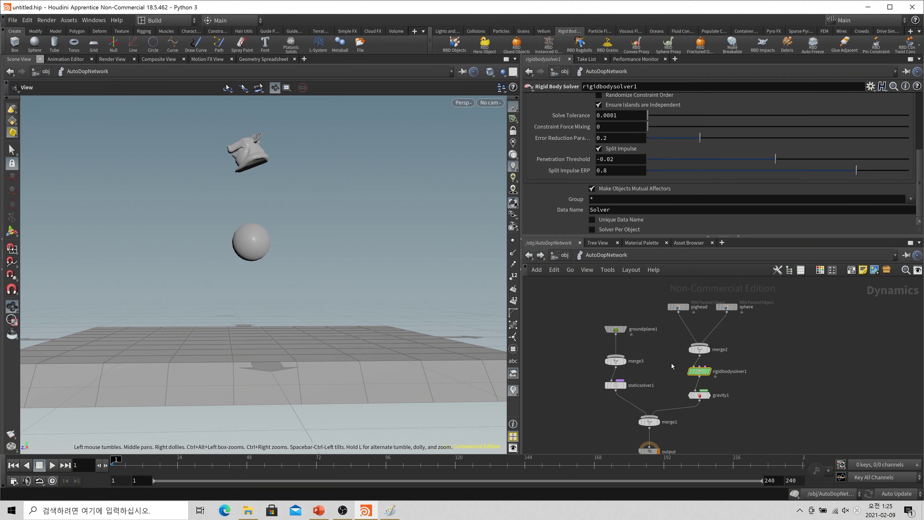
scroll(573, 192, down, 5)
scroll(723, 367, up, 2)
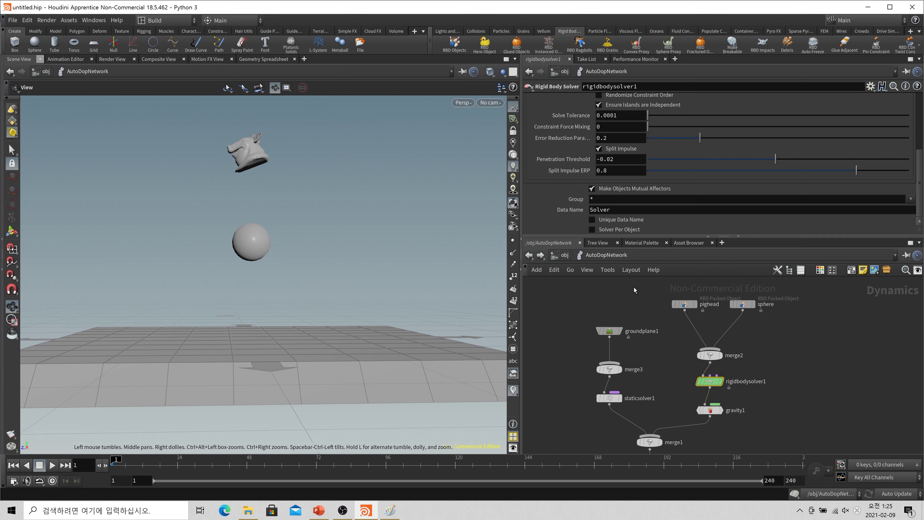
Step: Add an unconnected Merge node beside the rigid body branch and remove it again
click(866, 378)
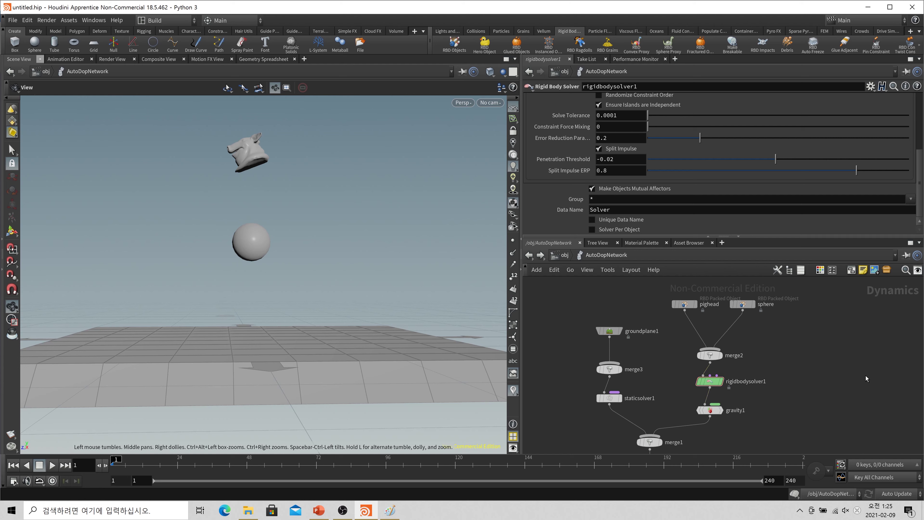
key(Tab)
text(merge)
key(Return)
click(837, 378)
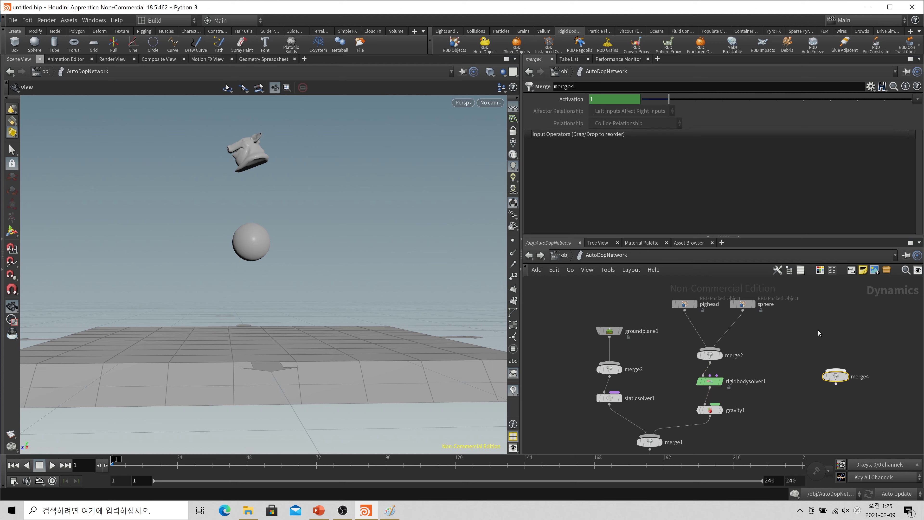
key(ctrl+x)
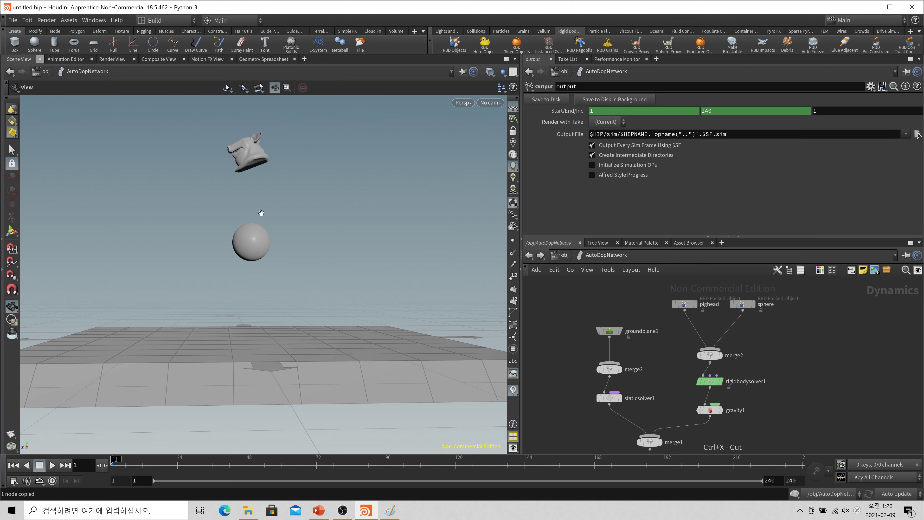
Step: Review the mutual affector settings of rigidbodysolver1 and staticsolver1 and the Affector Relationship of merge1
middle_drag(772, 395, 785, 345)
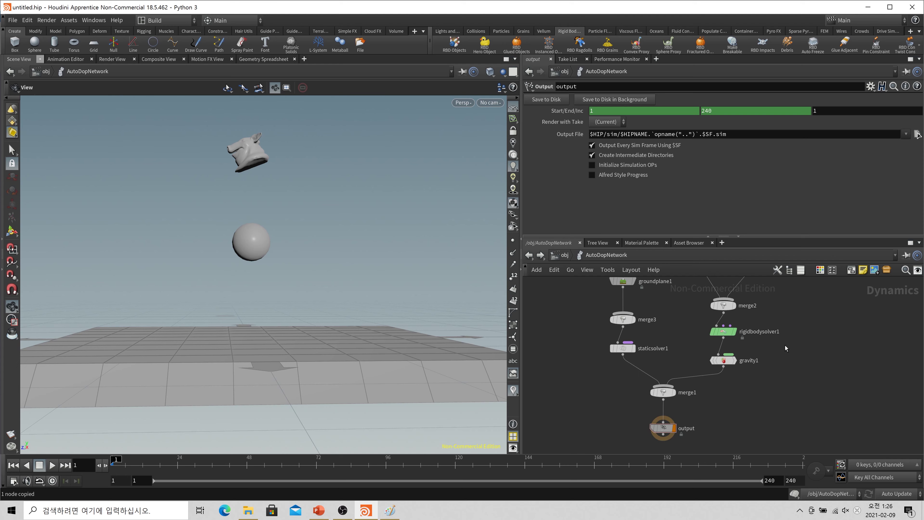
click(714, 330)
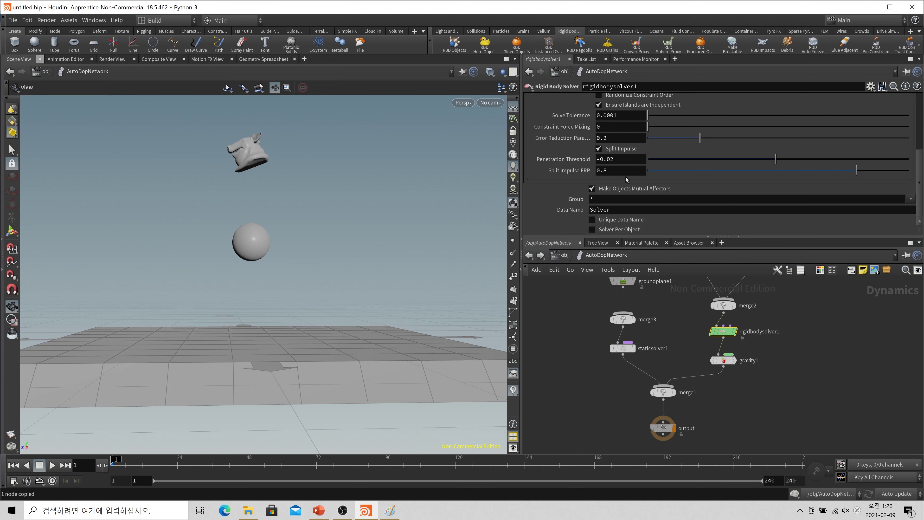
click(634, 347)
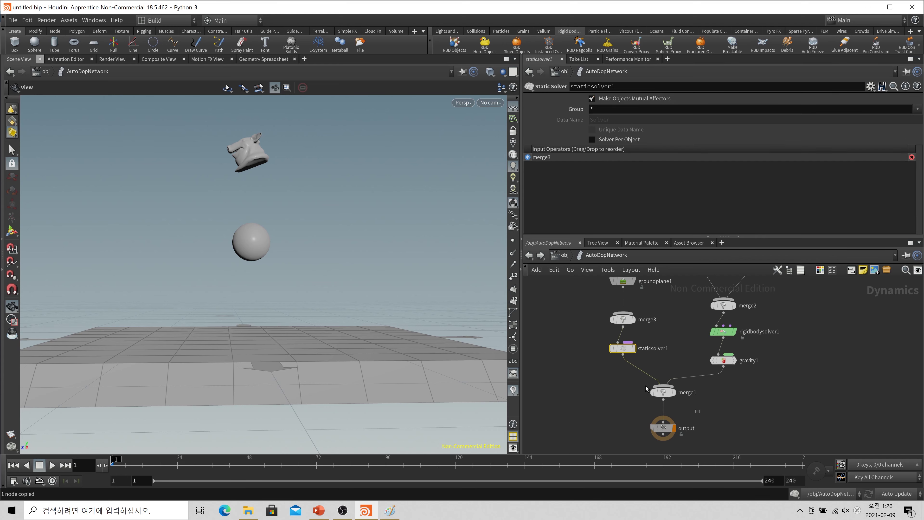
click(659, 392)
Step: Examine the Relationship types available on merge2 without choosing a different one
scroll(845, 414, down, 2)
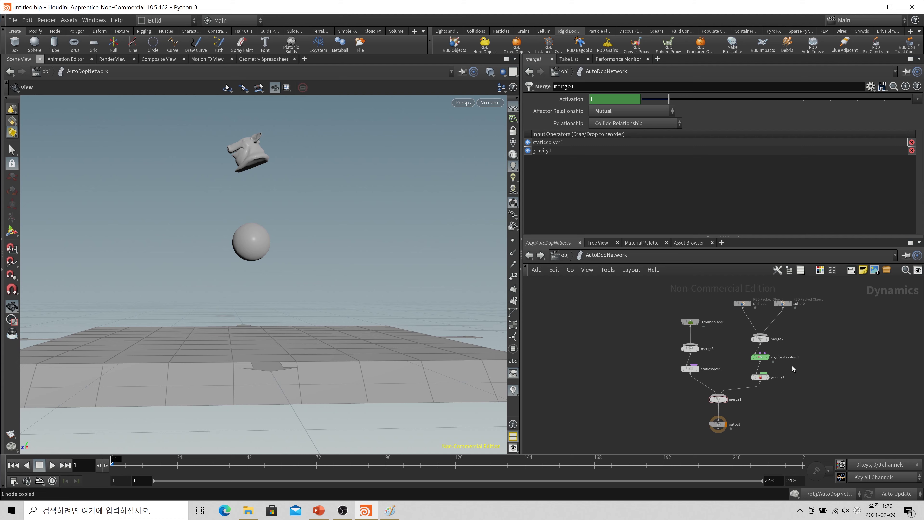
click(773, 339)
scroll(768, 343, up, 3)
mouse_move(768, 342)
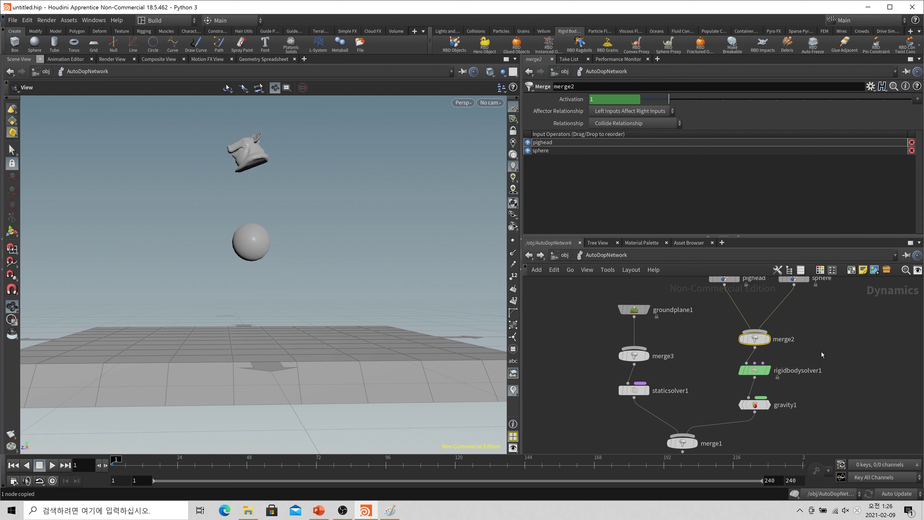
click(612, 126)
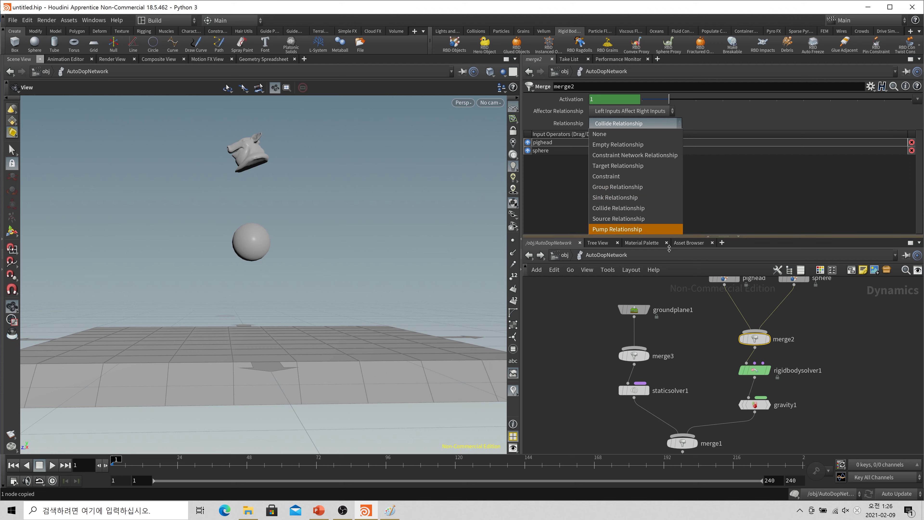
click(706, 123)
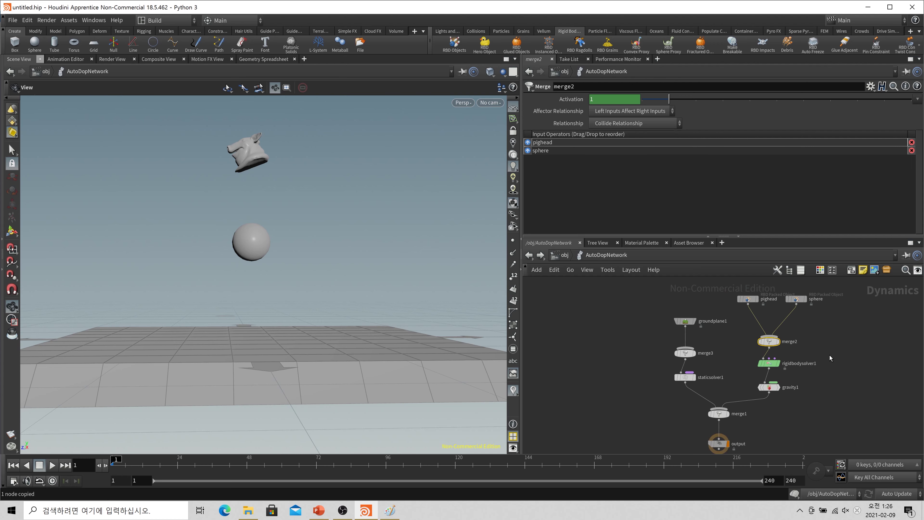
key(h)
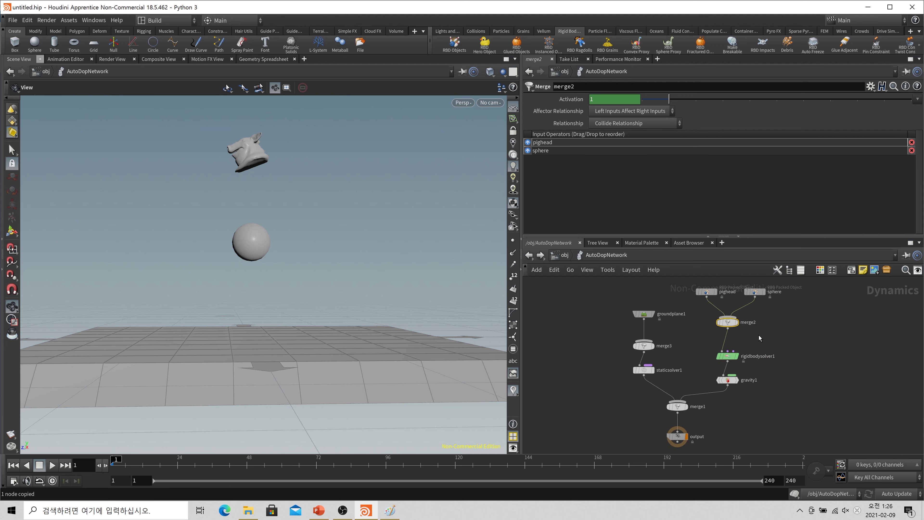
scroll(759, 335, down, 2)
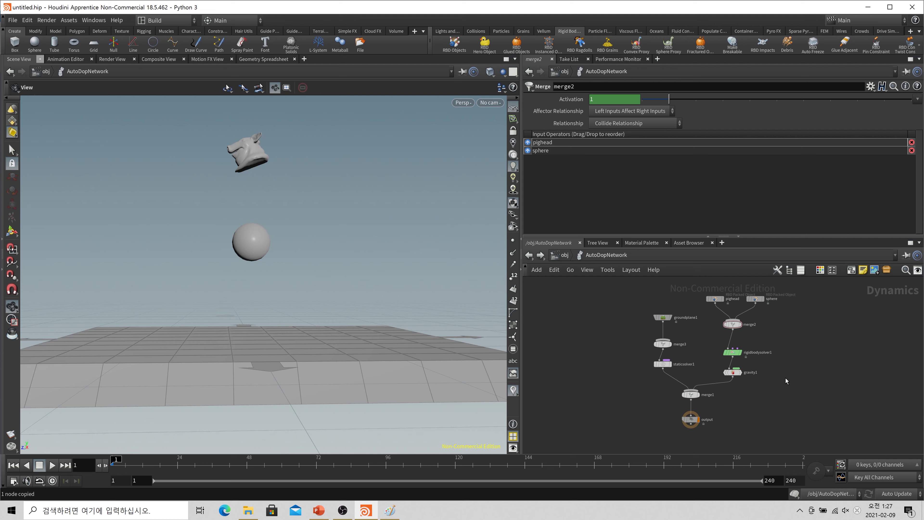
scroll(749, 384, up, 1)
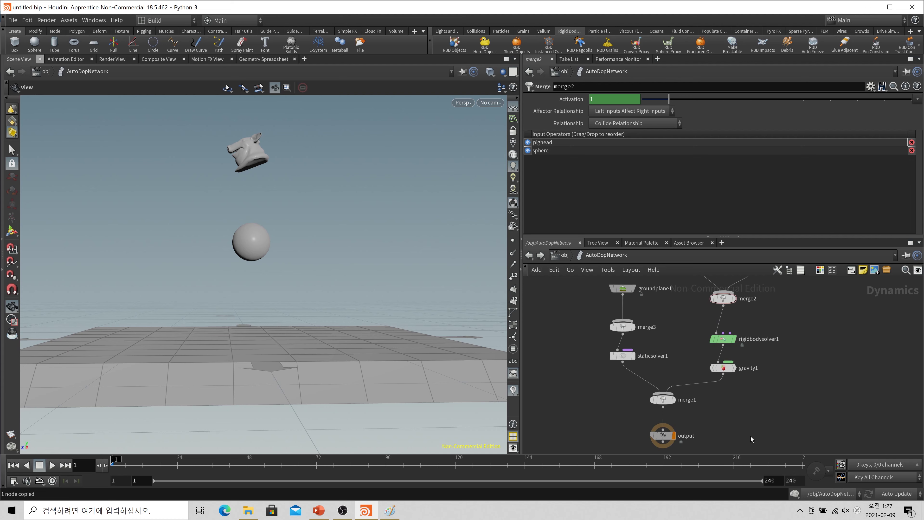
scroll(759, 400, down, 1)
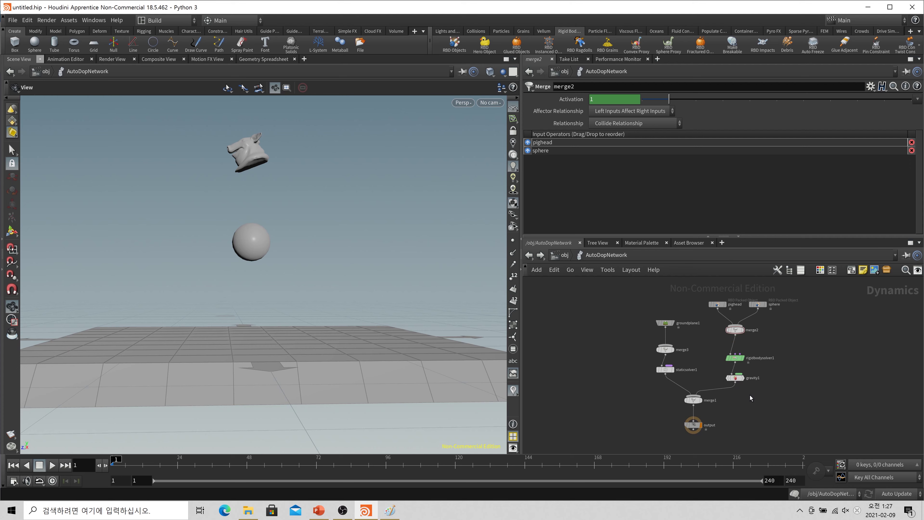
Step: Open the pighead object's network with setup_packed_prims selected, preview it along the timeline and return to frame 1
key(u)
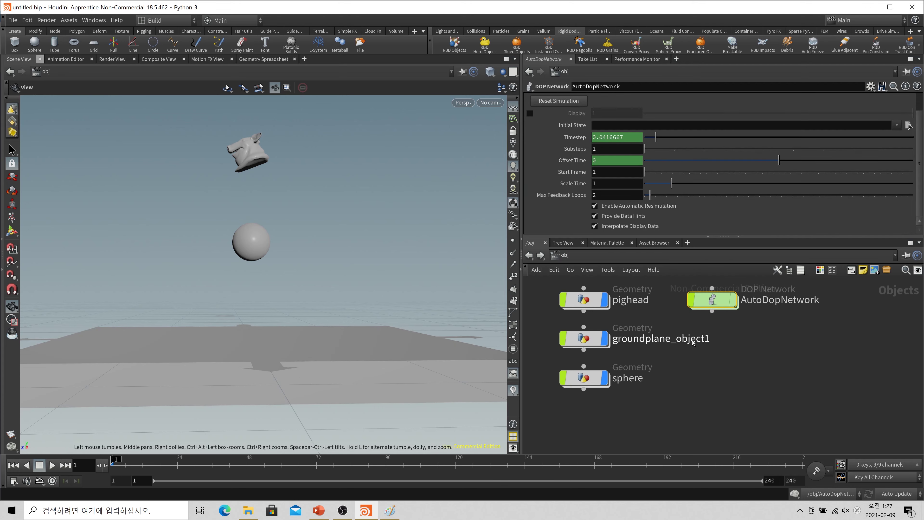
double_click(584, 299)
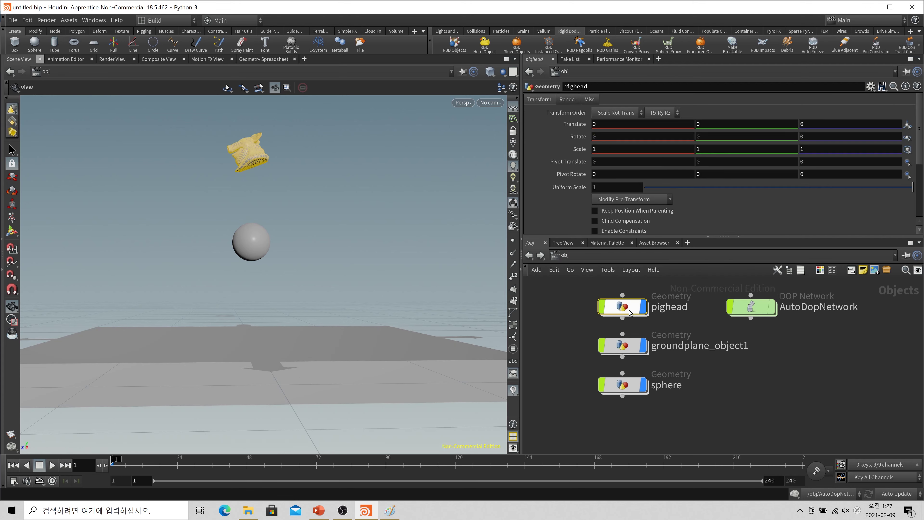
scroll(699, 377, up, 3)
click(684, 319)
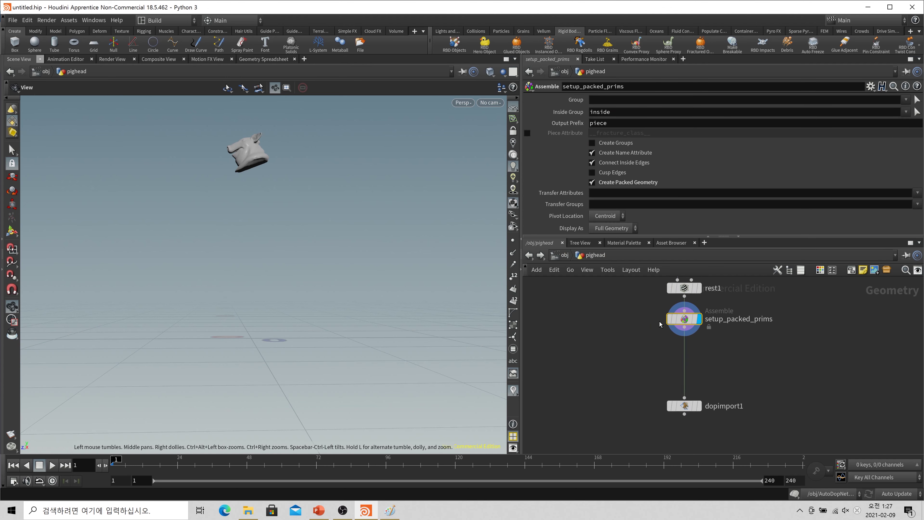
key(Up)
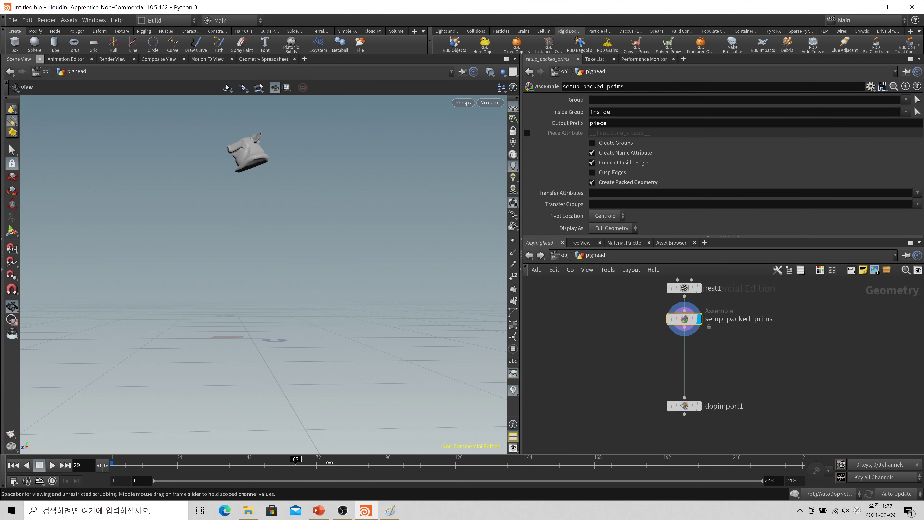
key(ctrl+Up)
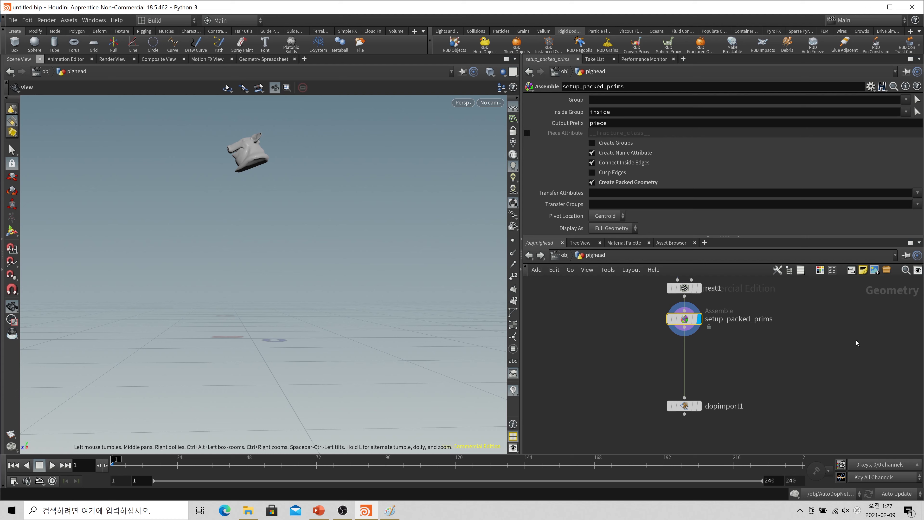
Step: Compare the viewport display of dopimport1 and setup_packed_prims, and examine dopimport1's DOP Network path
mouse_move(701, 413)
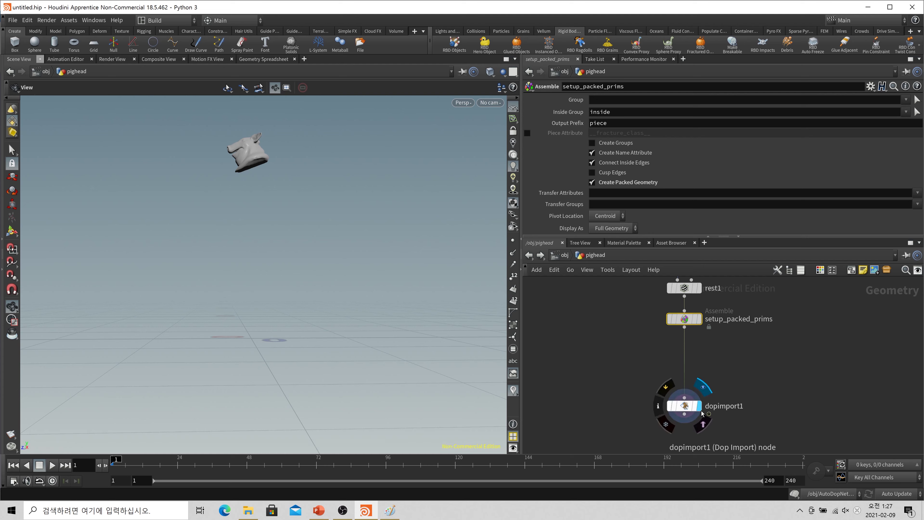
click(698, 319)
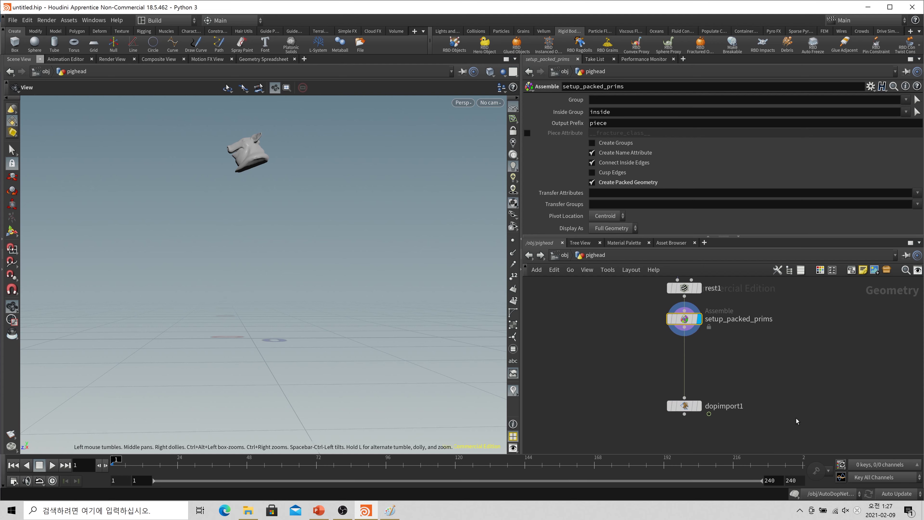
click(672, 405)
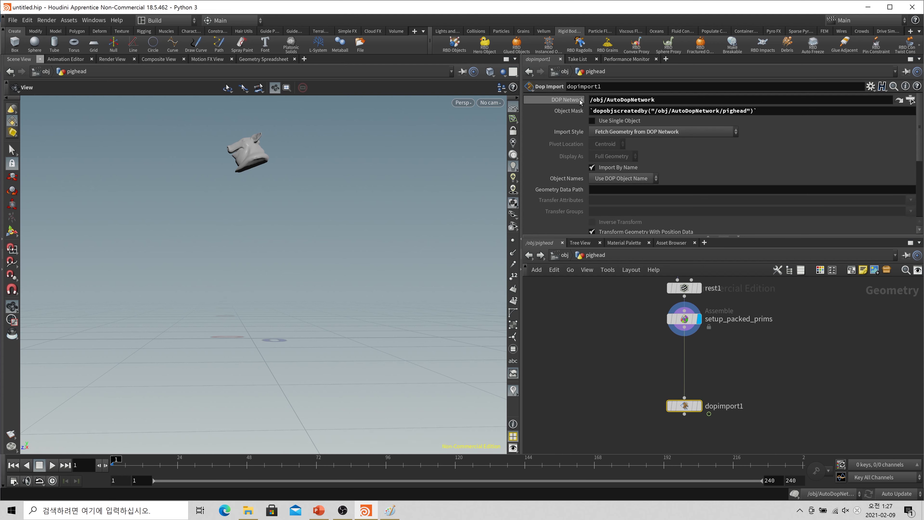
double_click(627, 99)
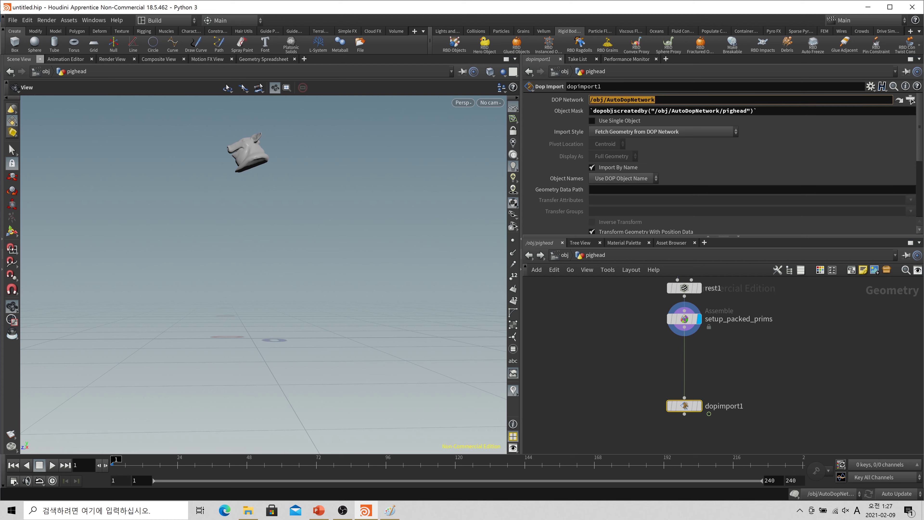
Step: Examine dopimport1's Object Mask expression, its evaluated value and the object path inside it
drag(757, 111, 591, 111)
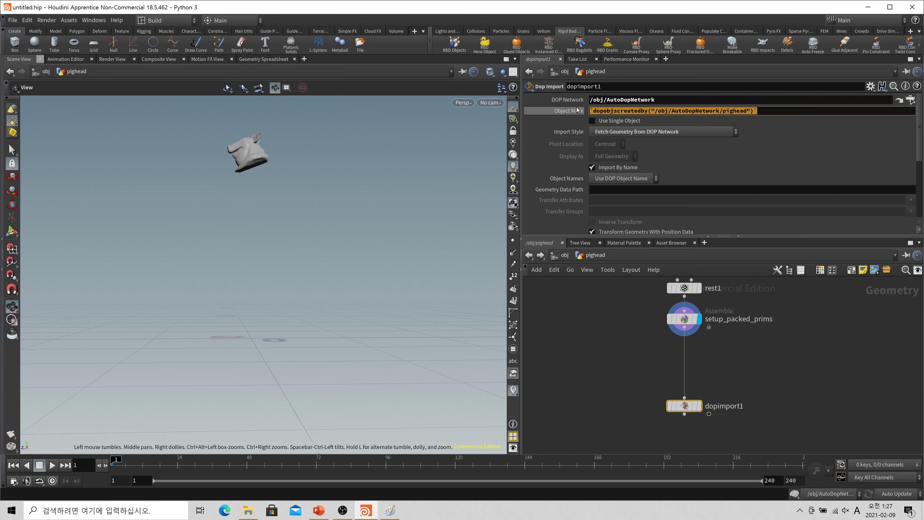
key(BackSpace)
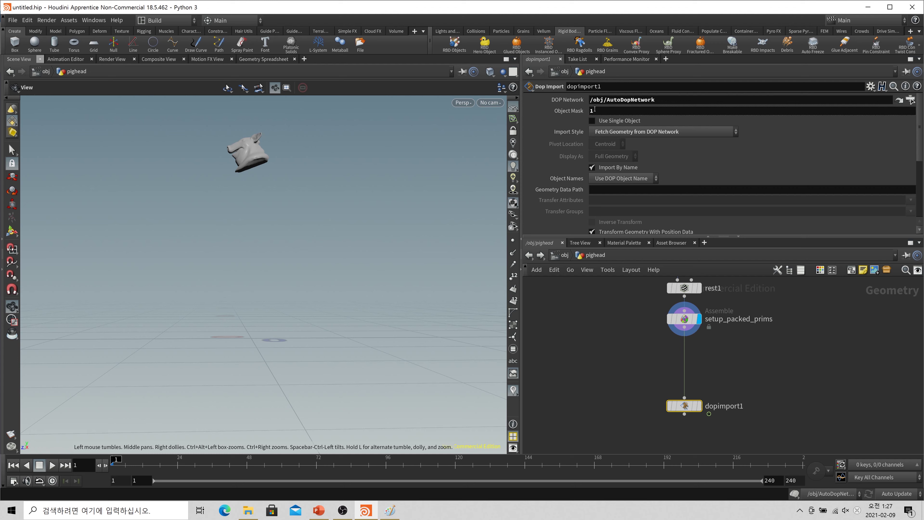
text(1)
key(Escape)
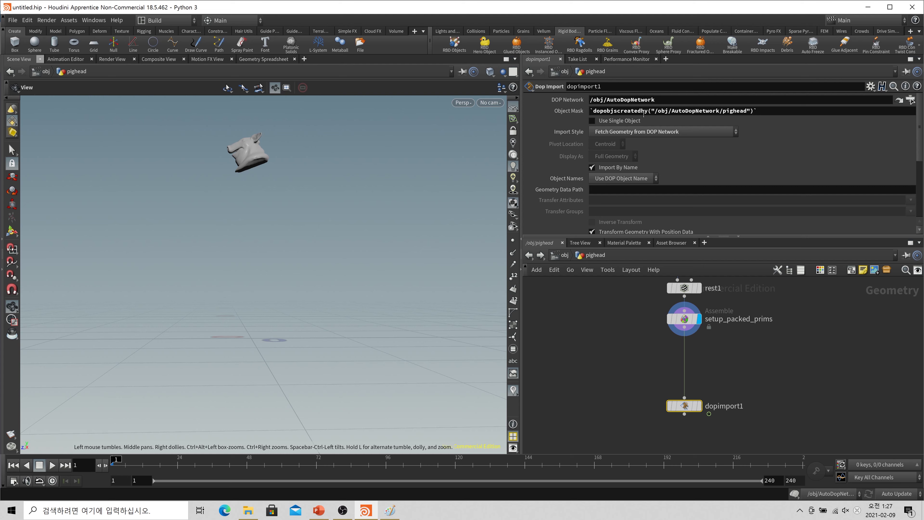
drag(656, 110, 744, 111)
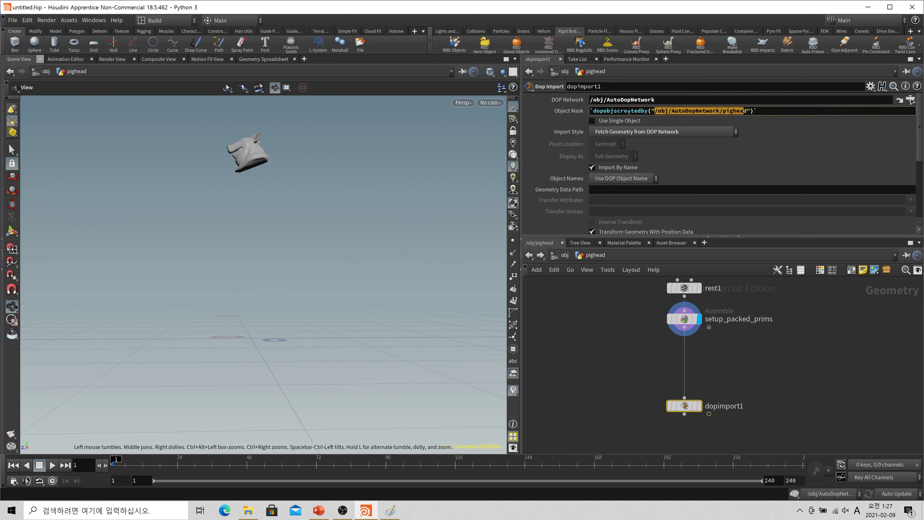
click(767, 357)
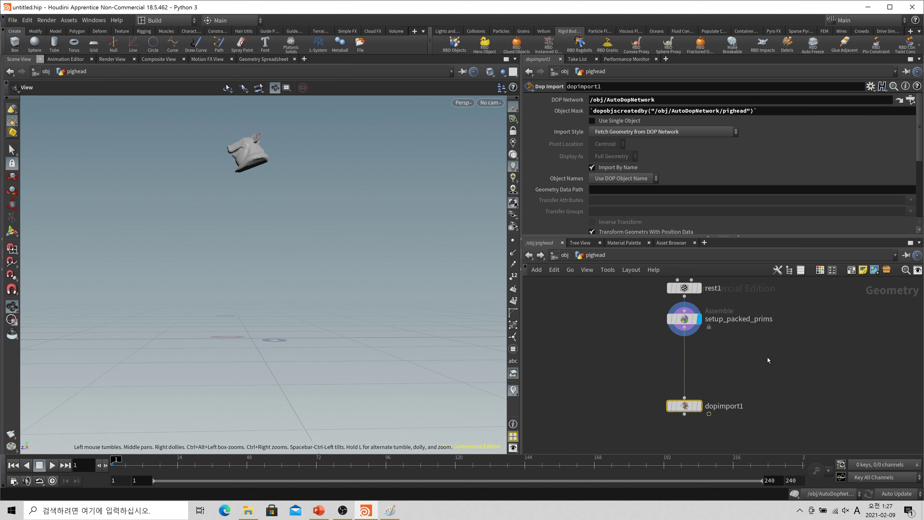
Step: Inspect the pighead simulation object's objid in the Geometry Spreadsheet for AutoDopNetwork
click(565, 255)
double_click(739, 306)
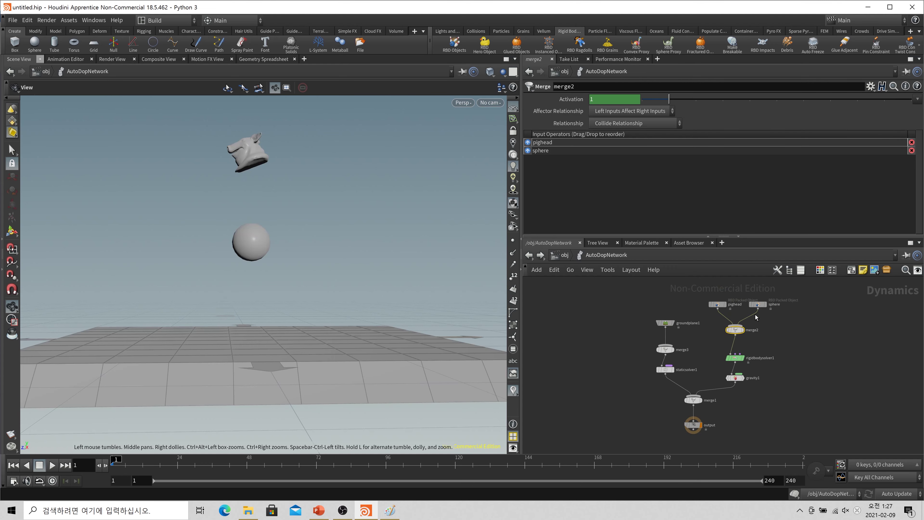
click(718, 305)
click(264, 59)
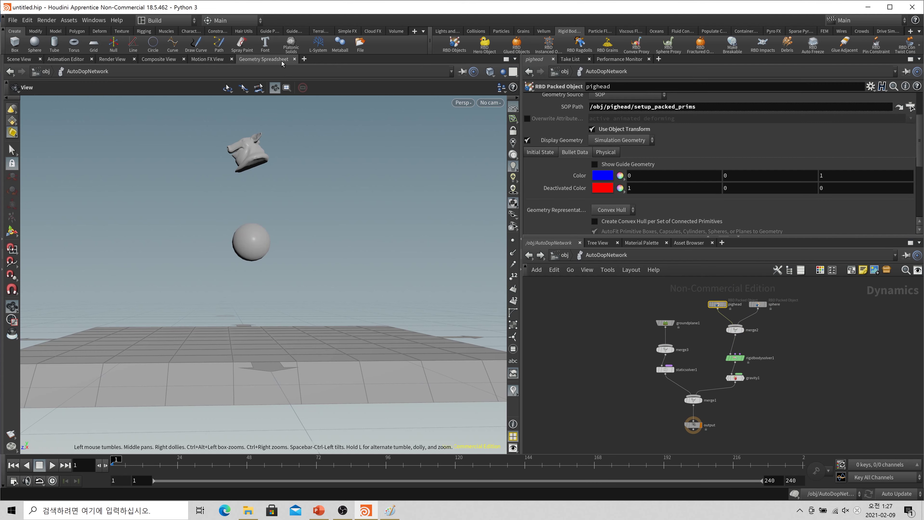
click(14, 106)
click(35, 113)
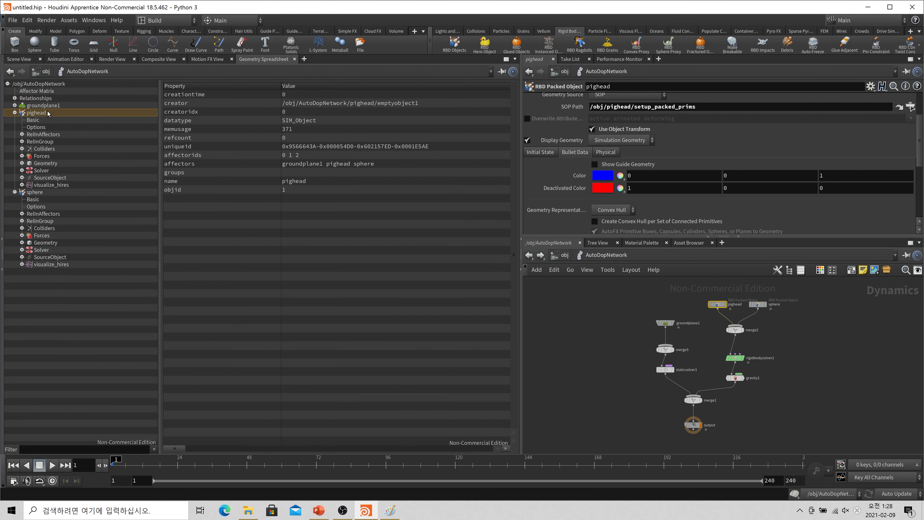
click(294, 191)
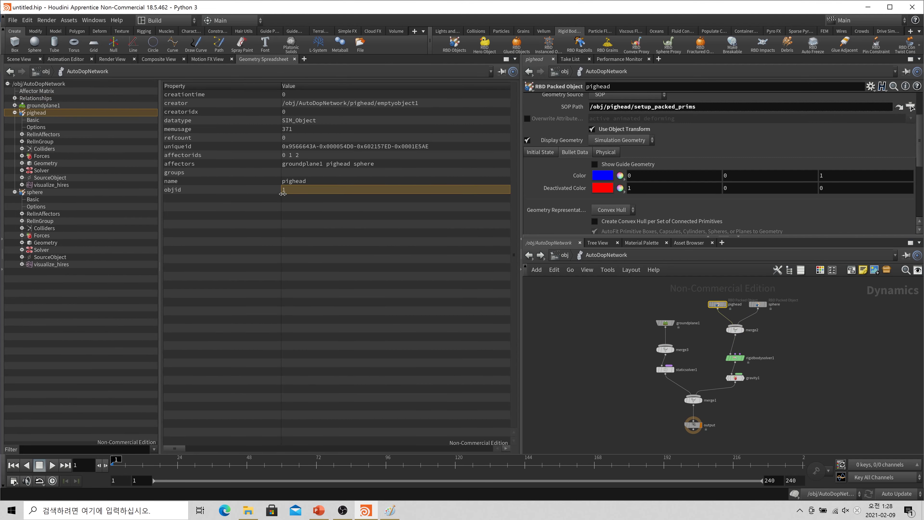
Step: Display dopimport1 in the pighead network and compare its evaluated Object Mask with the imported geometry in the viewport
click(567, 258)
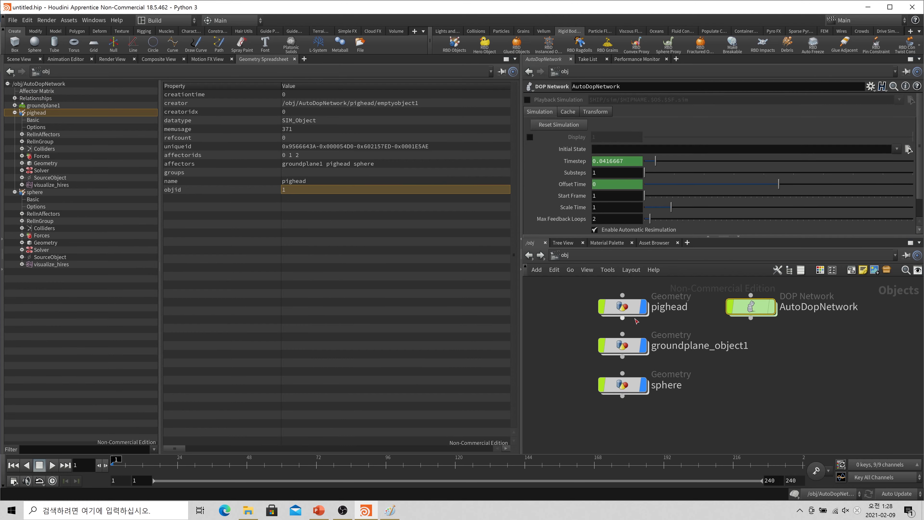
double_click(632, 310)
click(699, 406)
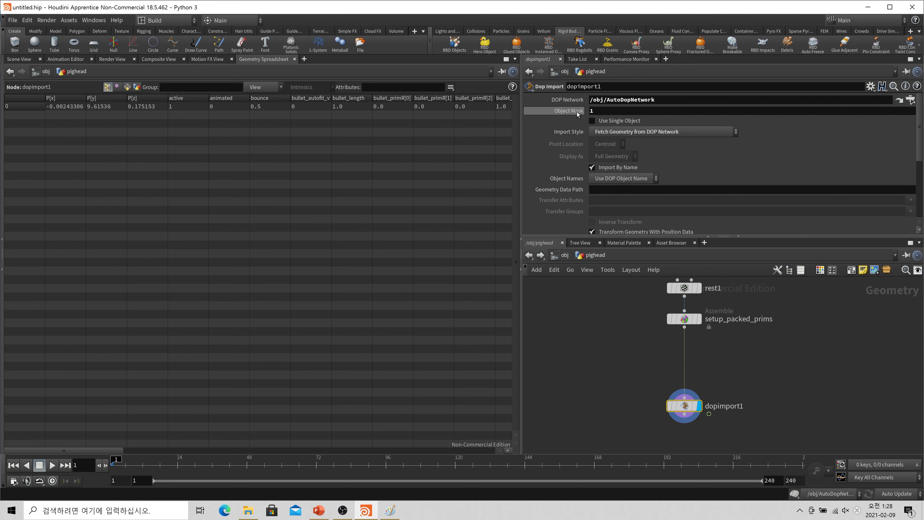
click(19, 59)
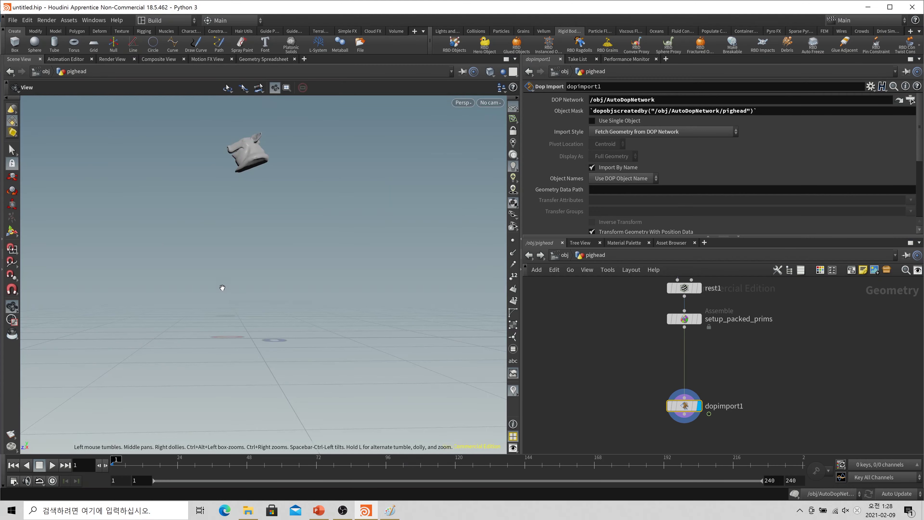
Step: Try 2, 3 and 0 as dopimport1's Object Mask to test which simulation object each ID imports
triple_click(776, 112)
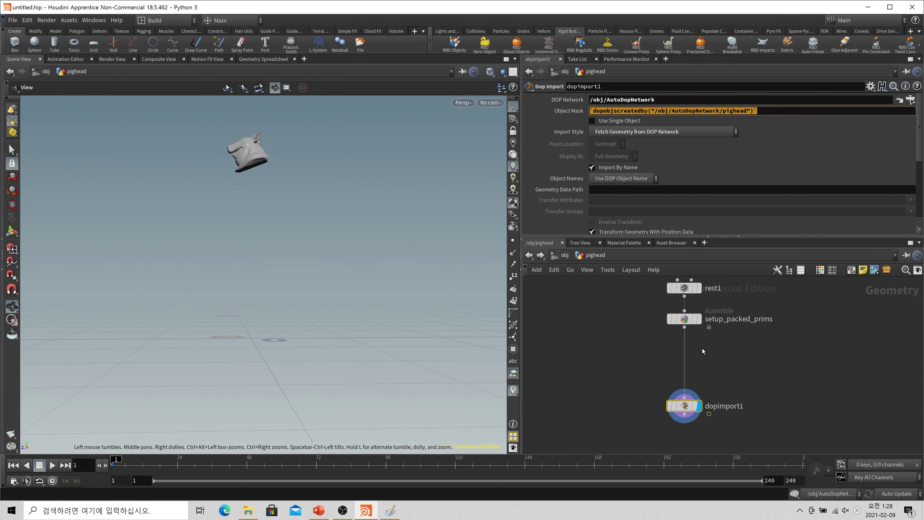
key(BackSpace)
text(2)
key(Return)
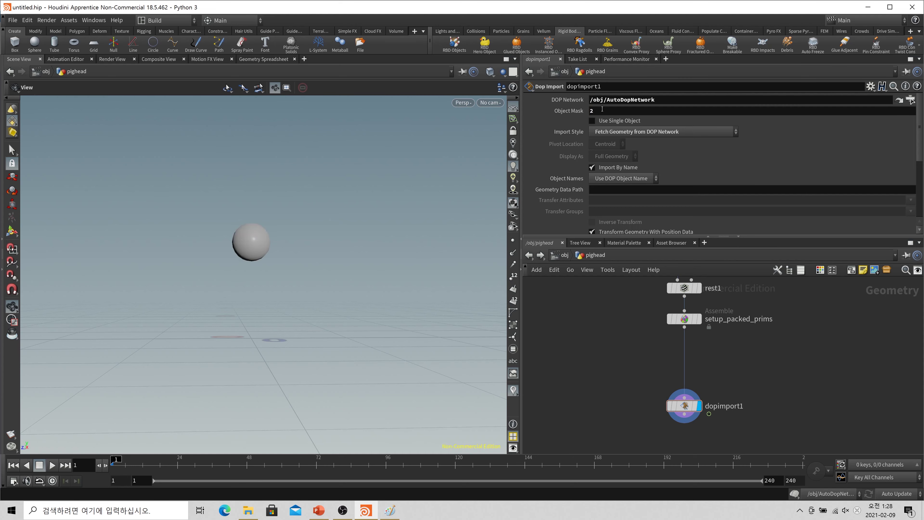
double_click(602, 108)
text(3)
key(Return)
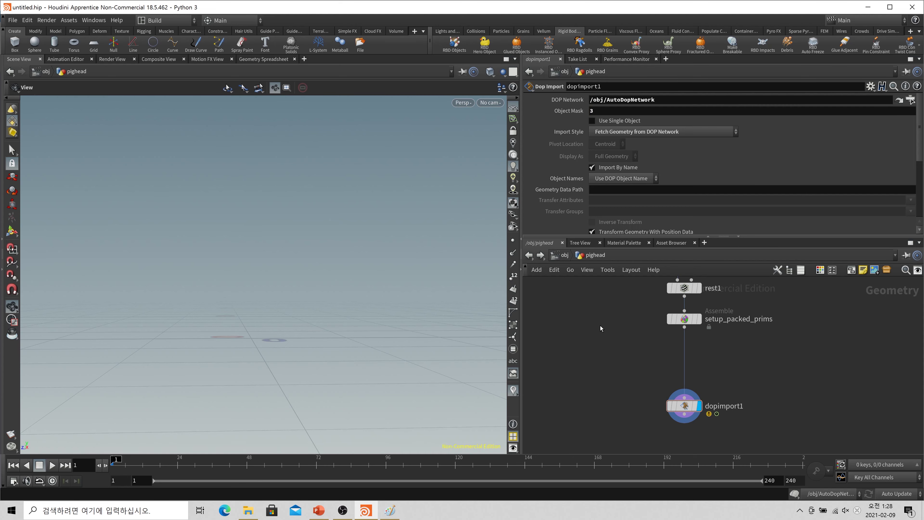
double_click(611, 114)
text(0)
key(Return)
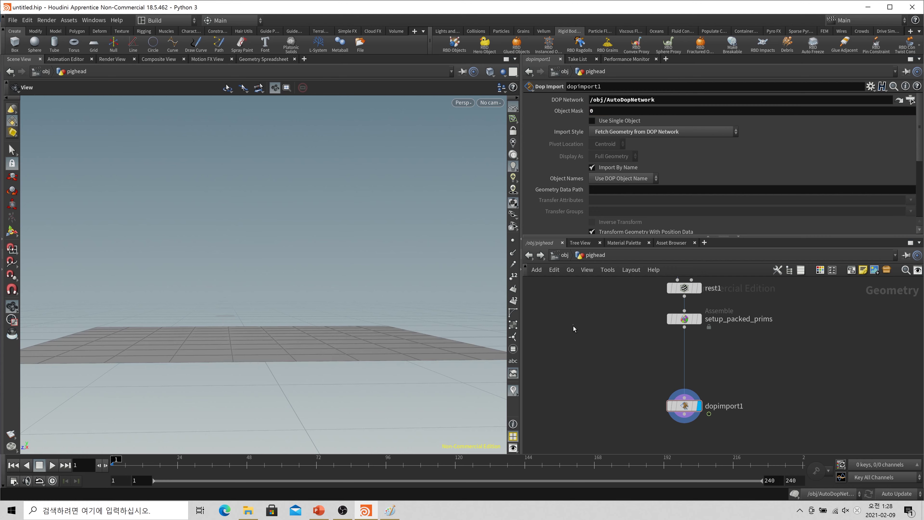
drag(415, 345, 325, 318)
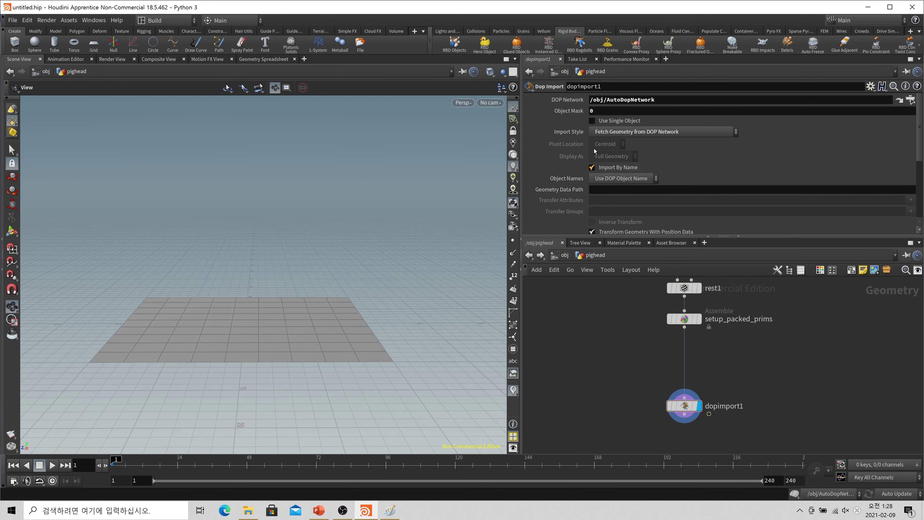
Step: Undo the Object Mask changes on dopimport1 back to the original dopobjscreatedby expression
key(ctrl+z)
key(ctrl+z)
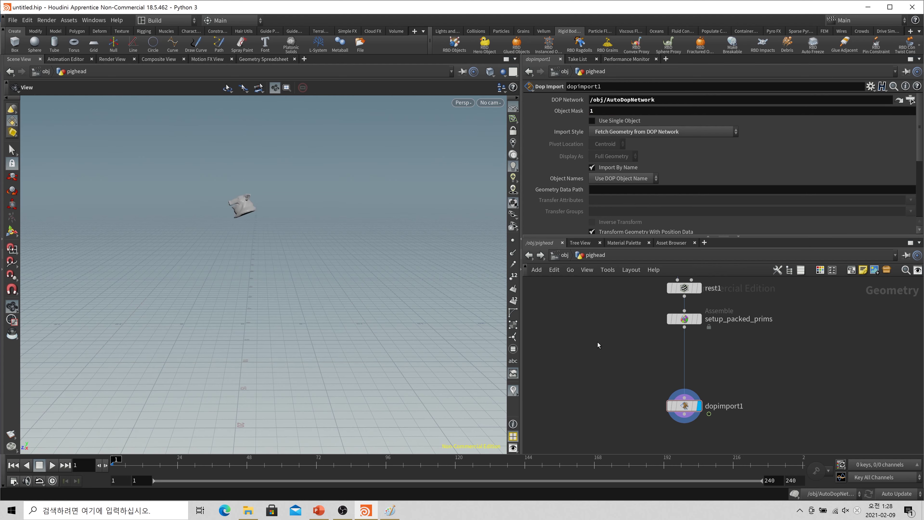
key(ctrl+z)
key(ctrl+z)
key(ctrl+z)
key(ctrl+z)
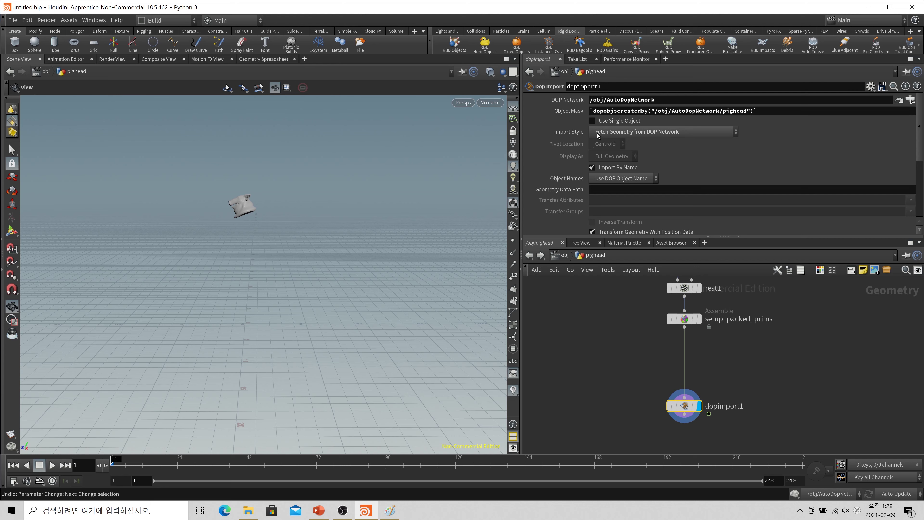
Step: Duplicate dopimport1 beside the original and preview the unconnected copy along the timeline
scroll(836, 339, down, 3)
middle_drag(803, 373, 683, 354)
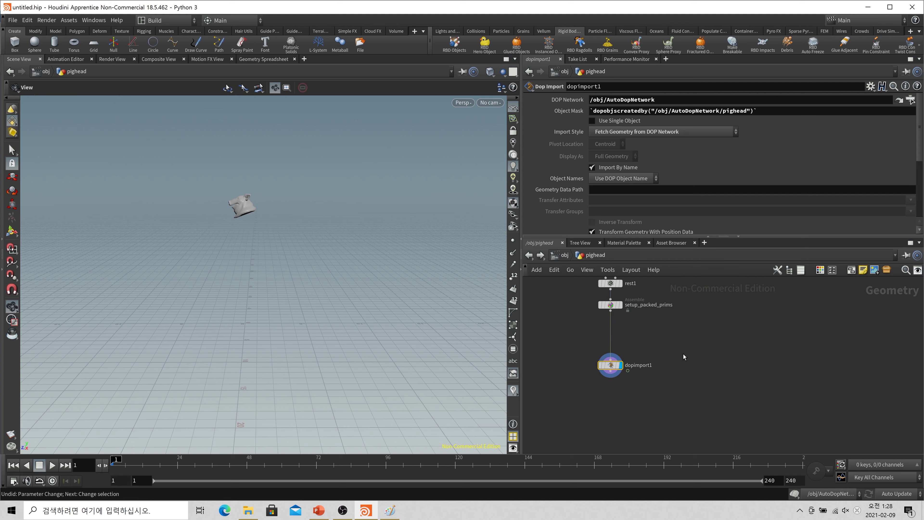
mouse_move(611, 362)
key(ctrl+c)
key(ctrl+v)
drag(739, 370, 738, 365)
click(315, 464)
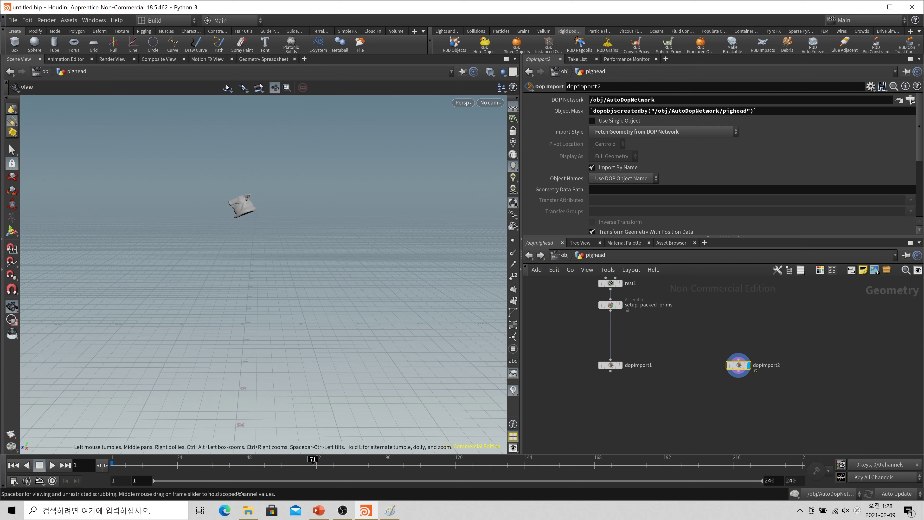
drag(315, 463, 134, 463)
Step: Try displaying dopimport1 with its setup_packed_prims input disconnected, and return to frame 1
click(624, 368)
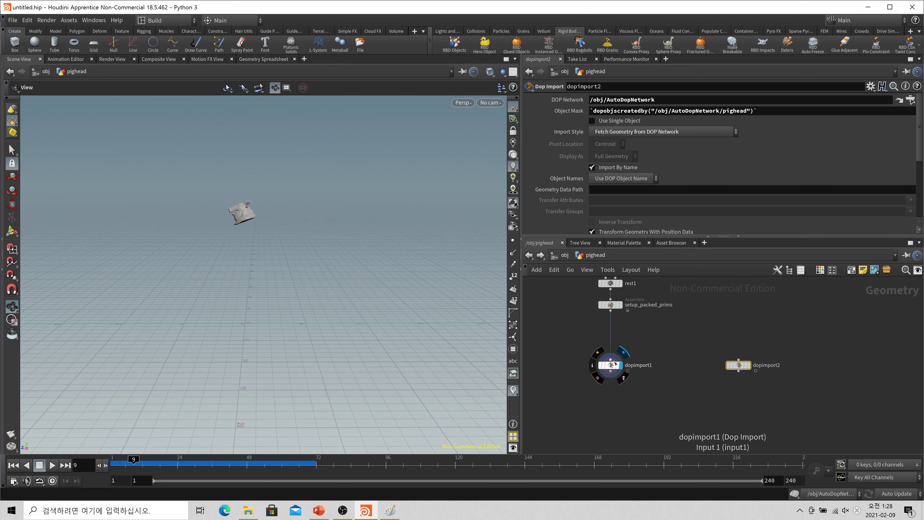
click(611, 360)
click(652, 351)
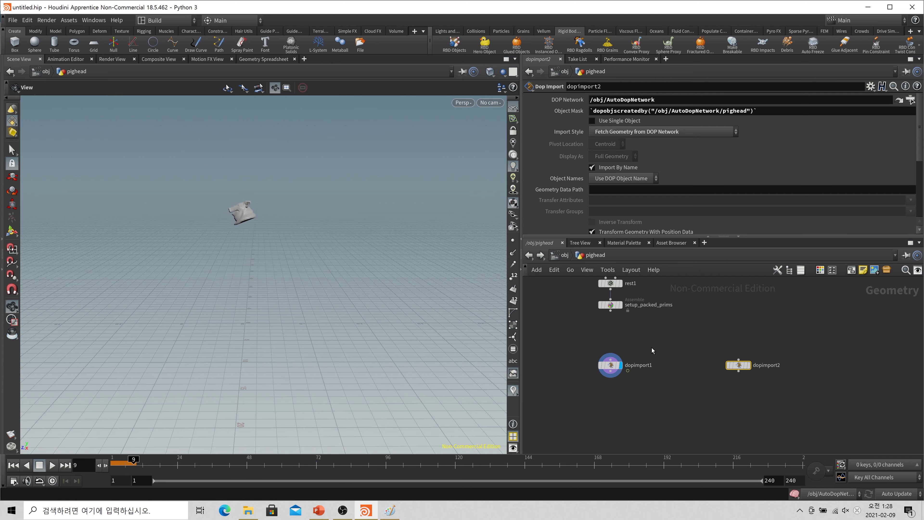
click(13, 465)
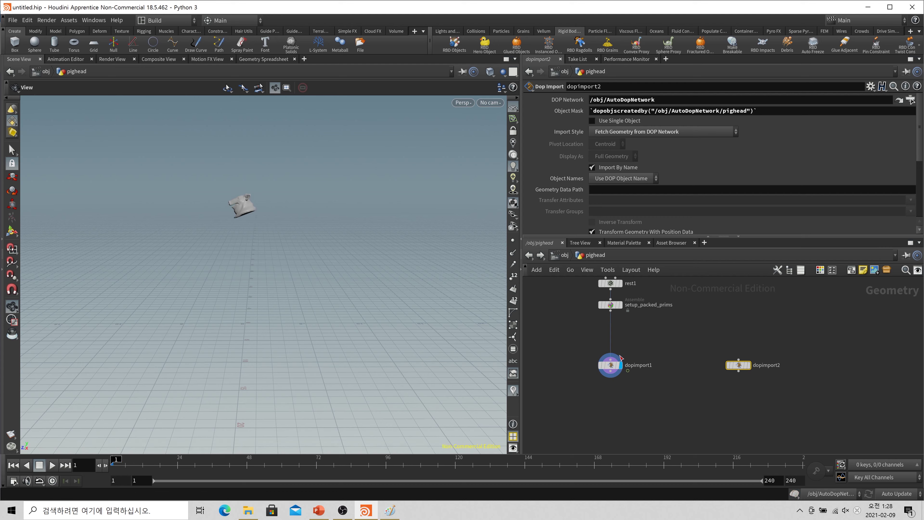
Step: Examine the opinputpath expression in the pighead RBD Packed Object's SOP Path and follow it to its source node
click(565, 255)
double_click(752, 308)
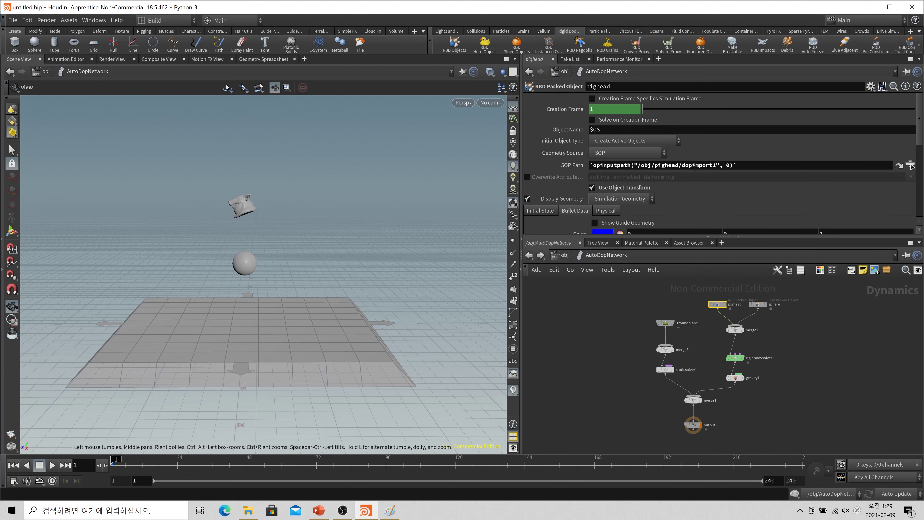
drag(716, 167, 641, 167)
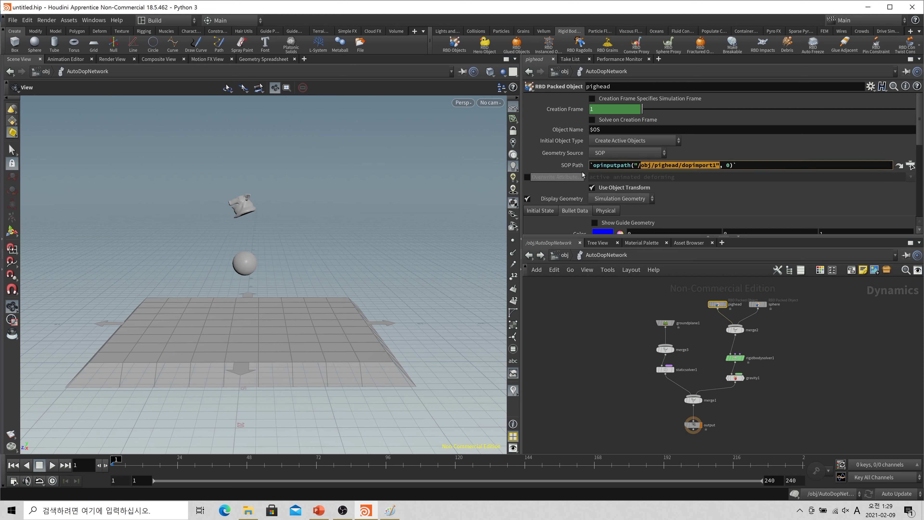
click(899, 165)
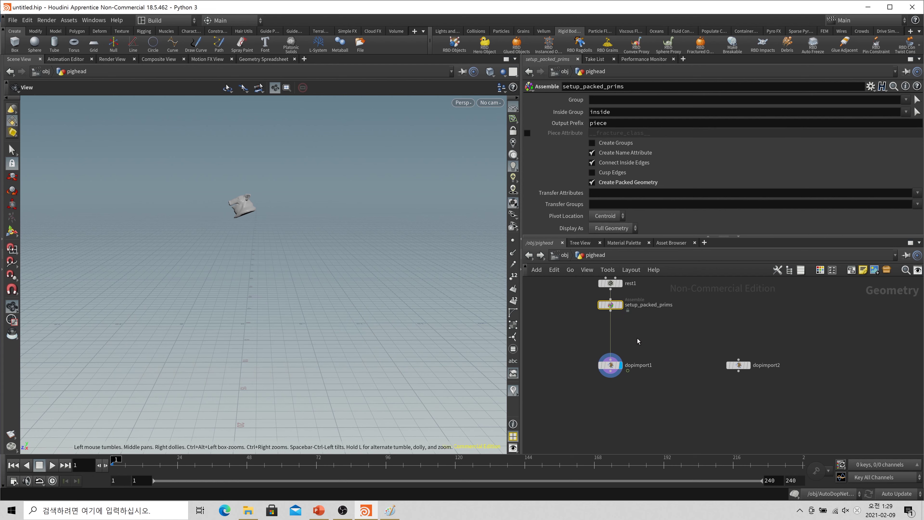
Step: Display dopimport2 and preview its imported simulation along the timeline, stopping at frame 65
click(607, 366)
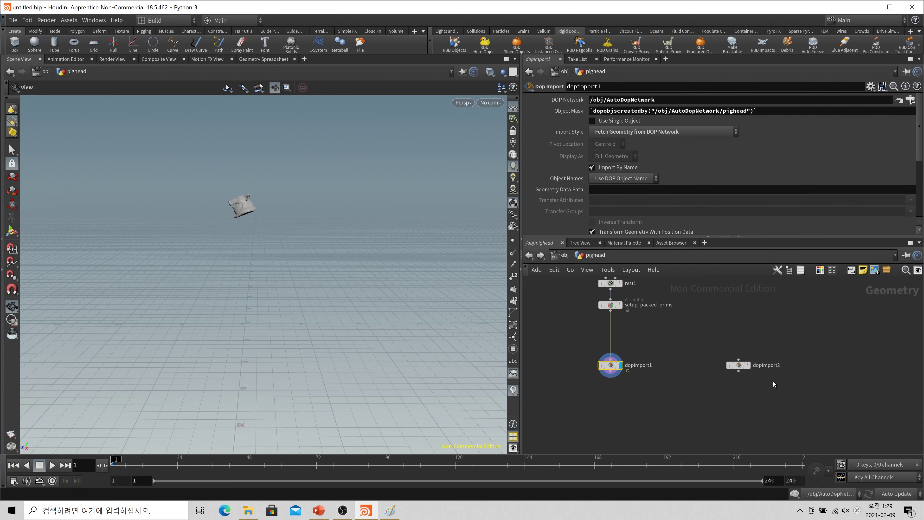
click(749, 366)
scroll(630, 149, down, 1)
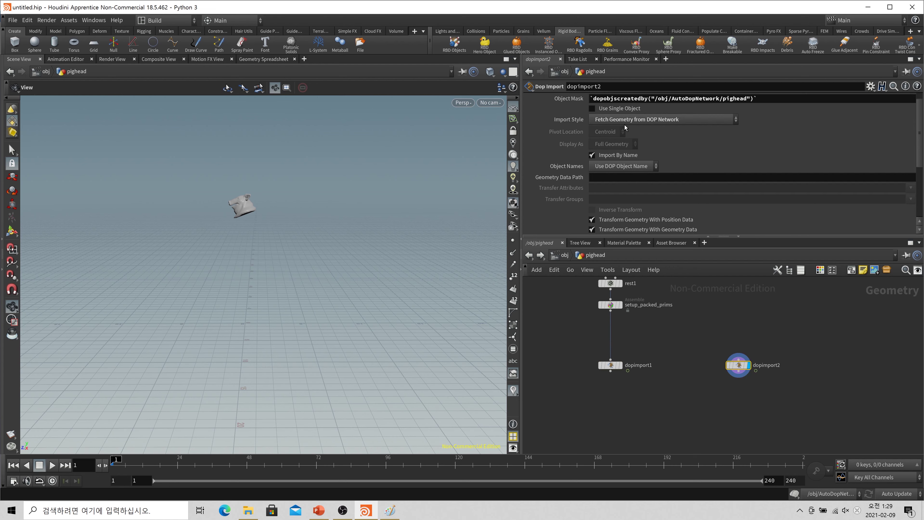
scroll(631, 150, up, 1)
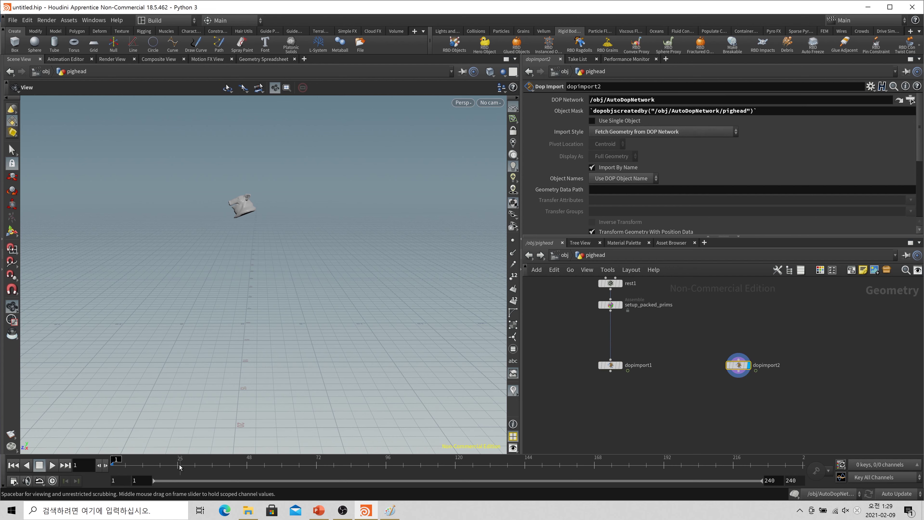
key(Up)
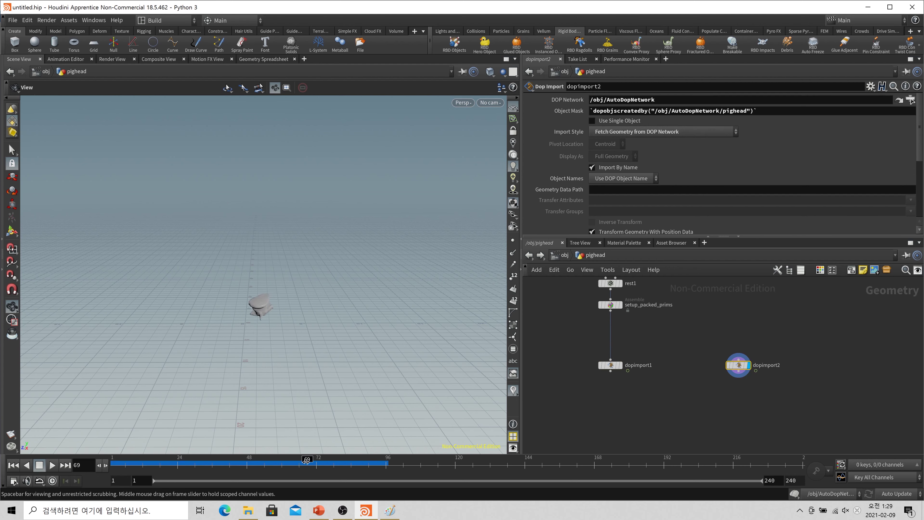
click(298, 465)
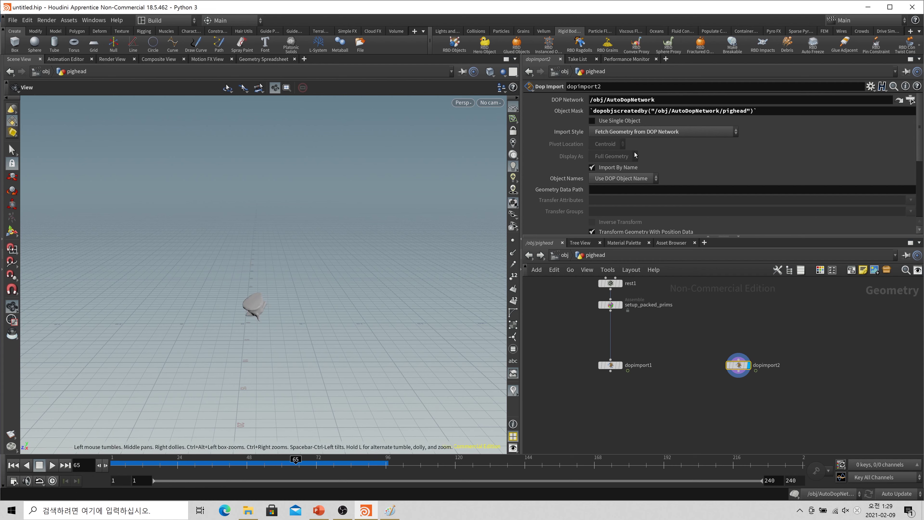
Step: Review dopimport2's Import Style options and keep Fetch Geometry from DOP Network
click(640, 132)
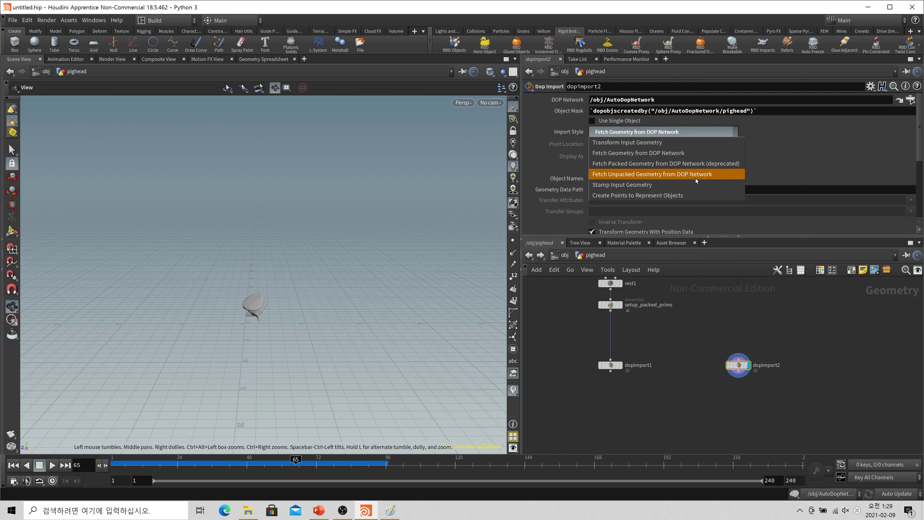
click(652, 153)
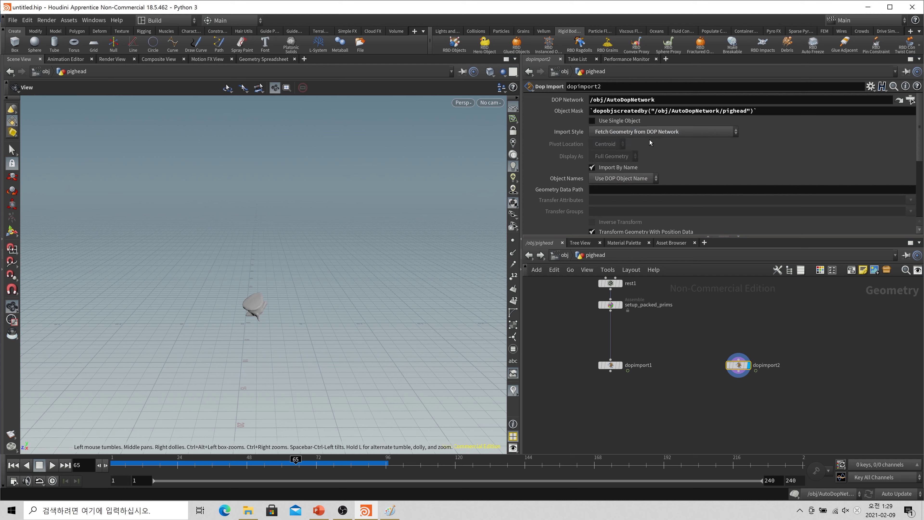